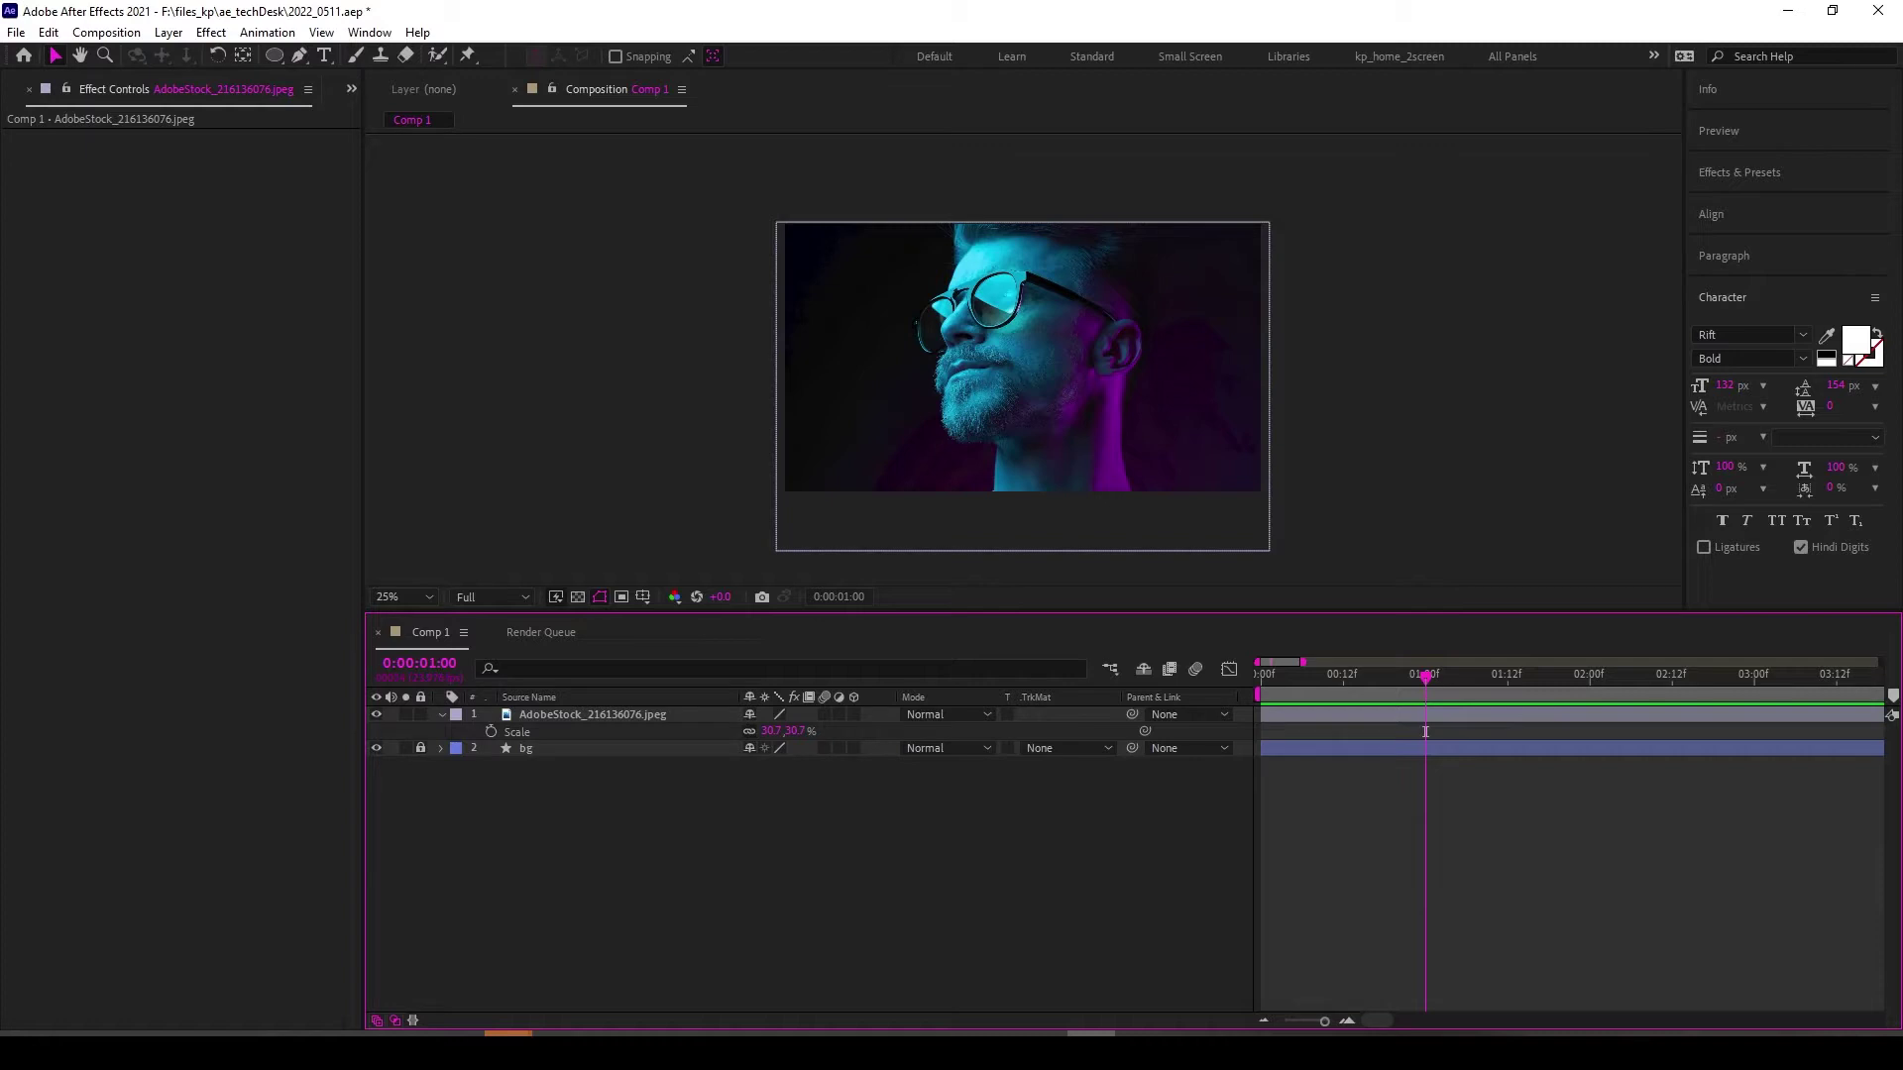
# Play back the portrait photo's existing zoom animation from the start of Comp 1.
pyautogui.click(1023, 386)
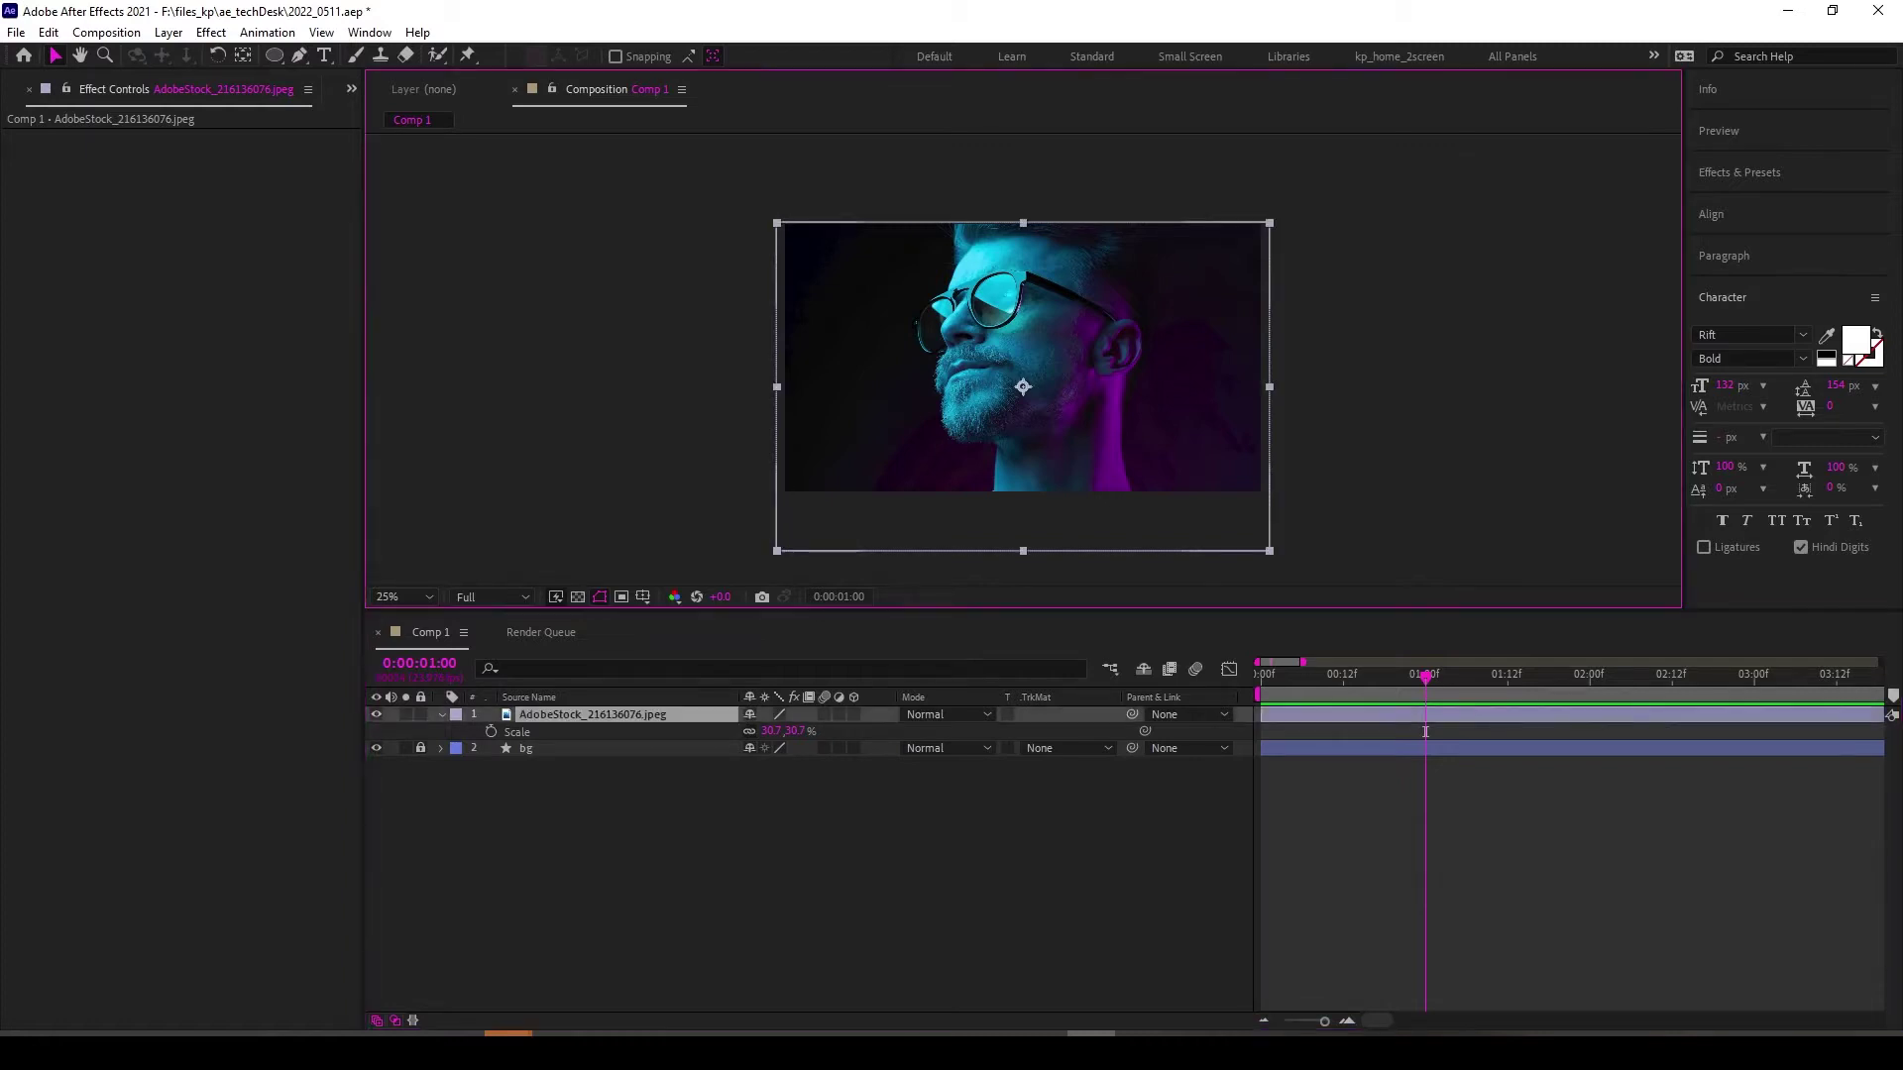
pyautogui.click(1425, 732)
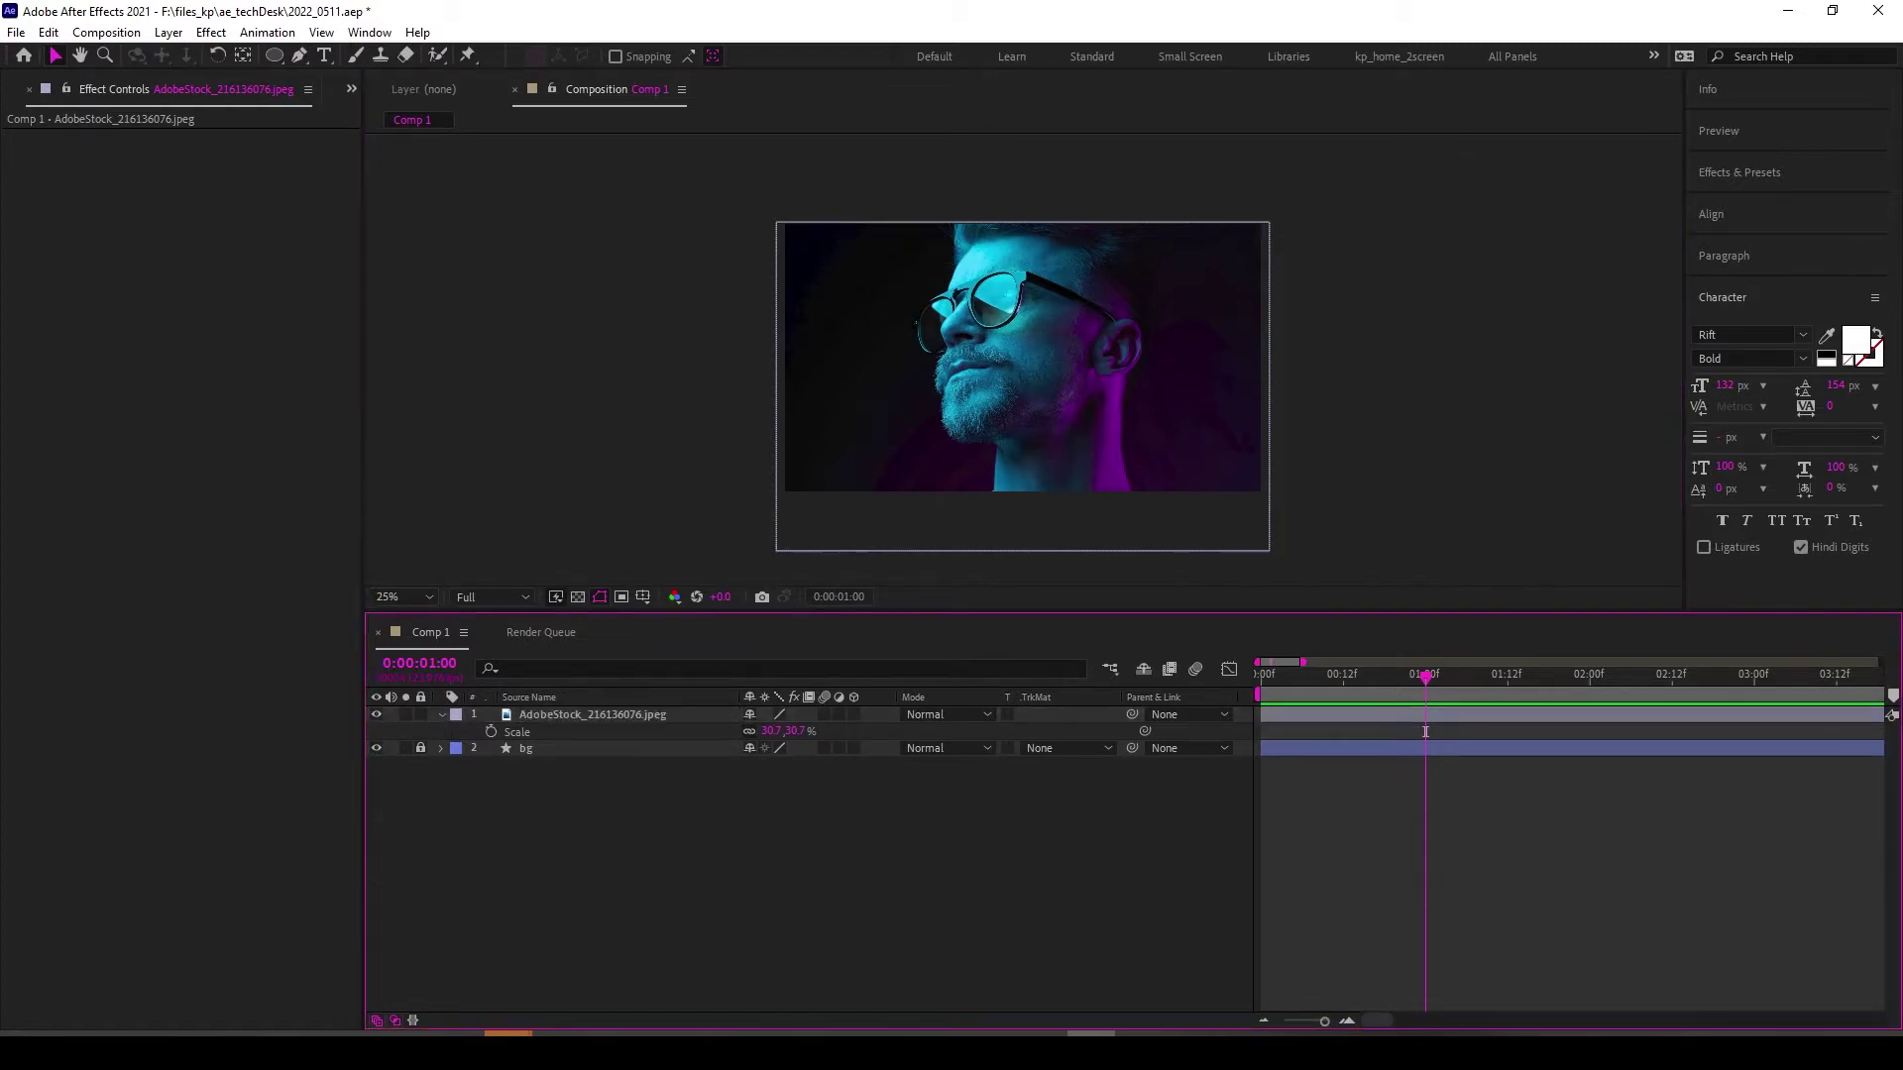
pyautogui.press('pageup')
pyautogui.press('pageup')
pyautogui.press('pageup')
pyautogui.press('pageup')
pyautogui.press('pageup')
pyautogui.press('pageup')
pyautogui.press('Home')
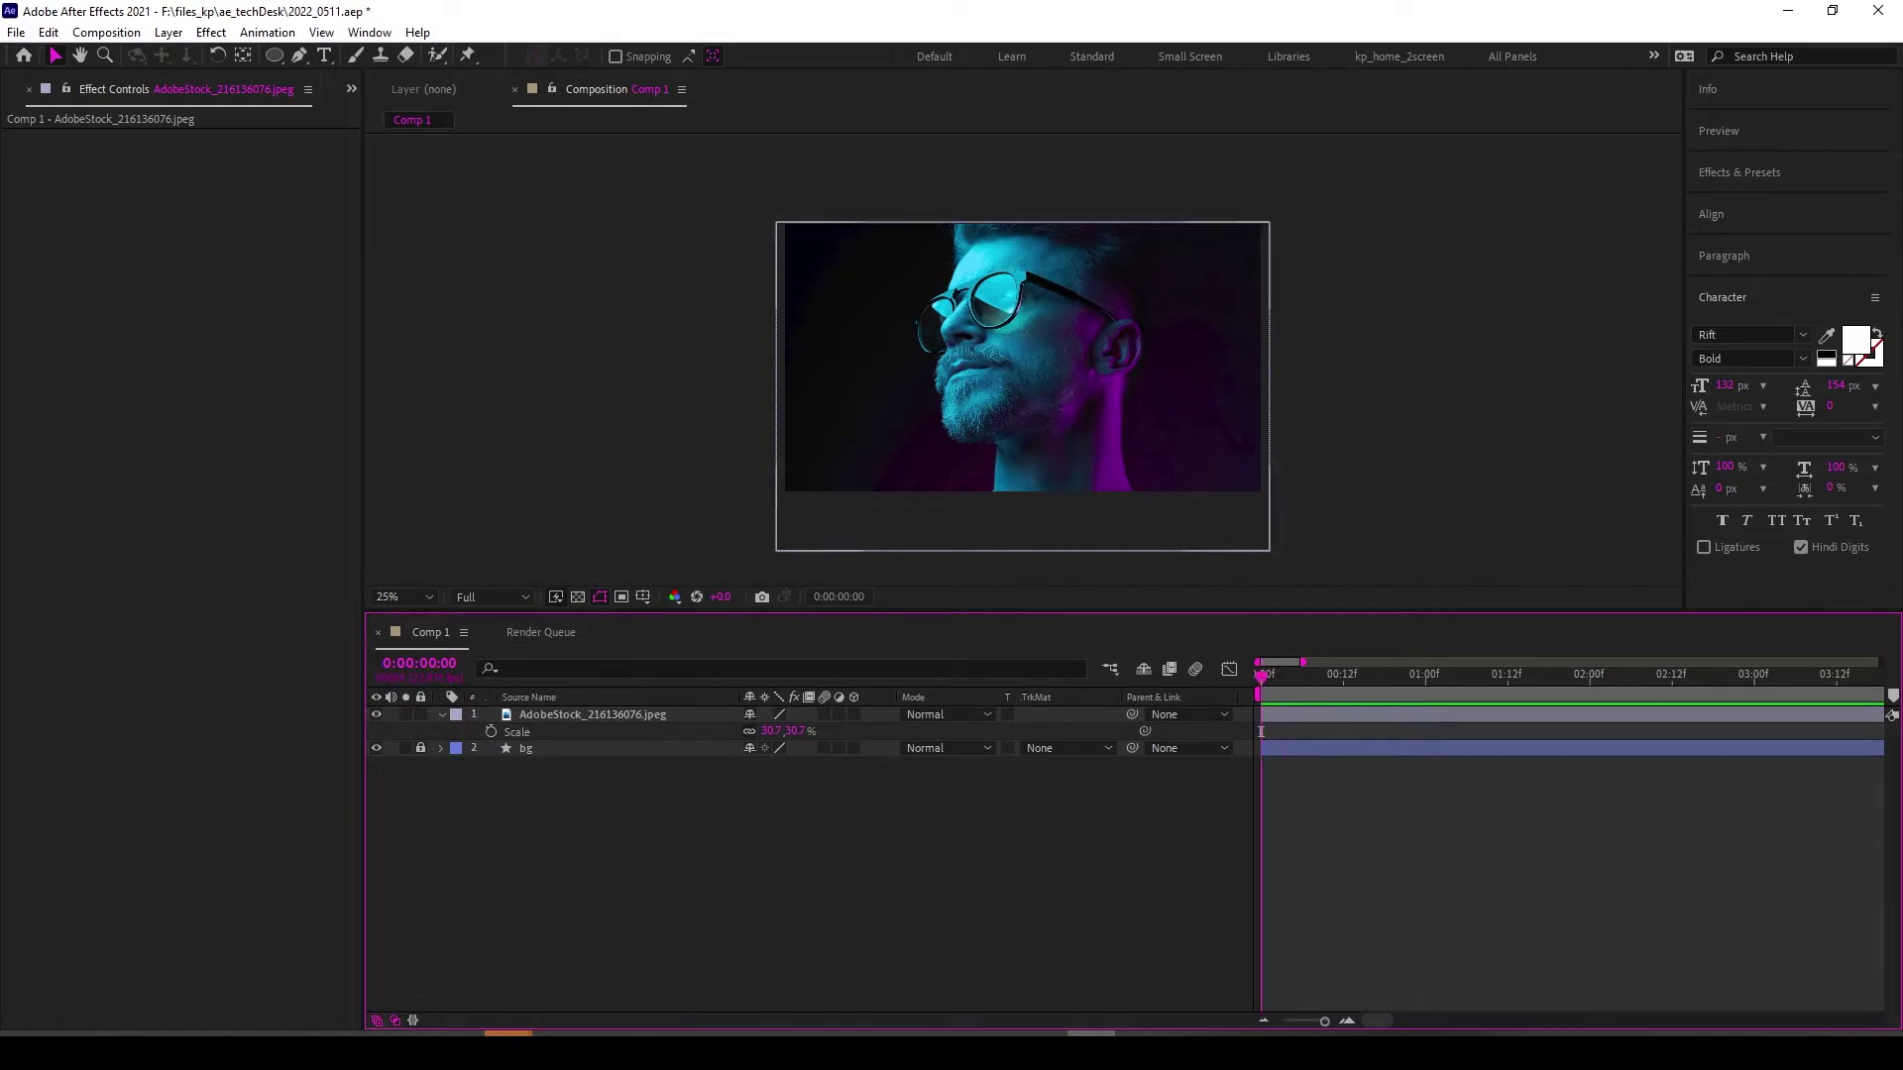
pyautogui.hotkey('ctrl', 'a')
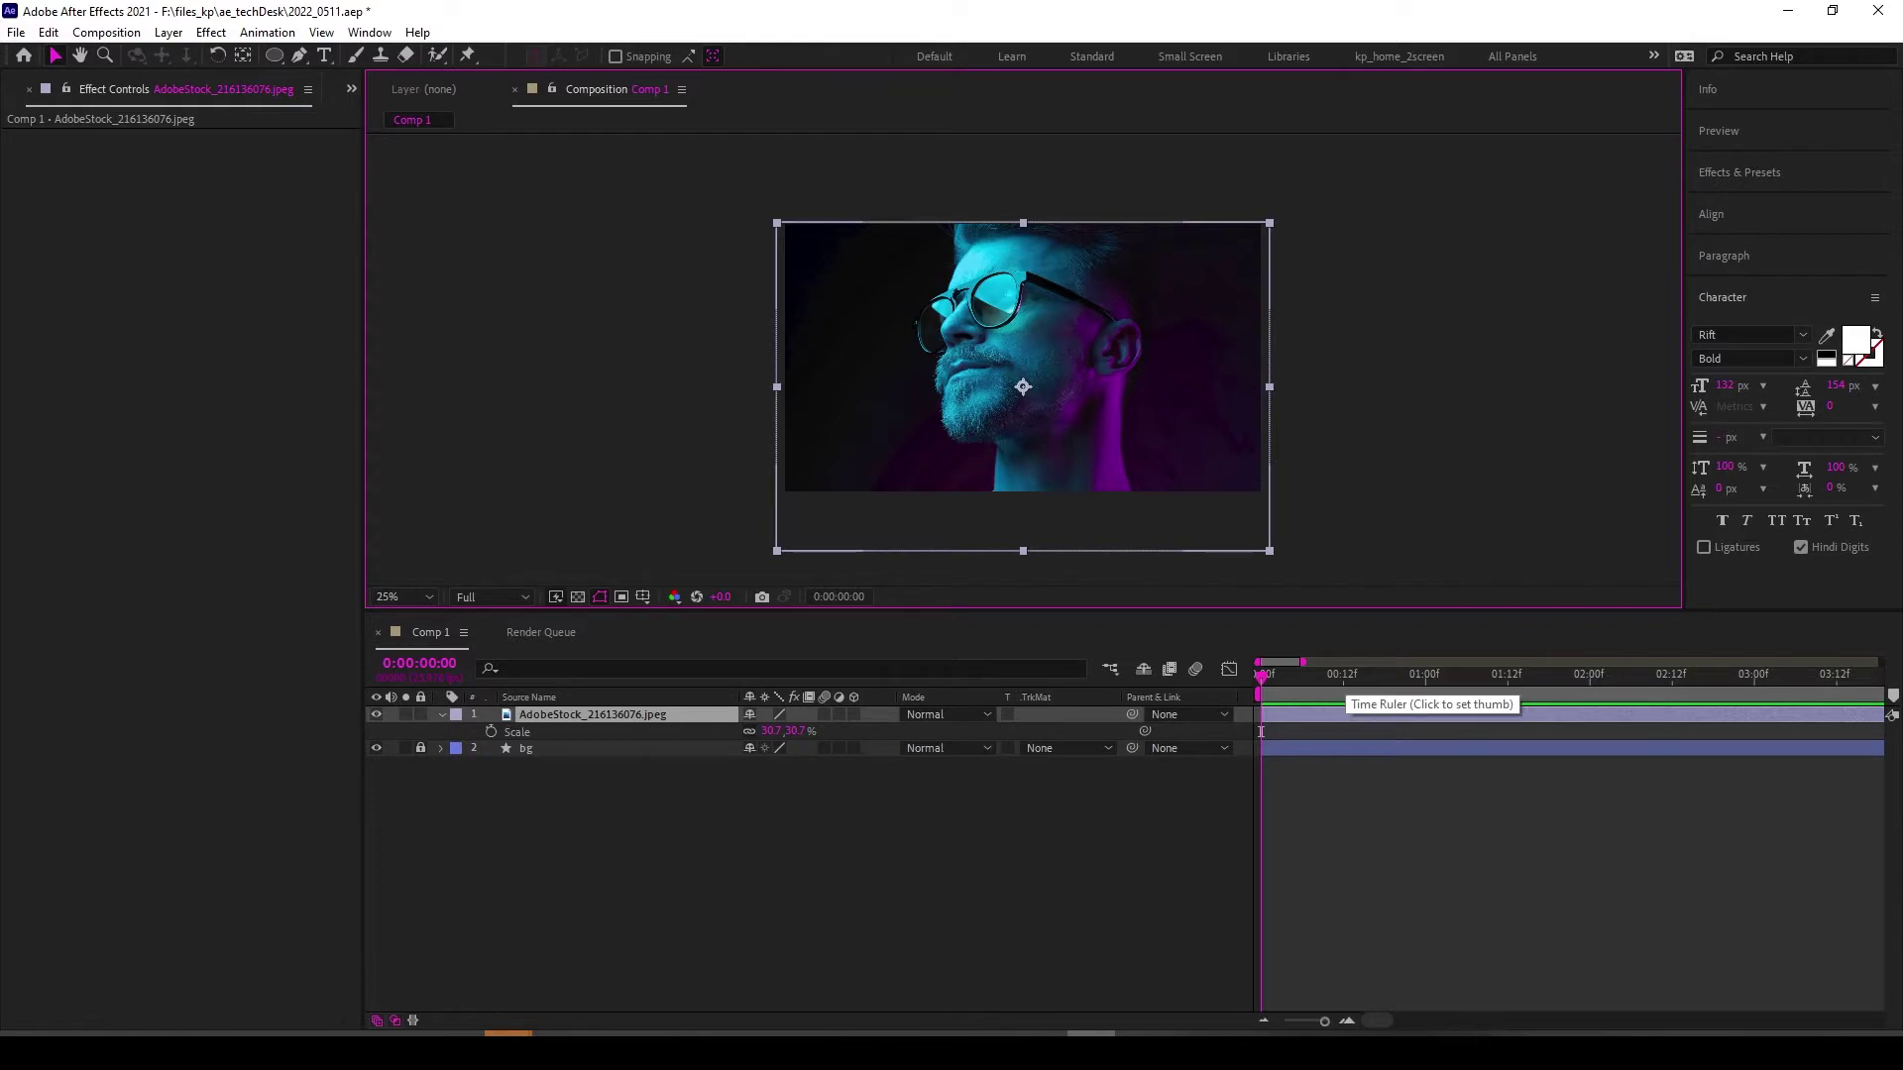
pyautogui.click(1260, 732)
pyautogui.press('space')
pyautogui.press('space')
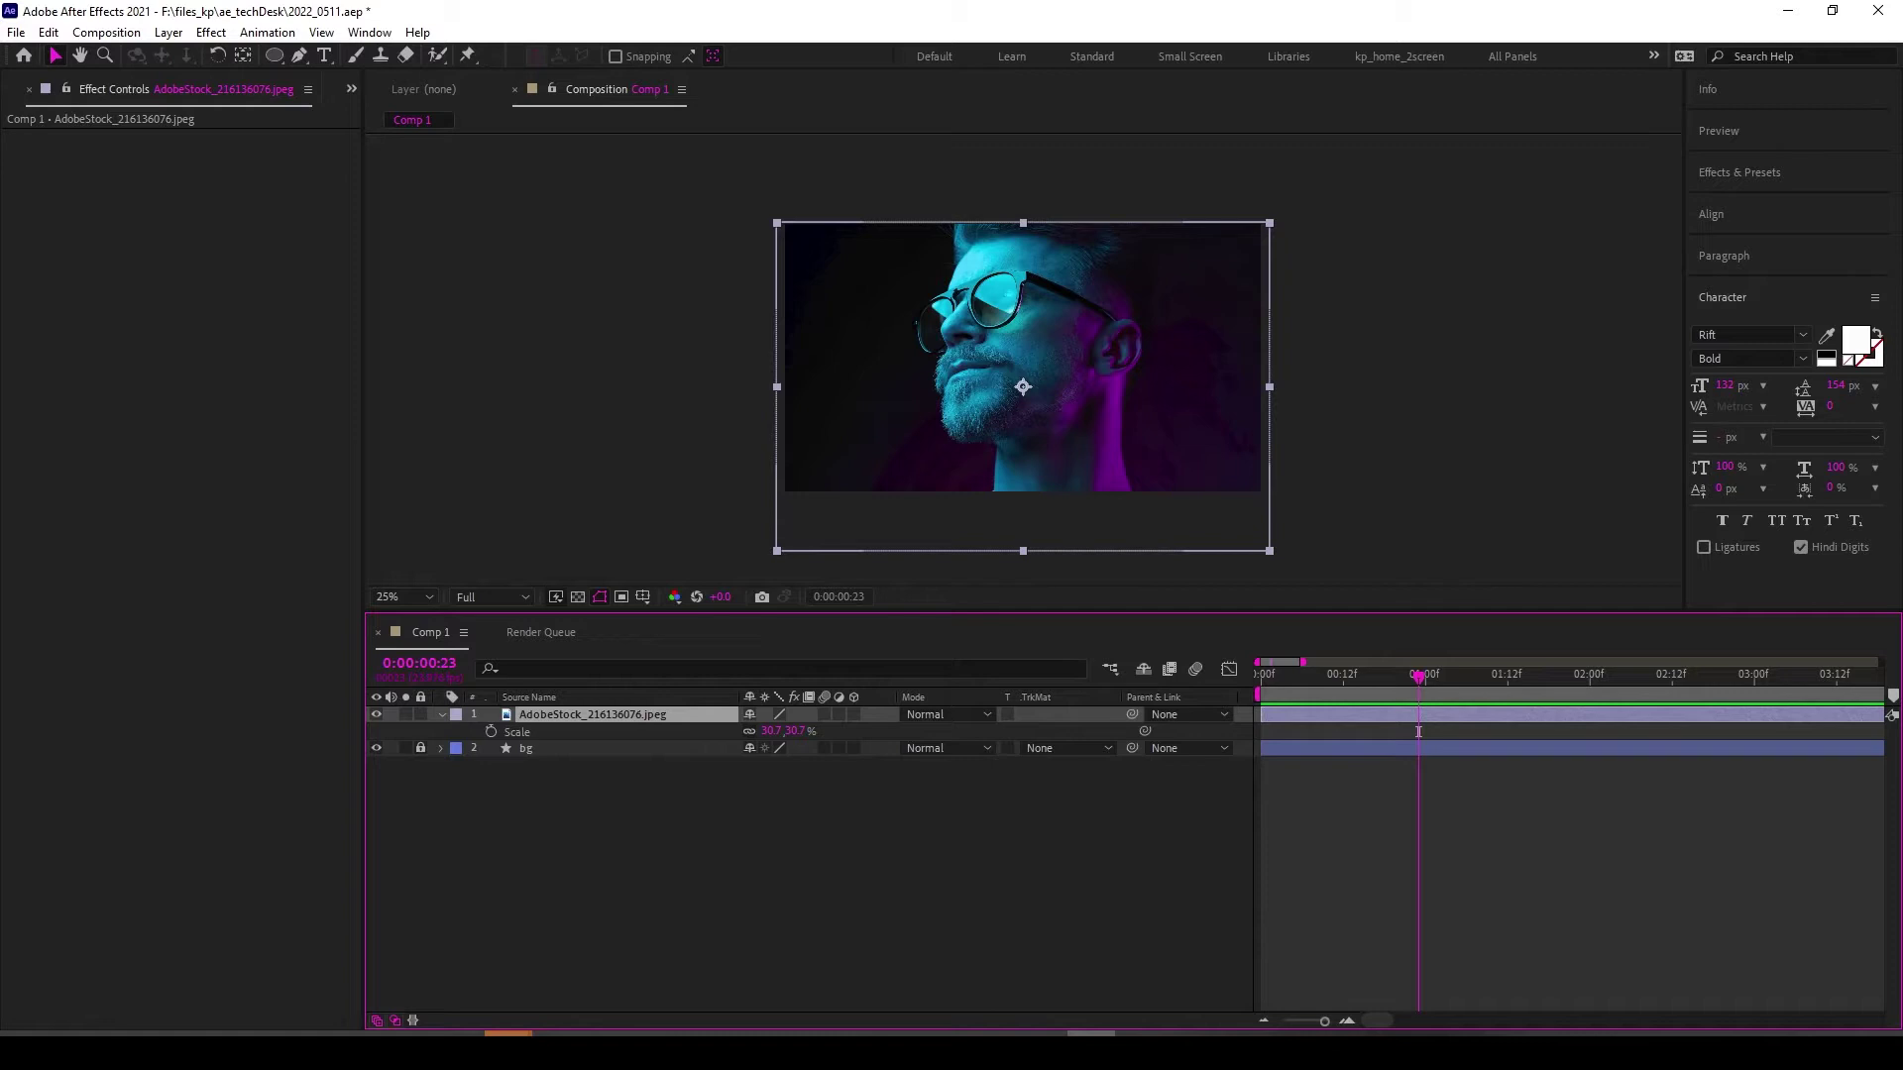
# At 0:00, show the AdobeStock photo layer's Position beneath its Scale.
pyautogui.click(1418, 731)
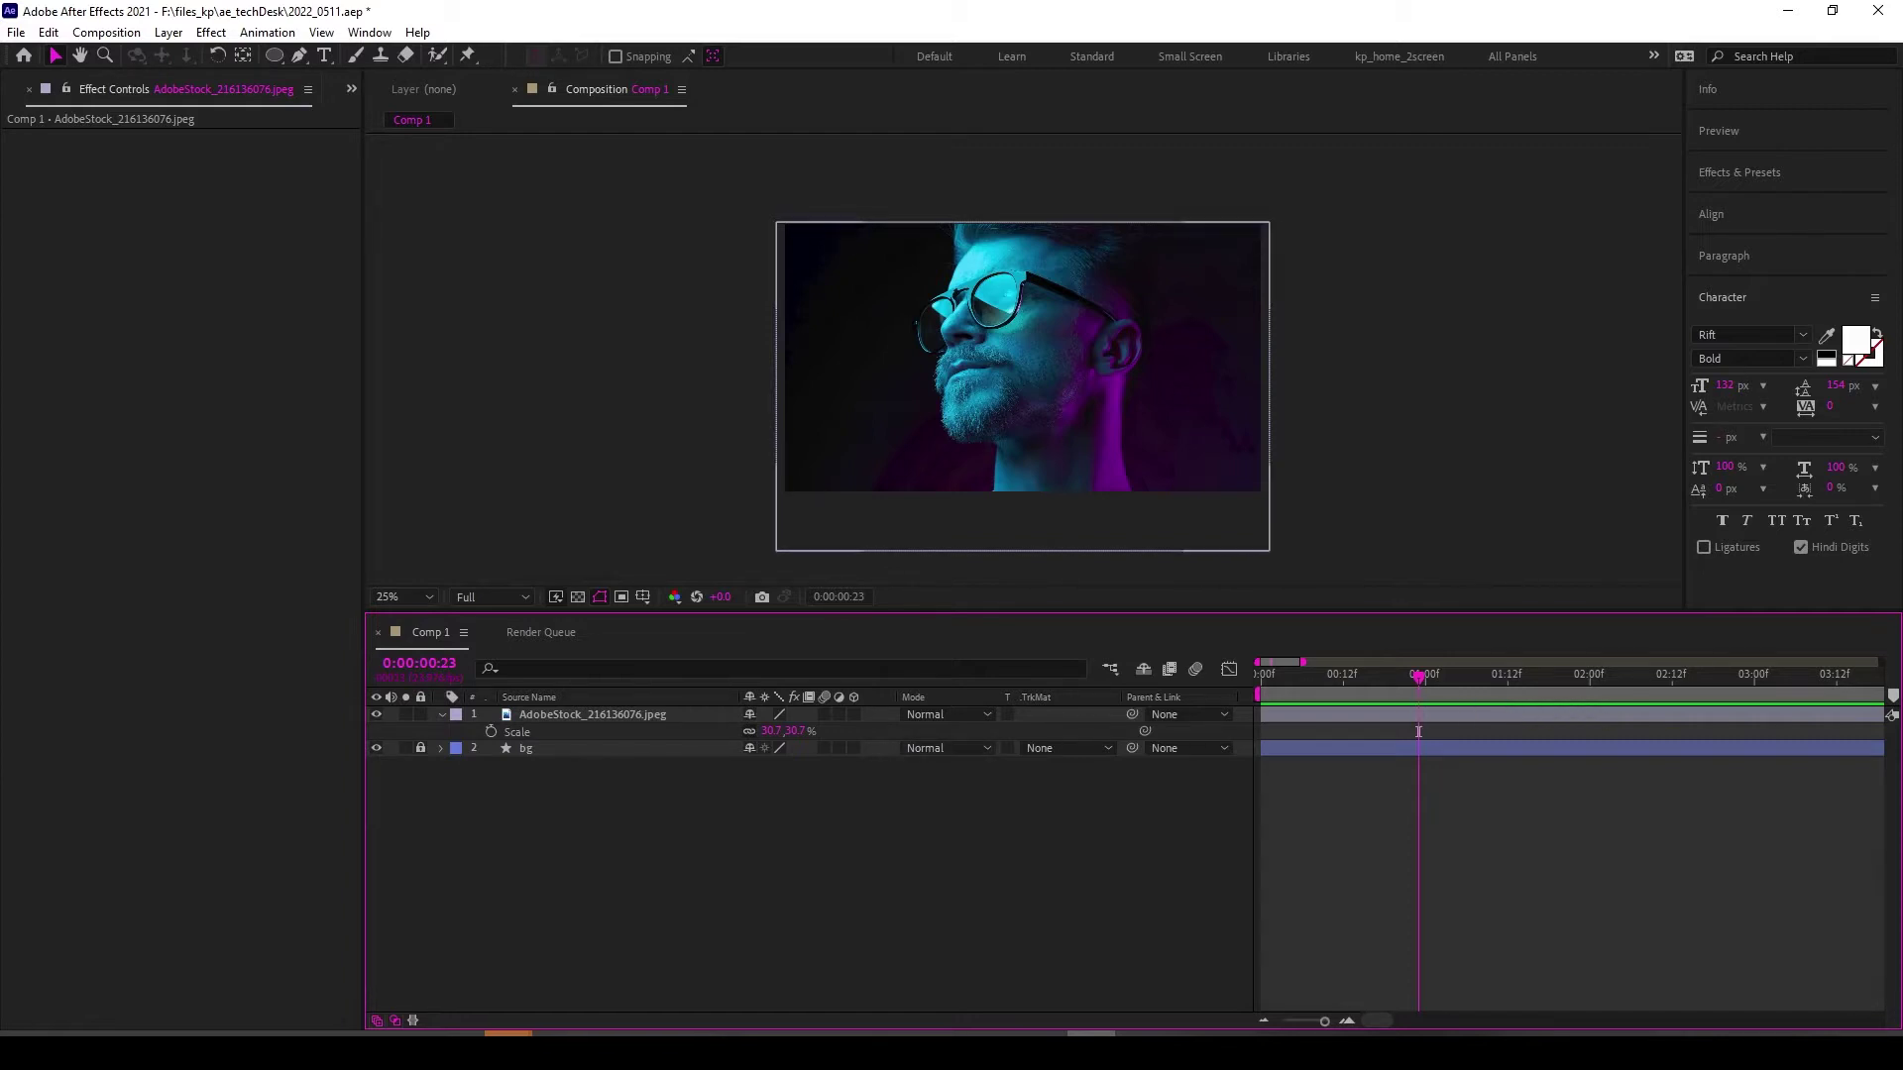
pyautogui.click(1419, 732)
pyautogui.click(1418, 731)
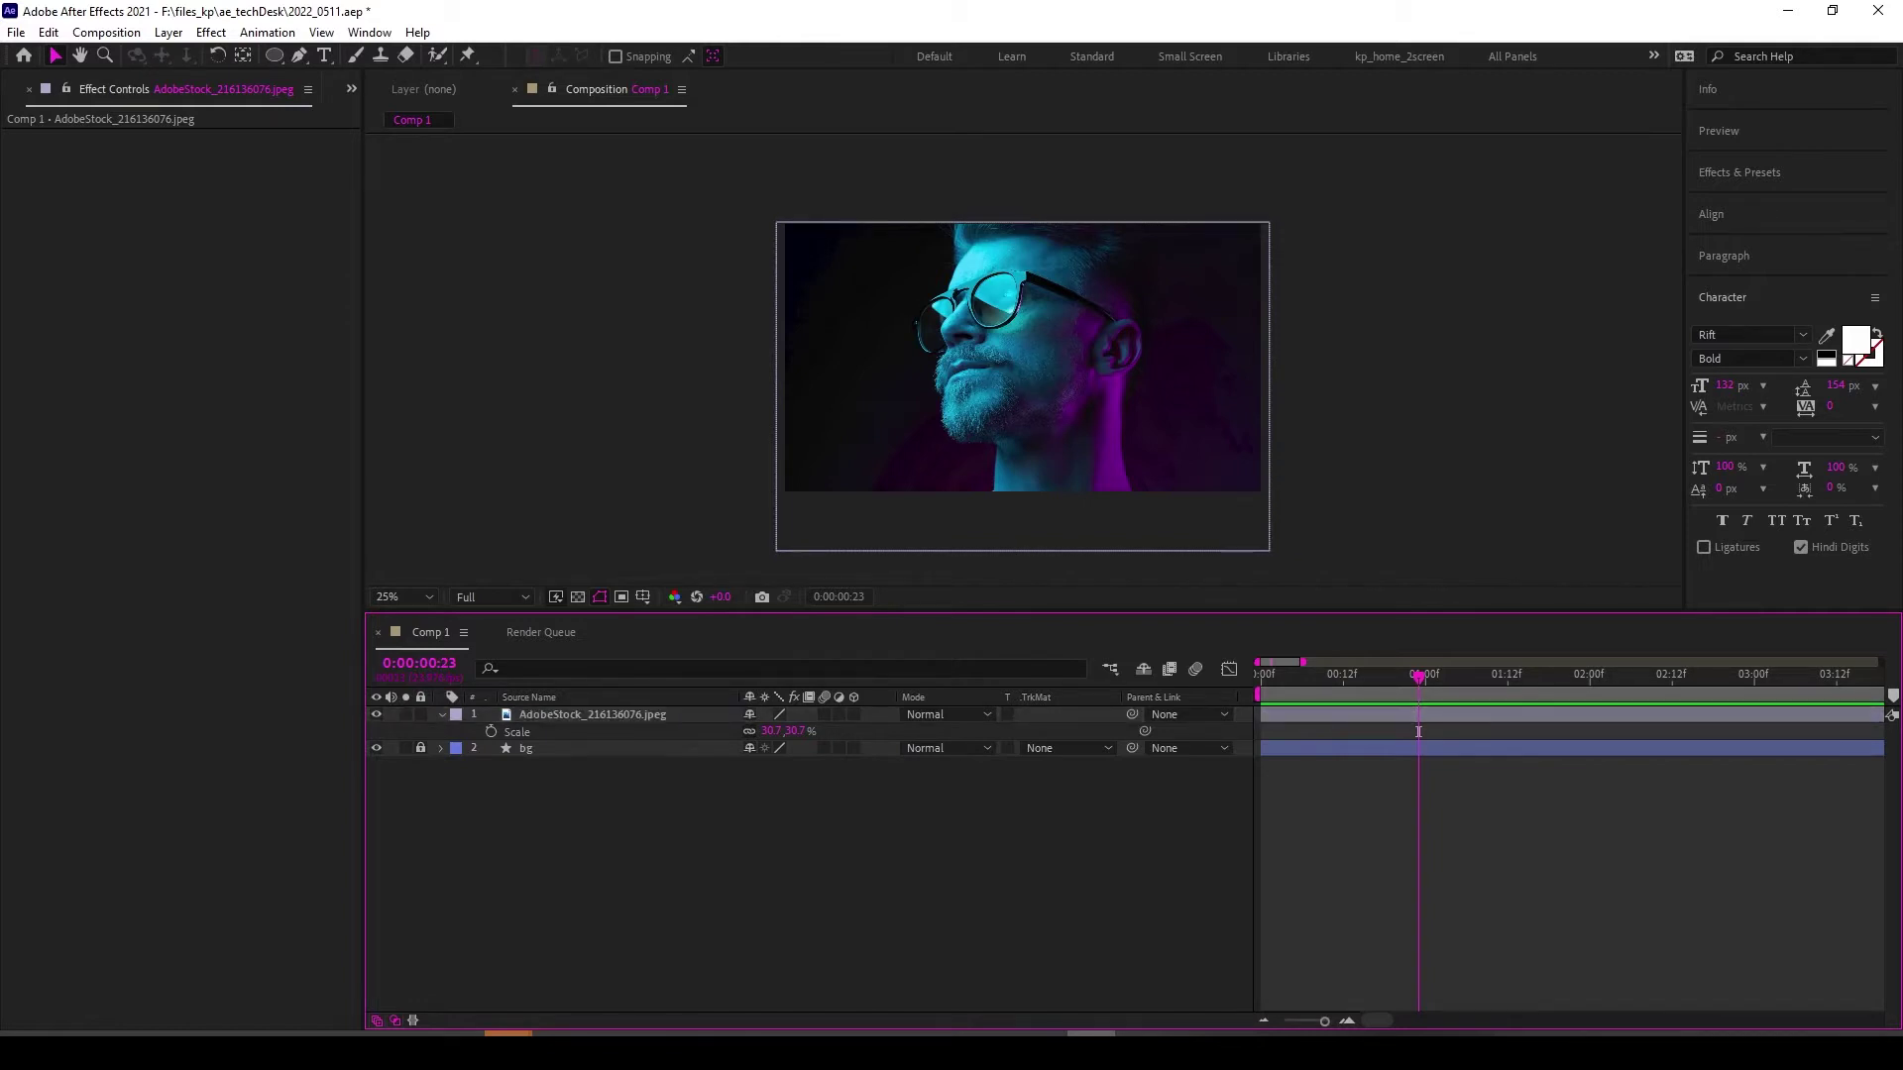
pyautogui.moveTo(1418, 732); pyautogui.dragTo(1261, 732)
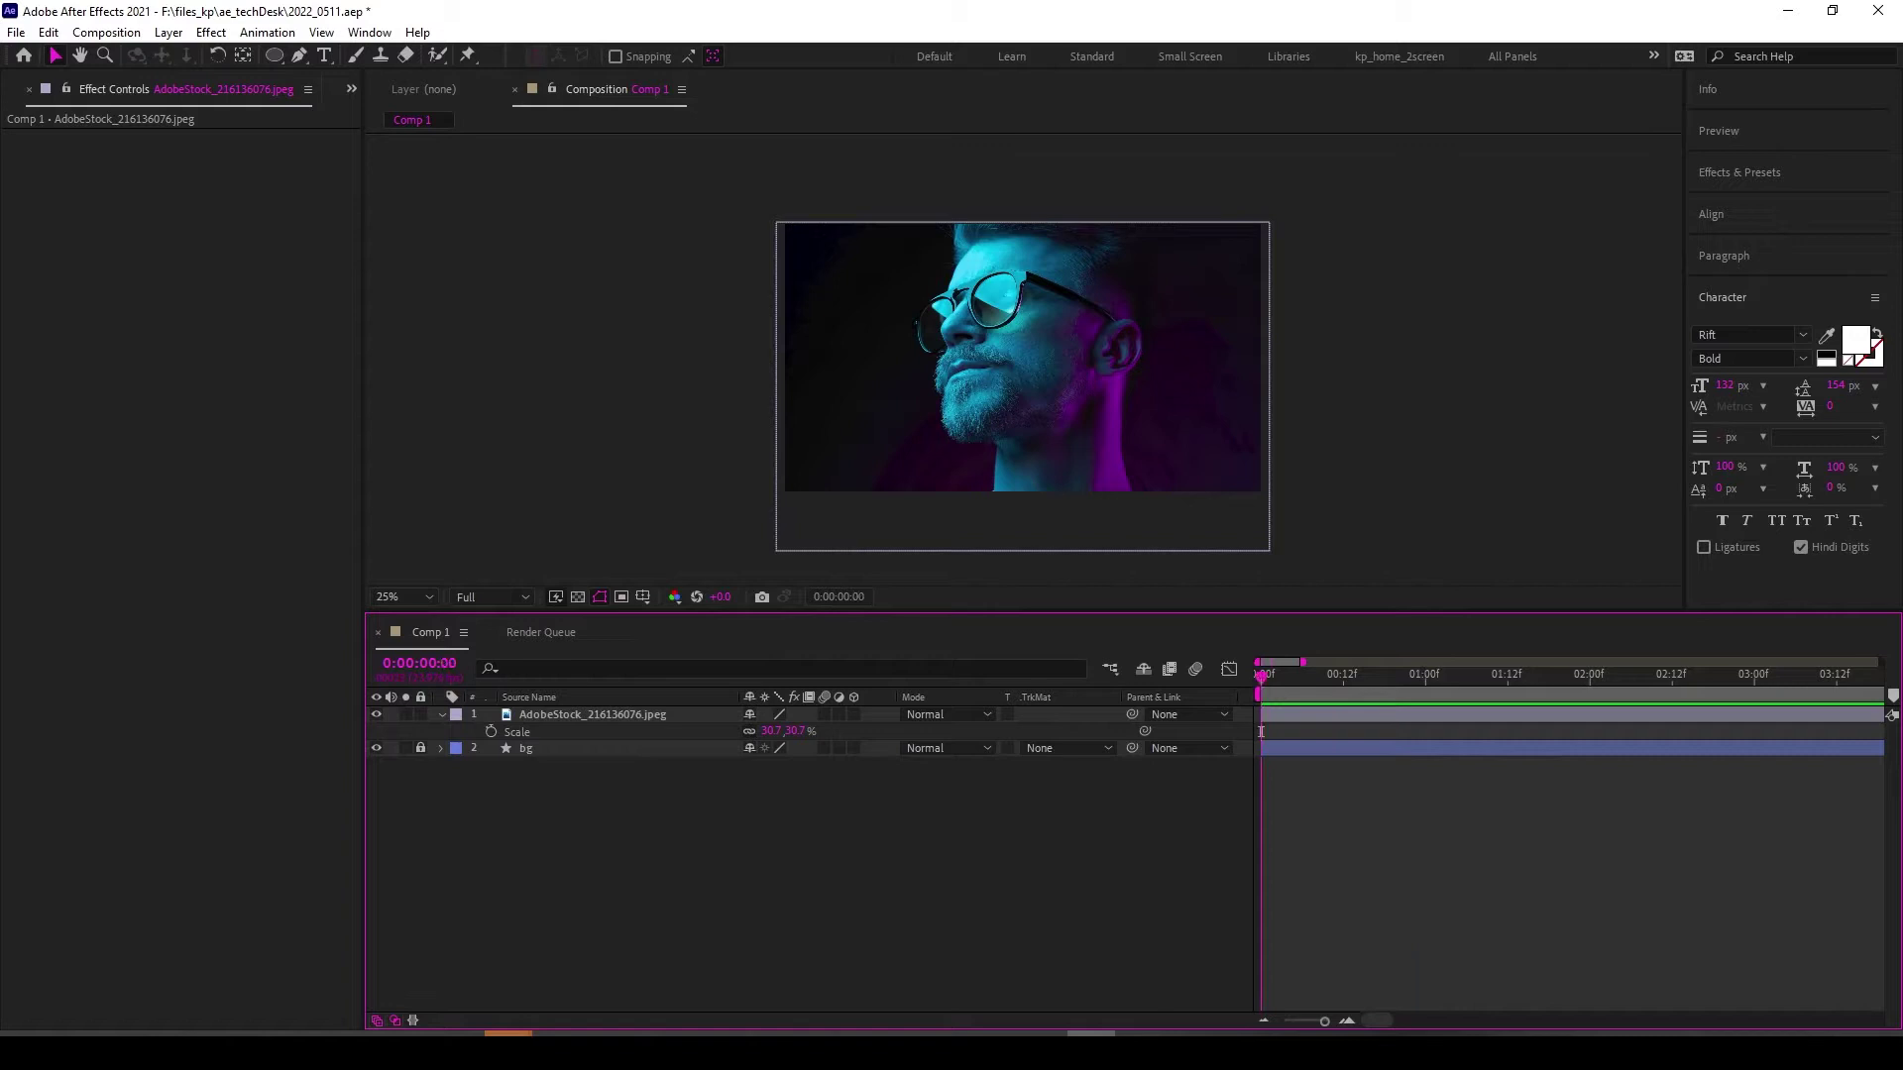
pyautogui.click(1260, 732)
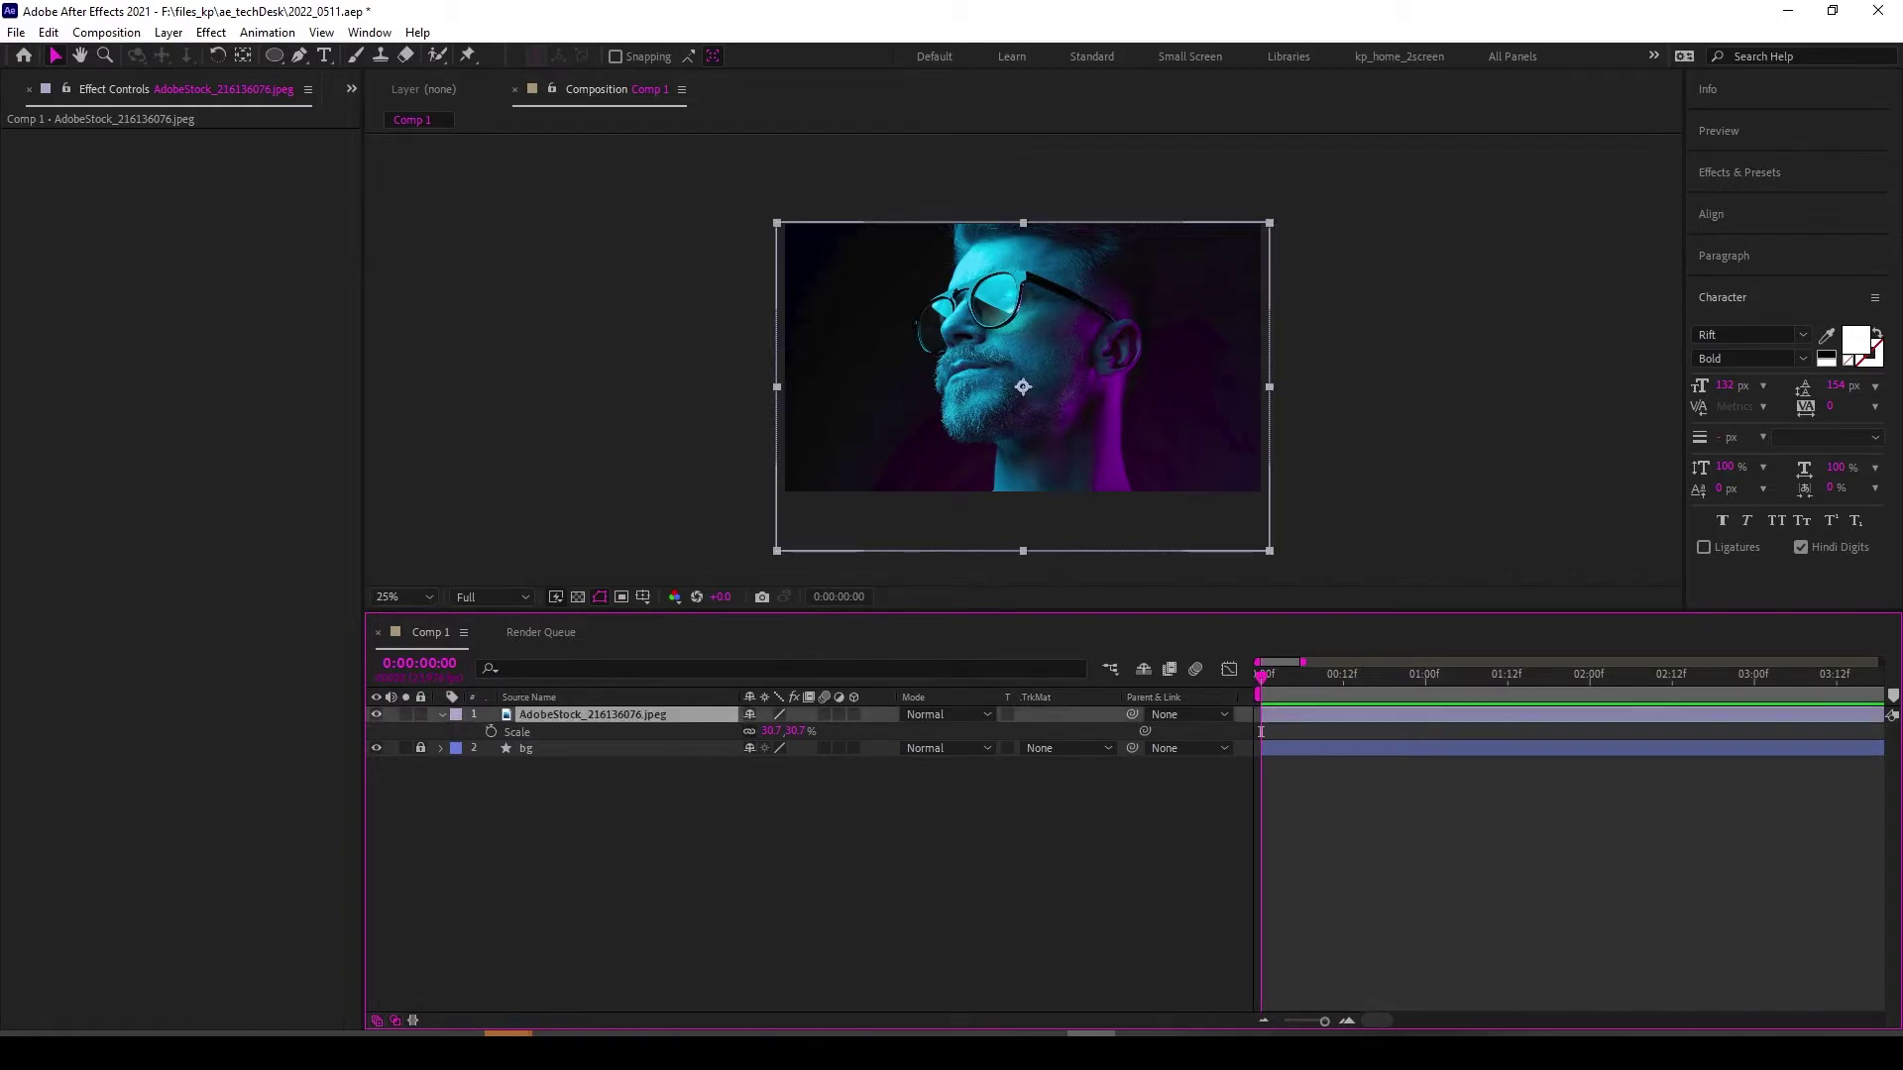
pyautogui.hotkey('shift', 'p')
pyautogui.press('F2')
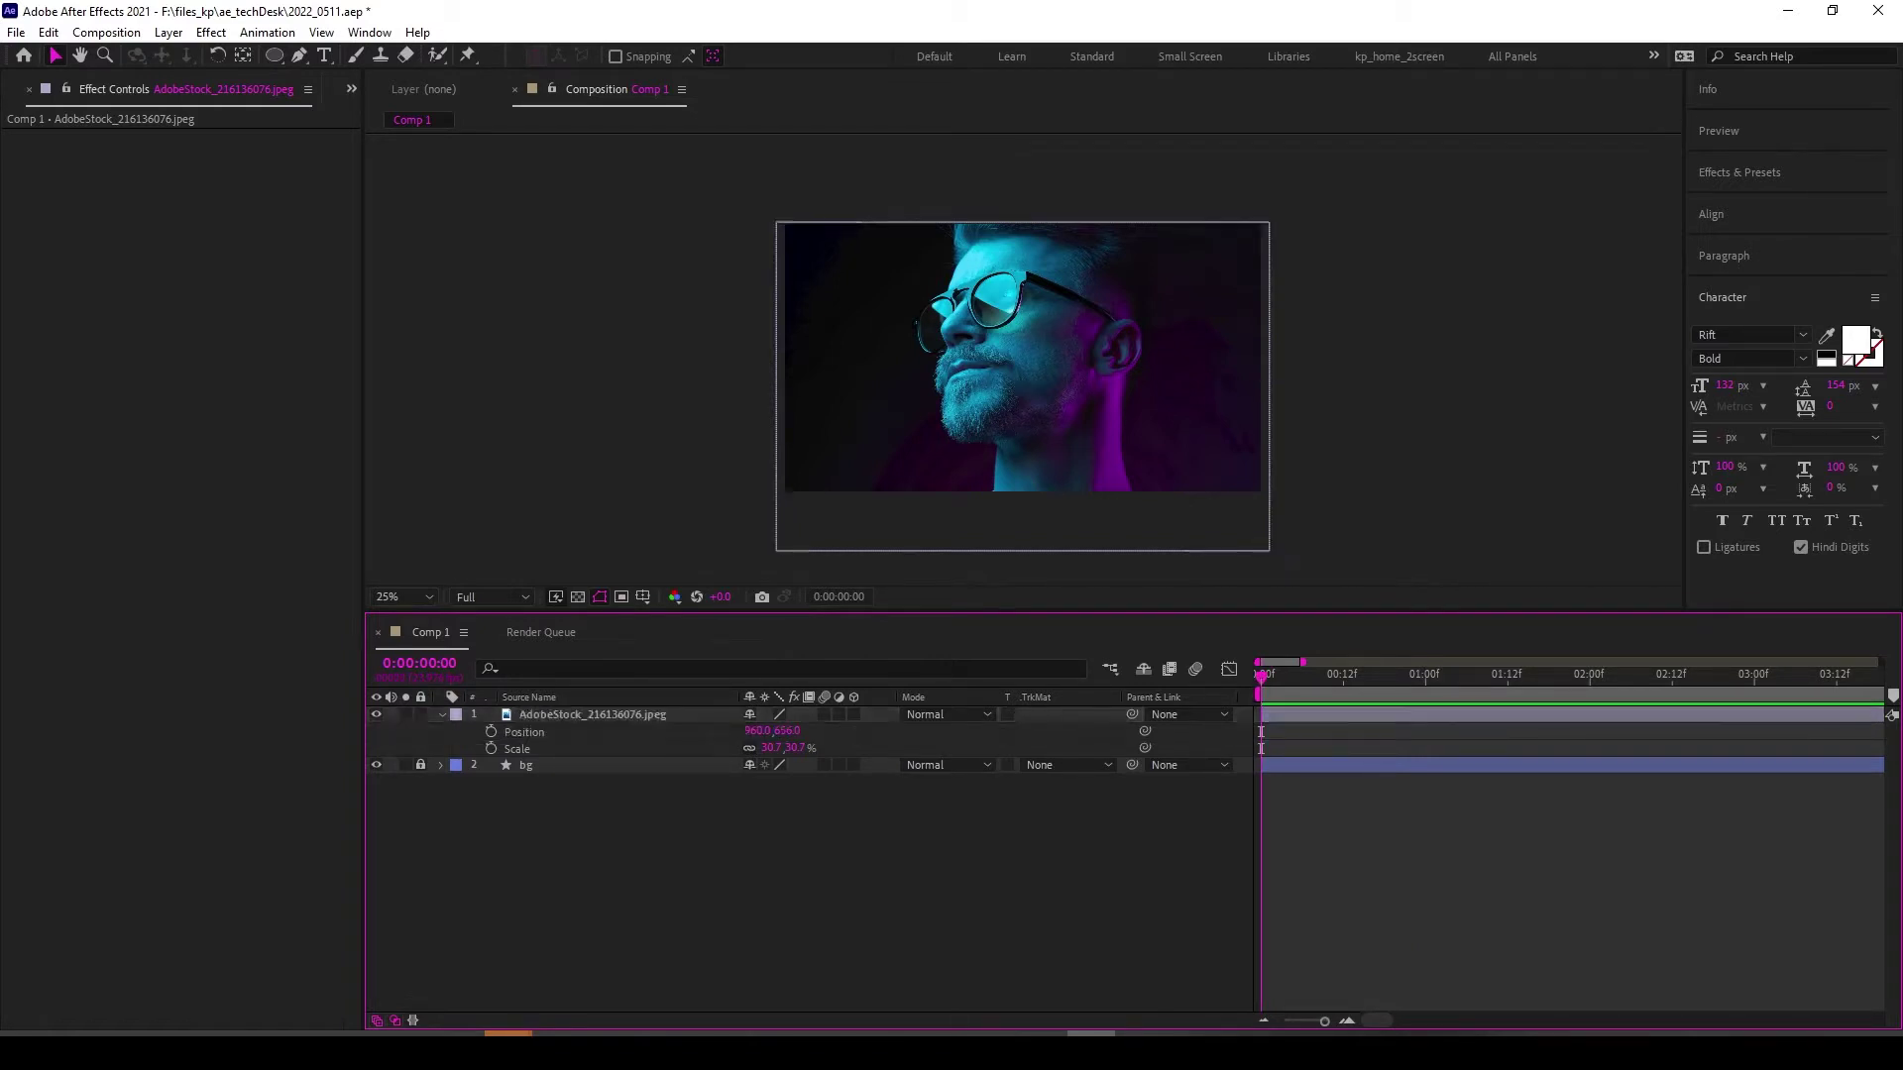
pyautogui.hotkey('ctrl', 'a')
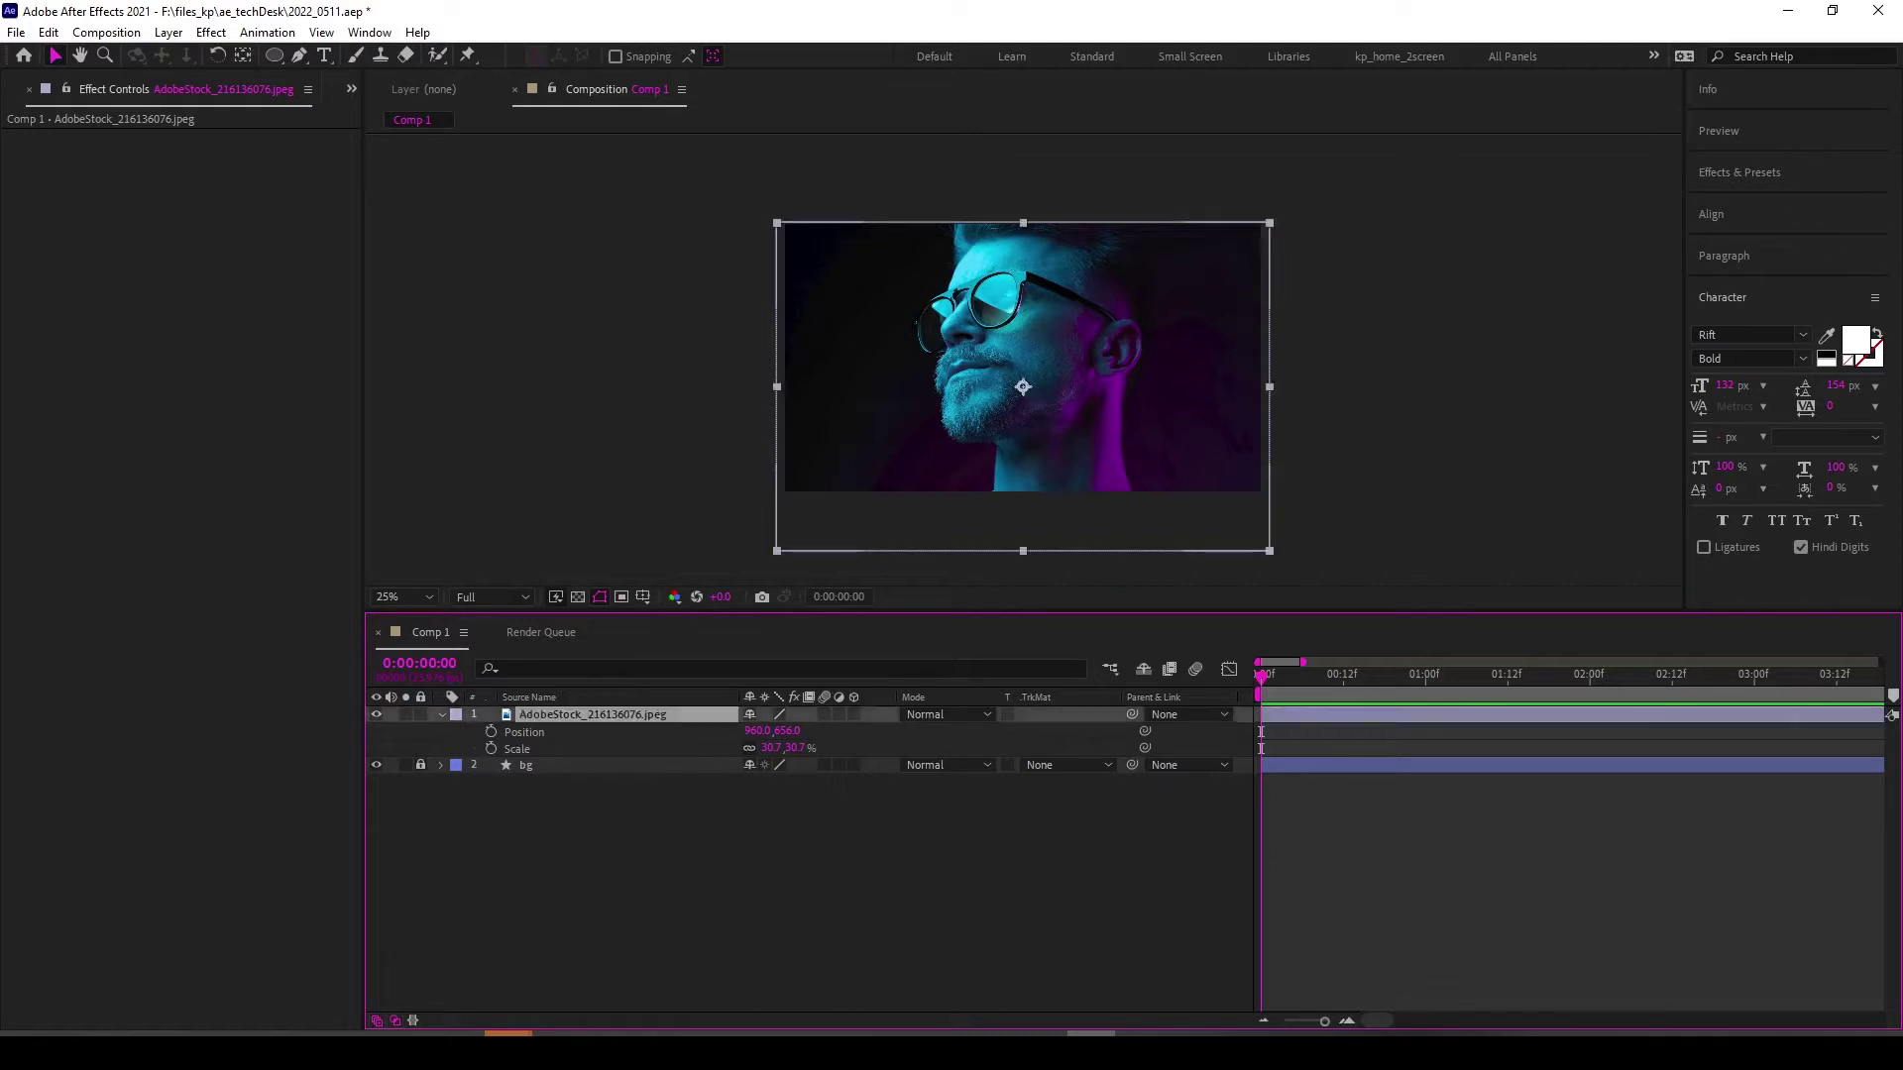
pyautogui.press('F2')
pyautogui.hotkey('ctrl', 'a')
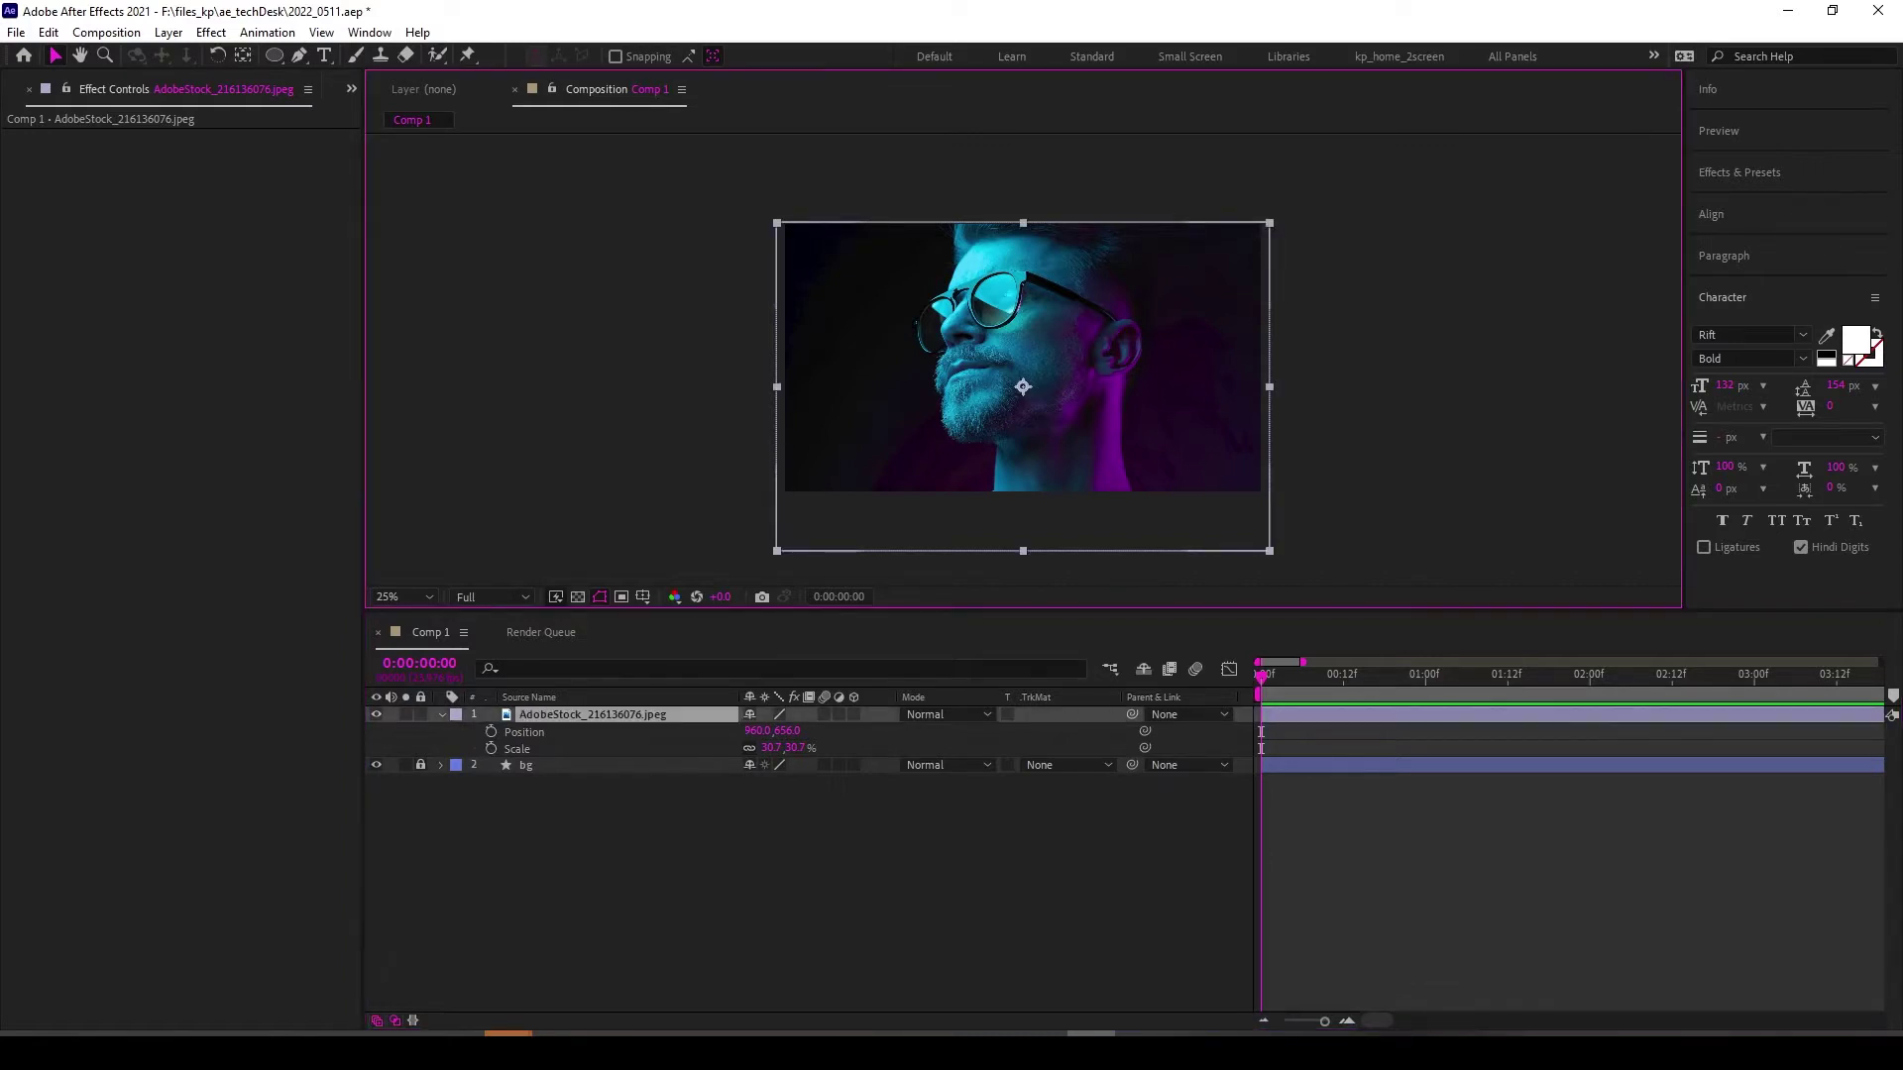
# Create a Null Object named Null 2 and parent the AdobeStock portrait layer to it.
pyautogui.press('F2')
pyautogui.hotkey('ctrl', 'alt', 'shift', 'y')
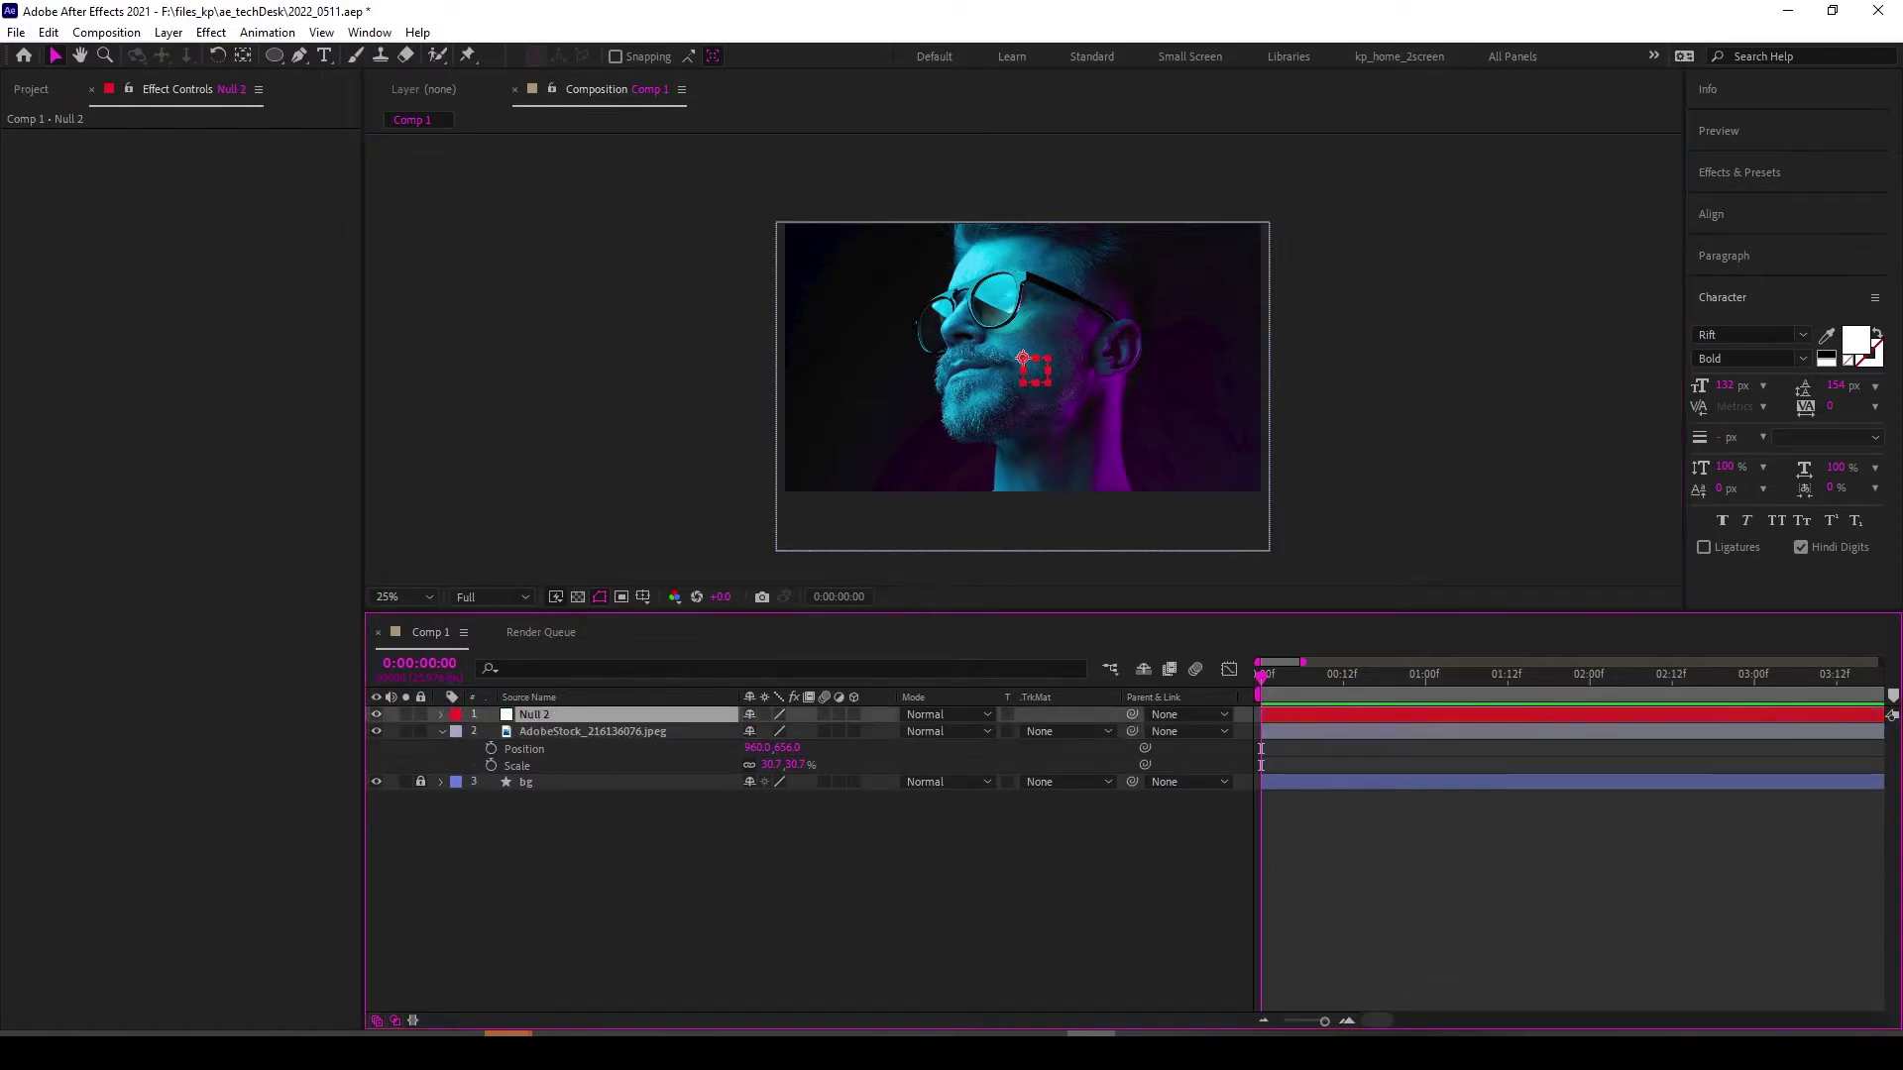
pyautogui.press('F2')
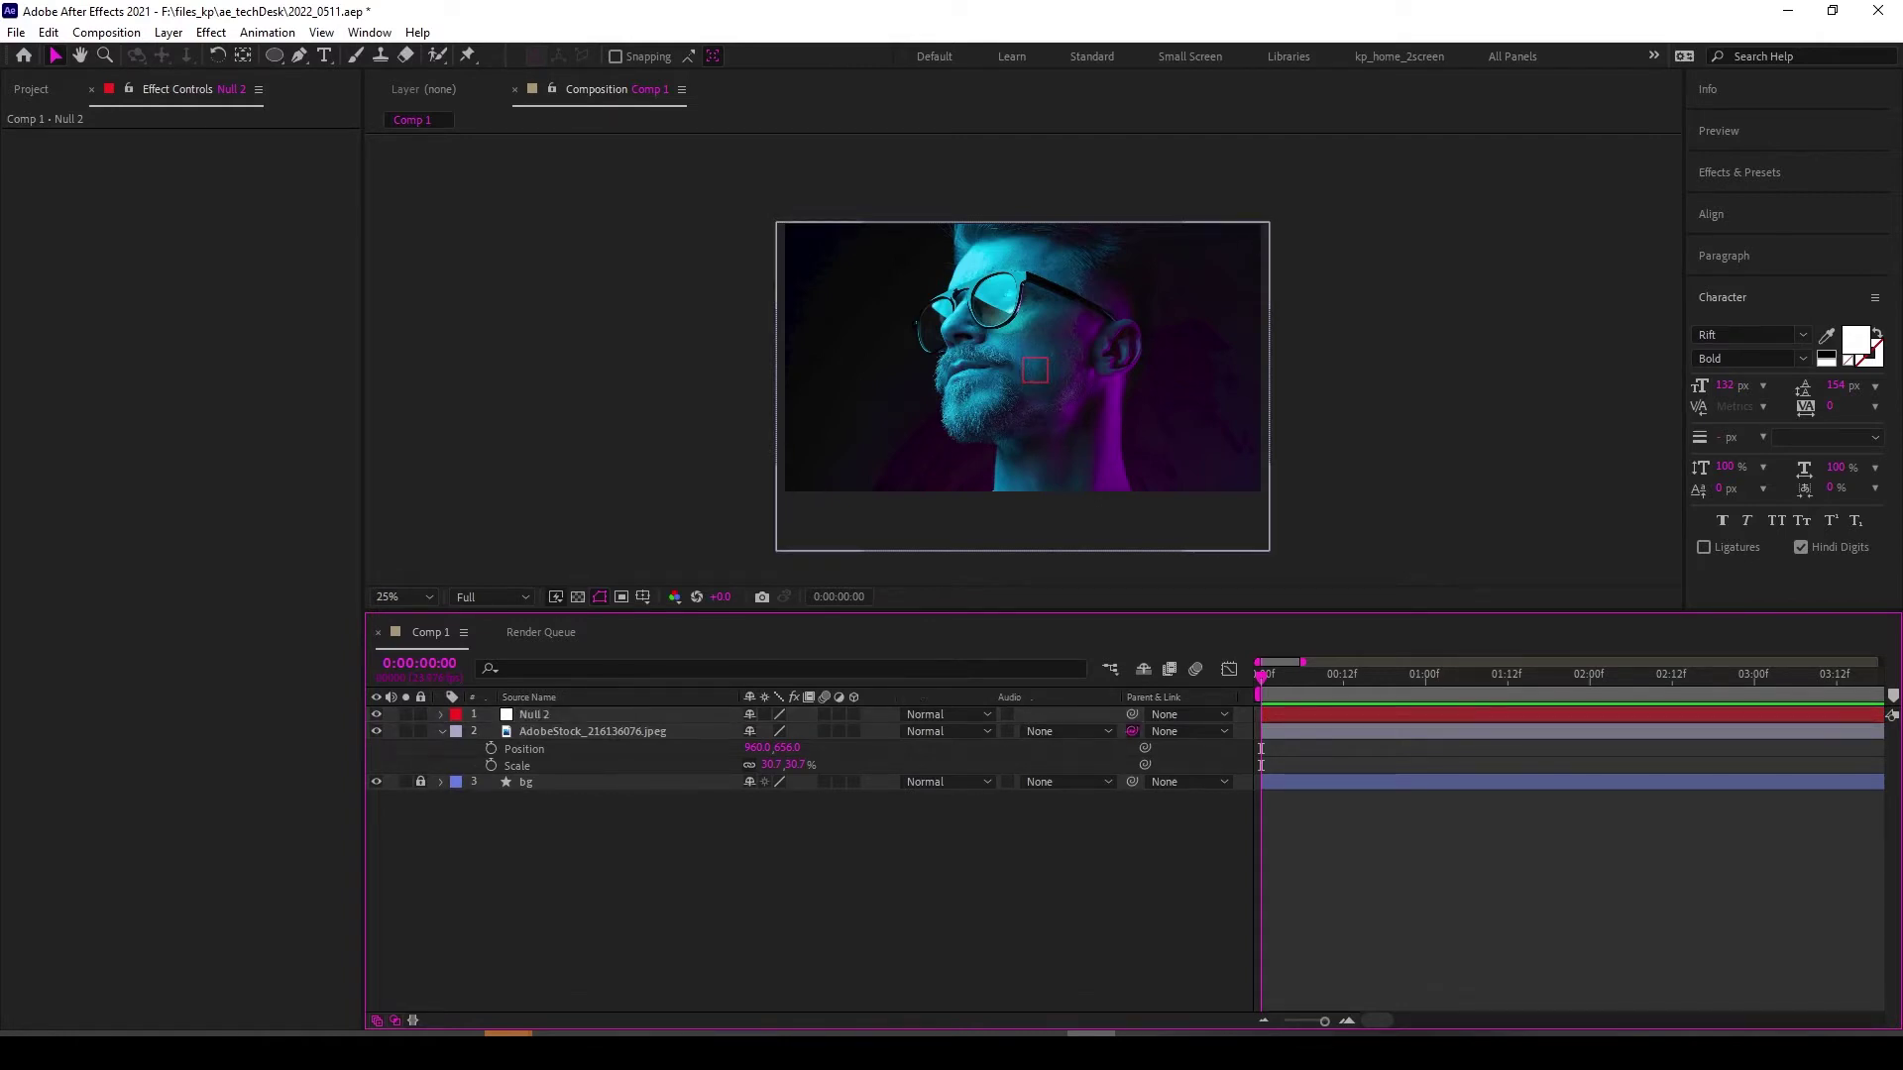
pyautogui.moveTo(1132, 732); pyautogui.dragTo(555, 714)
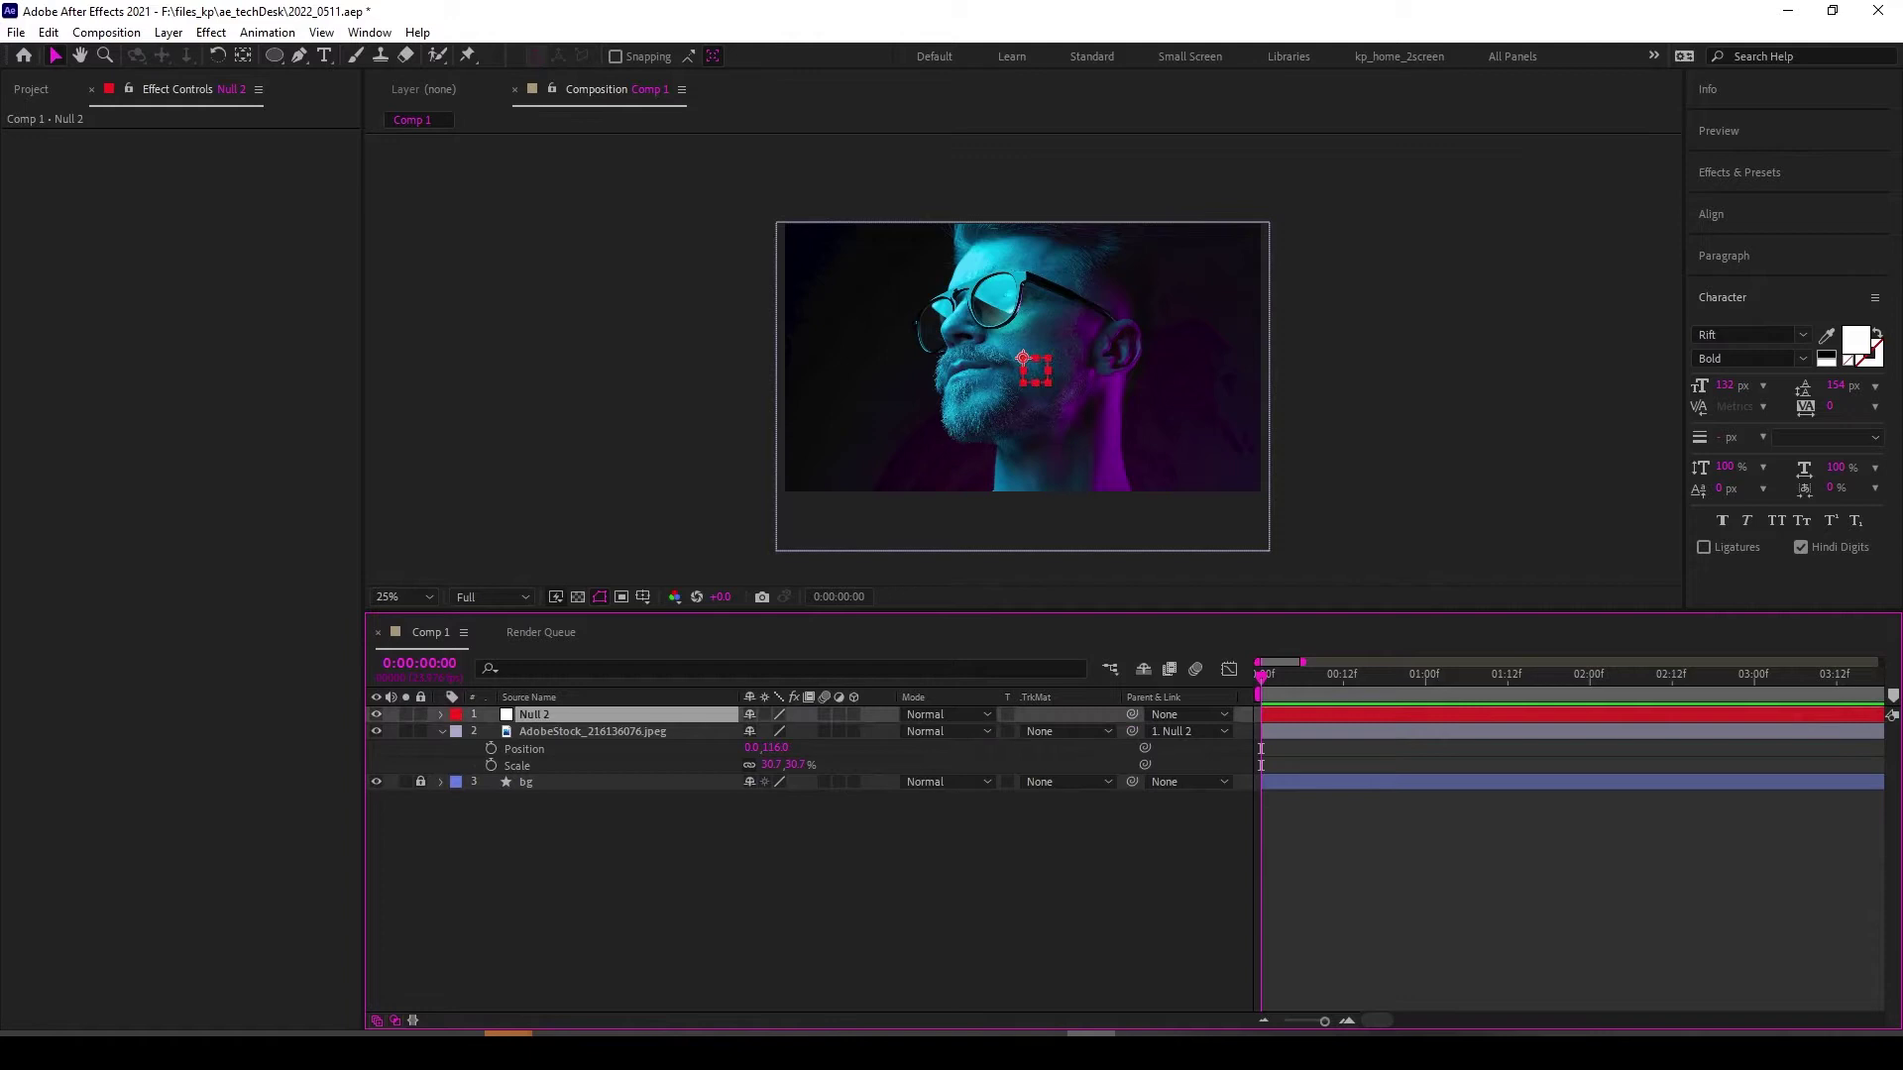
pyautogui.click(555, 714)
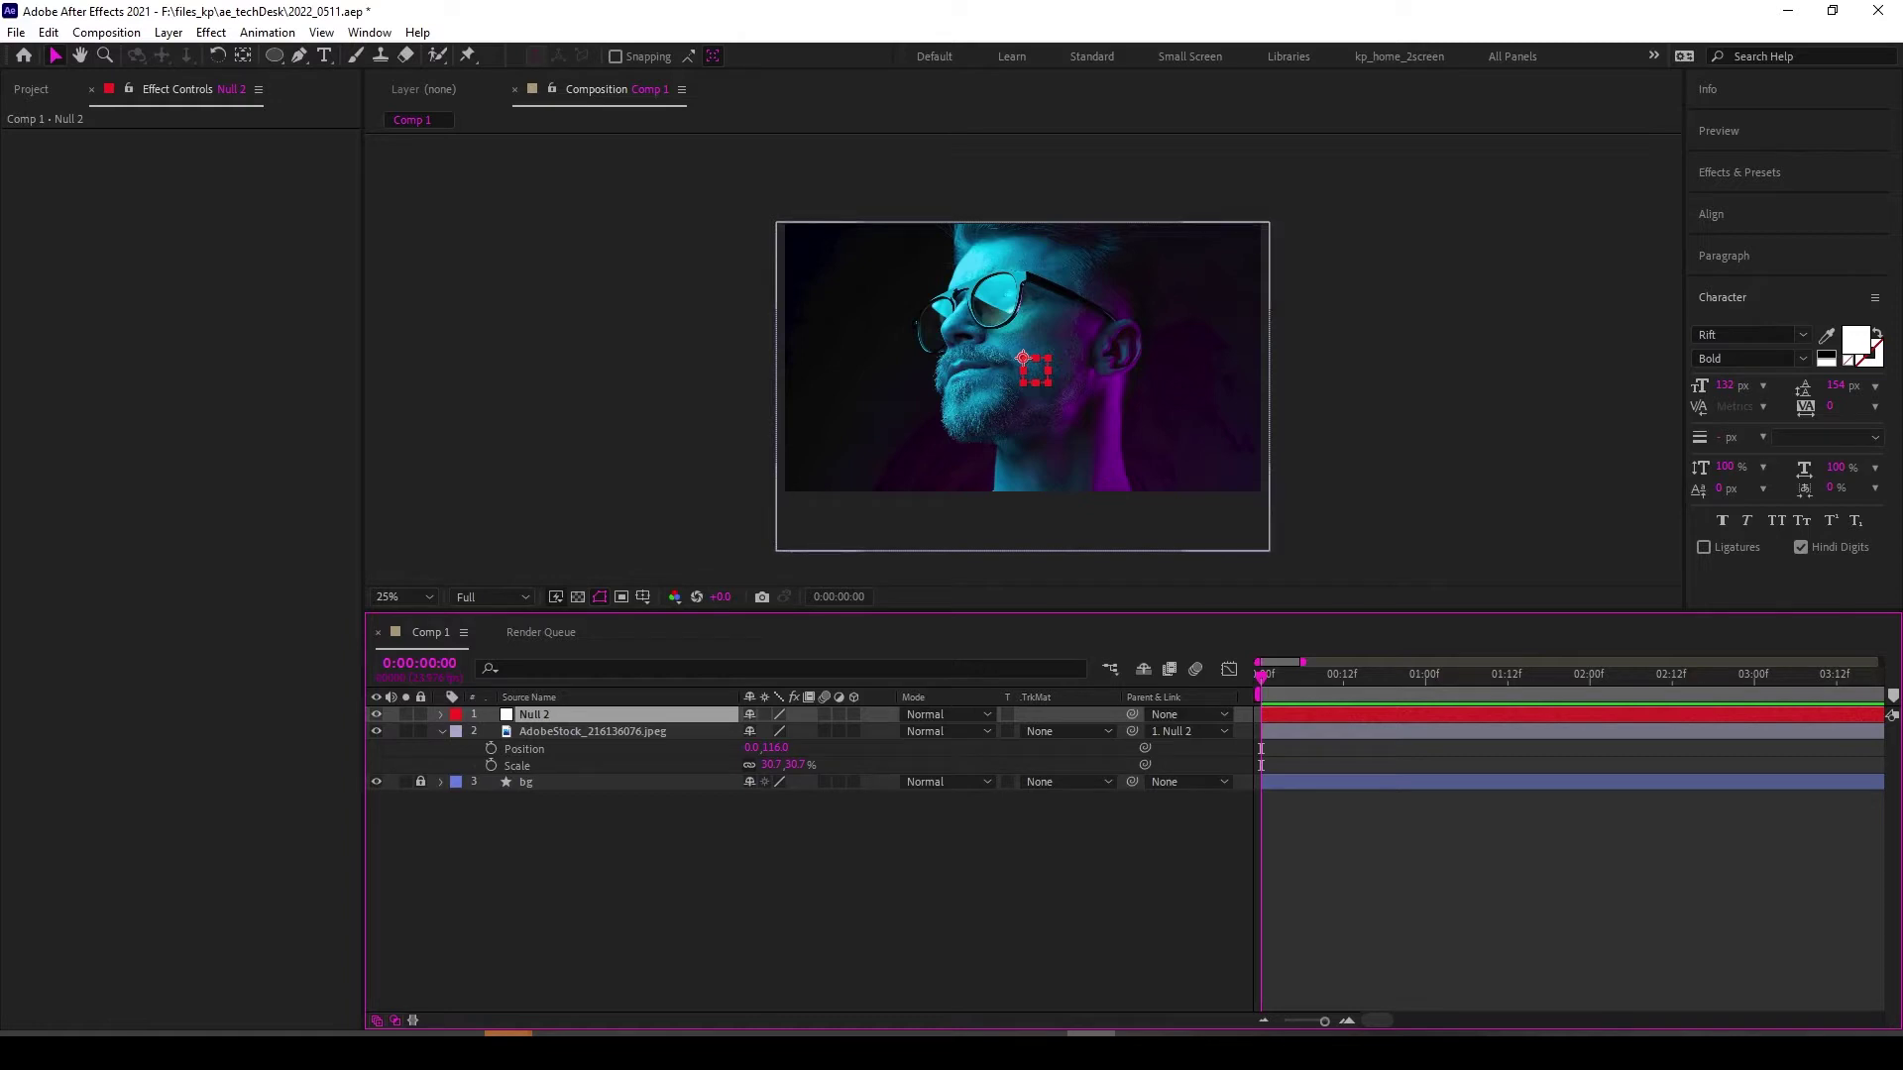
# Show Null 2's Position and Scale and set their starting keyframes at 0:00.
pyautogui.press('s')
pyautogui.hotkey('ctrl', 'Down')
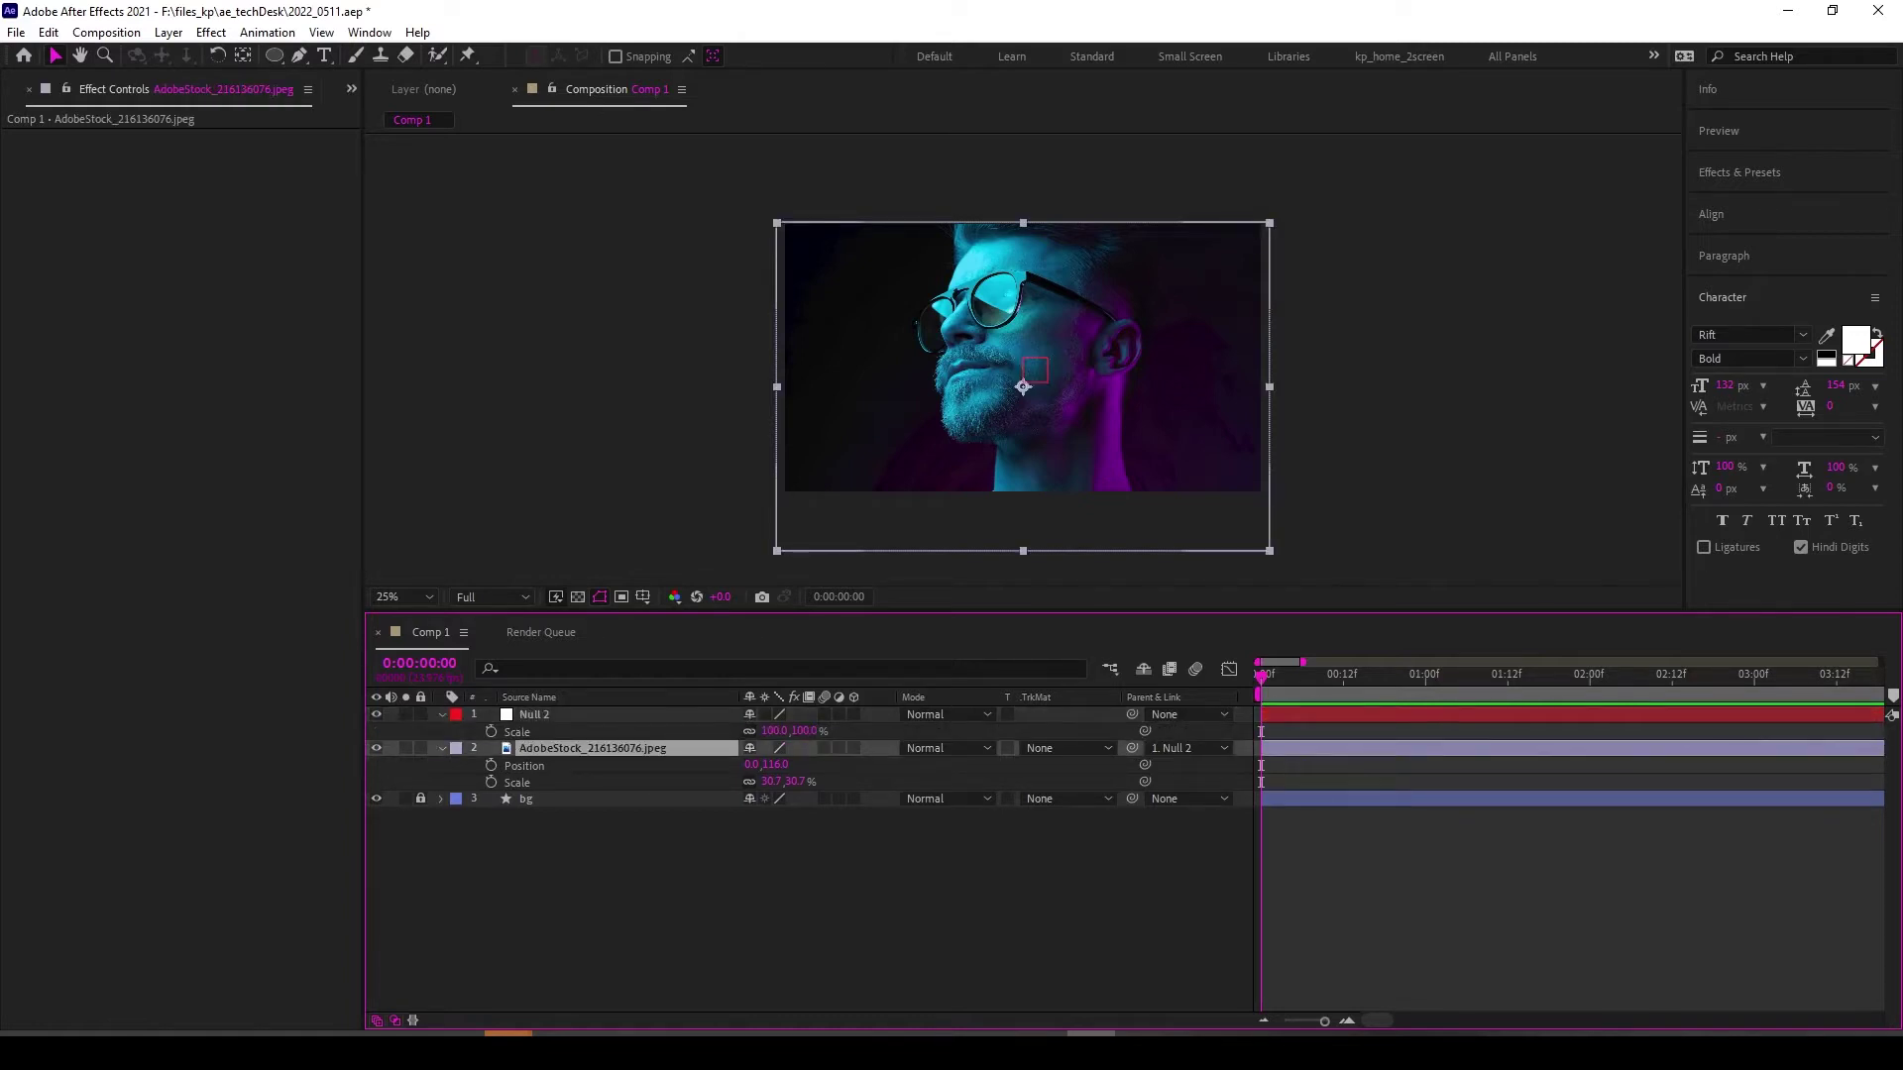
pyautogui.press('u')
pyautogui.hotkey('ctrl', 'Up')
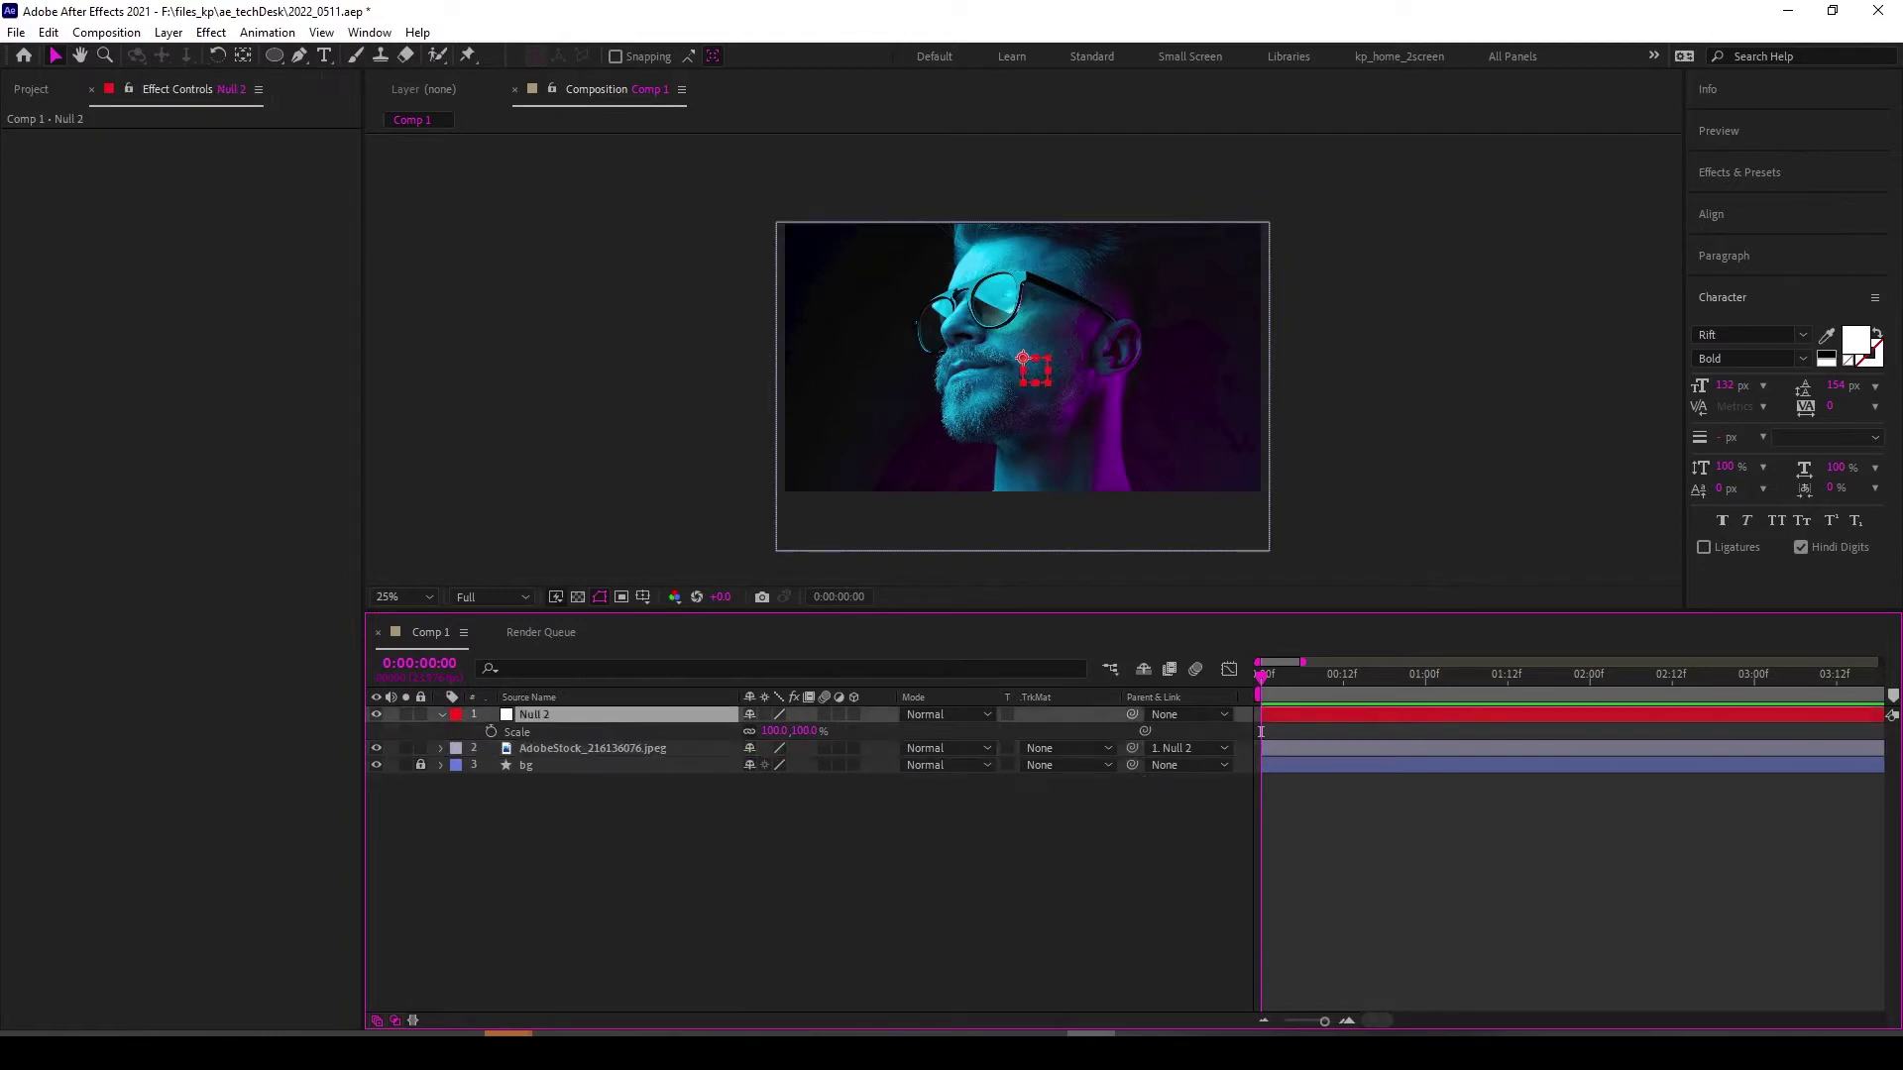
pyautogui.hotkey('shift', 'p')
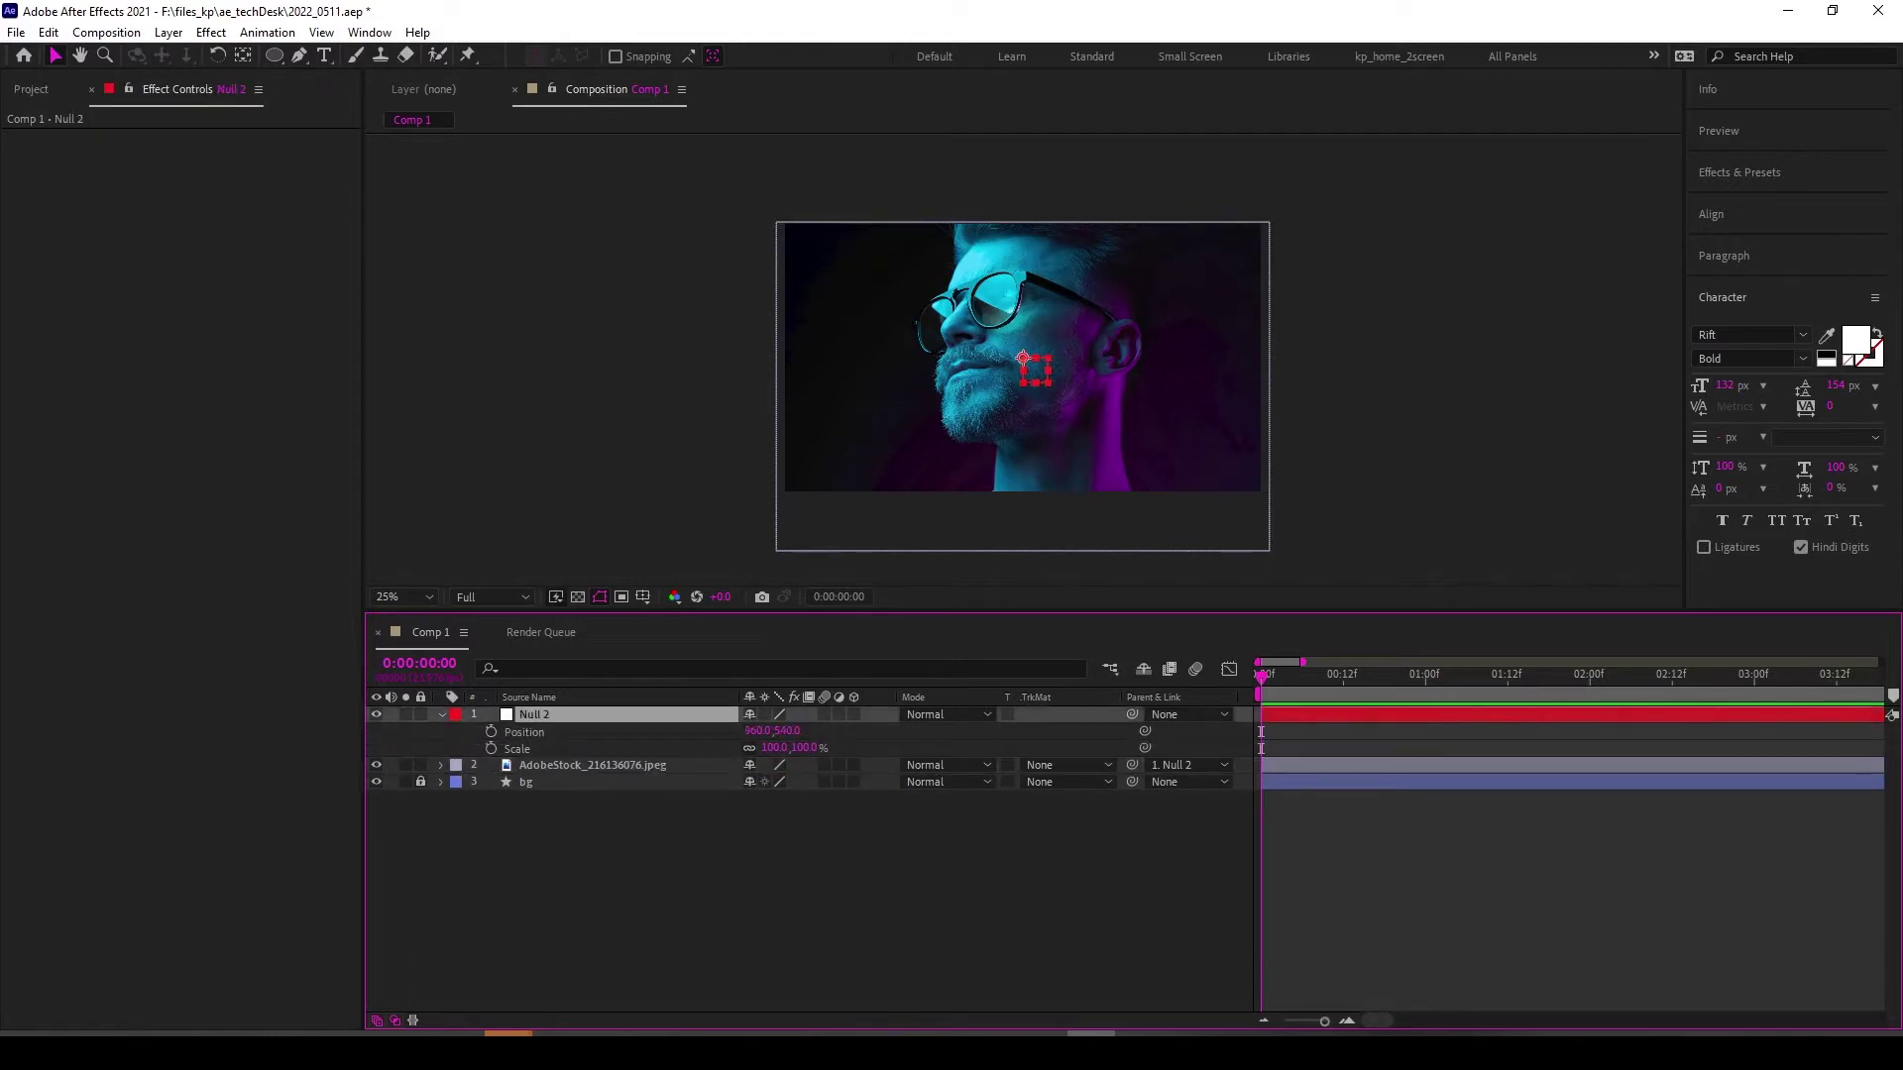
pyautogui.hotkey('ctrl', 'shift', 'a')
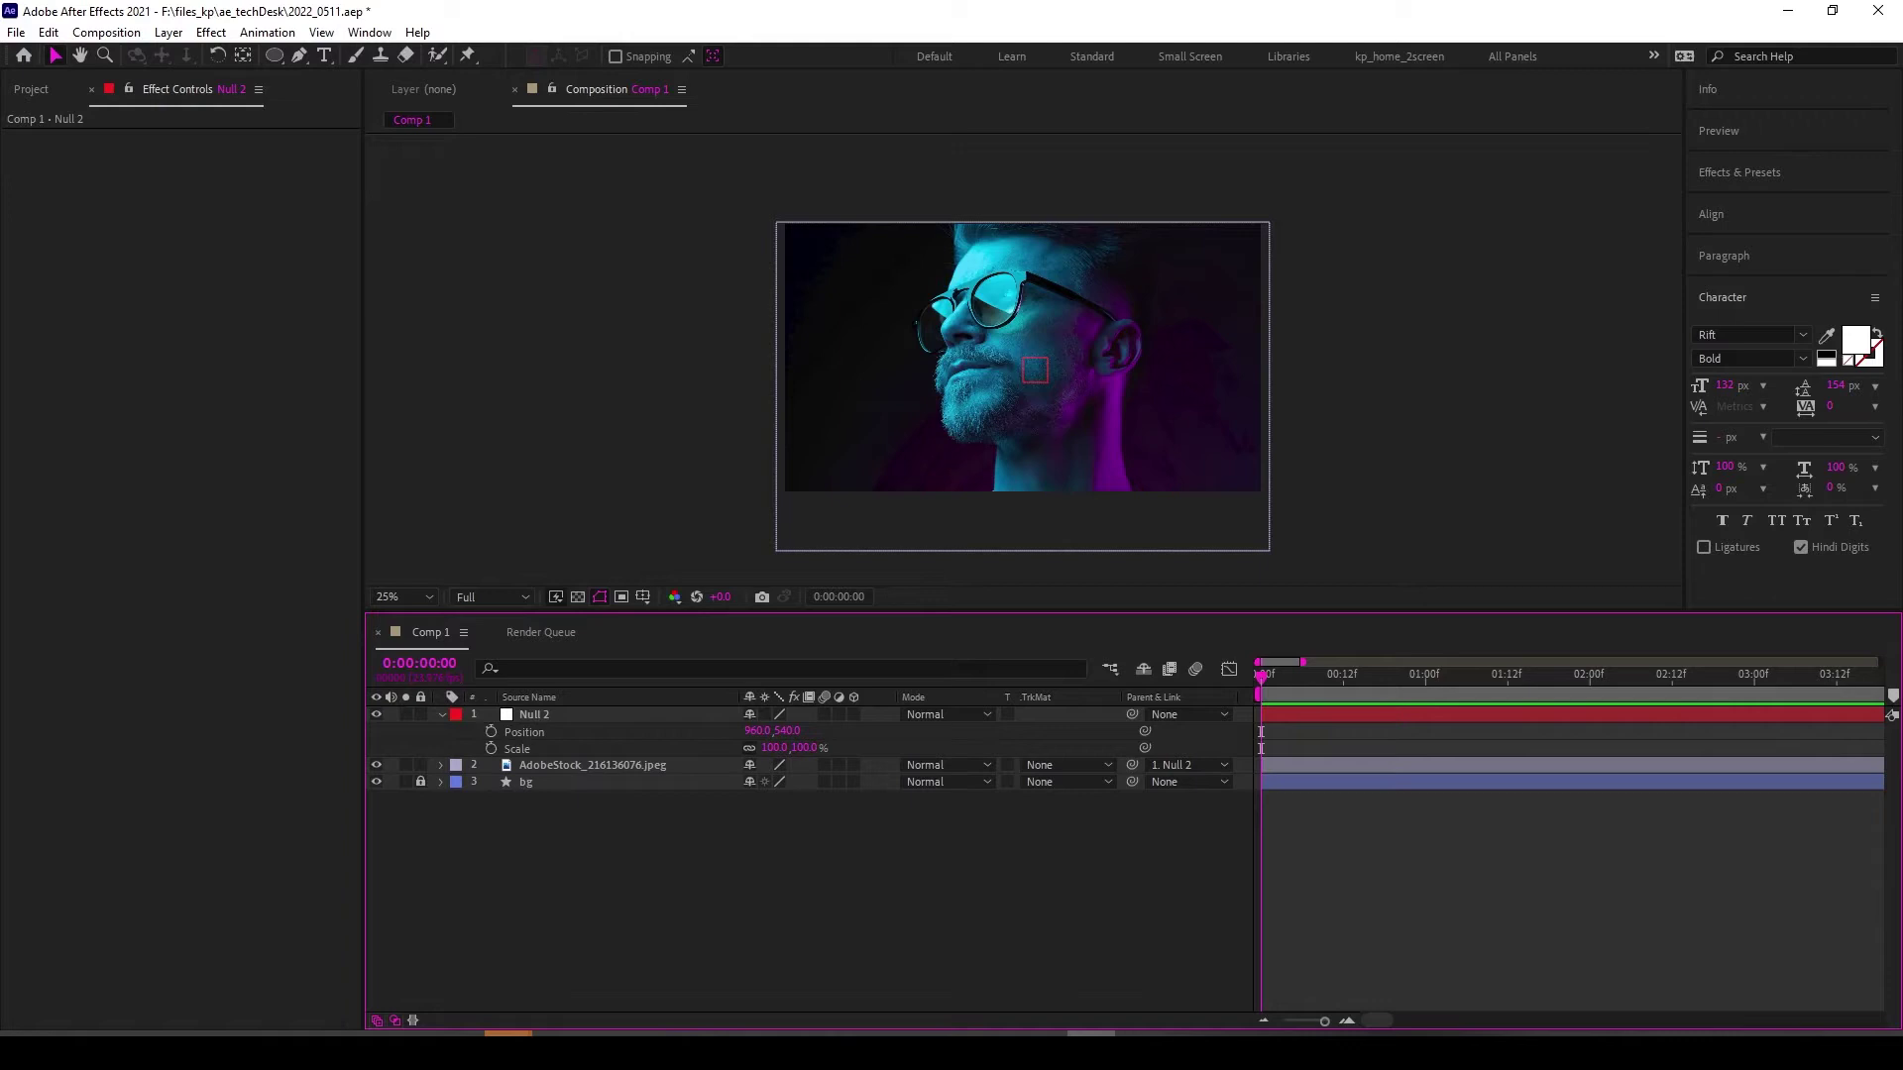
pyautogui.hotkey('alt', 'shift', 'p')
pyautogui.hotkey('alt', 'shift', 's')
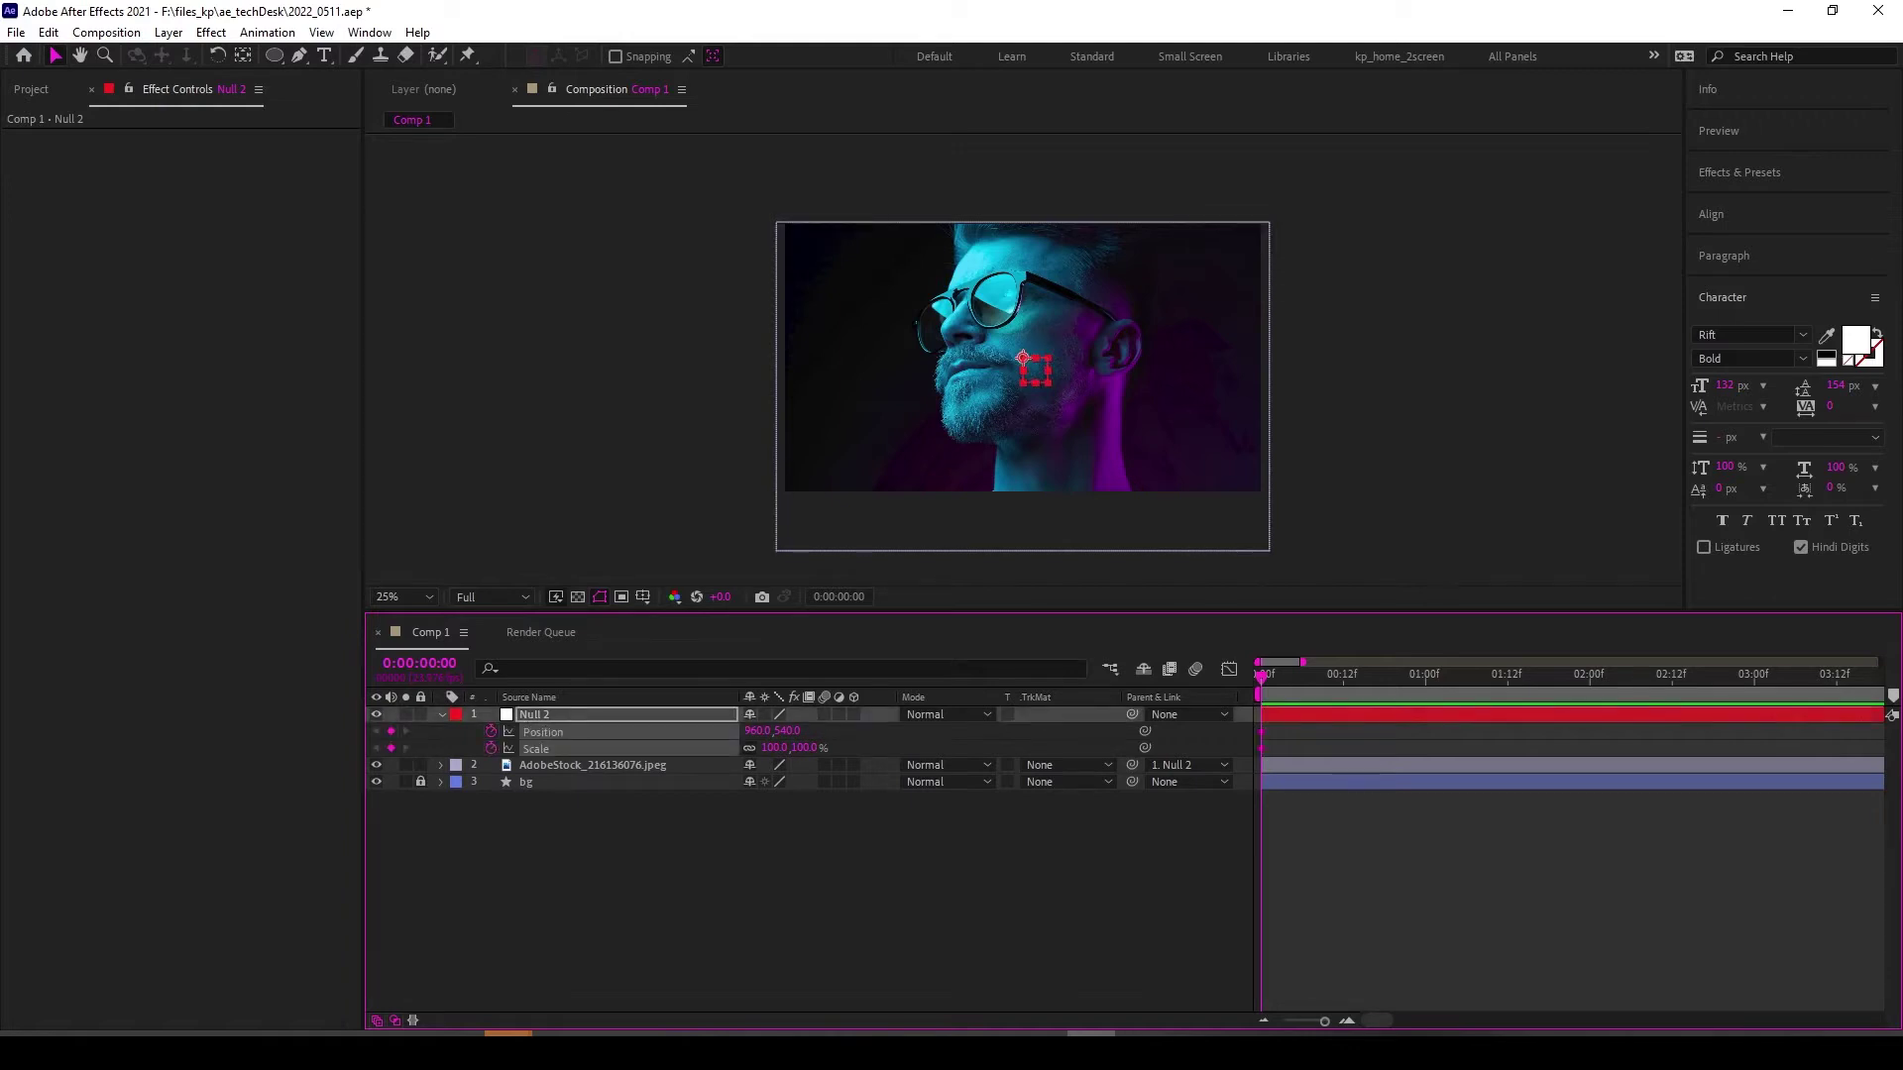
pyautogui.moveTo(1264, 673); pyautogui.dragTo(1575, 673)
# At 2:00, scale Null 2 to 106.6% and pan left, adjust the start position, then preview.
pyautogui.press('pagedown')
pyautogui.press('pagedown')
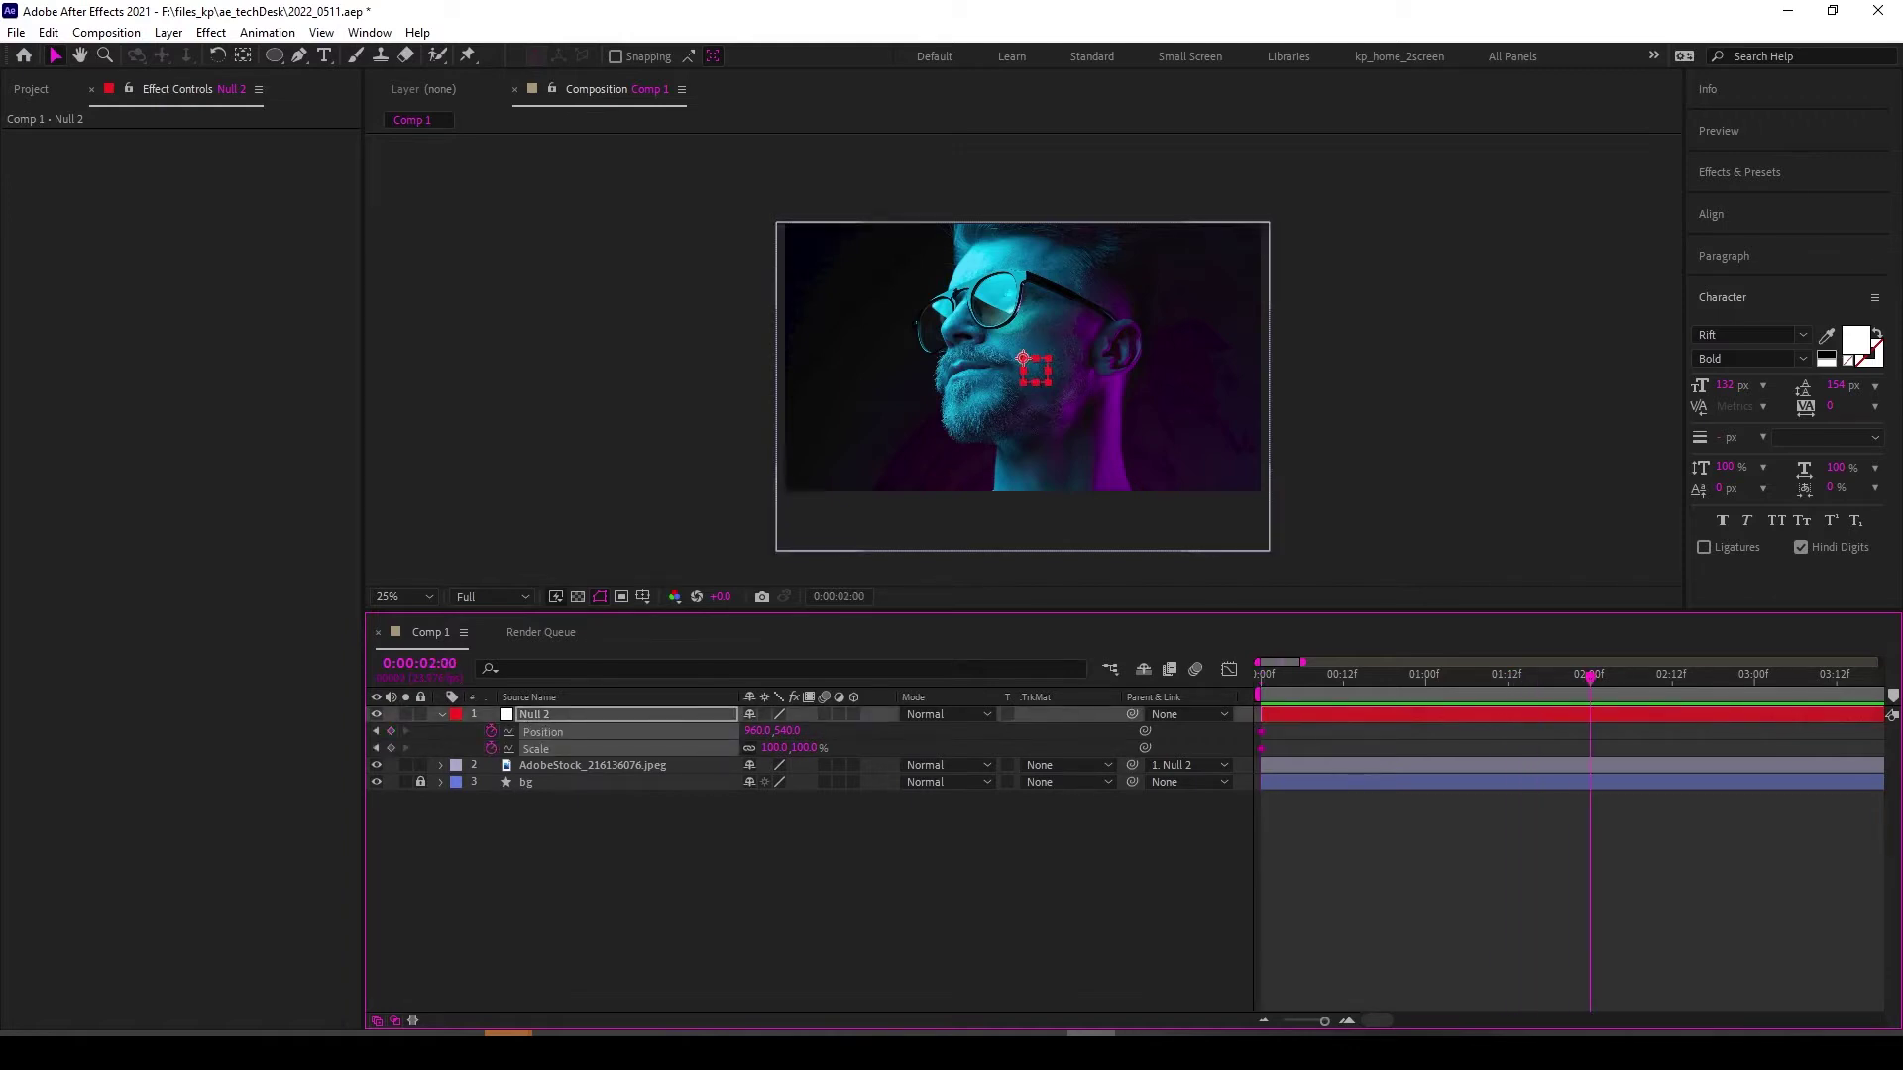
pyautogui.moveTo(776, 748); pyautogui.dragTo(797, 748)
pyautogui.moveTo(1022, 362); pyautogui.dragTo(1008, 365)
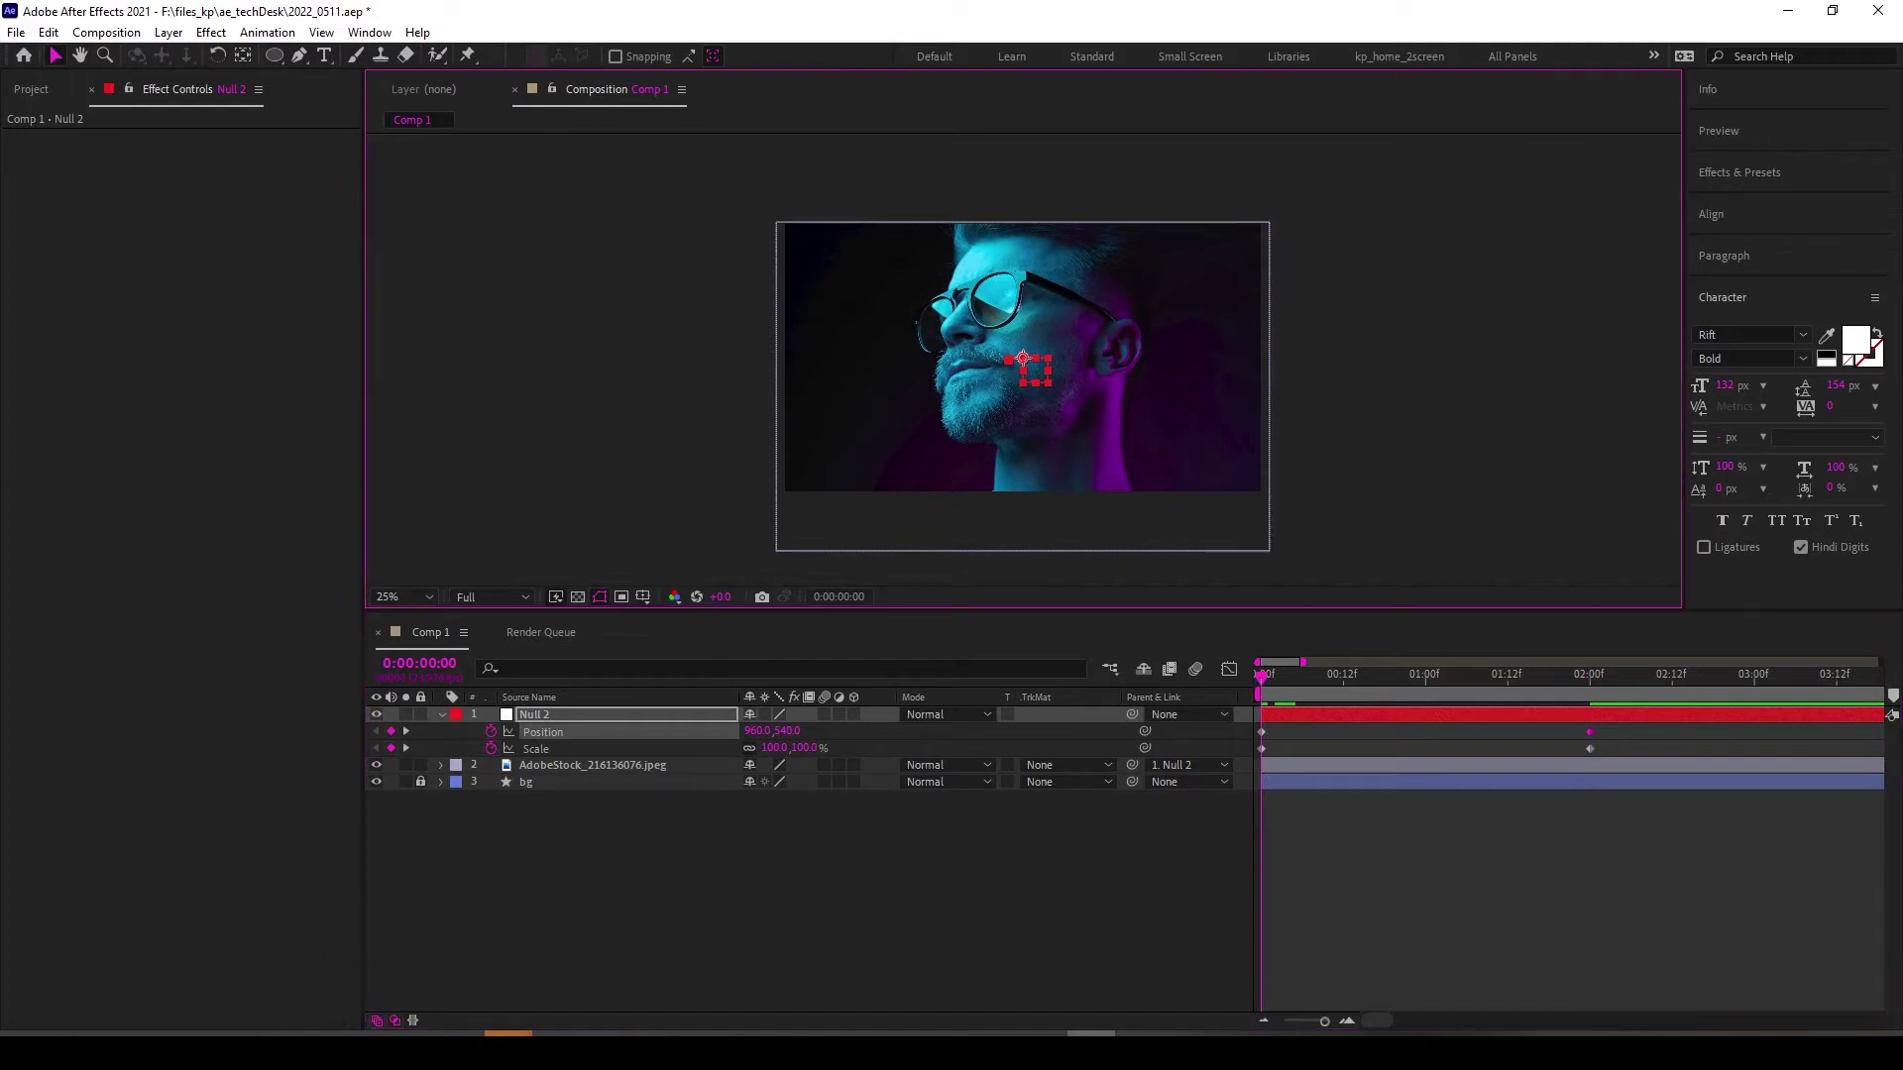
pyautogui.press('Home')
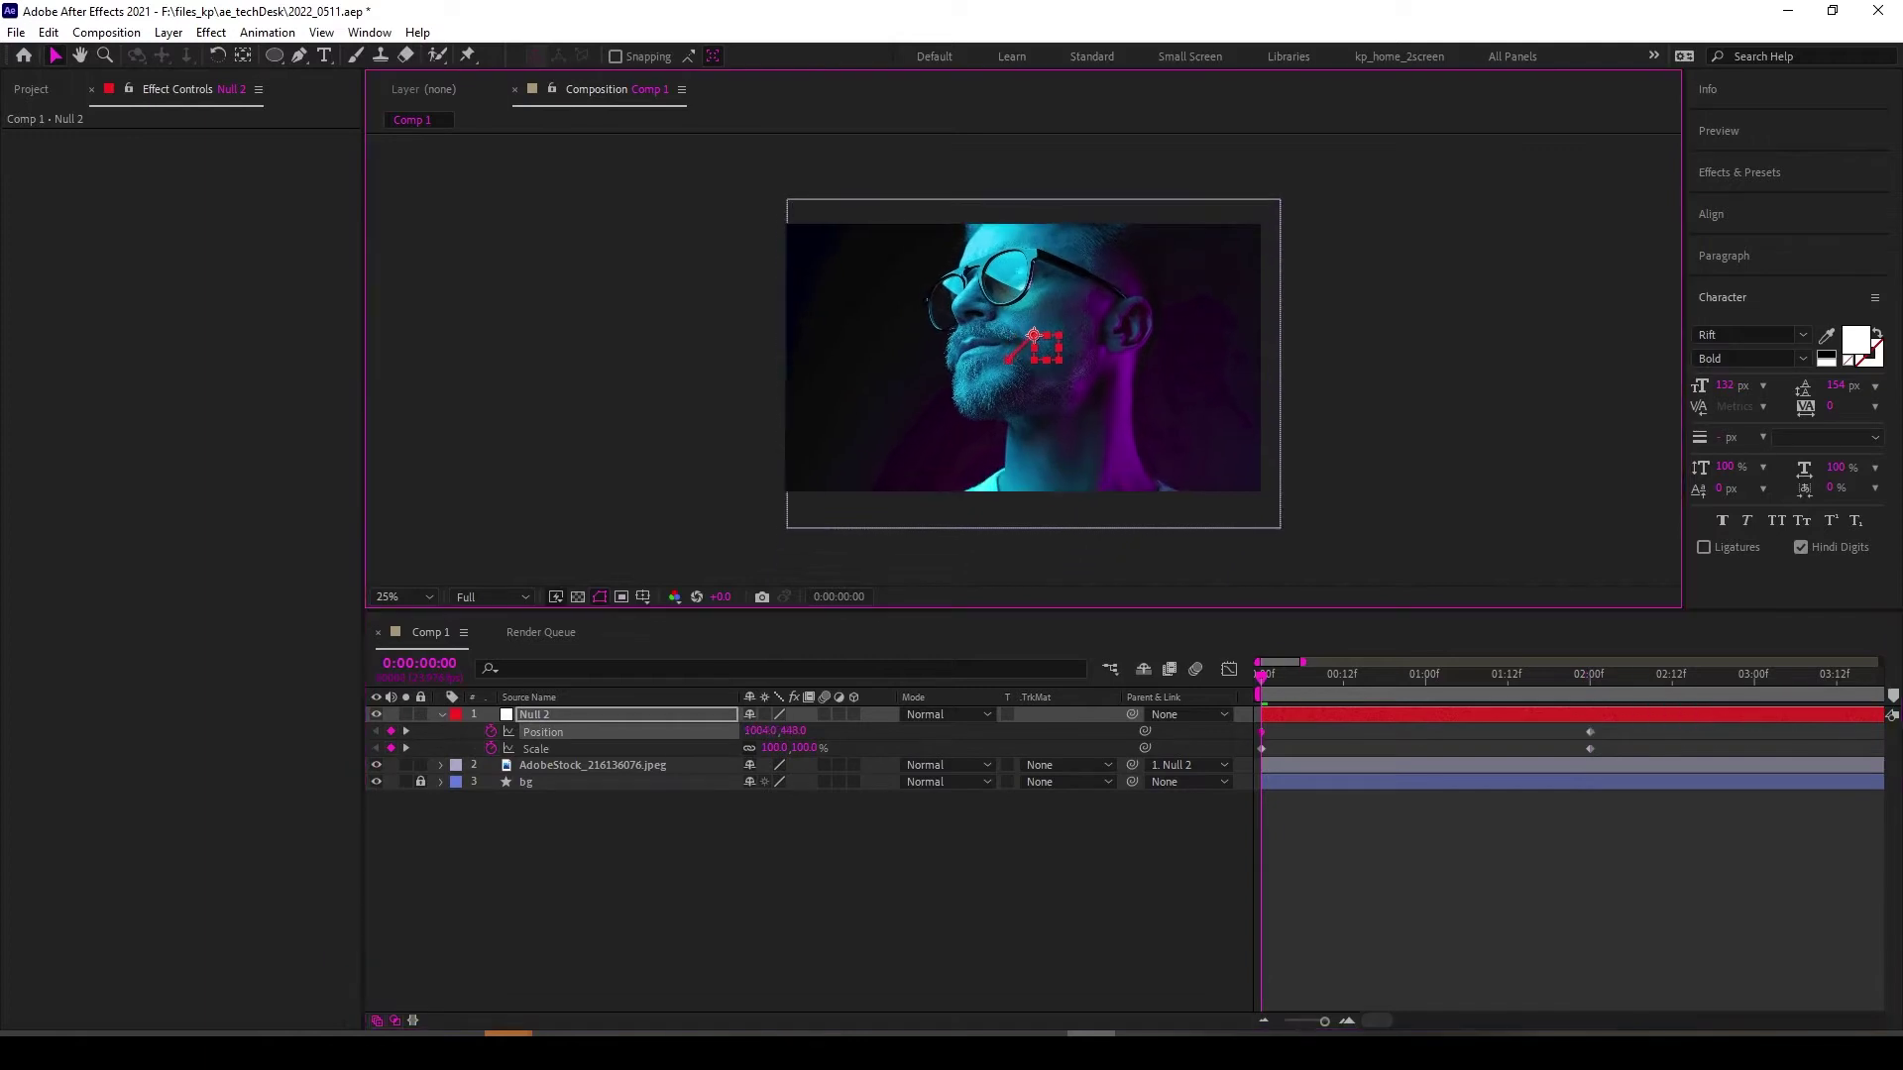
pyautogui.moveTo(1034, 337); pyautogui.dragTo(1023, 311)
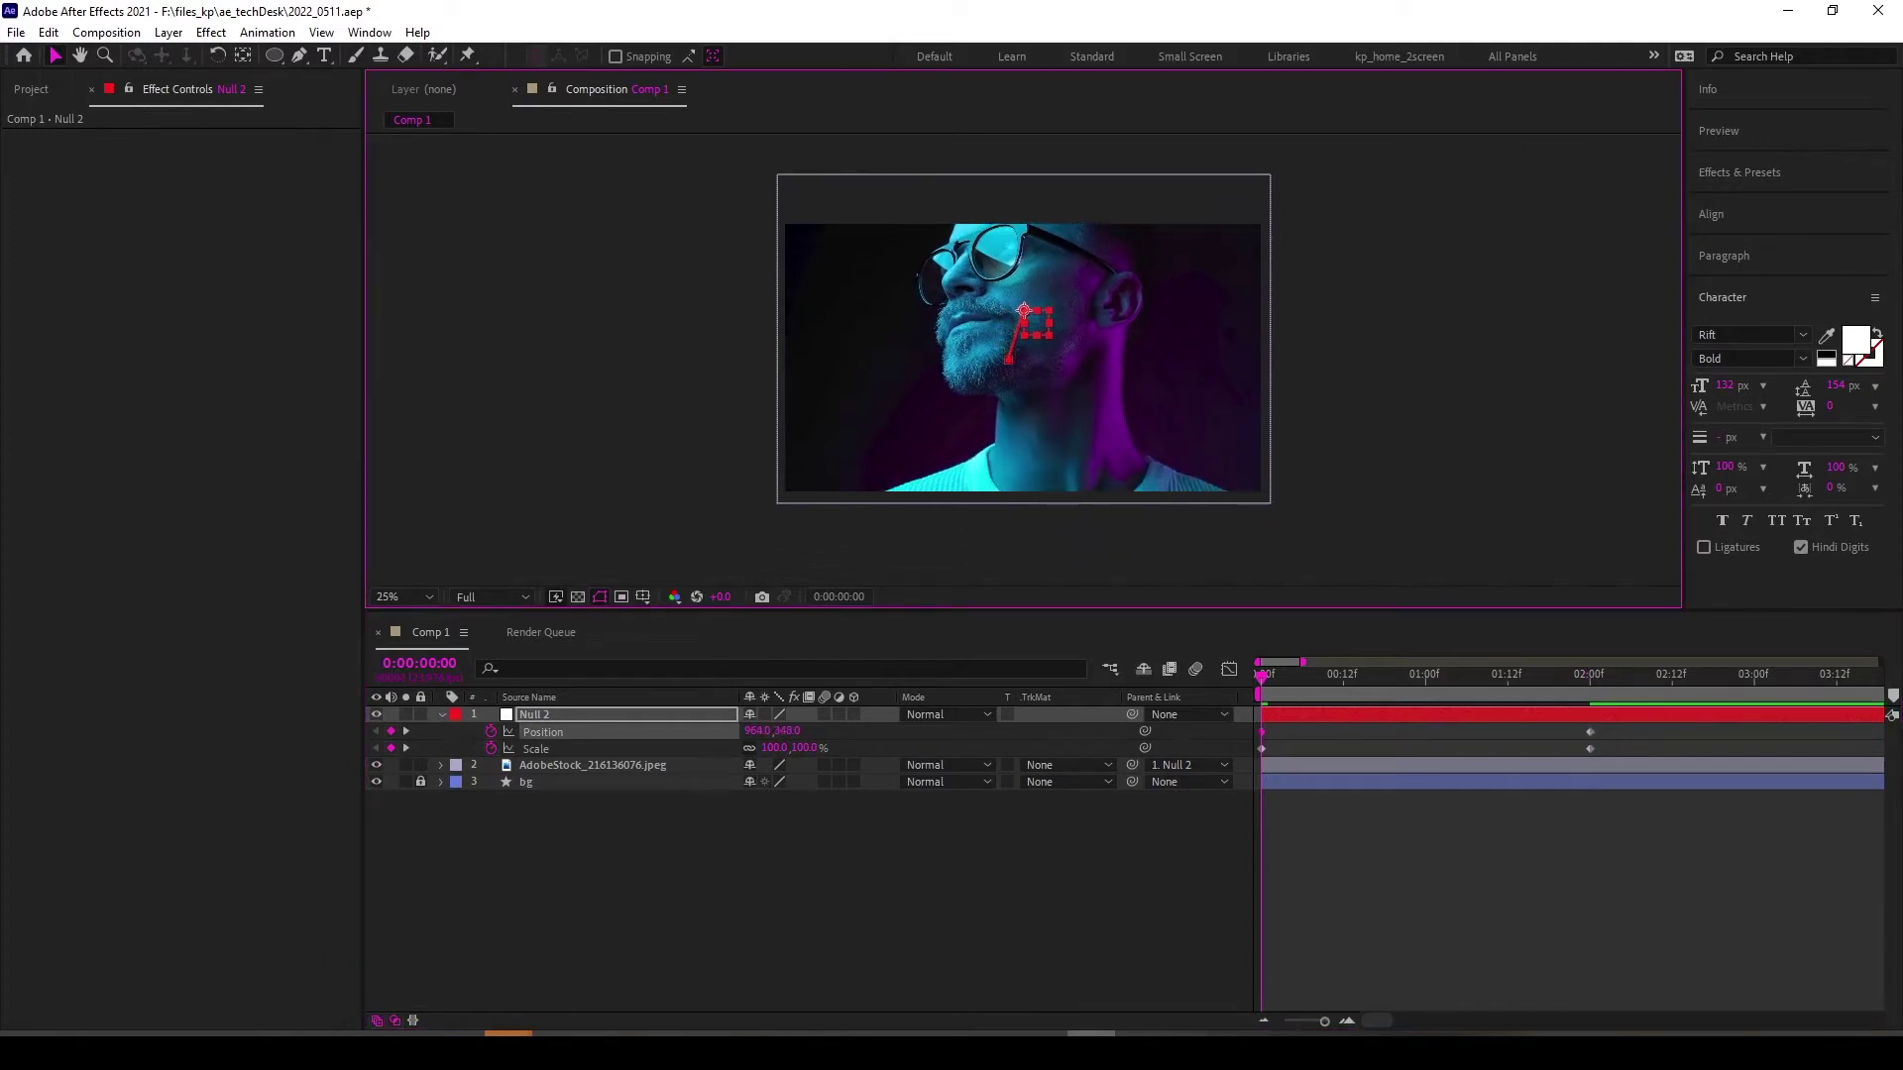
pyautogui.press('k')
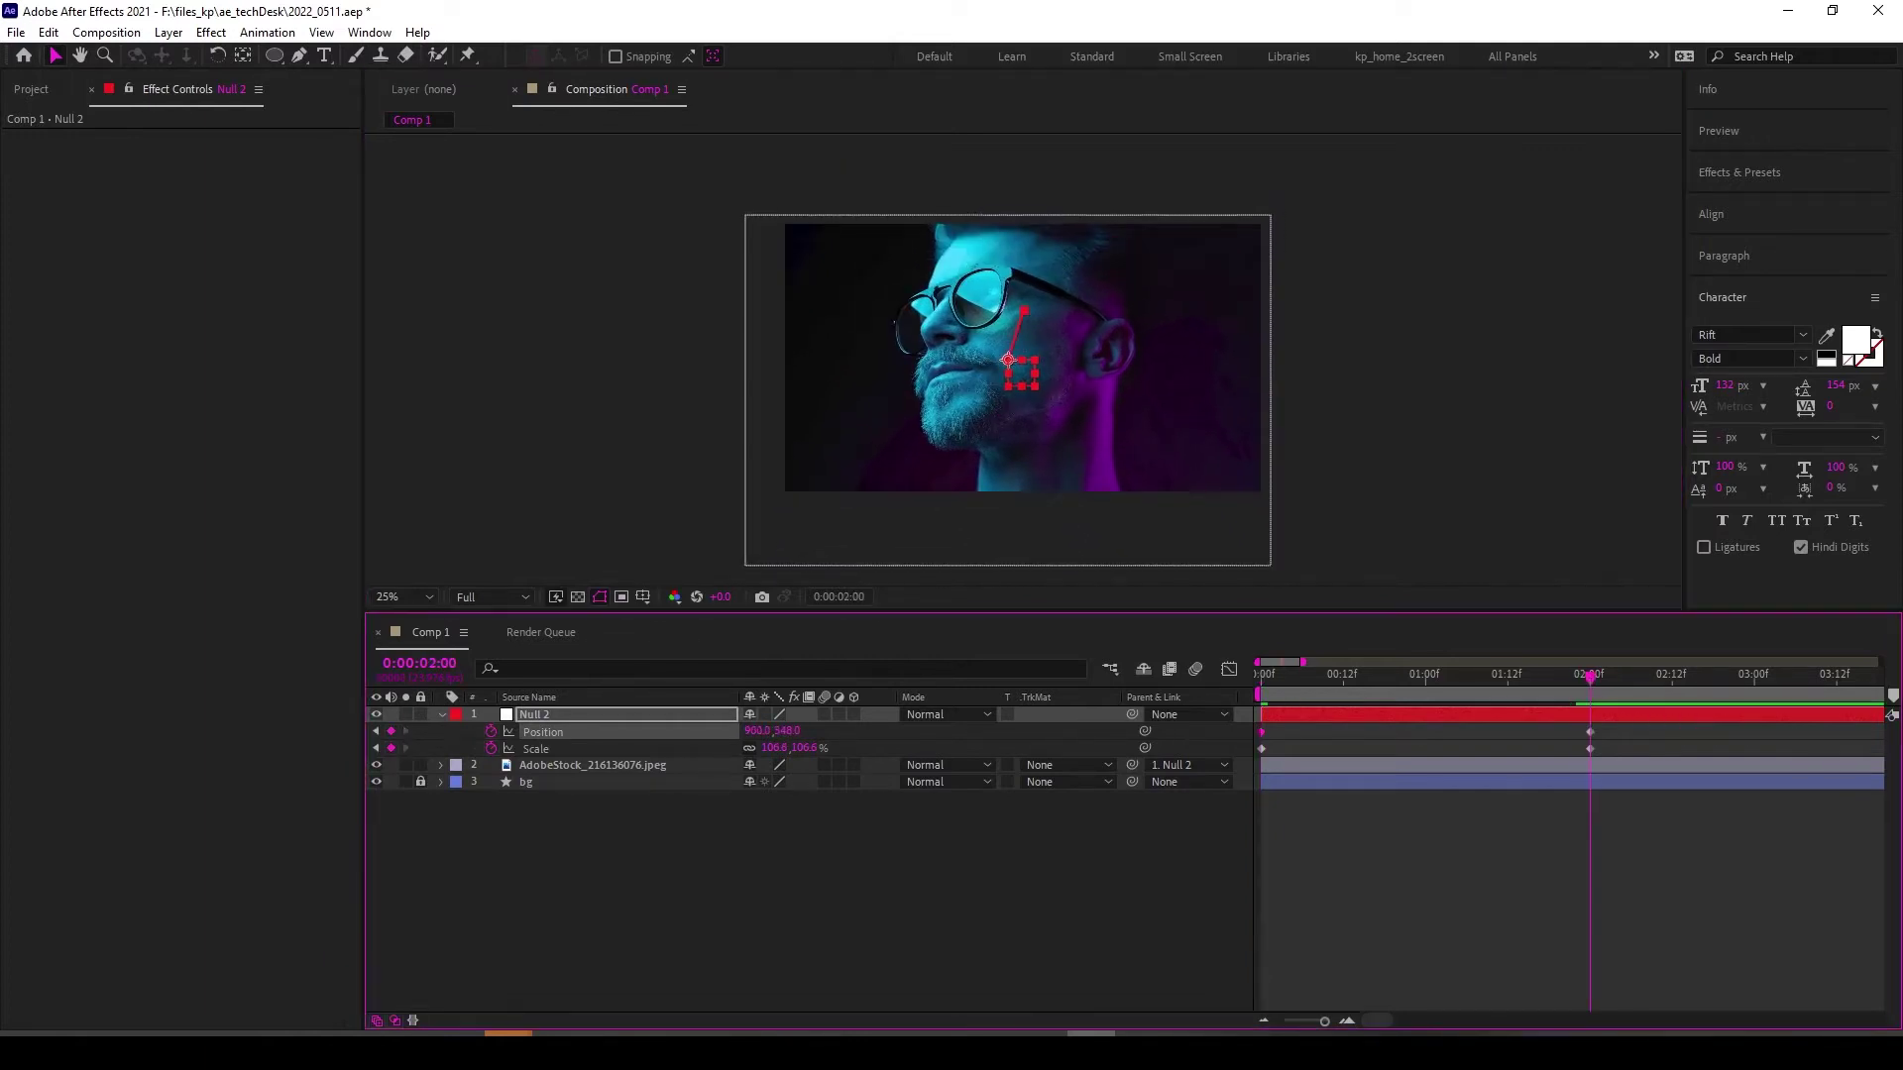
pyautogui.press('space')
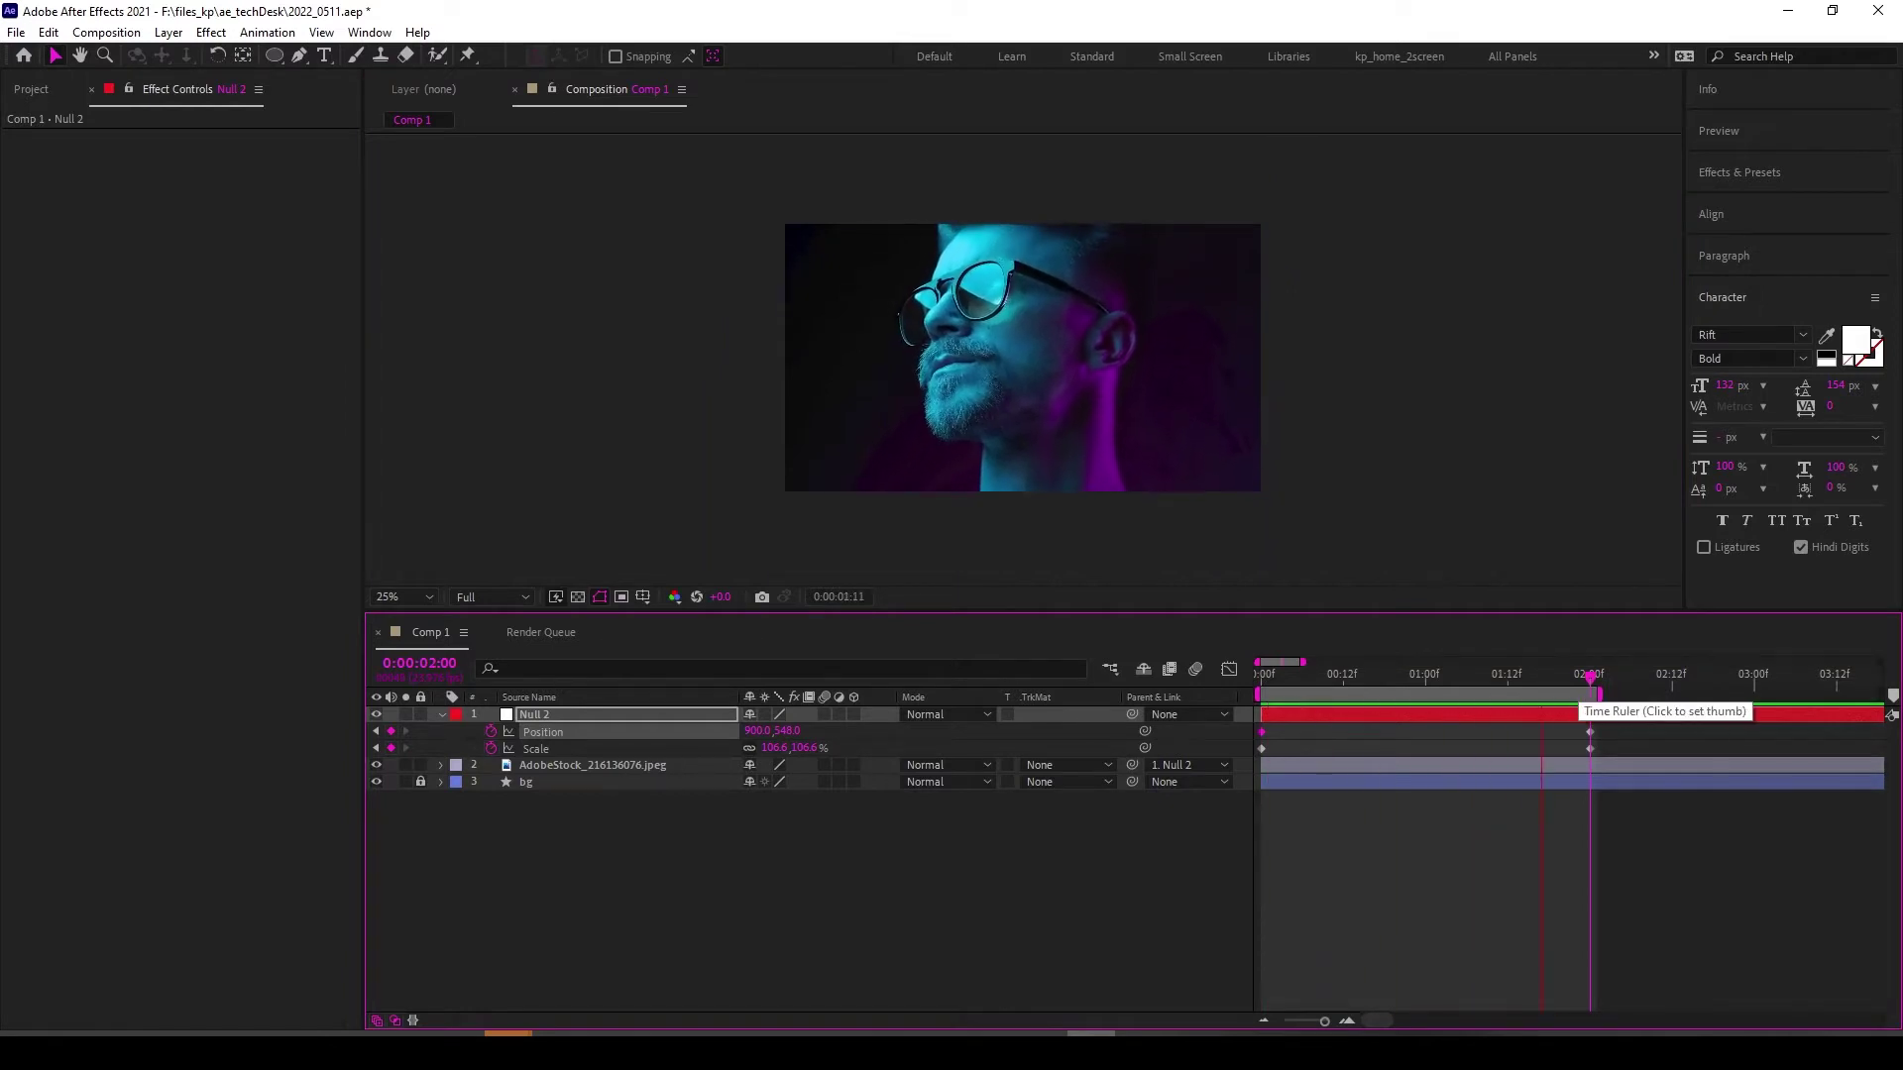
pyautogui.press('space')
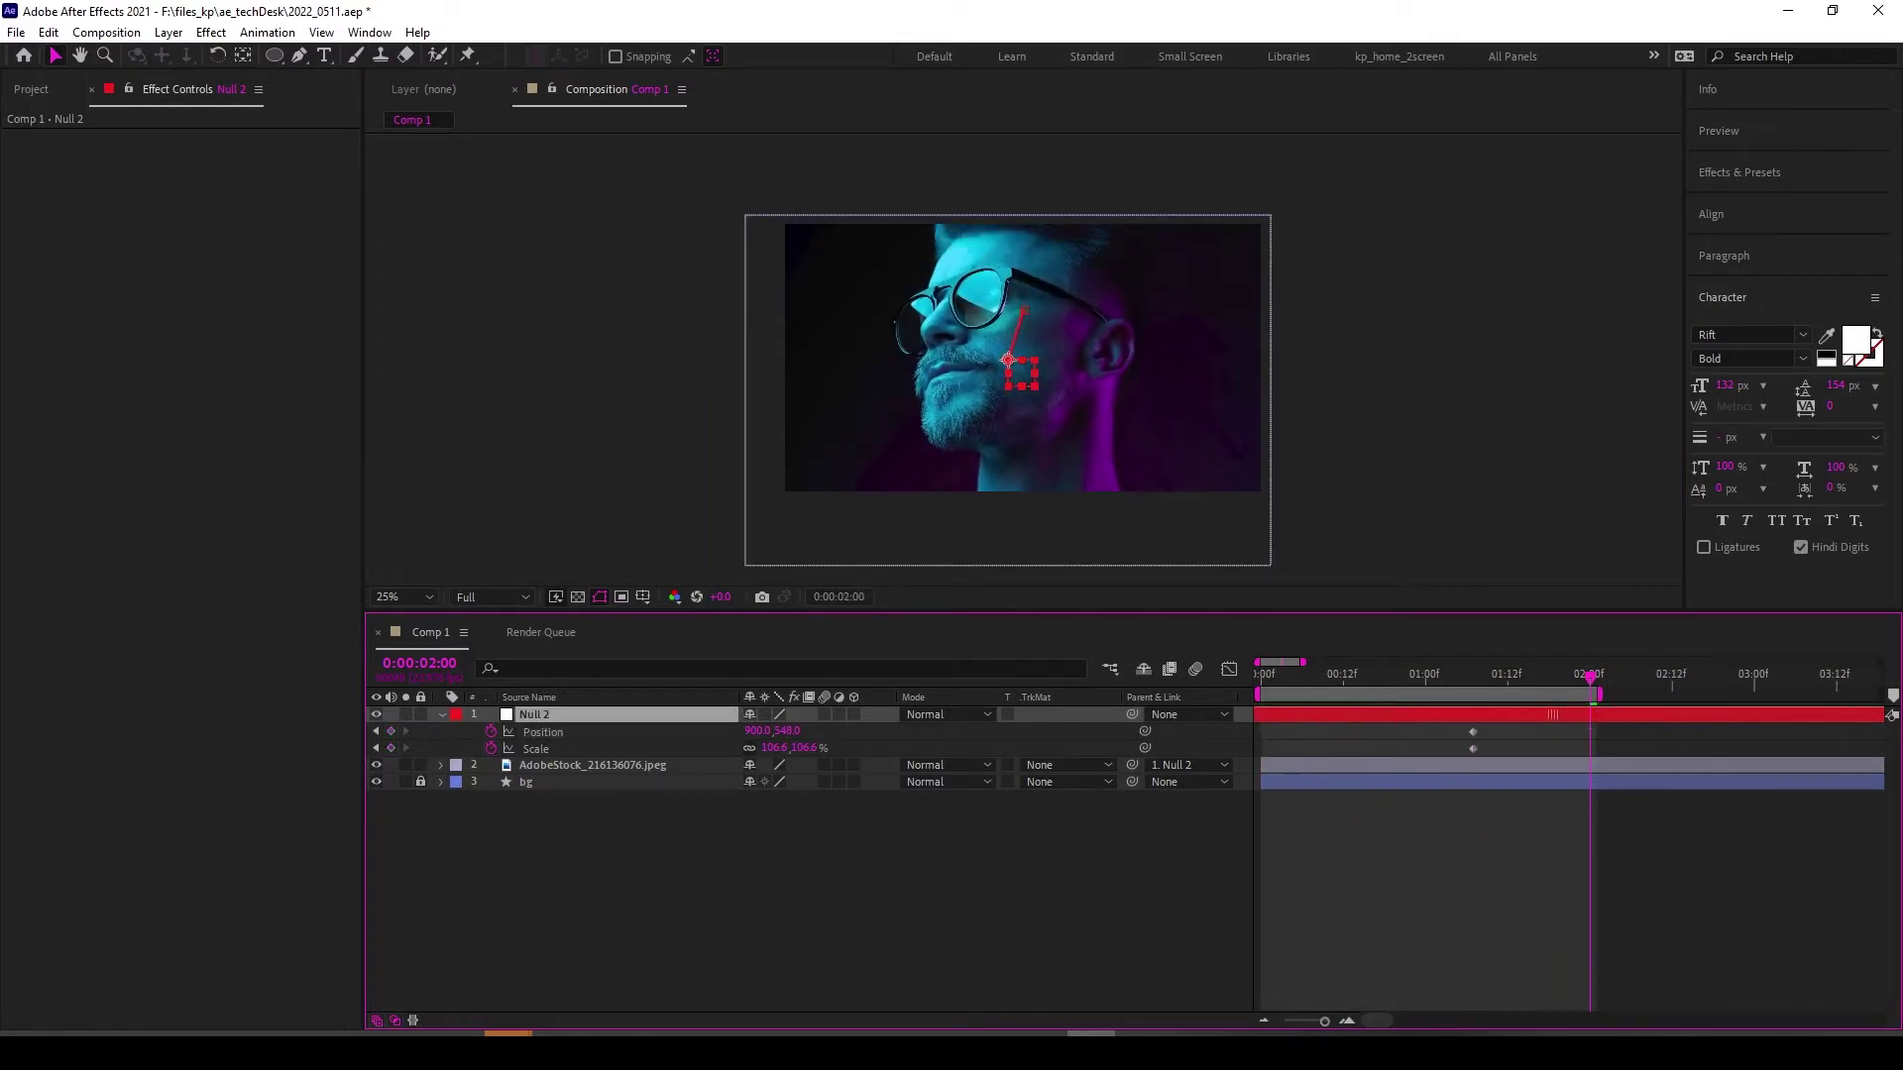
# Drag Null 2's end Position and Scale keyframes from 7s to 3s and preview the faster move.
pyautogui.moveTo(1551, 731); pyautogui.dragTo(1666, 755)
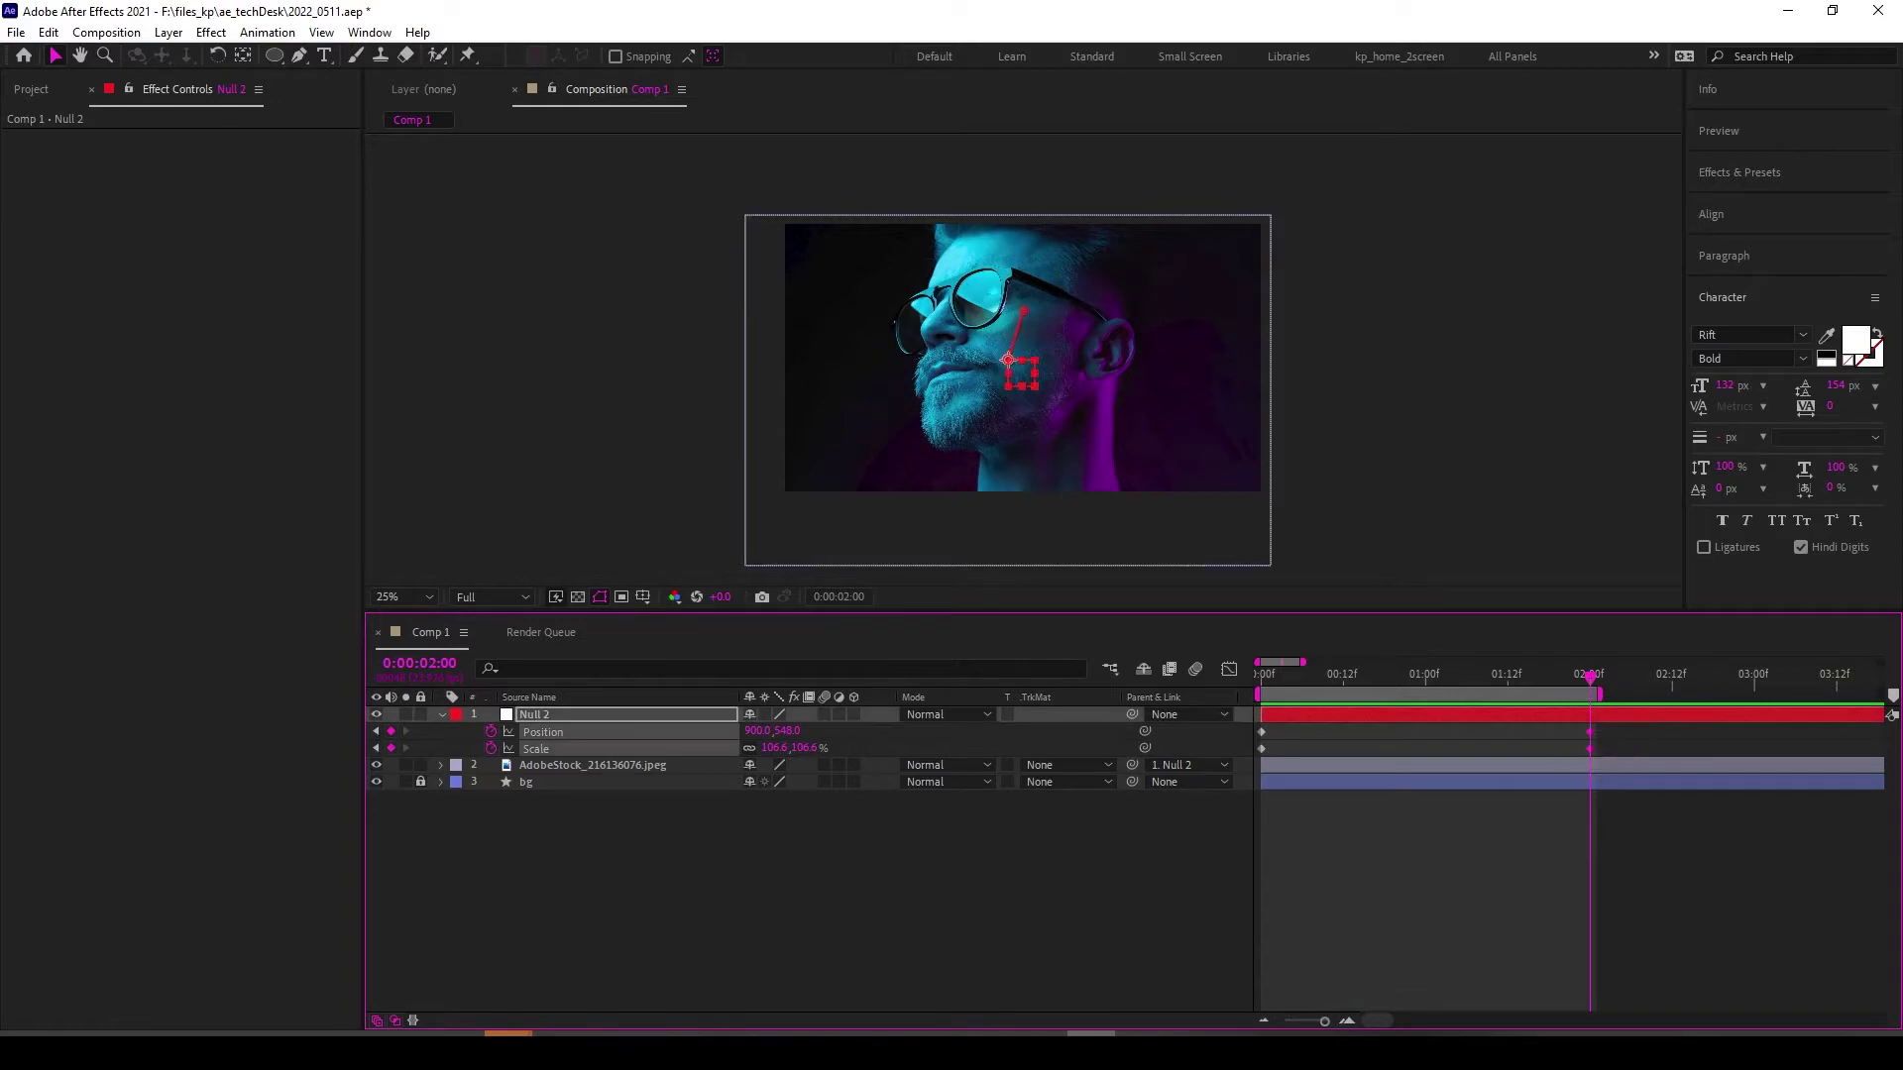
pyautogui.moveTo(1891, 714); pyautogui.dragTo(1891, 714)
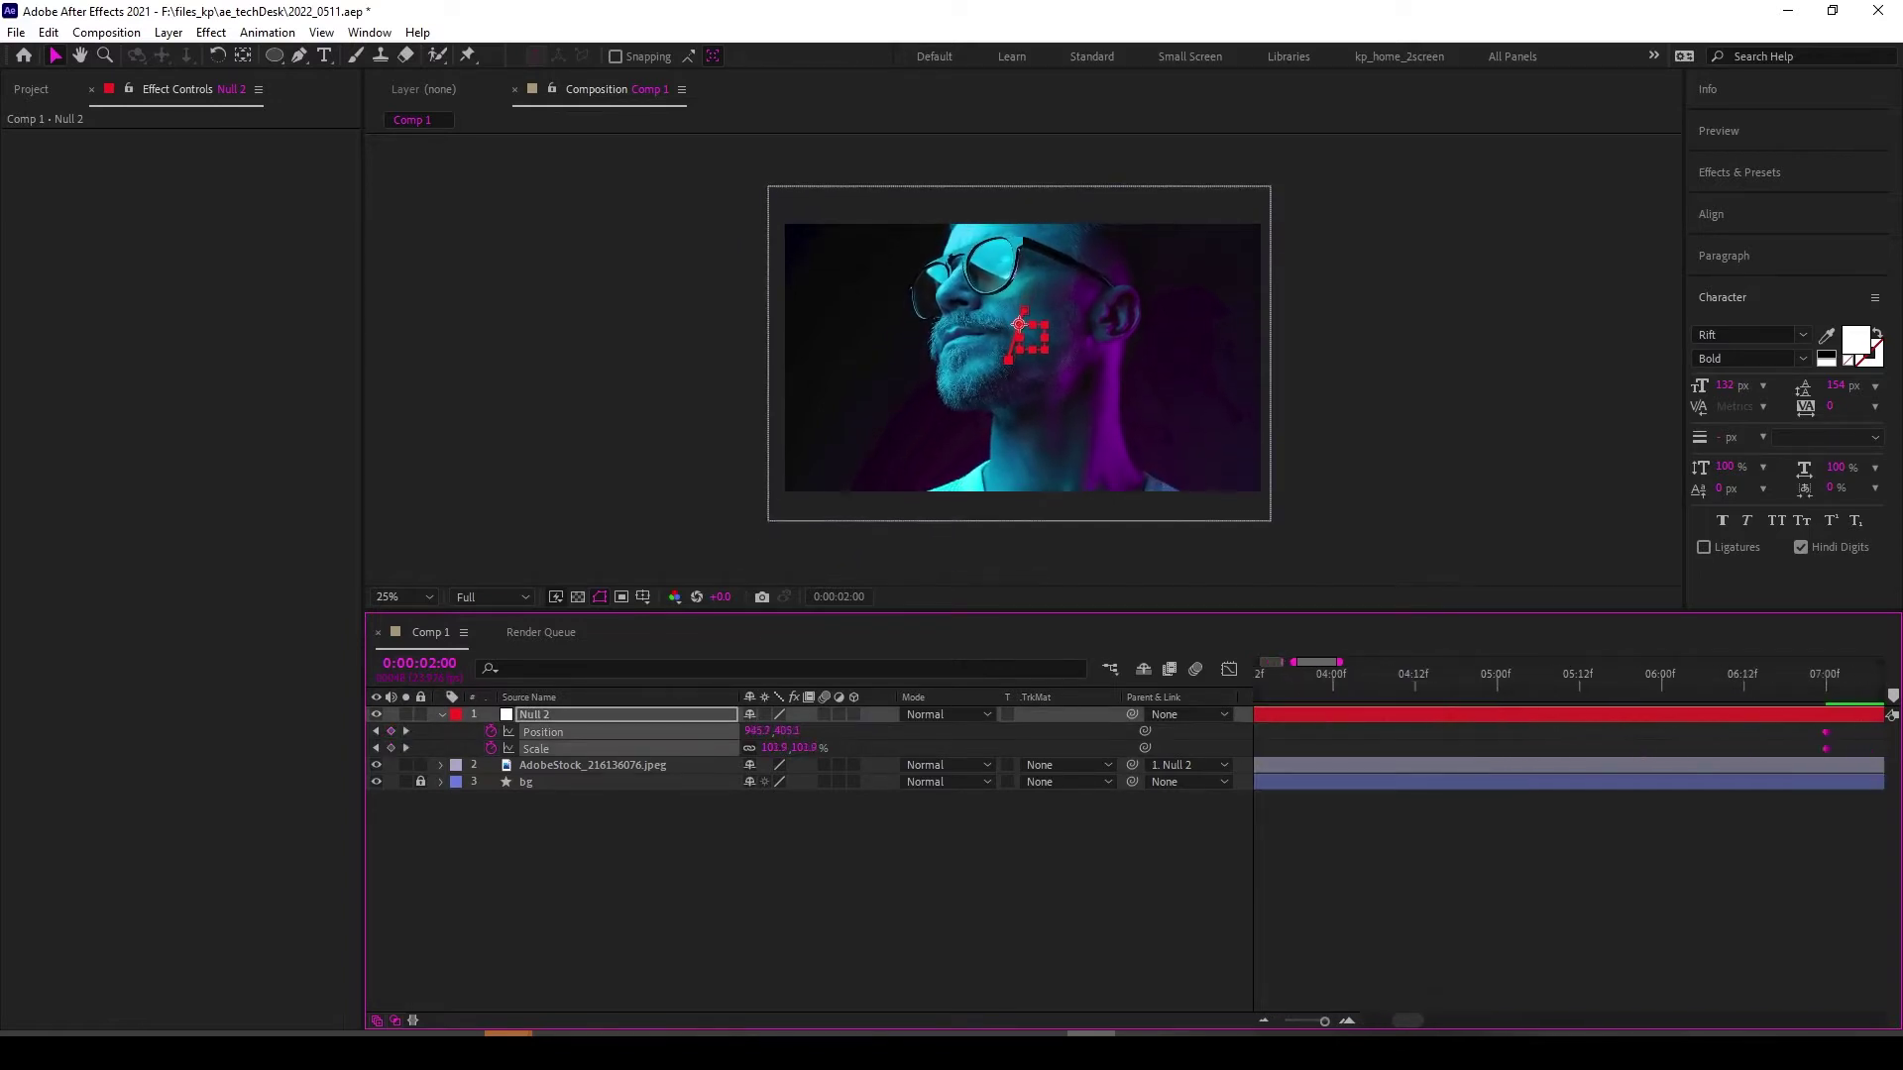
pyautogui.press('-')
pyautogui.press('-')
pyautogui.press('-')
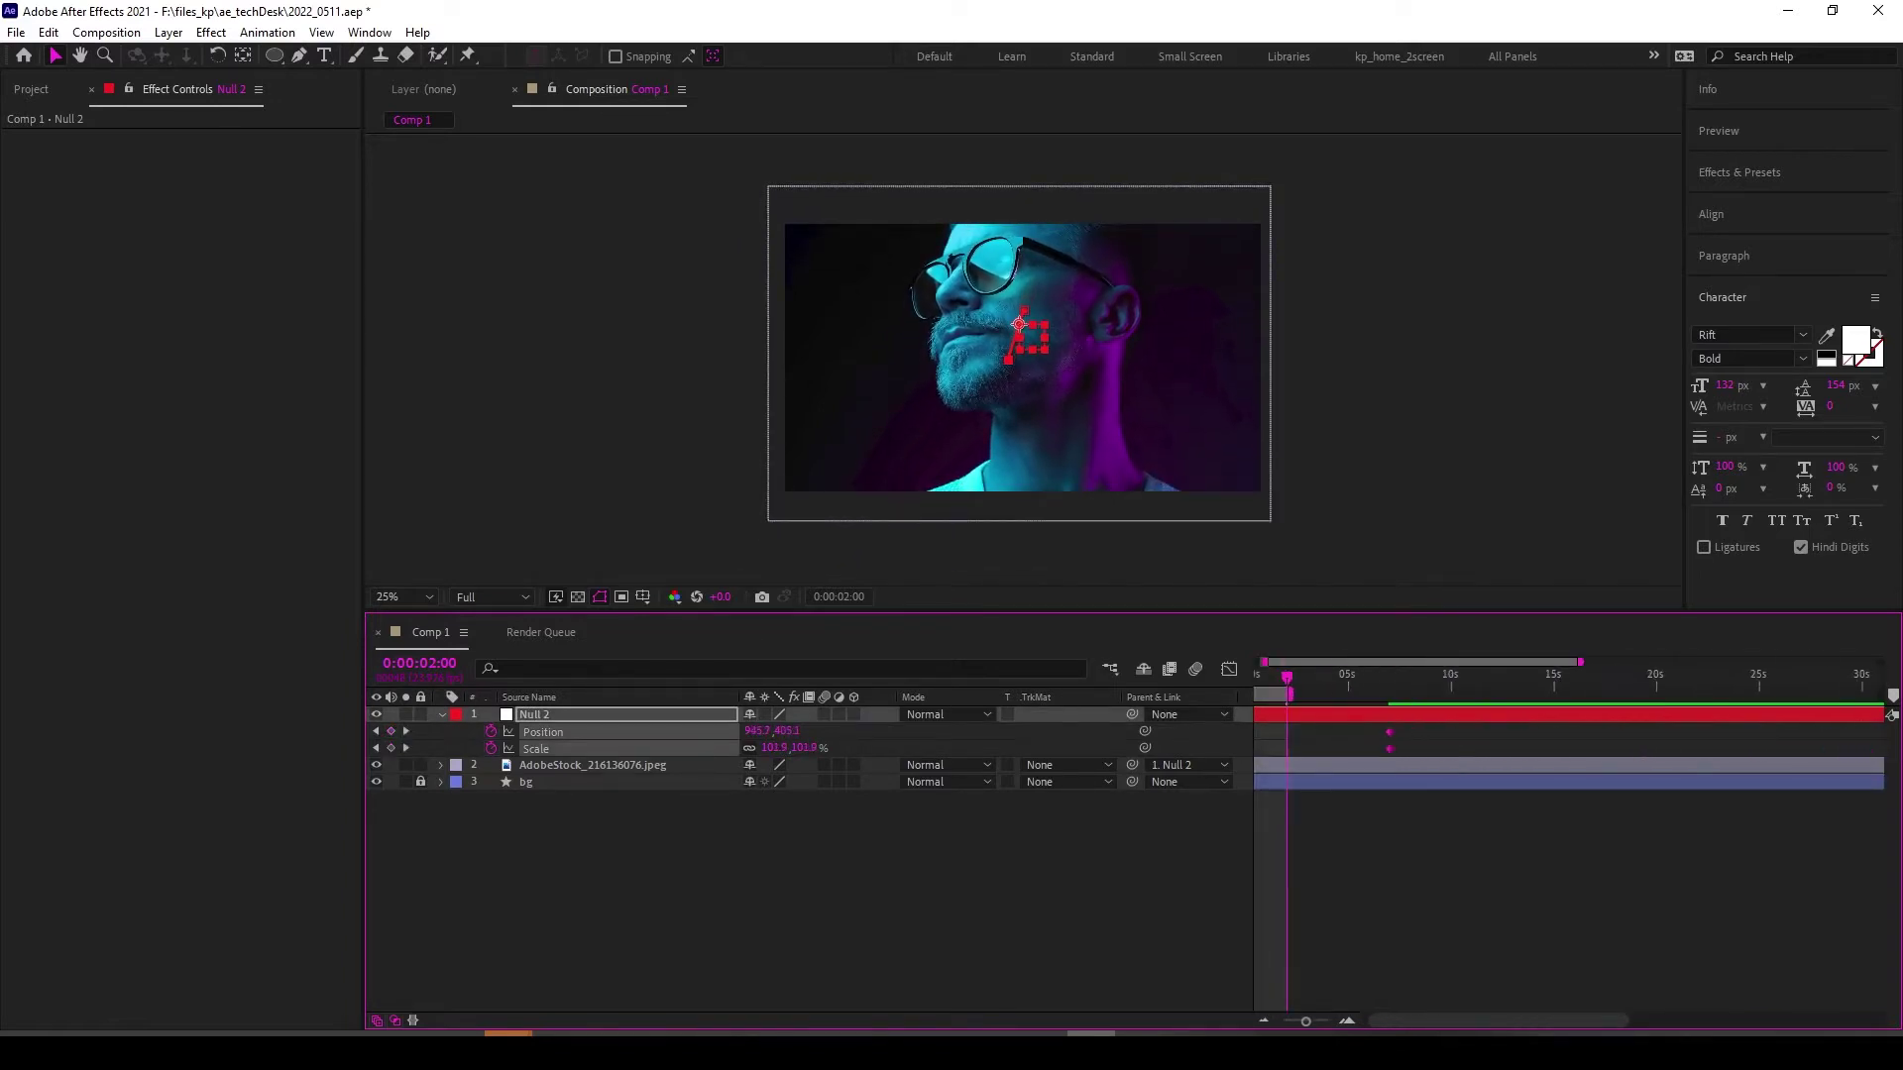
pyautogui.moveTo(1389, 739); pyautogui.dragTo(1306, 748)
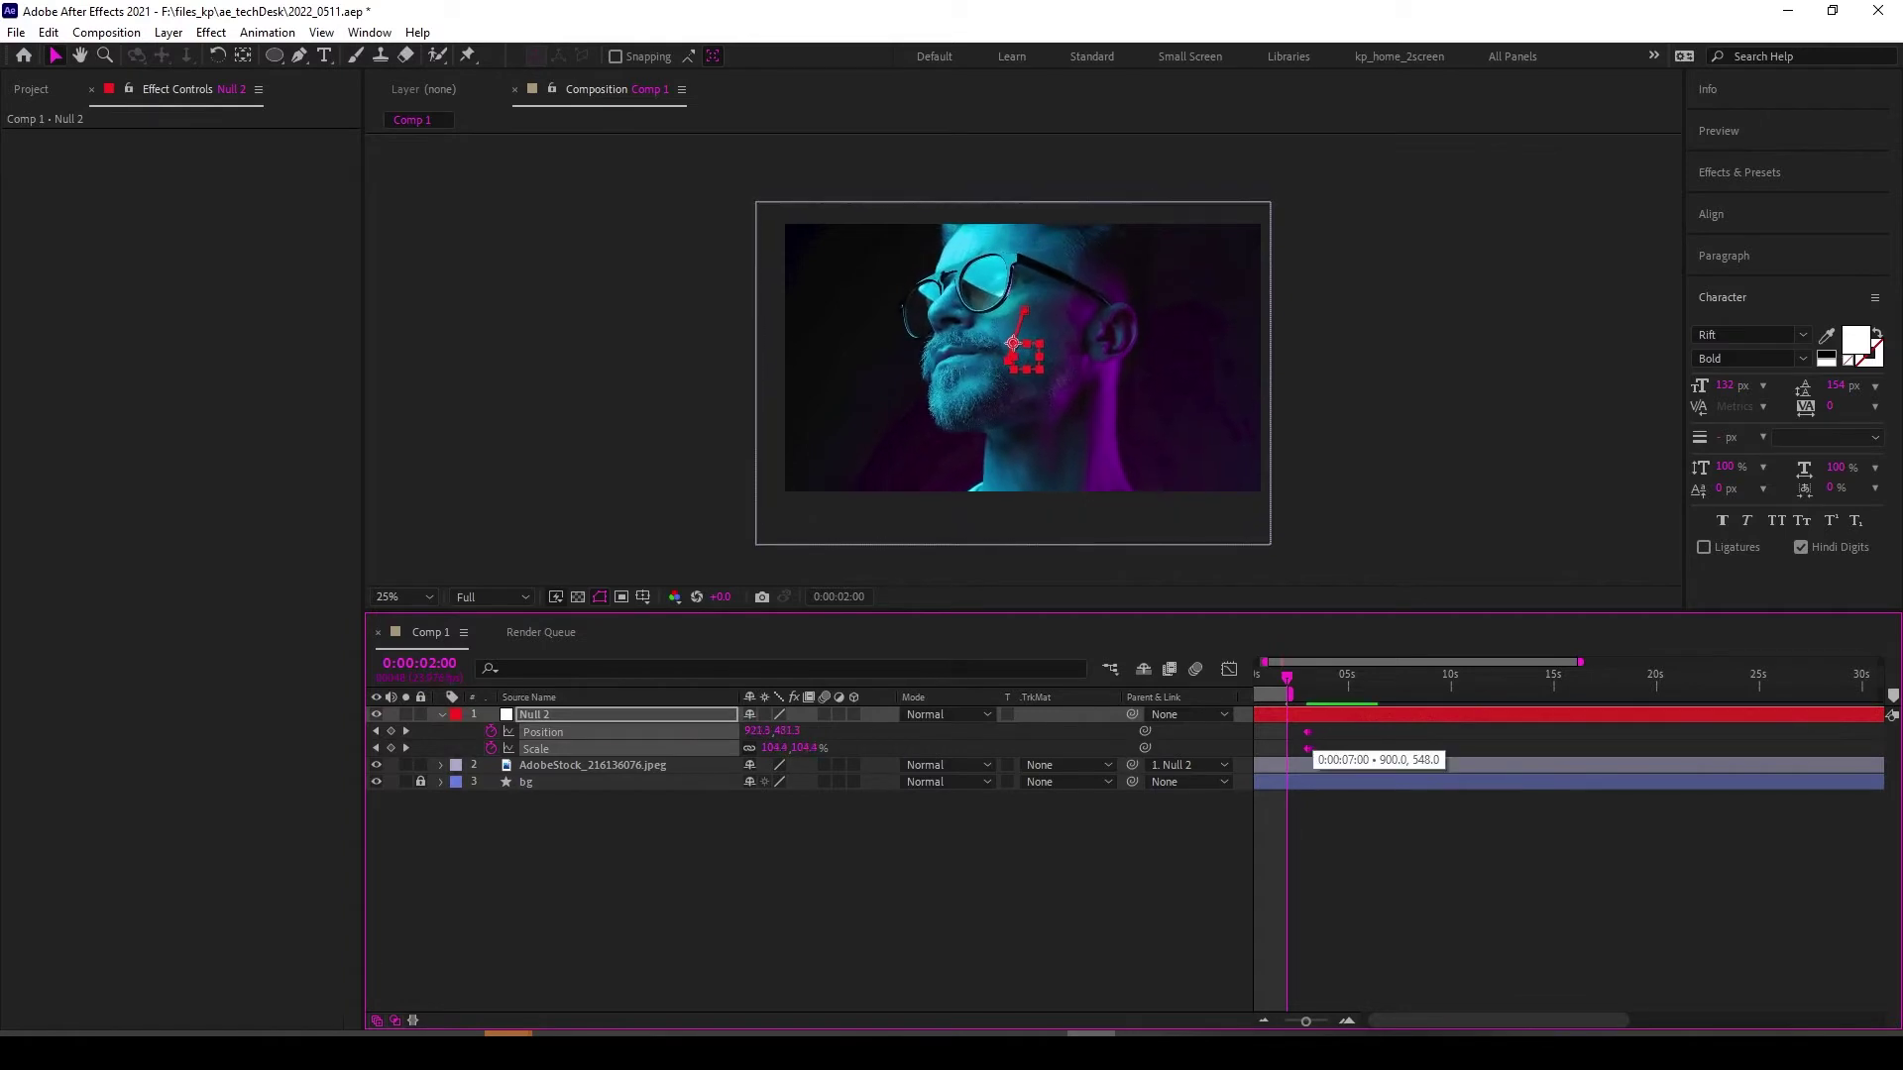
pyautogui.click(1311, 678)
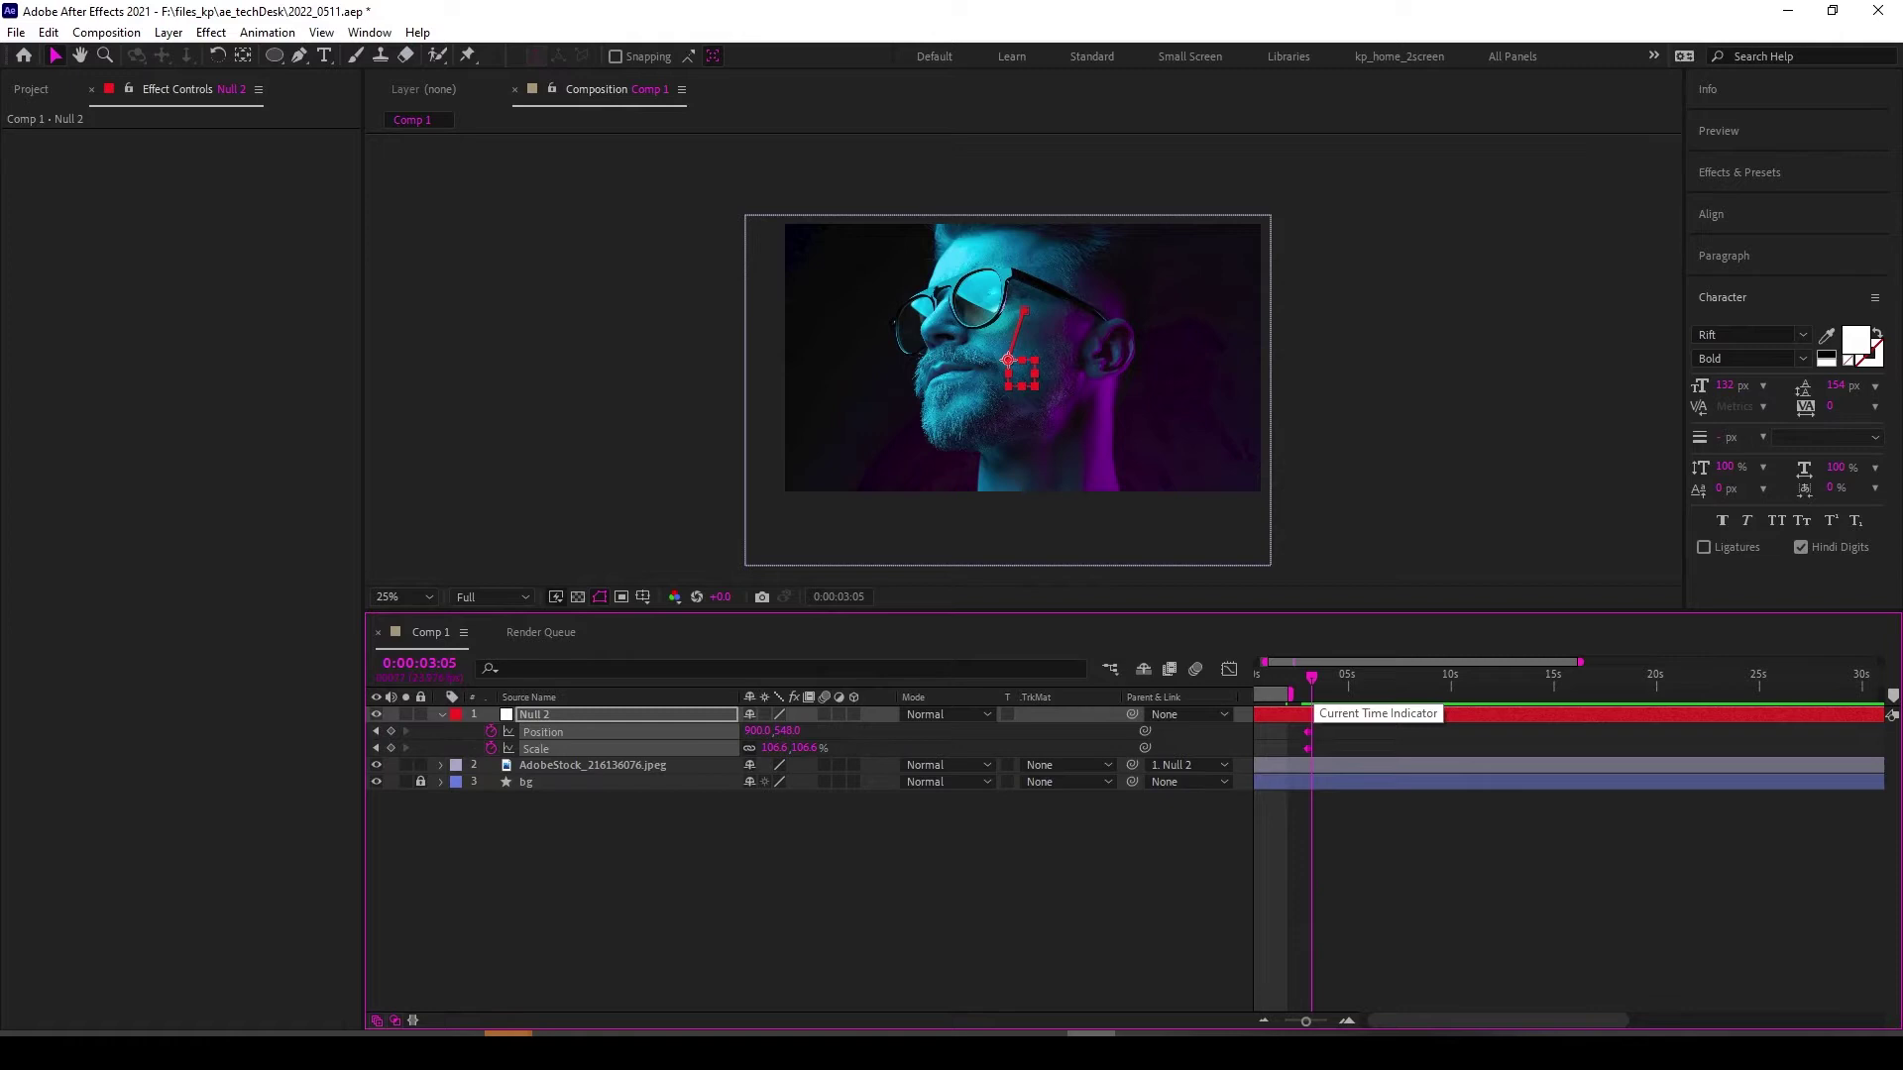
pyautogui.press('space')
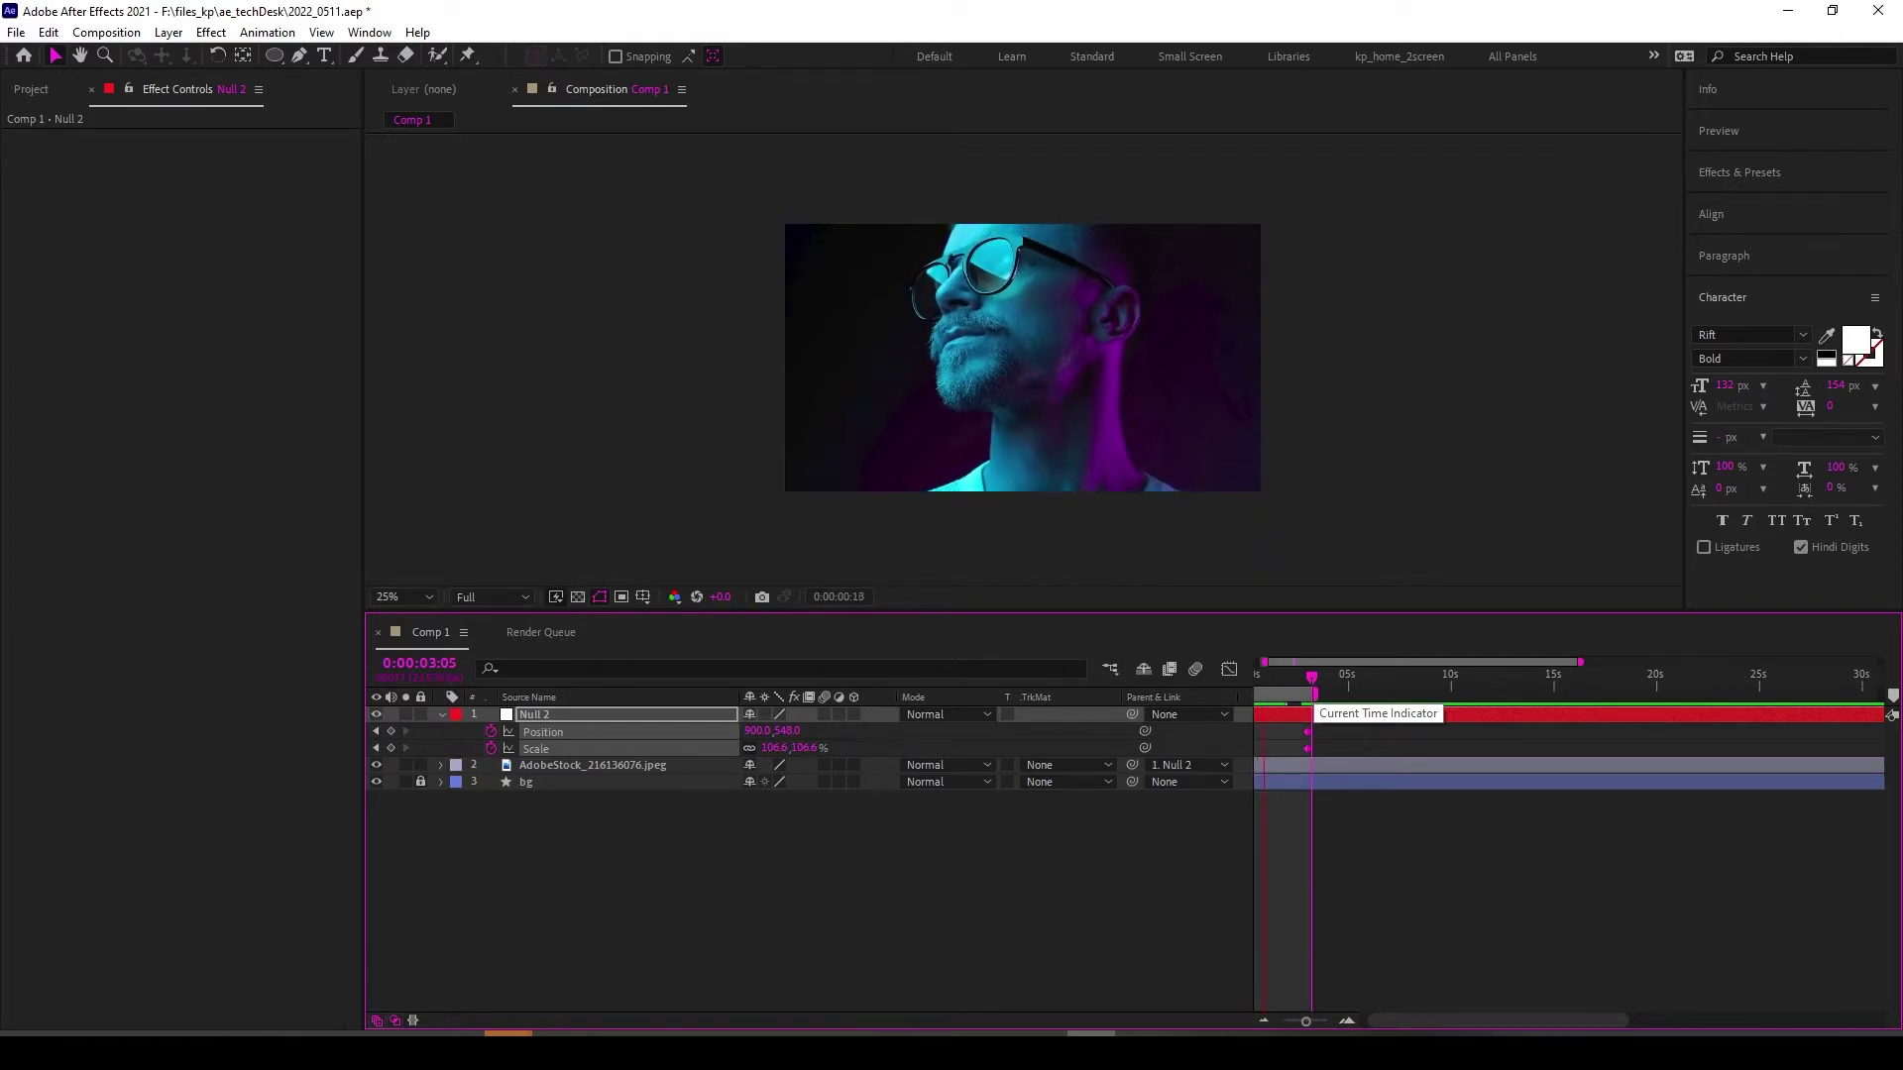
pyautogui.press('space')
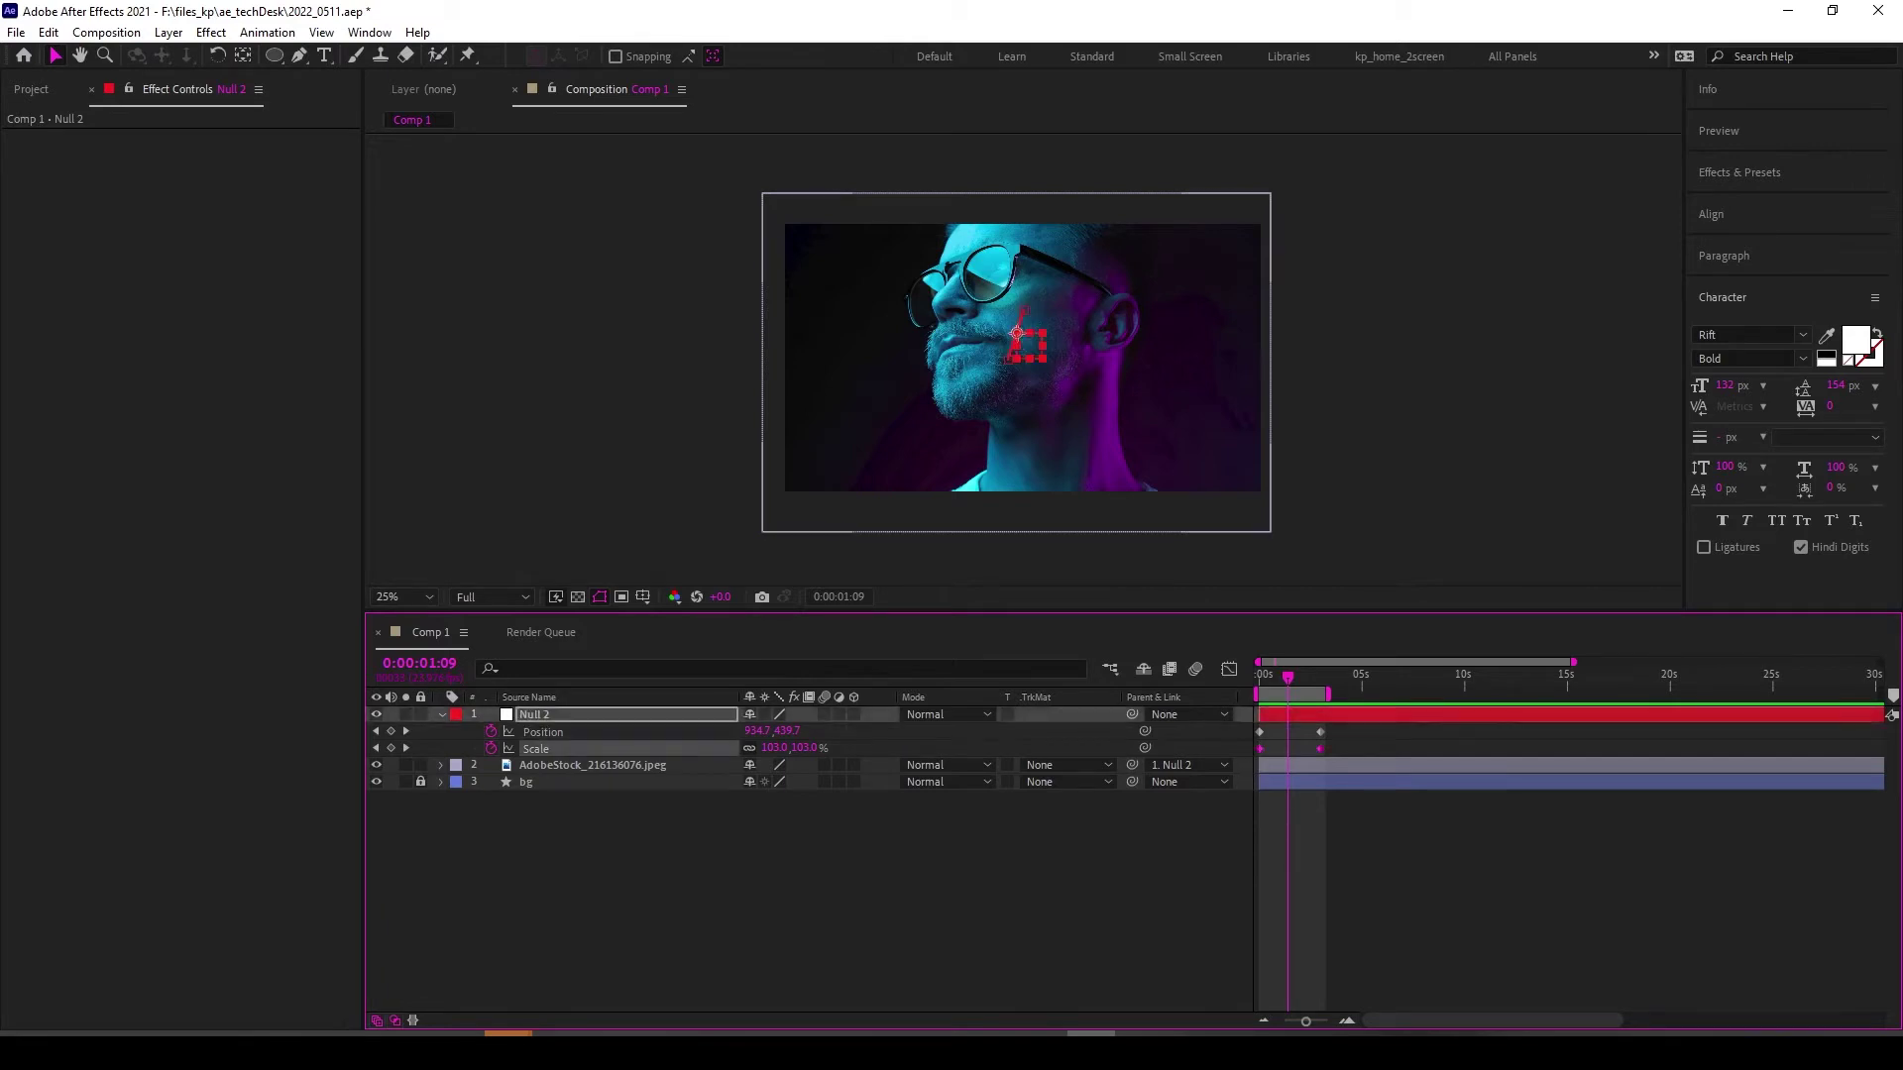
# Duplicate Null 2 and the portrait photo layer and show the copies' Position.
pyautogui.hotkey('ctrl', 'Down')
pyautogui.hotkey('ctrl', 'shift', 'Up')
pyautogui.hotkey('ctrl', 'd')
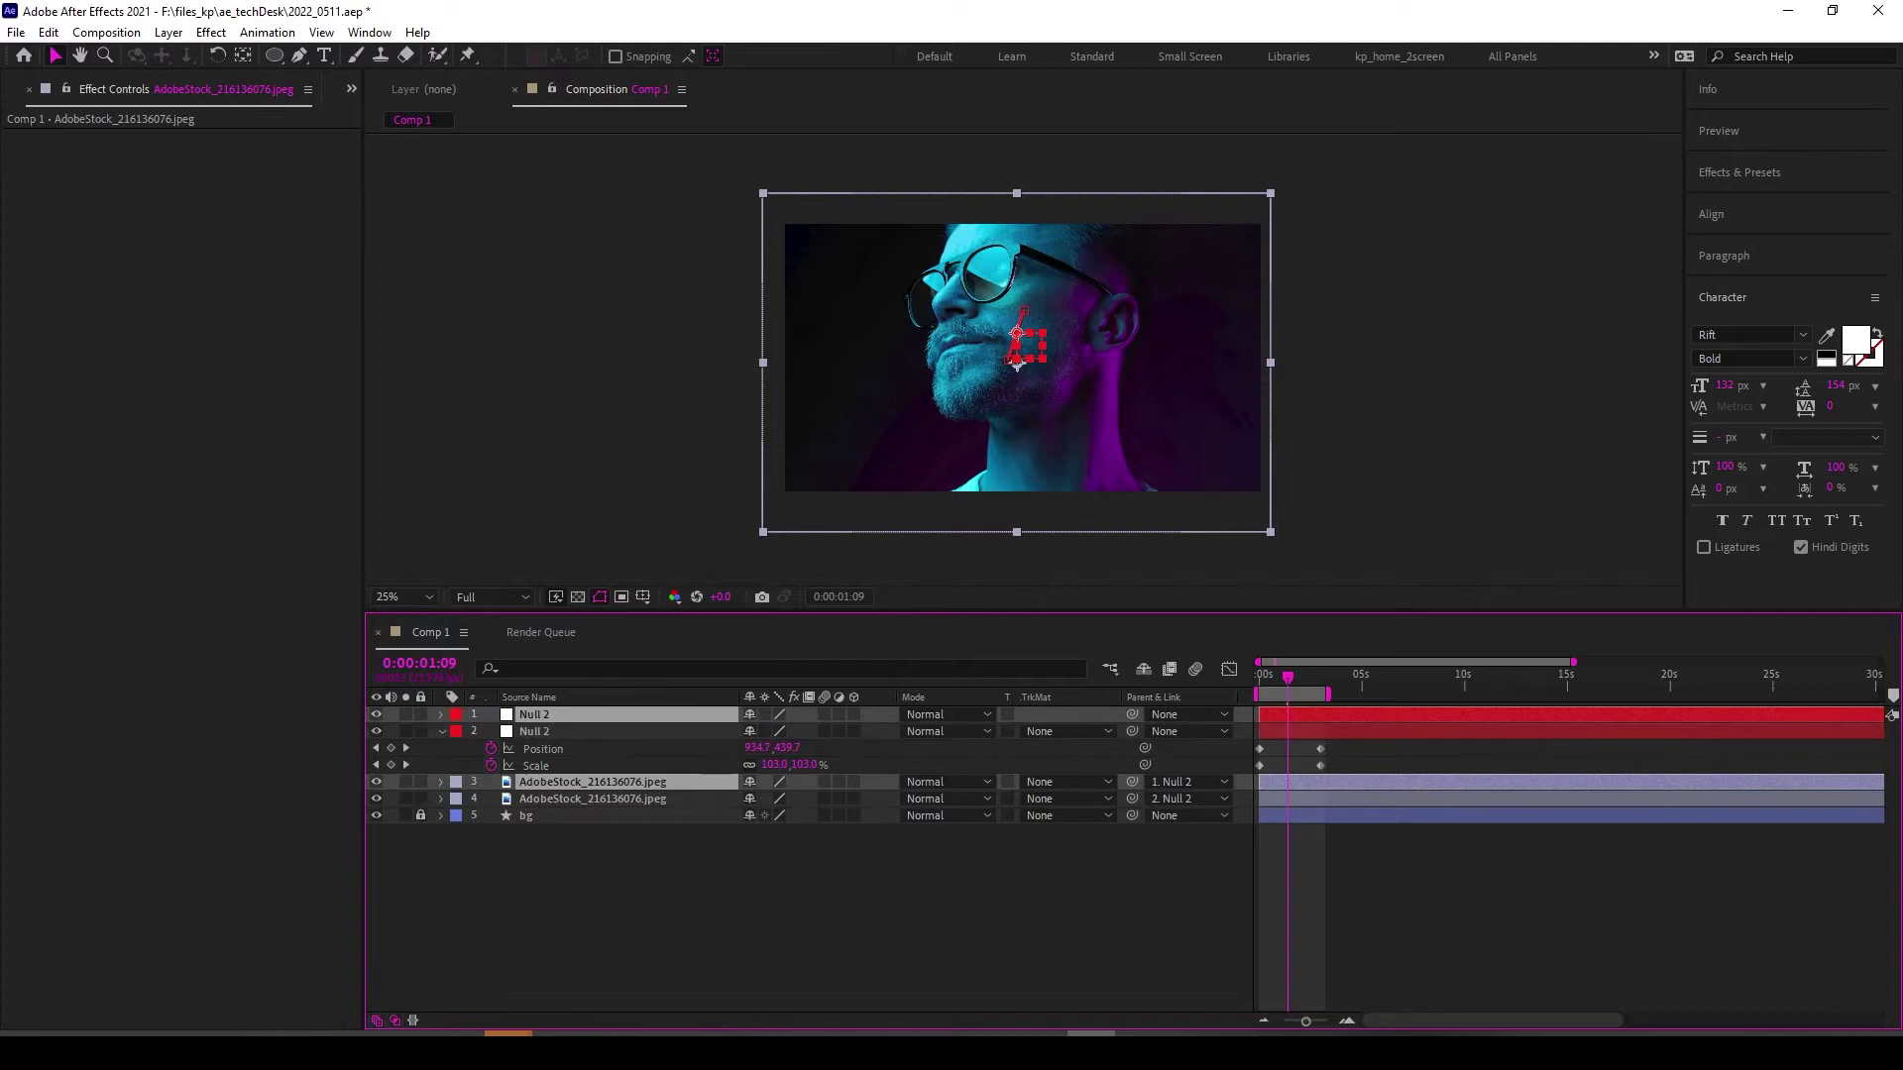
pyautogui.press('p')
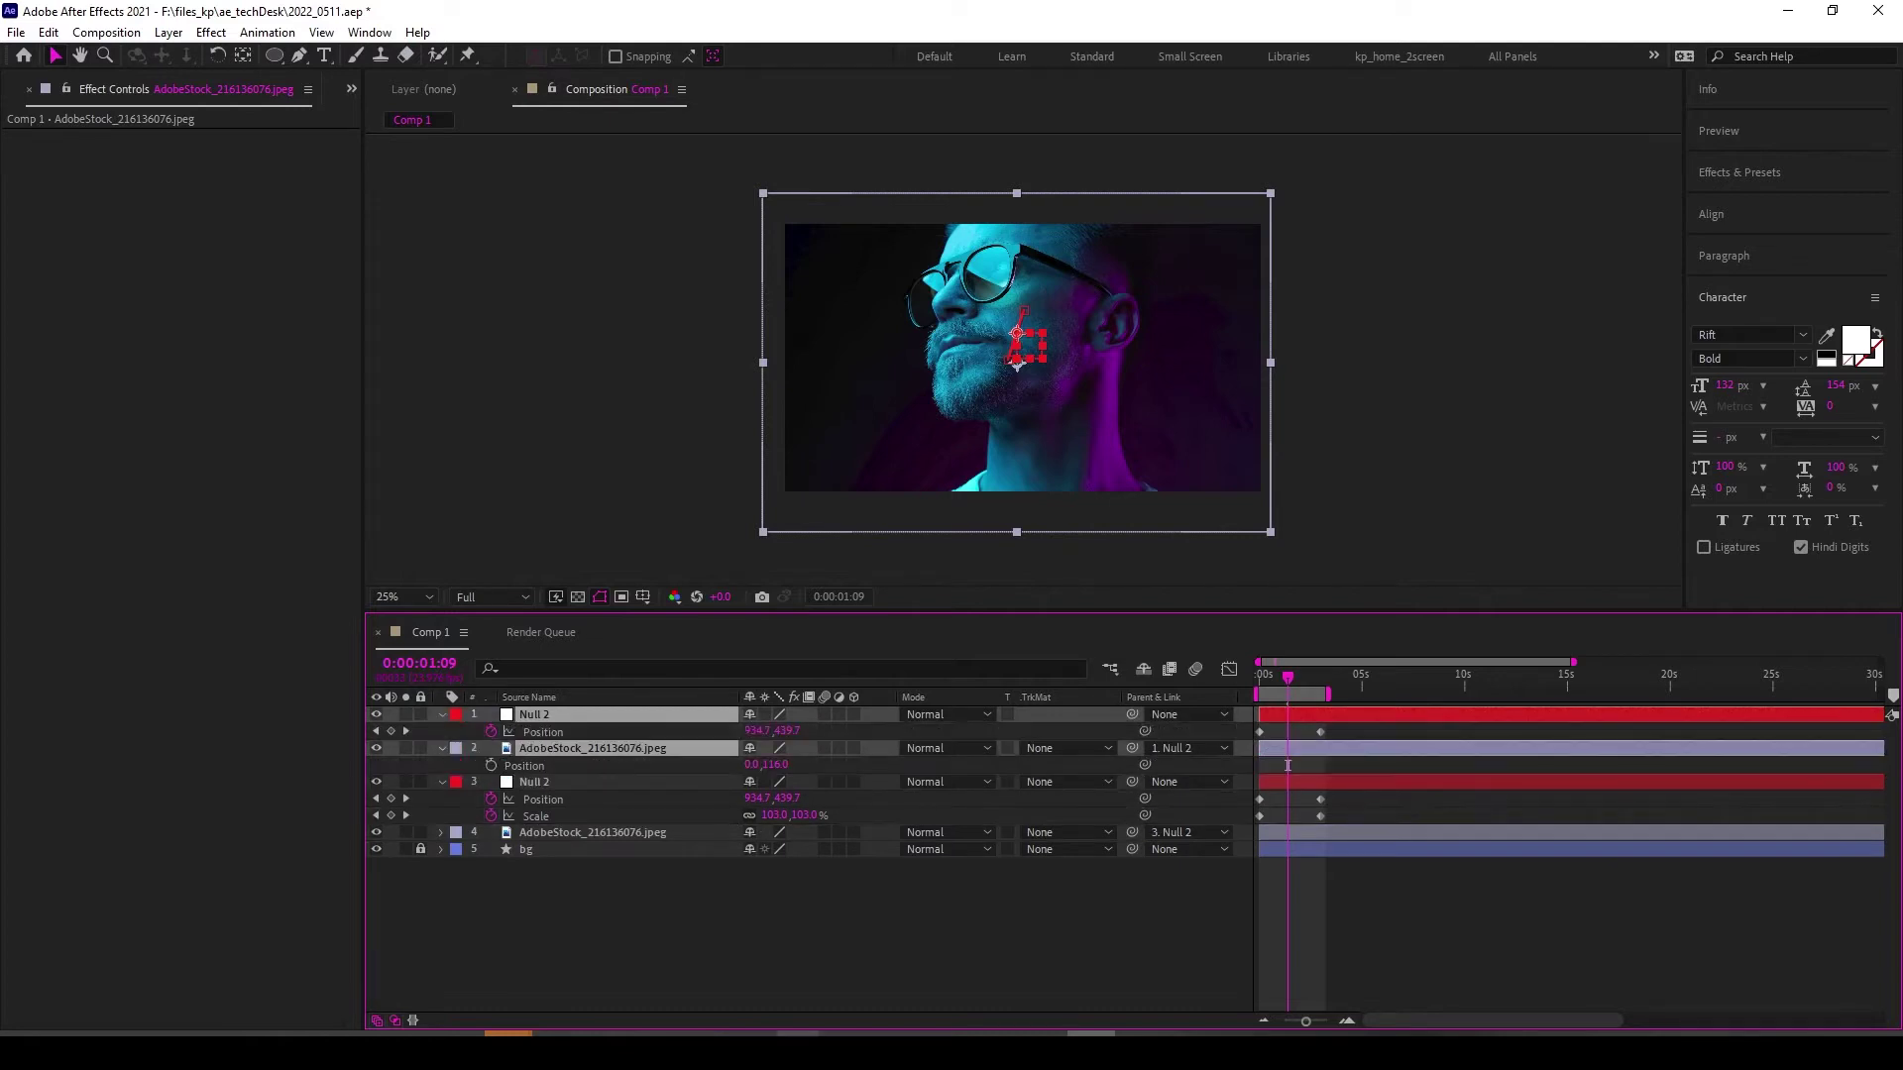
pyautogui.press('F2')
pyautogui.click(1287, 750)
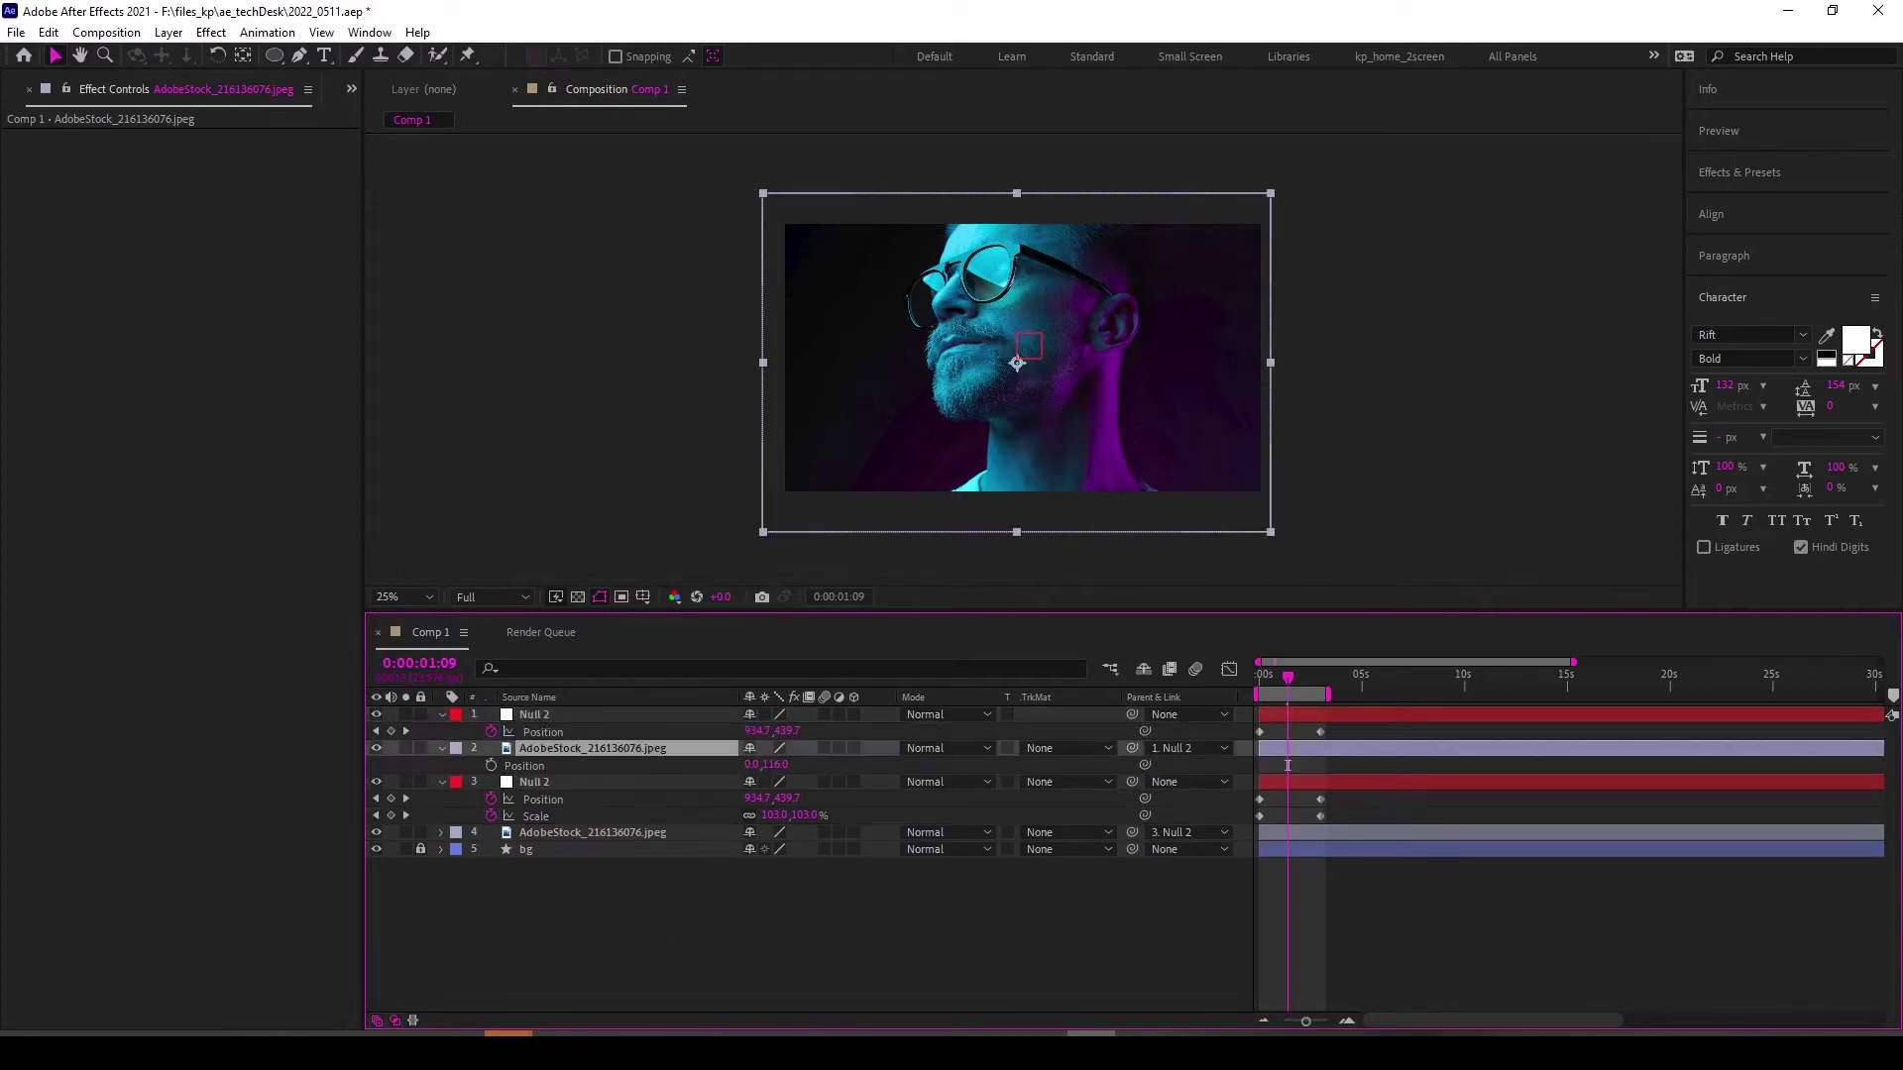
pyautogui.press('F2')
# Hide the original null and photo layers, then scrub and preview the animation from the start.
pyautogui.moveTo(376, 782); pyautogui.dragTo(376, 832)
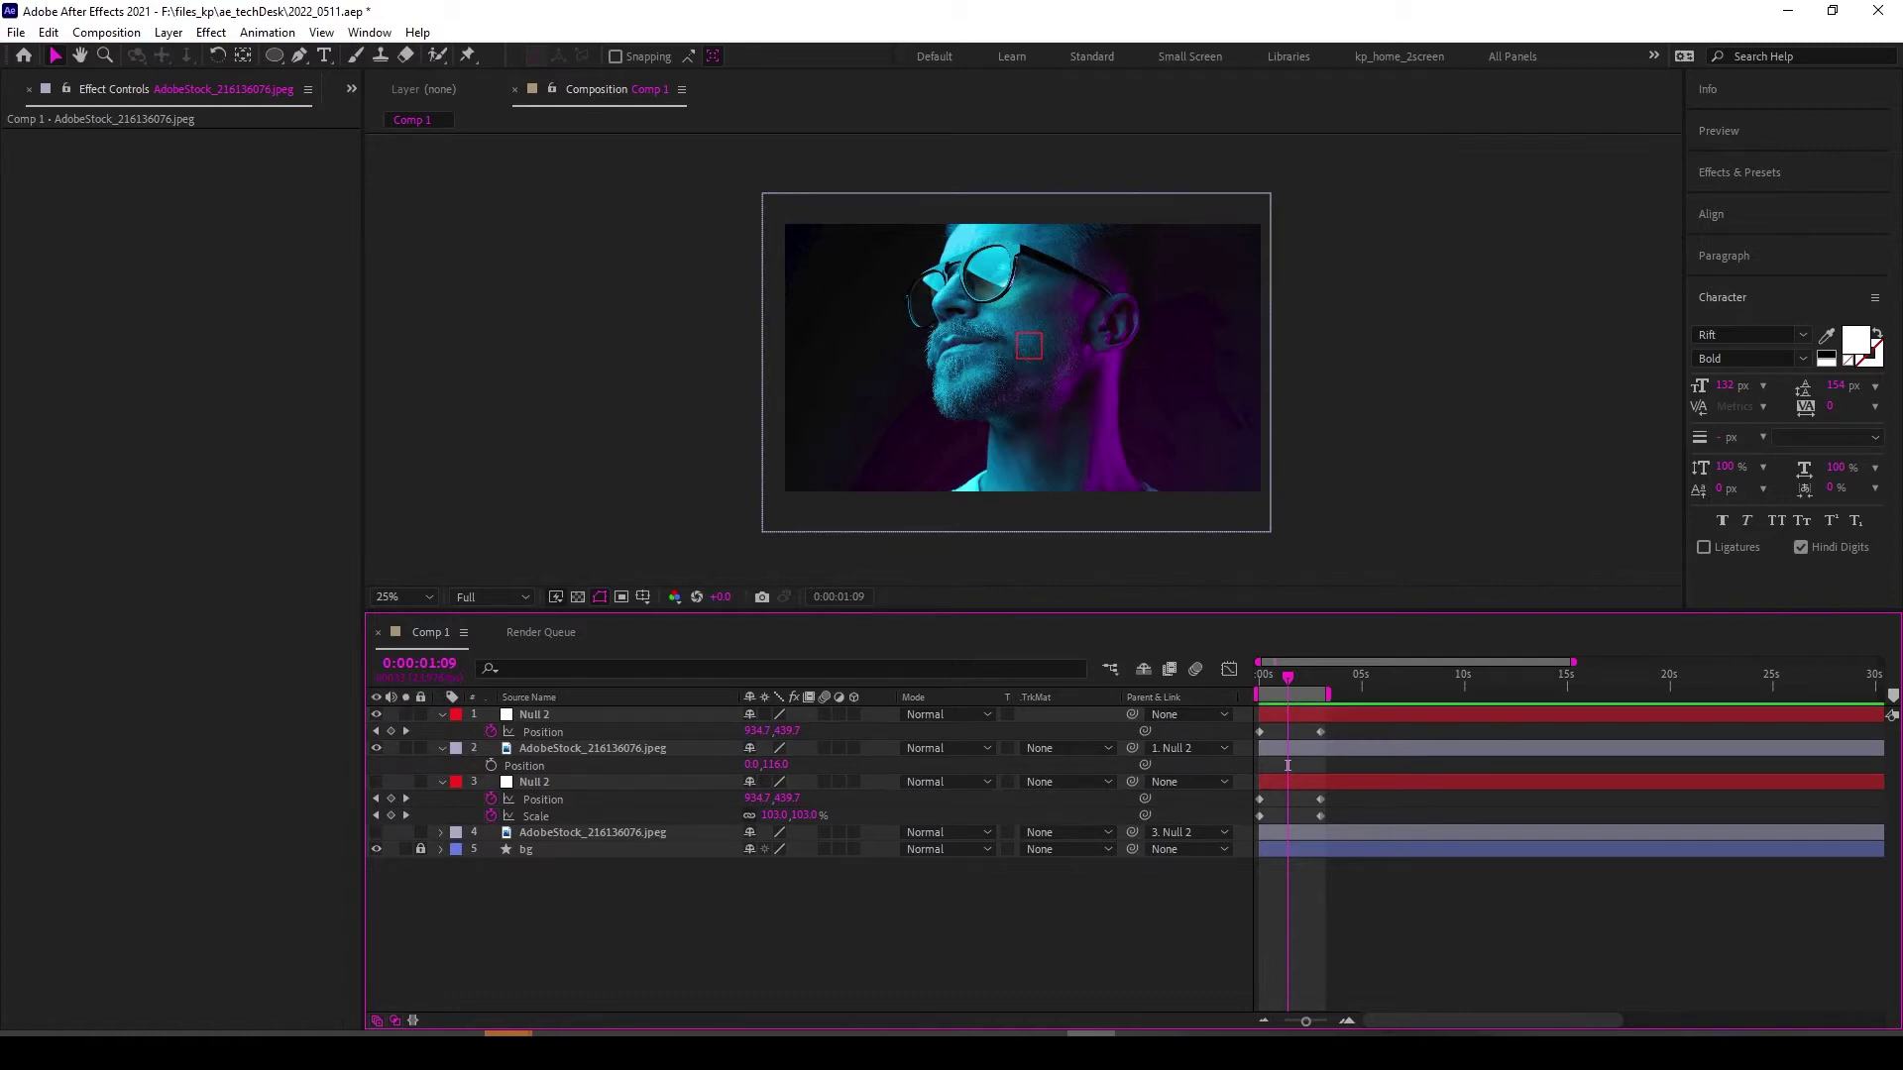
pyautogui.press('Home')
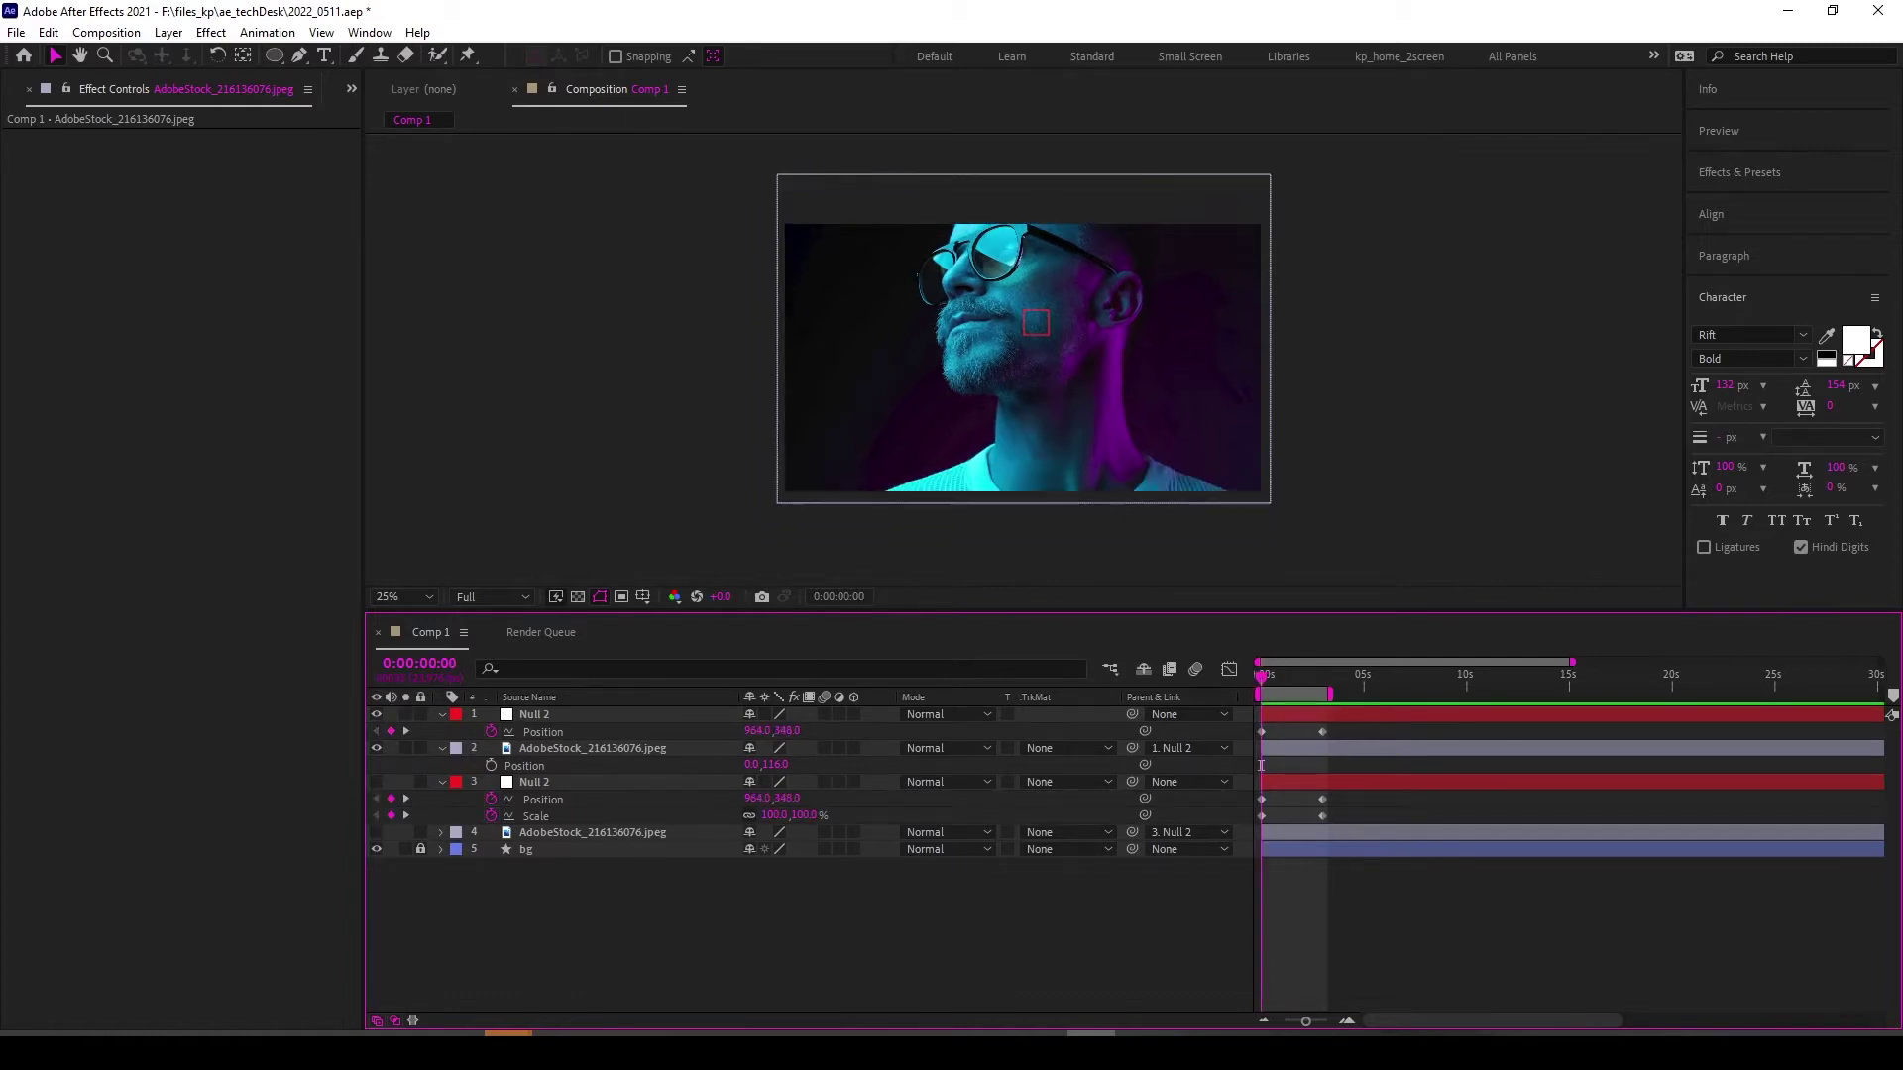
pyautogui.hotkey('ctrl', 'Down')
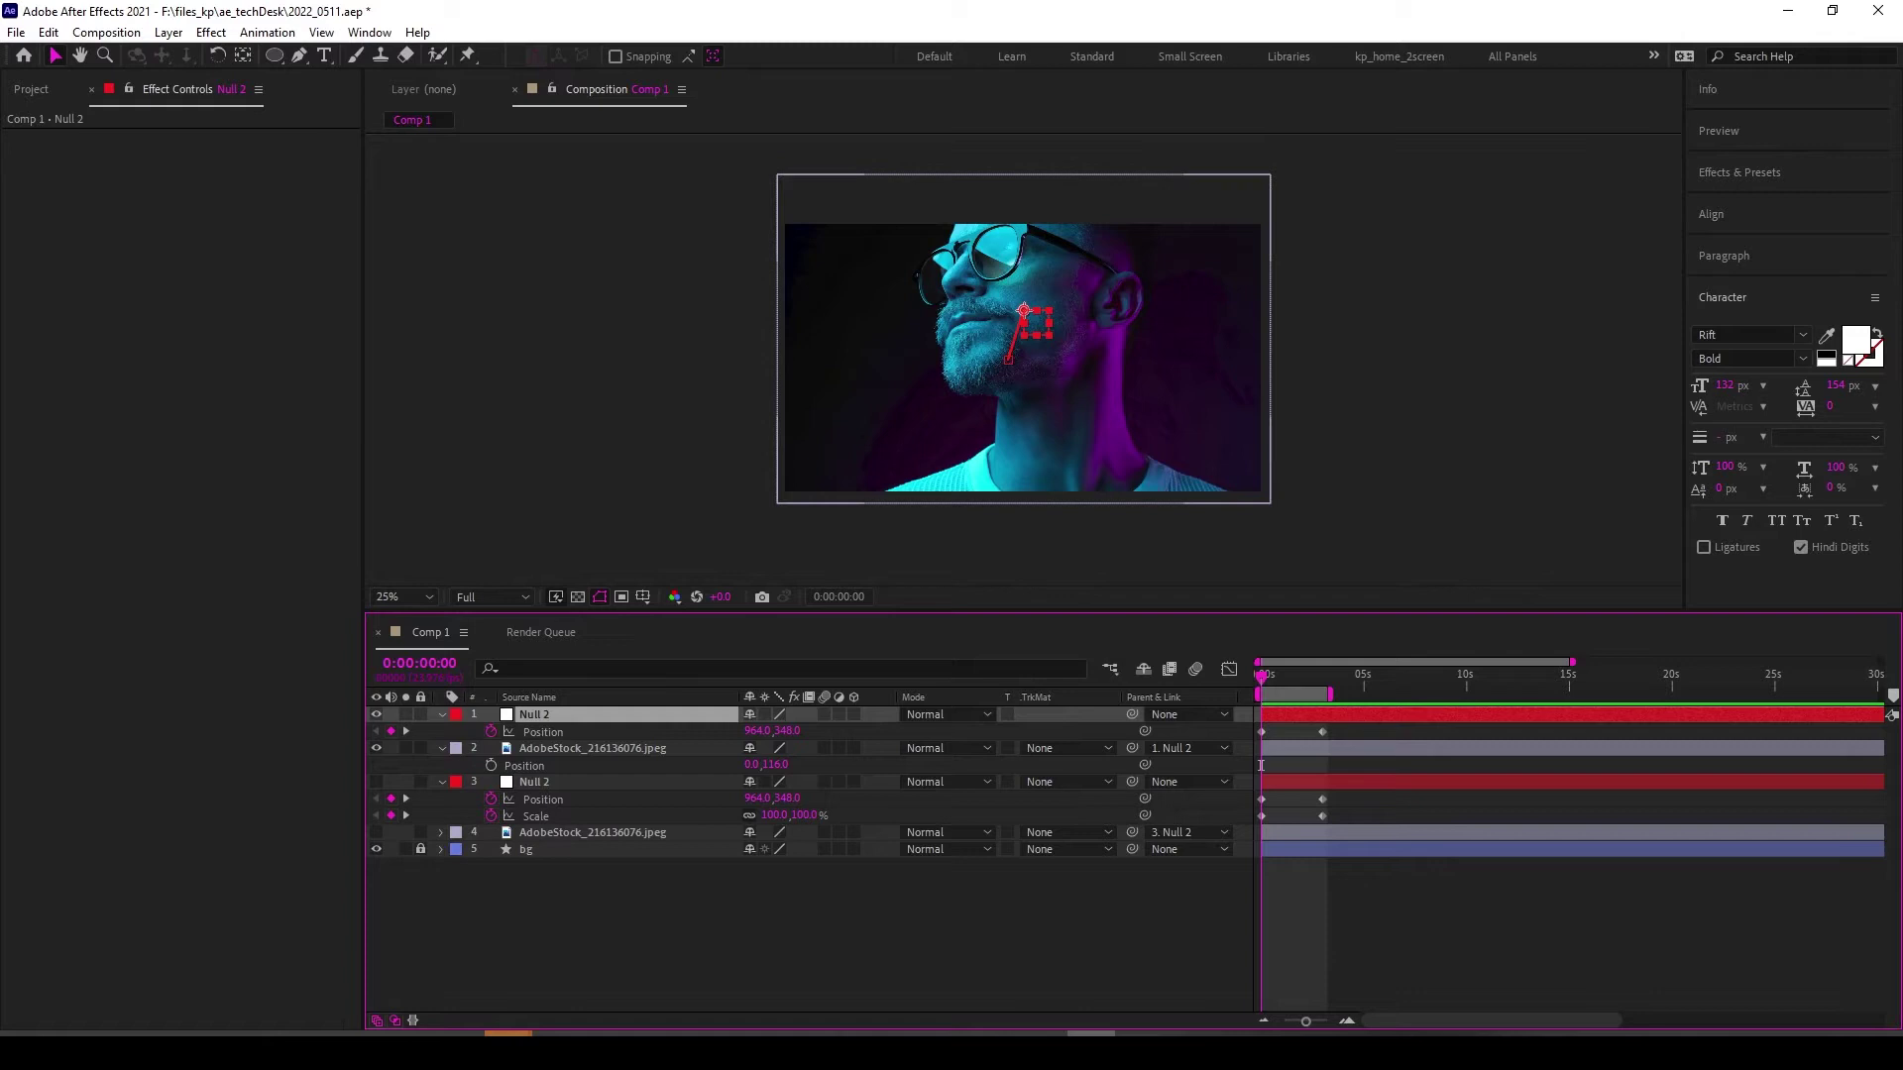
pyautogui.moveTo(1261, 765); pyautogui.dragTo(1312, 765)
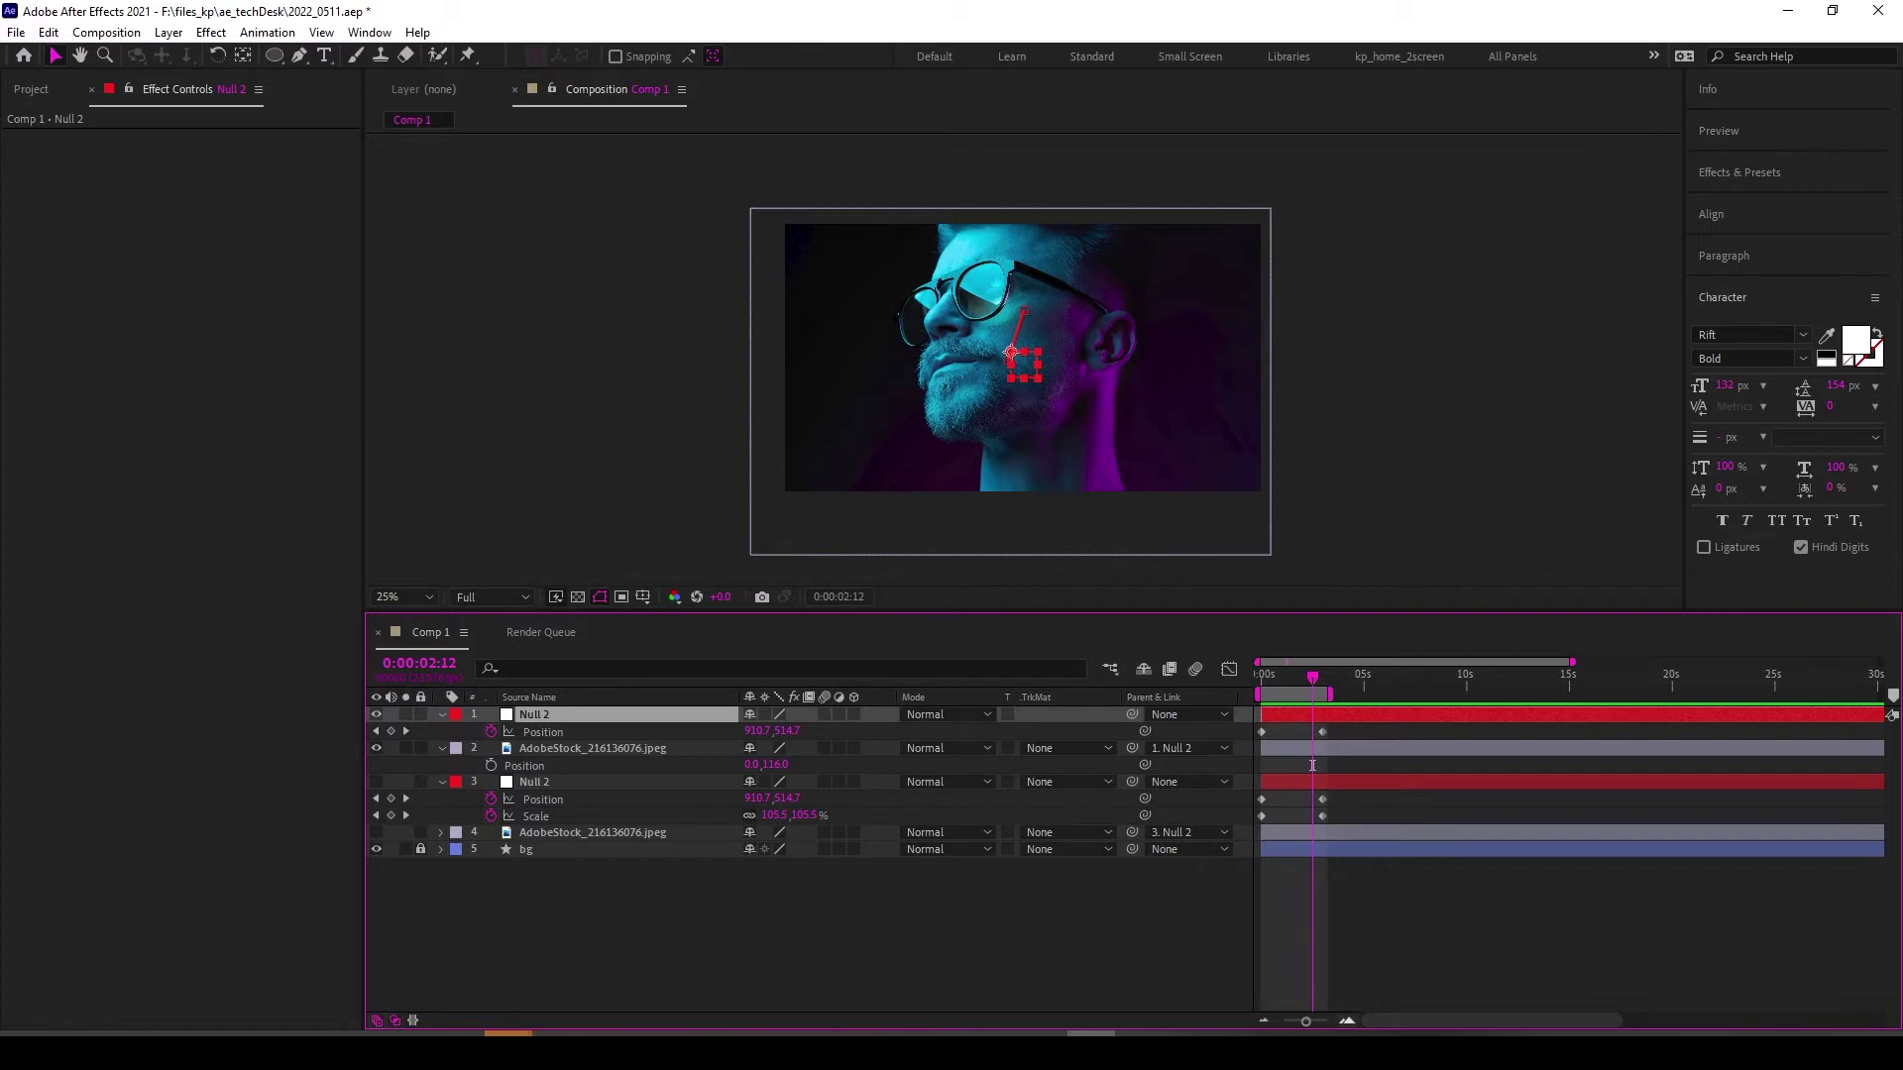
pyautogui.click(1312, 765)
pyautogui.press('space')
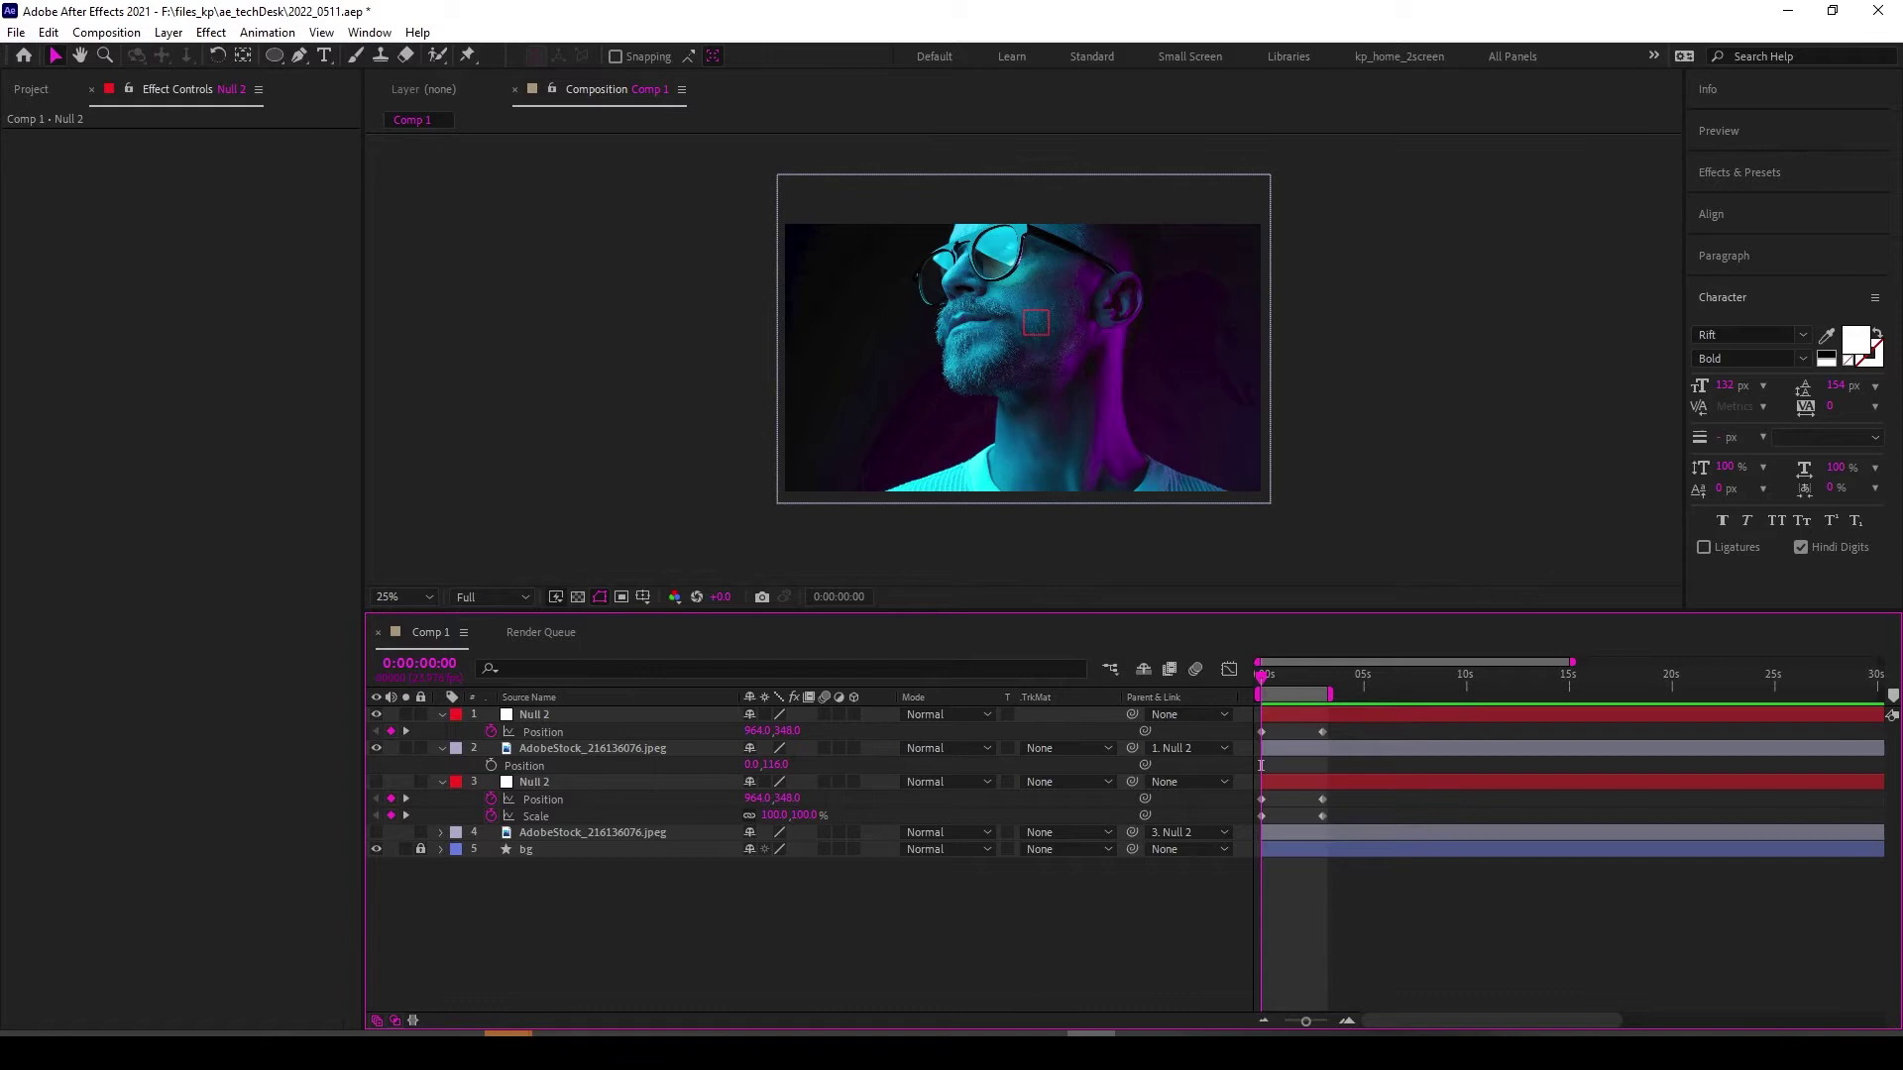
# Duplicate the portrait layer, swap its source for AdobeStock_283964050.jpeg, and hide layer 3's portrait.
pyautogui.hotkey('ctrl', '0')
pyautogui.press('Down')
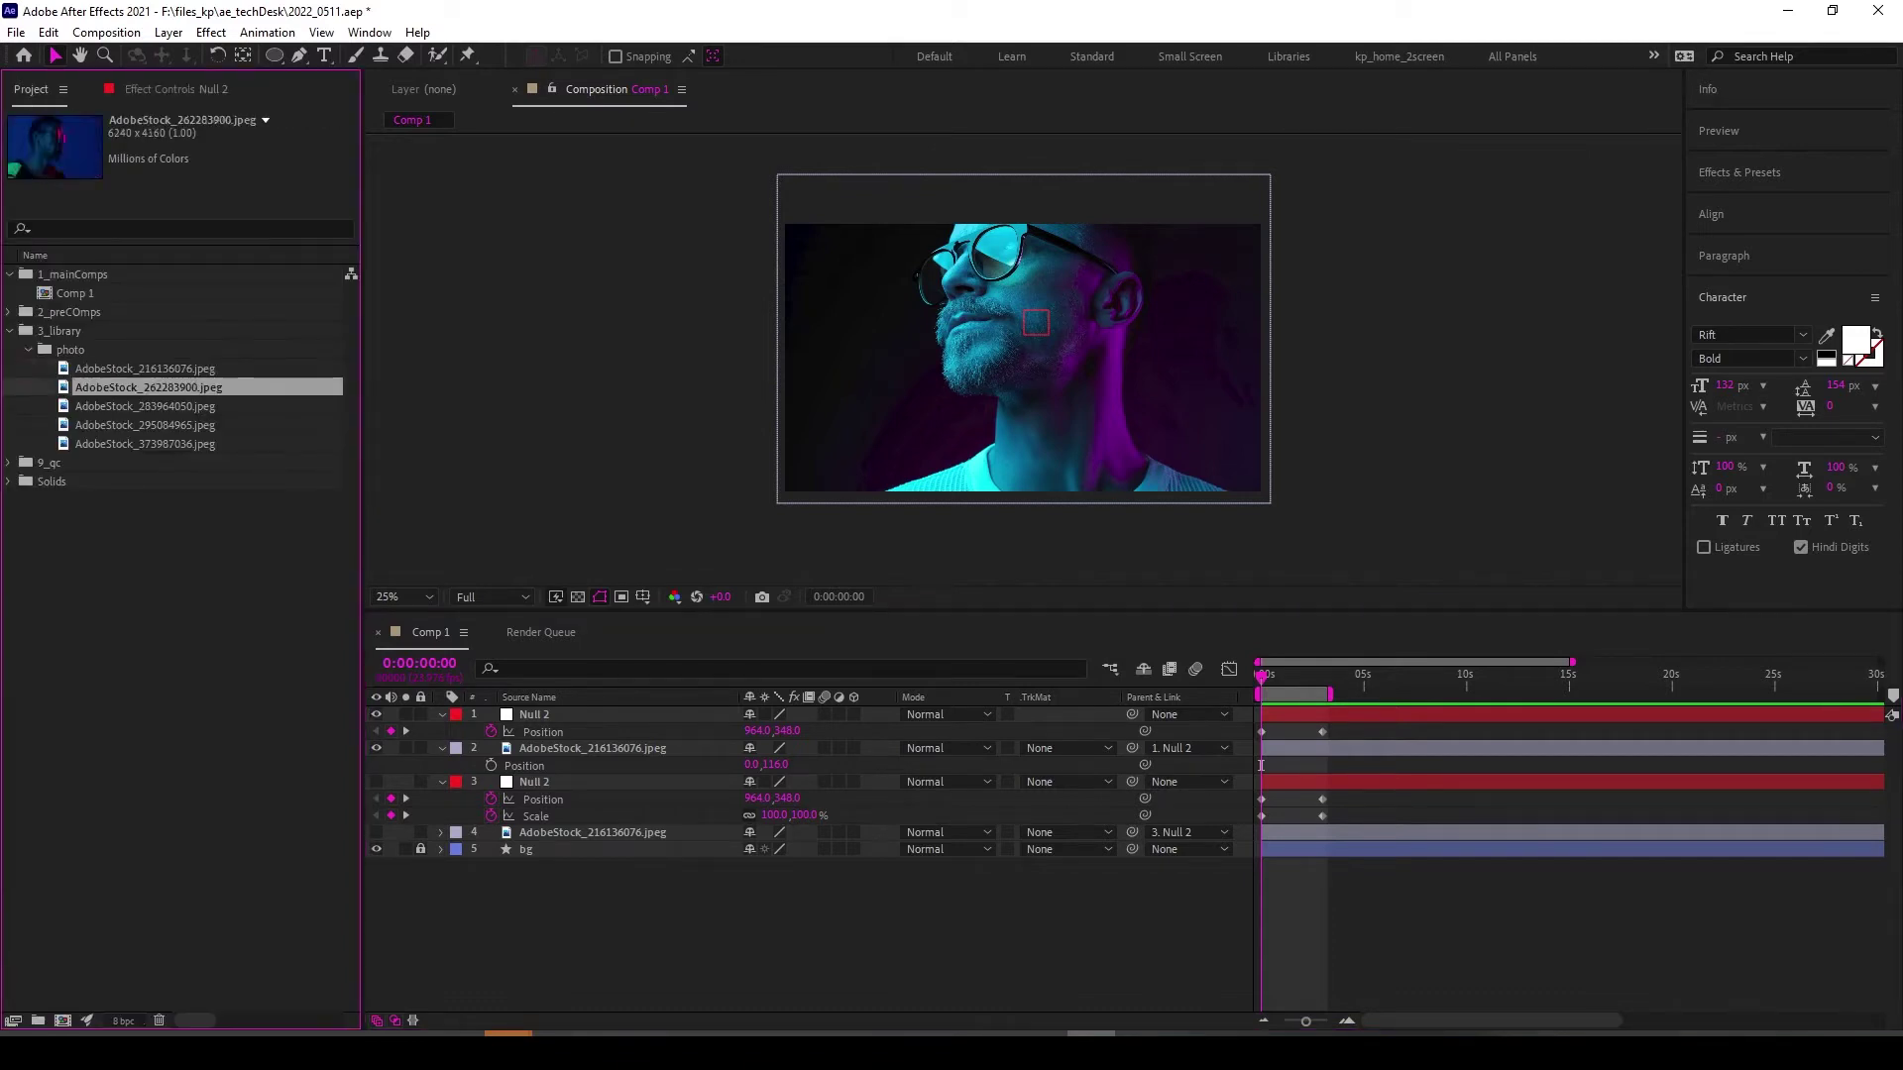
pyautogui.press('Down')
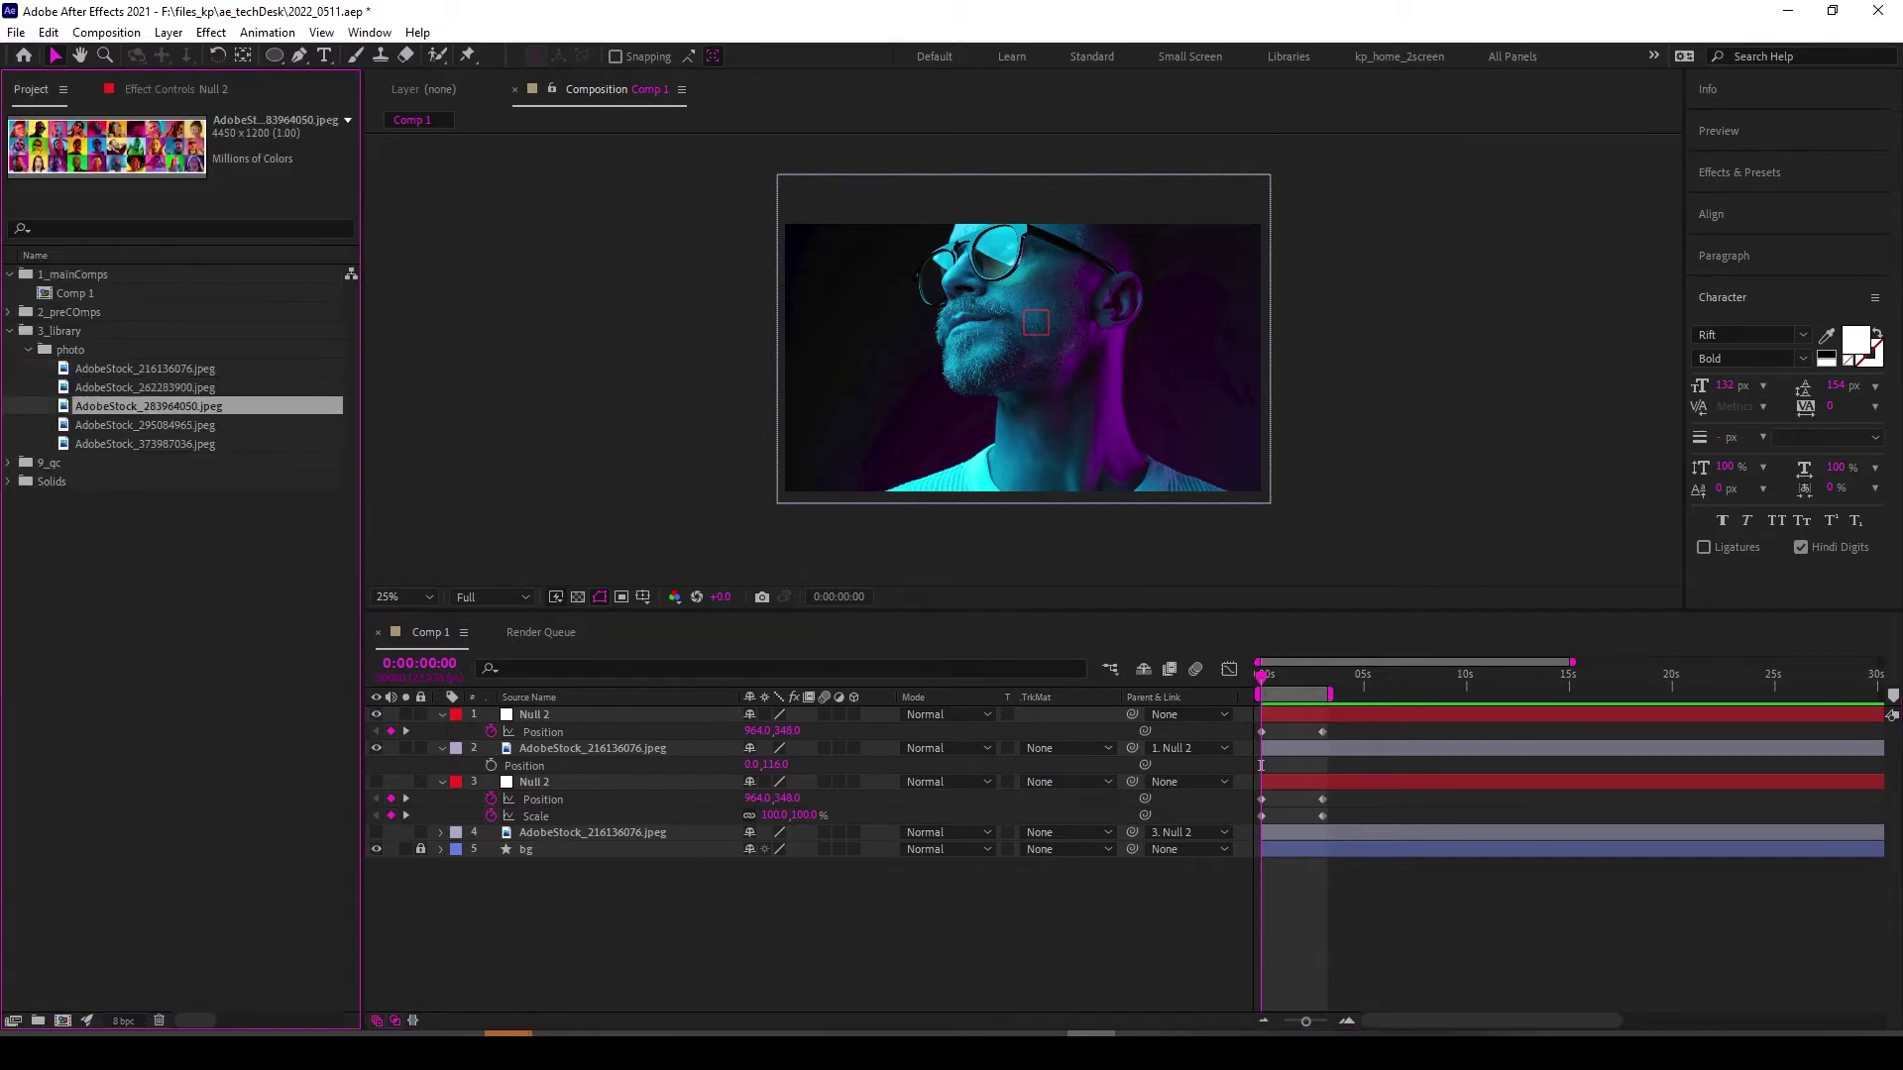
pyautogui.hotkey('ctrl', 'd')
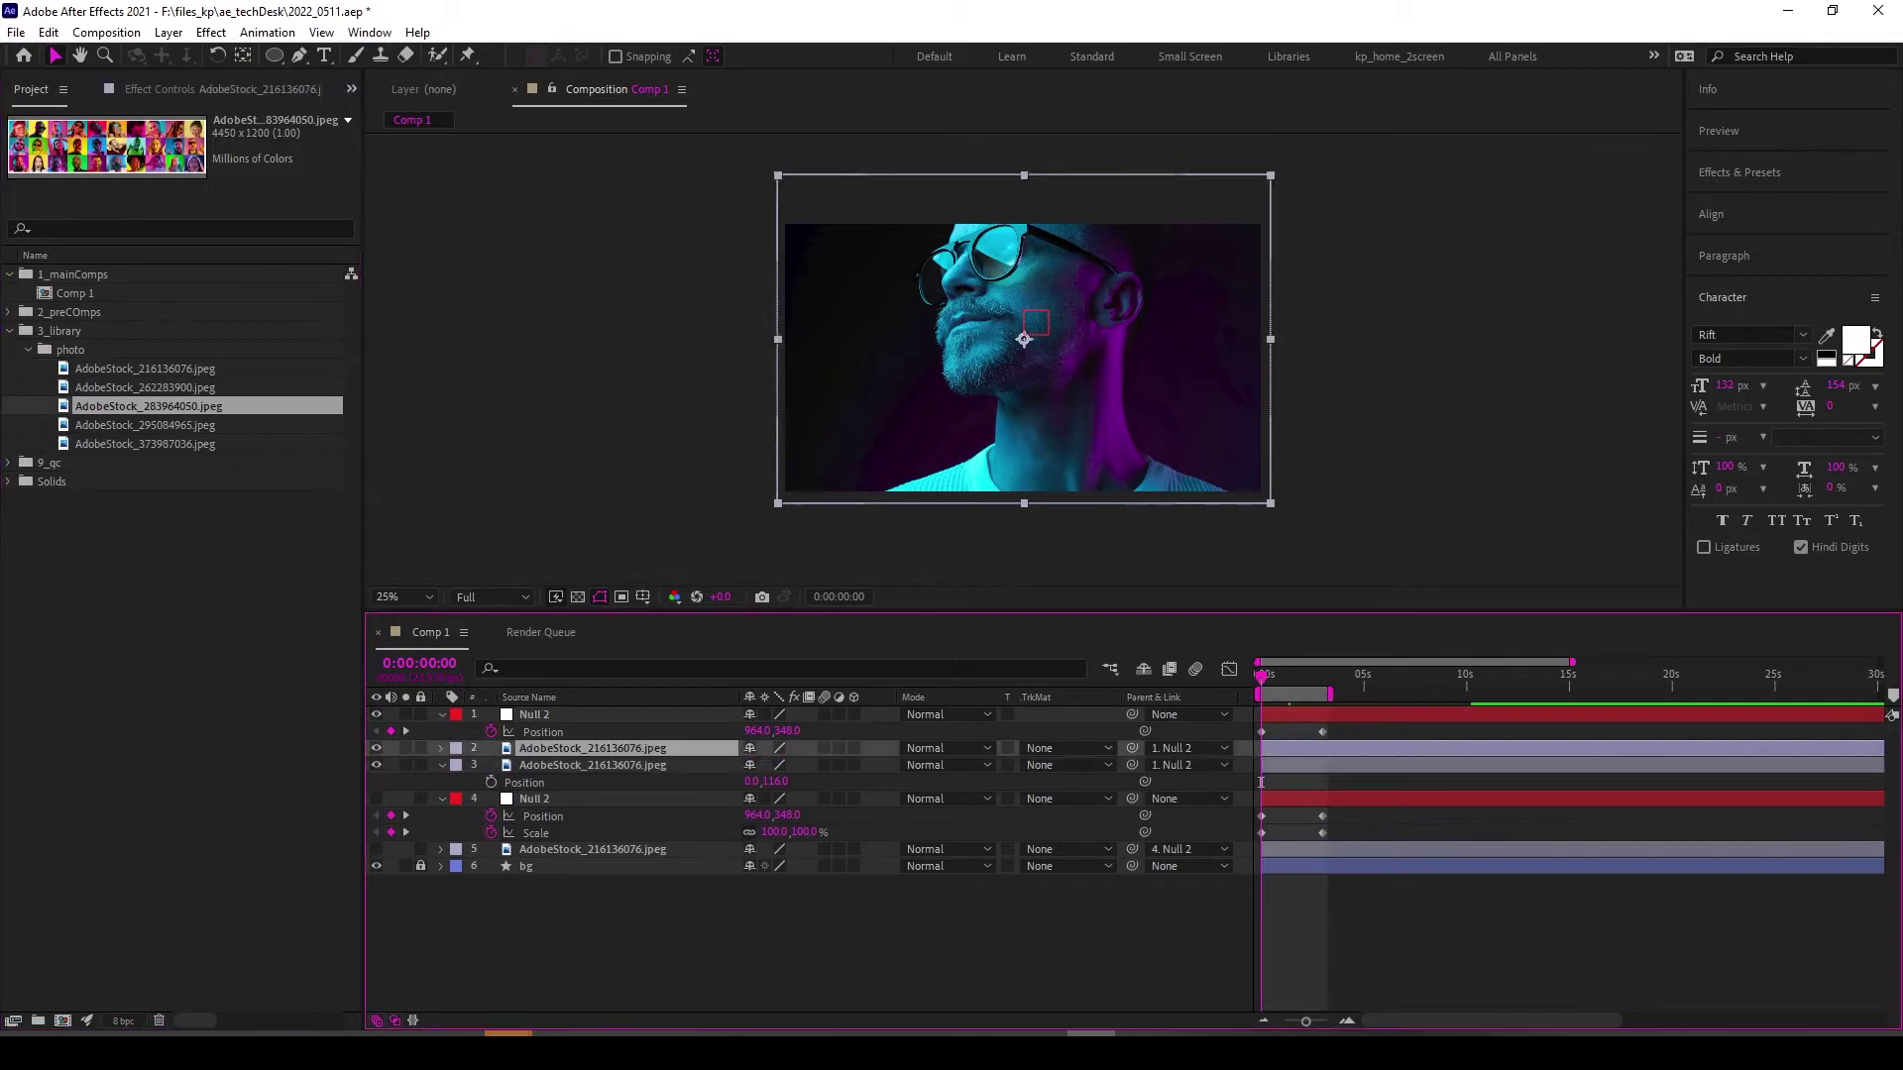
pyautogui.hotkey('ctrl', 'alt', '/')
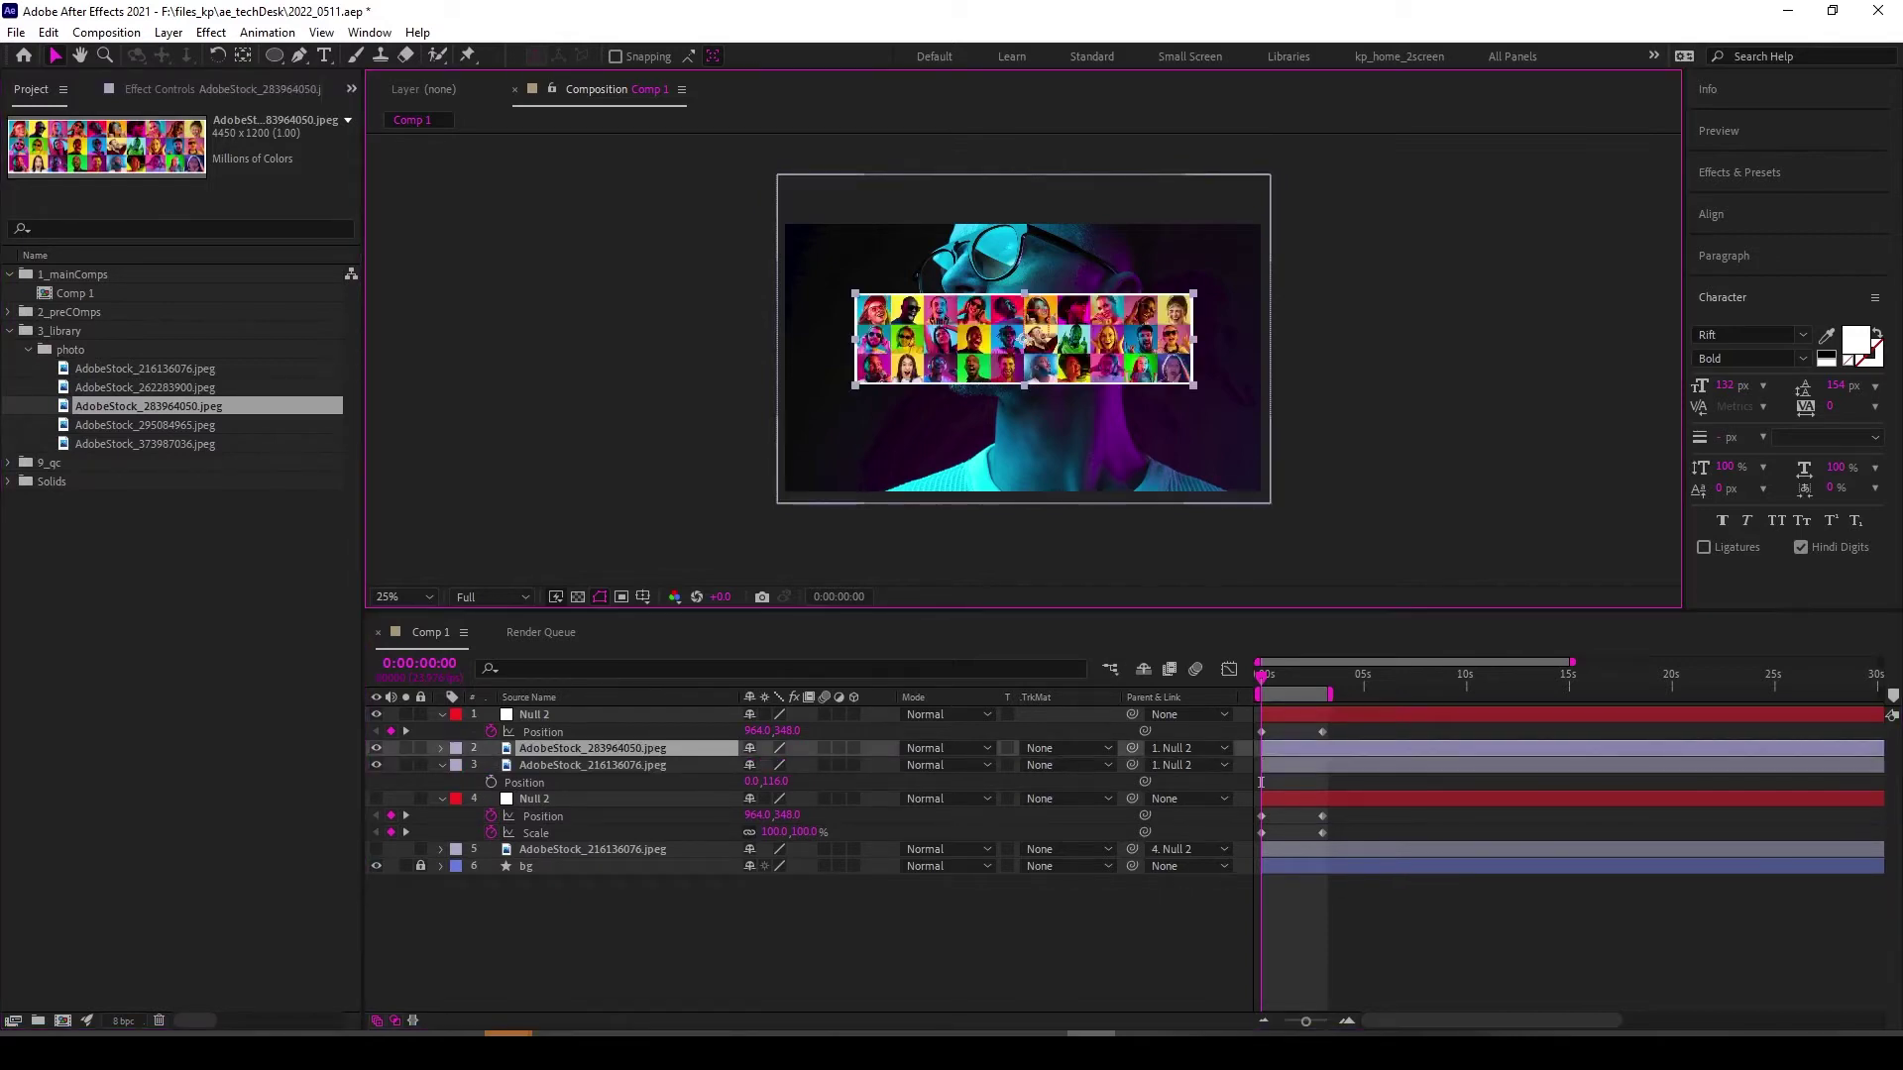
pyautogui.click(376, 765)
# Scale the people collage layer to about 110% to fill the frame, then preview.
pyautogui.press('s')
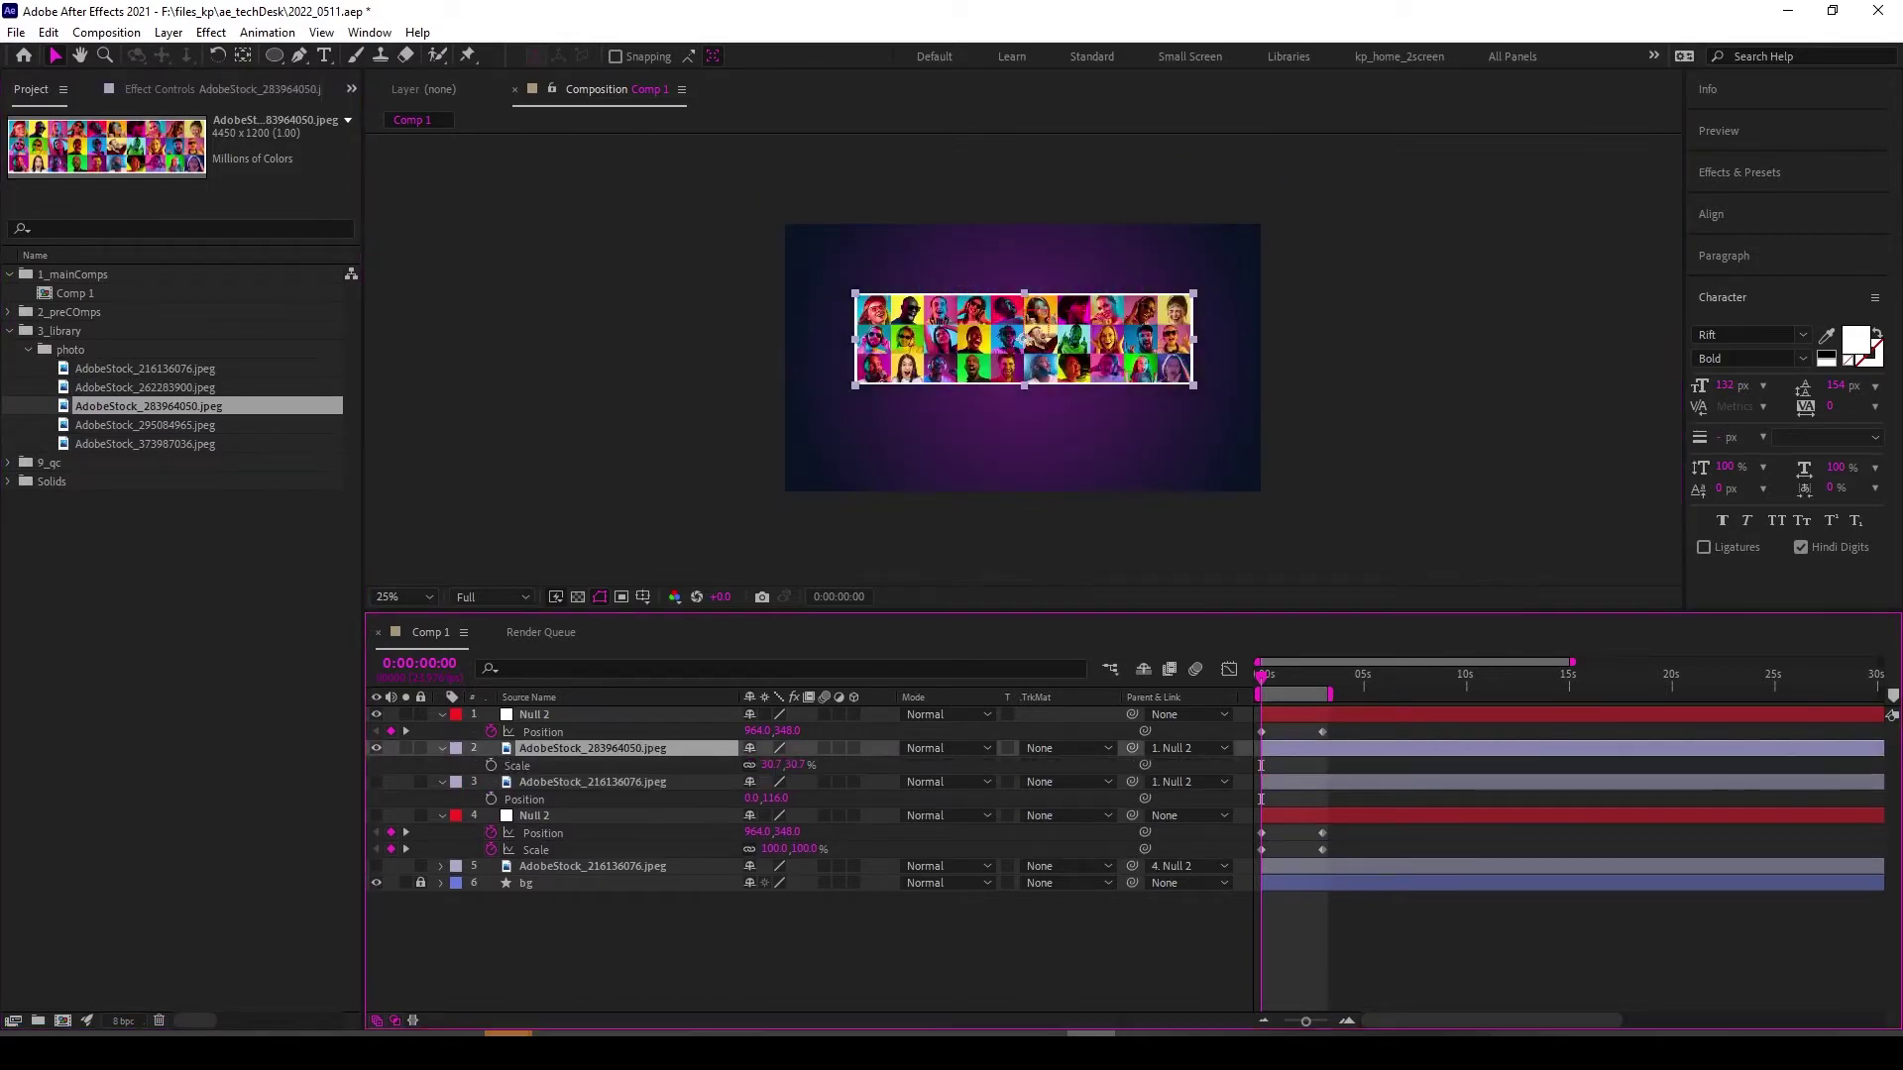
pyautogui.moveTo(778, 765); pyautogui.dragTo(872, 765)
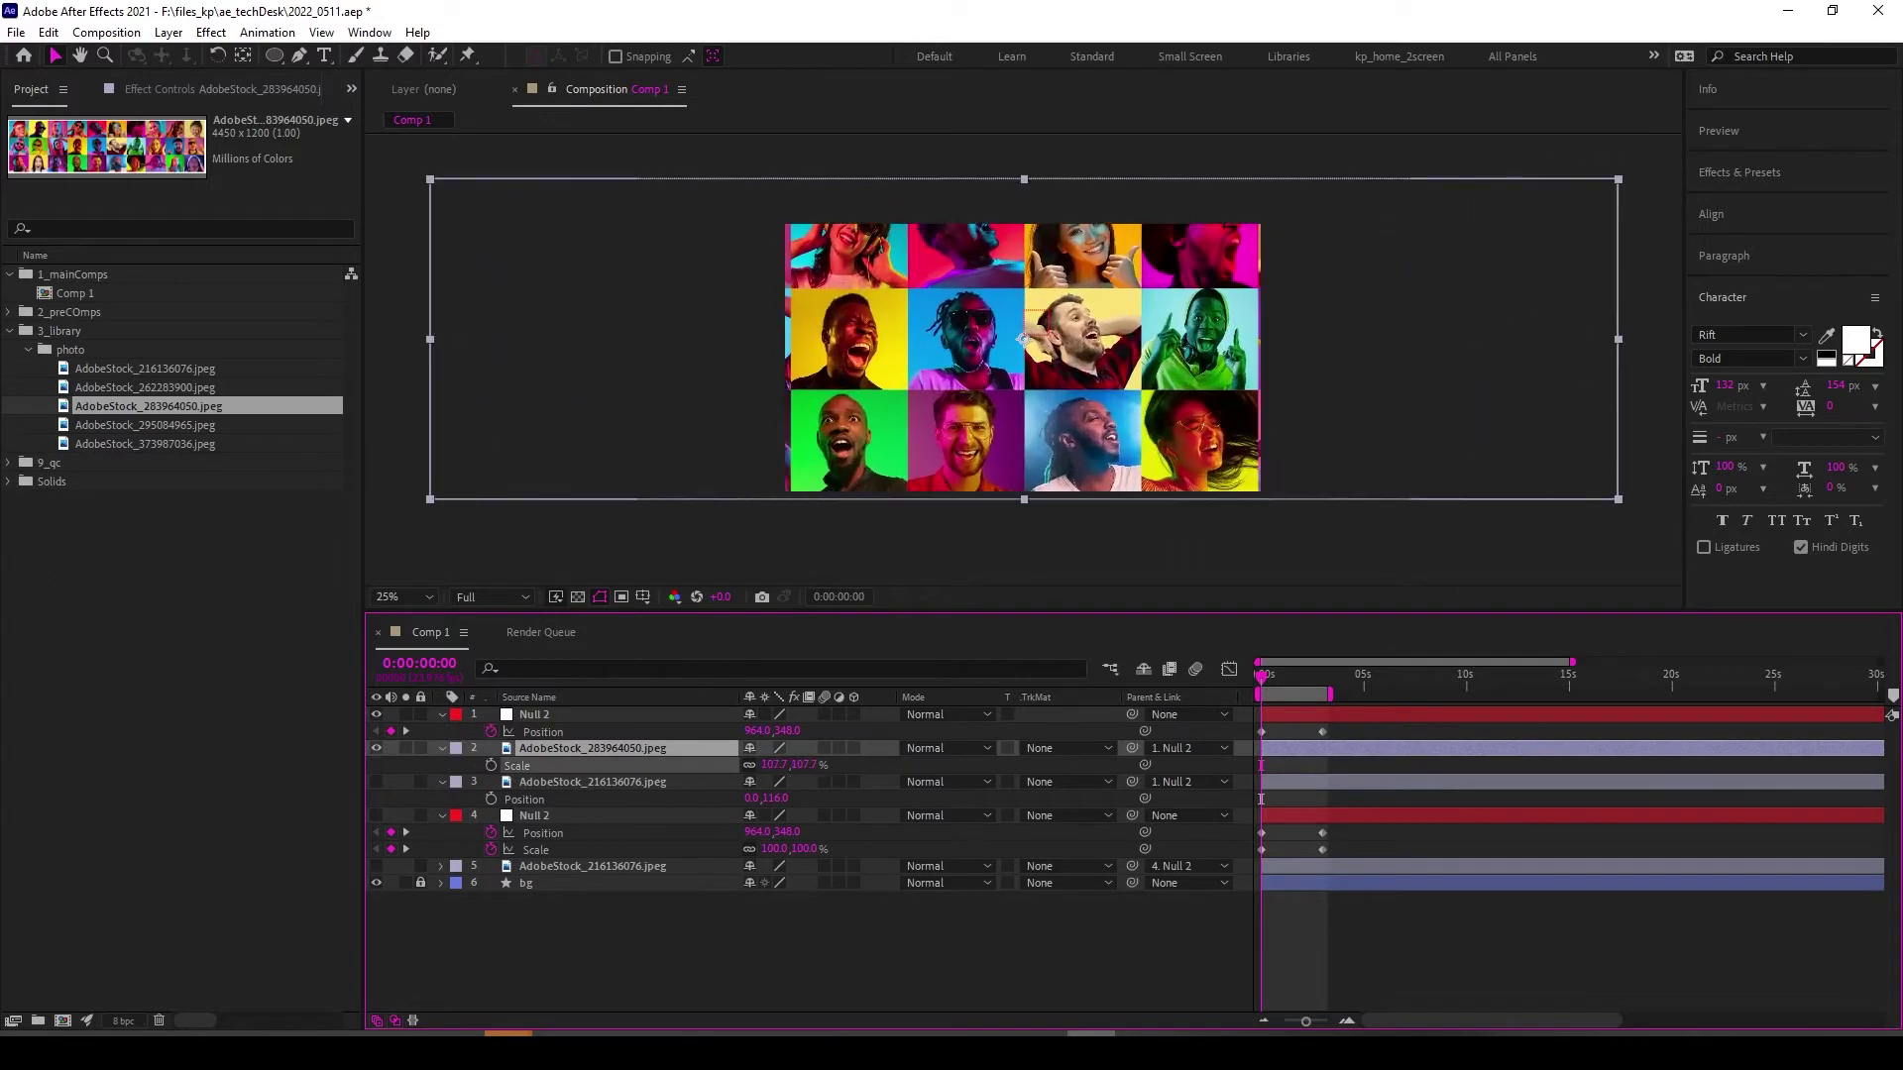
pyautogui.press('Return')
pyautogui.press('space')
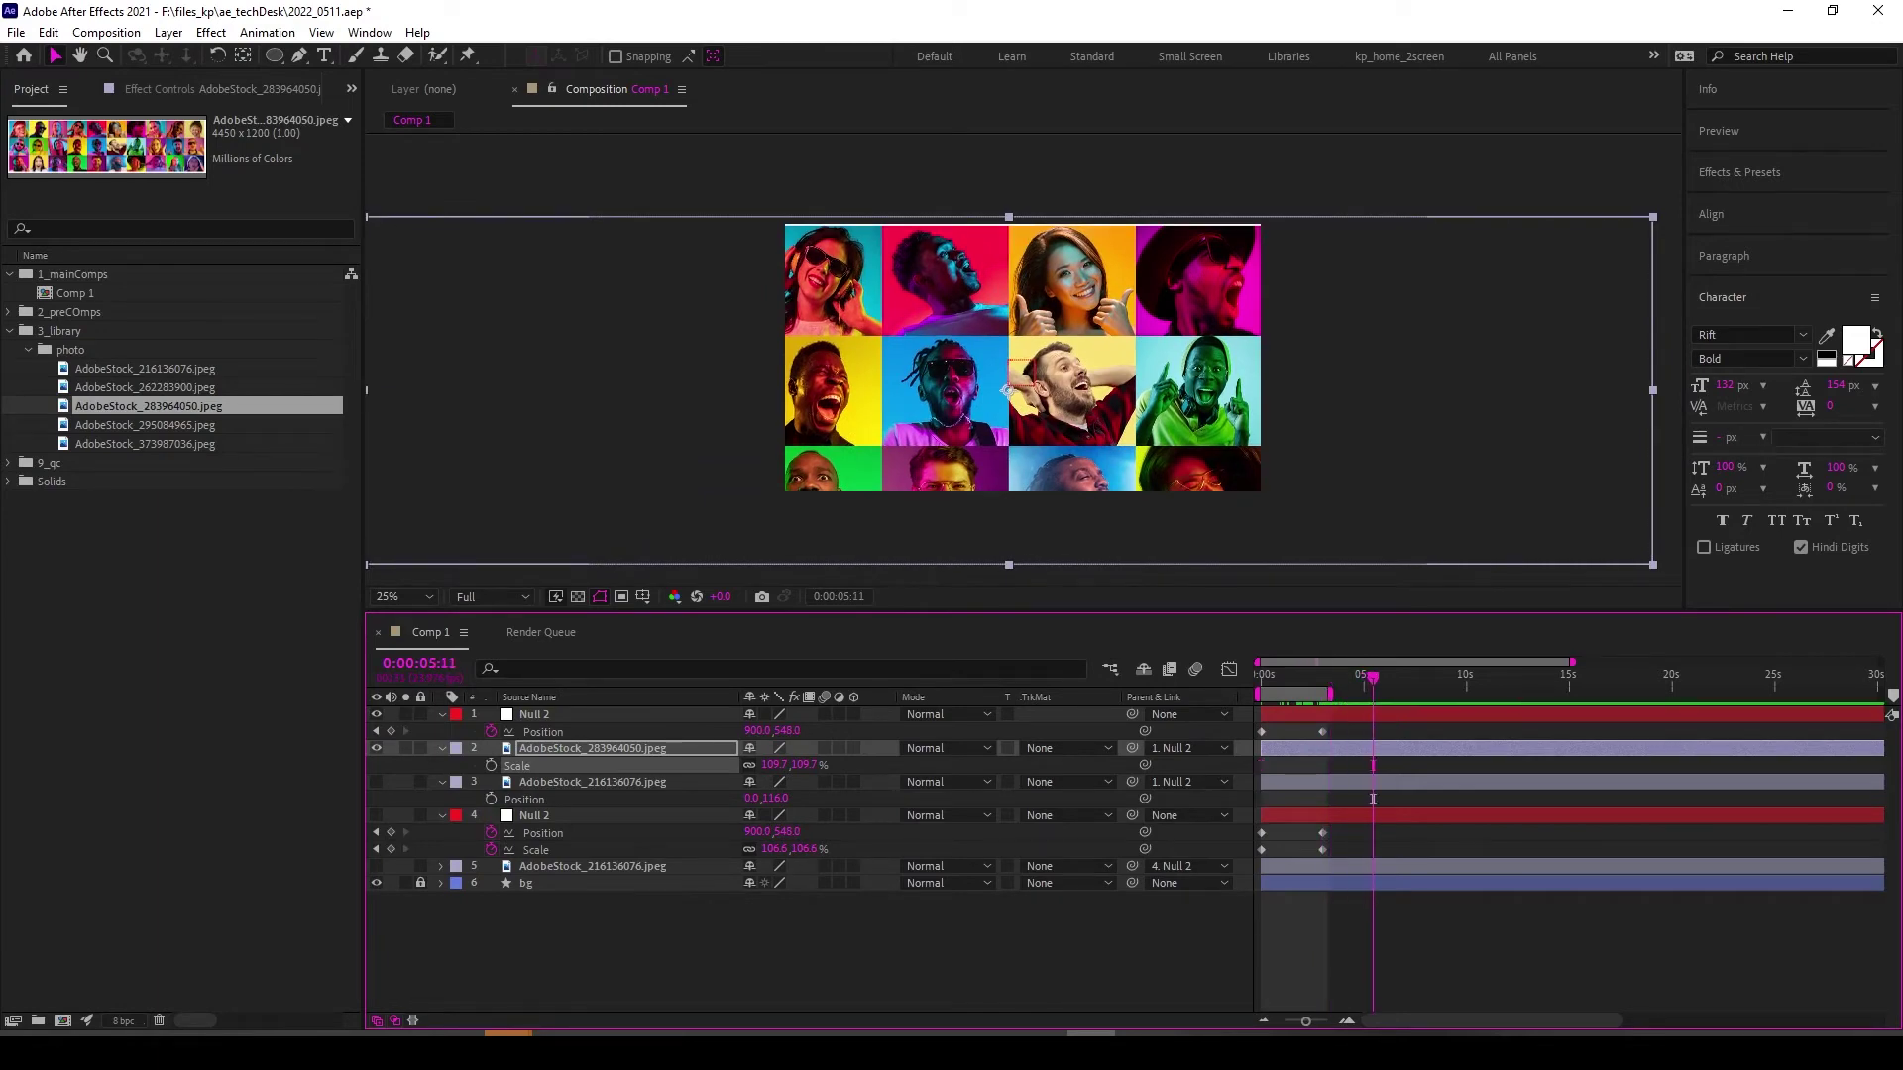
# Keyframe Null 2's Scale and Position at 0:00:05:11 to zoom further and pan to other faces.
pyautogui.hotkey('ctrl', 'Up')
pyautogui.press('s')
pyautogui.moveTo(774, 732); pyautogui.dragTo(813, 731)
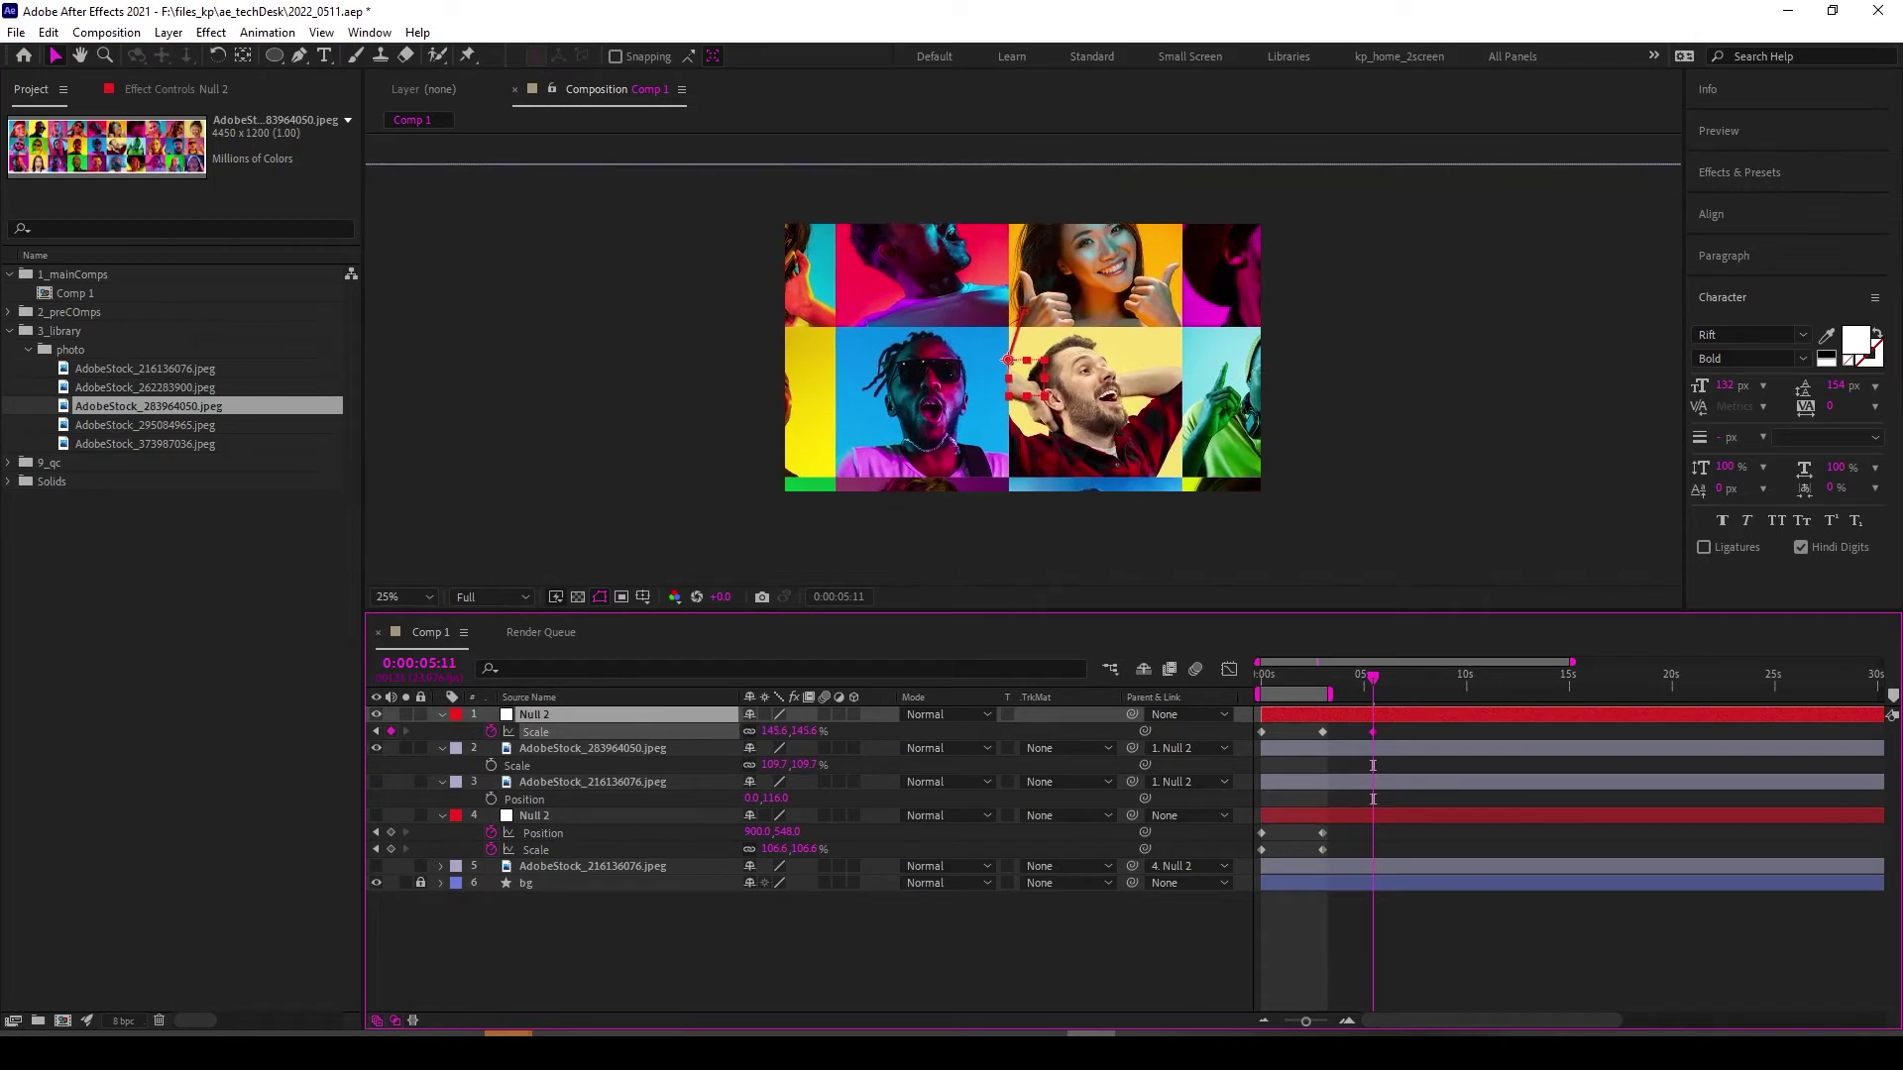
pyautogui.press('p')
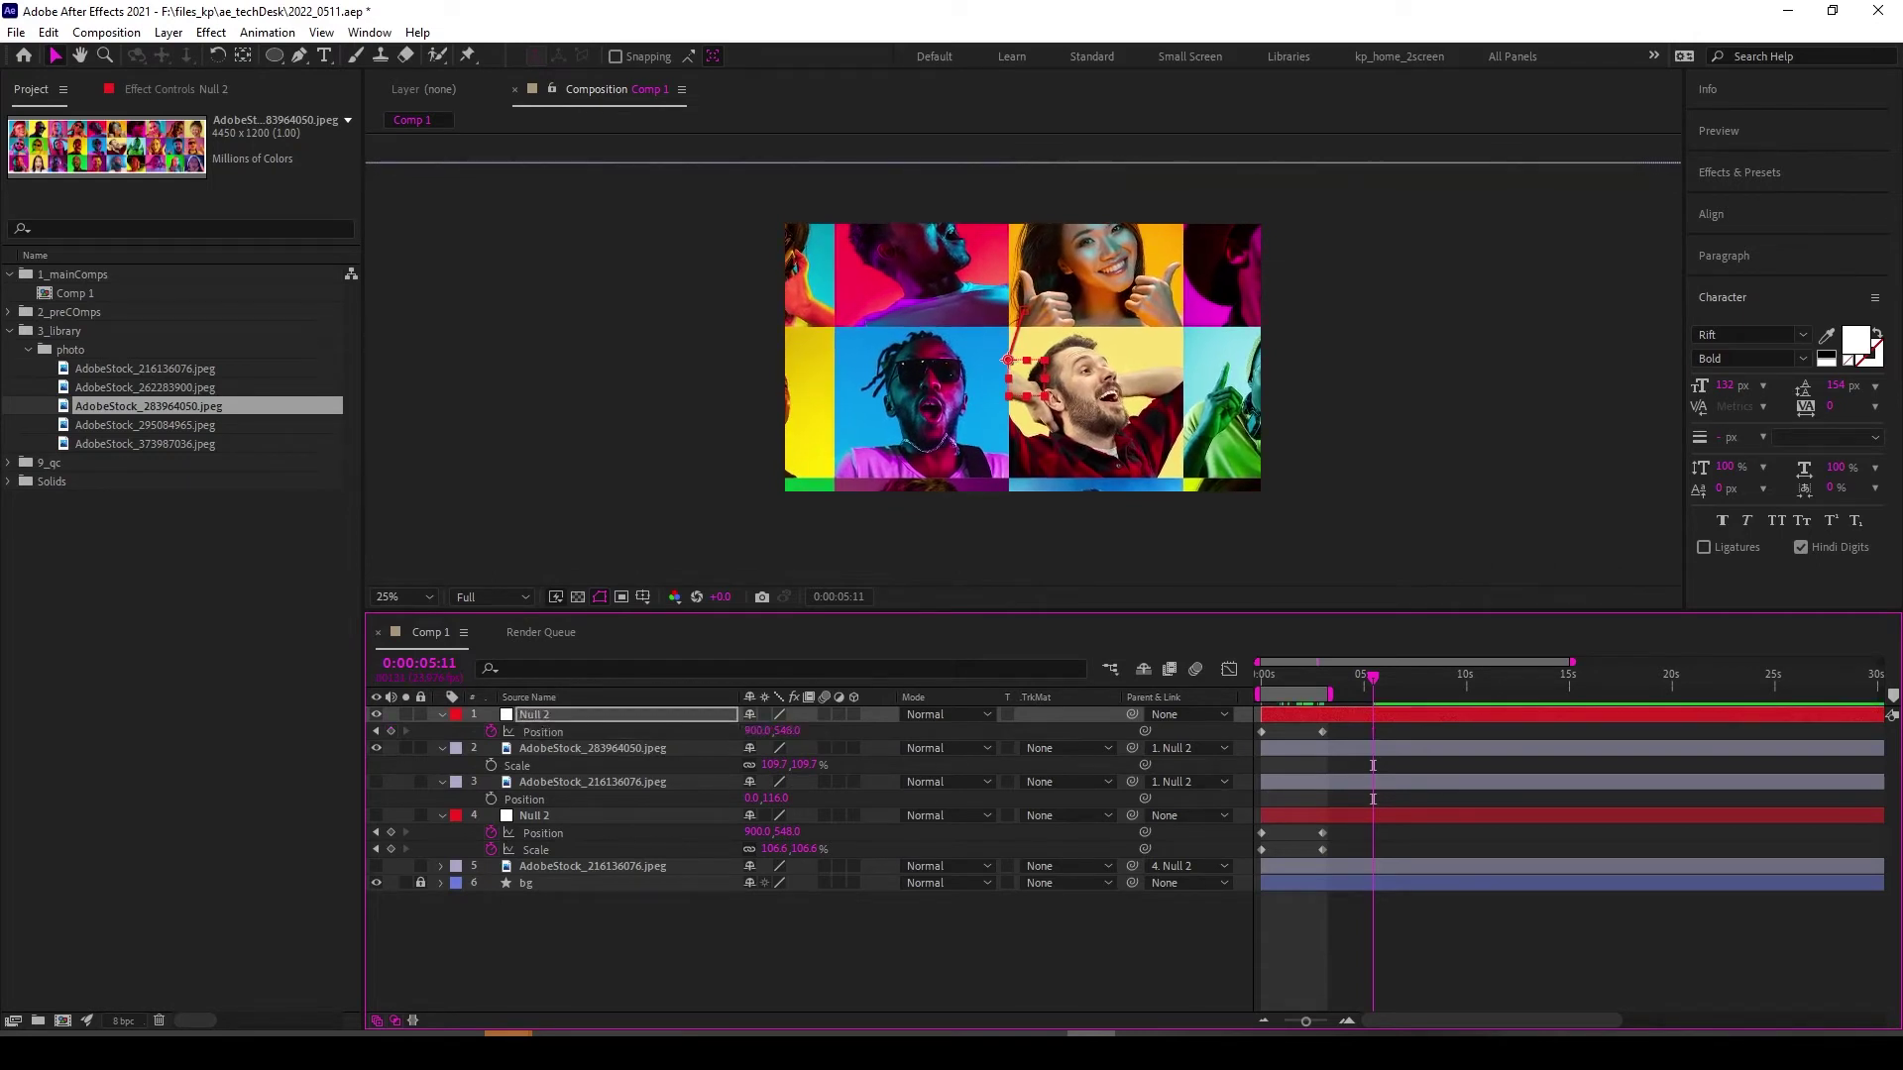
pyautogui.moveTo(1008, 360); pyautogui.dragTo(1264, 443)
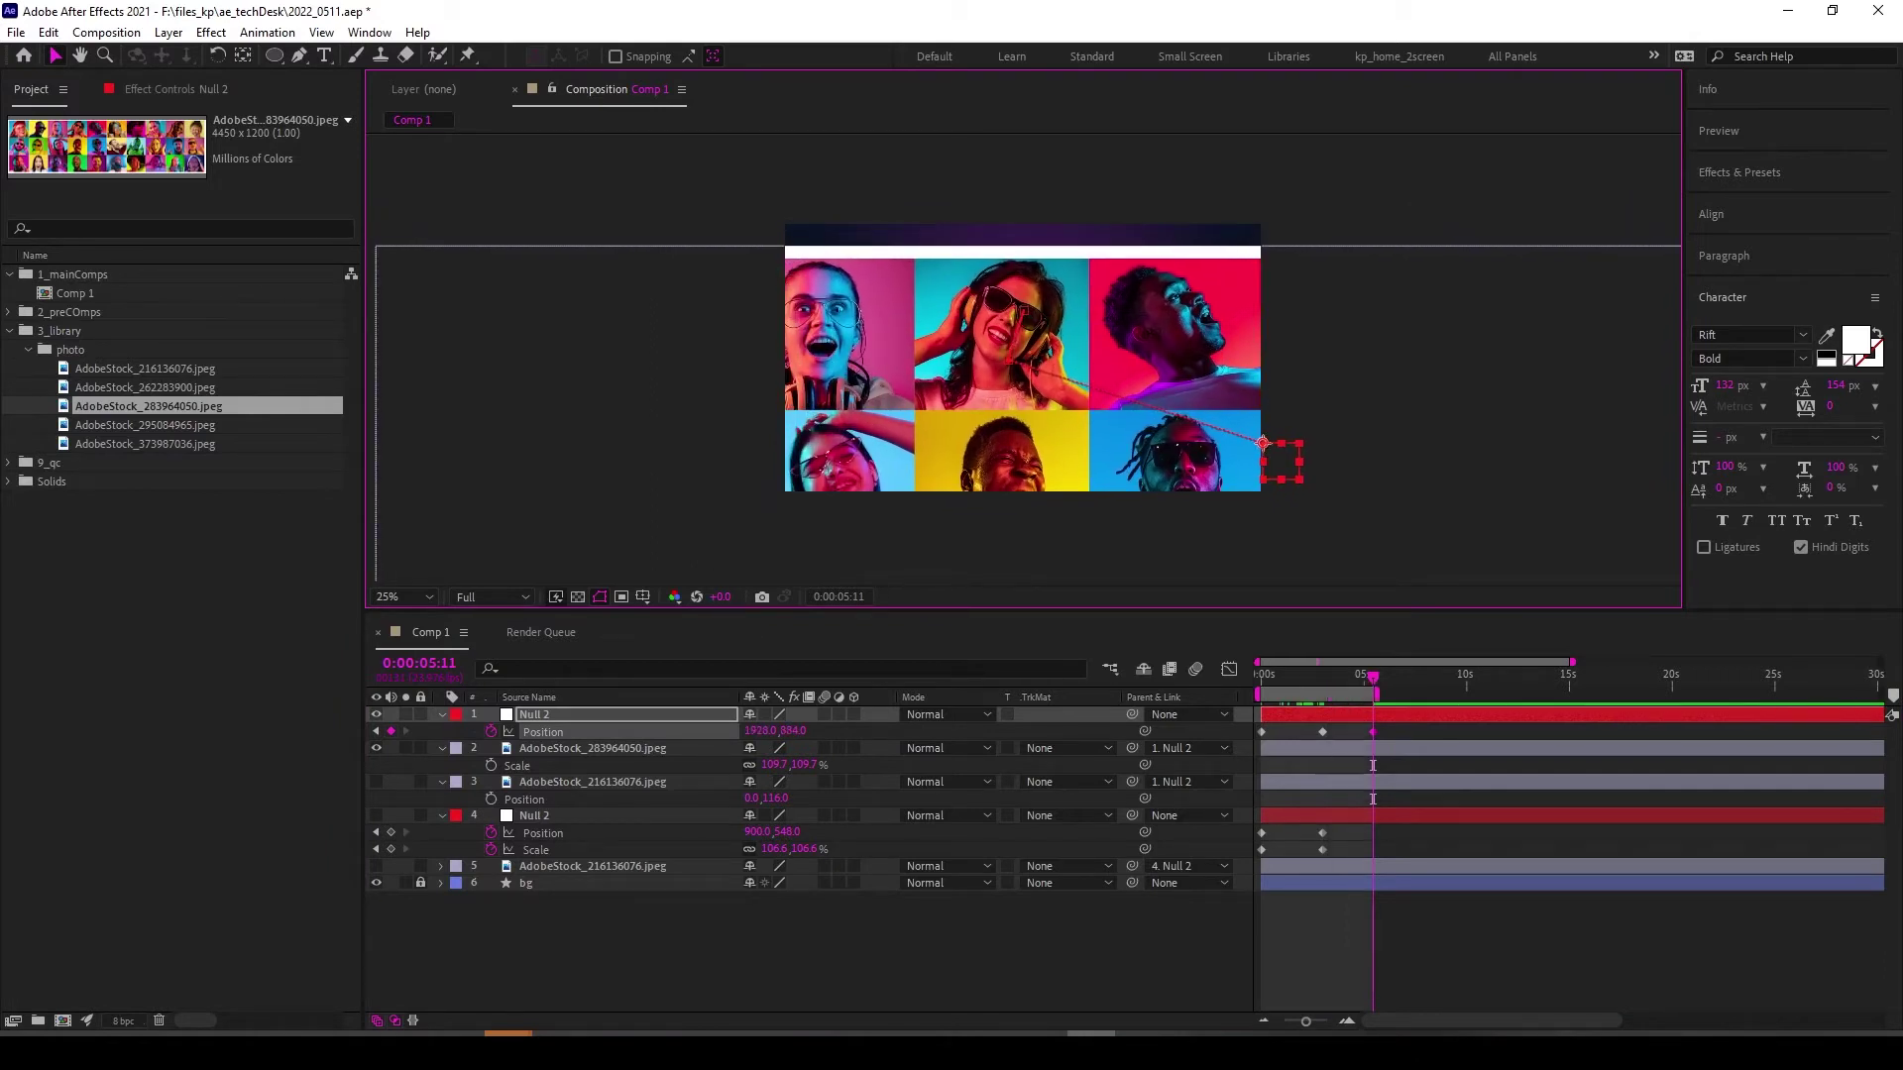
pyautogui.moveTo(1373, 674); pyautogui.dragTo(1314, 674)
pyautogui.press('space')
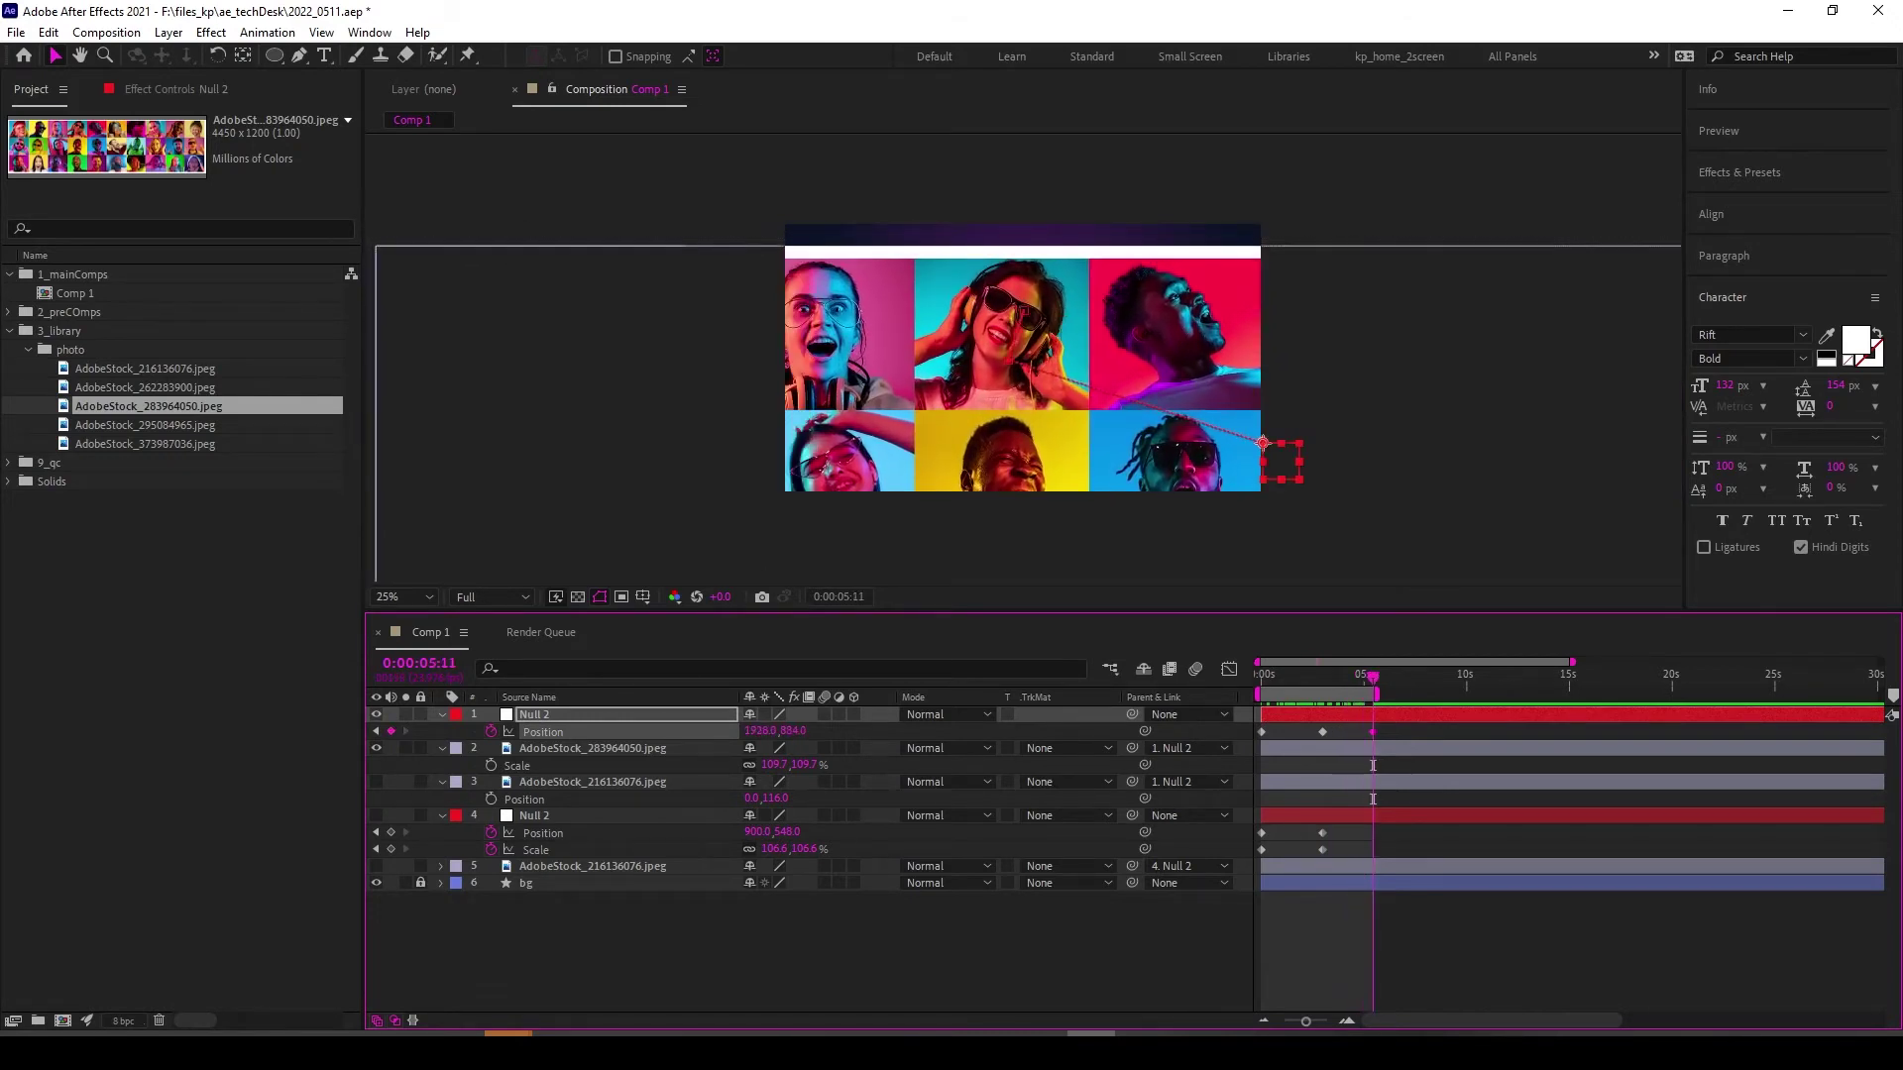
# Zoom Null 2 further and reframe the collage onto the woman with headphones.
pyautogui.hotkey('shift', 's')
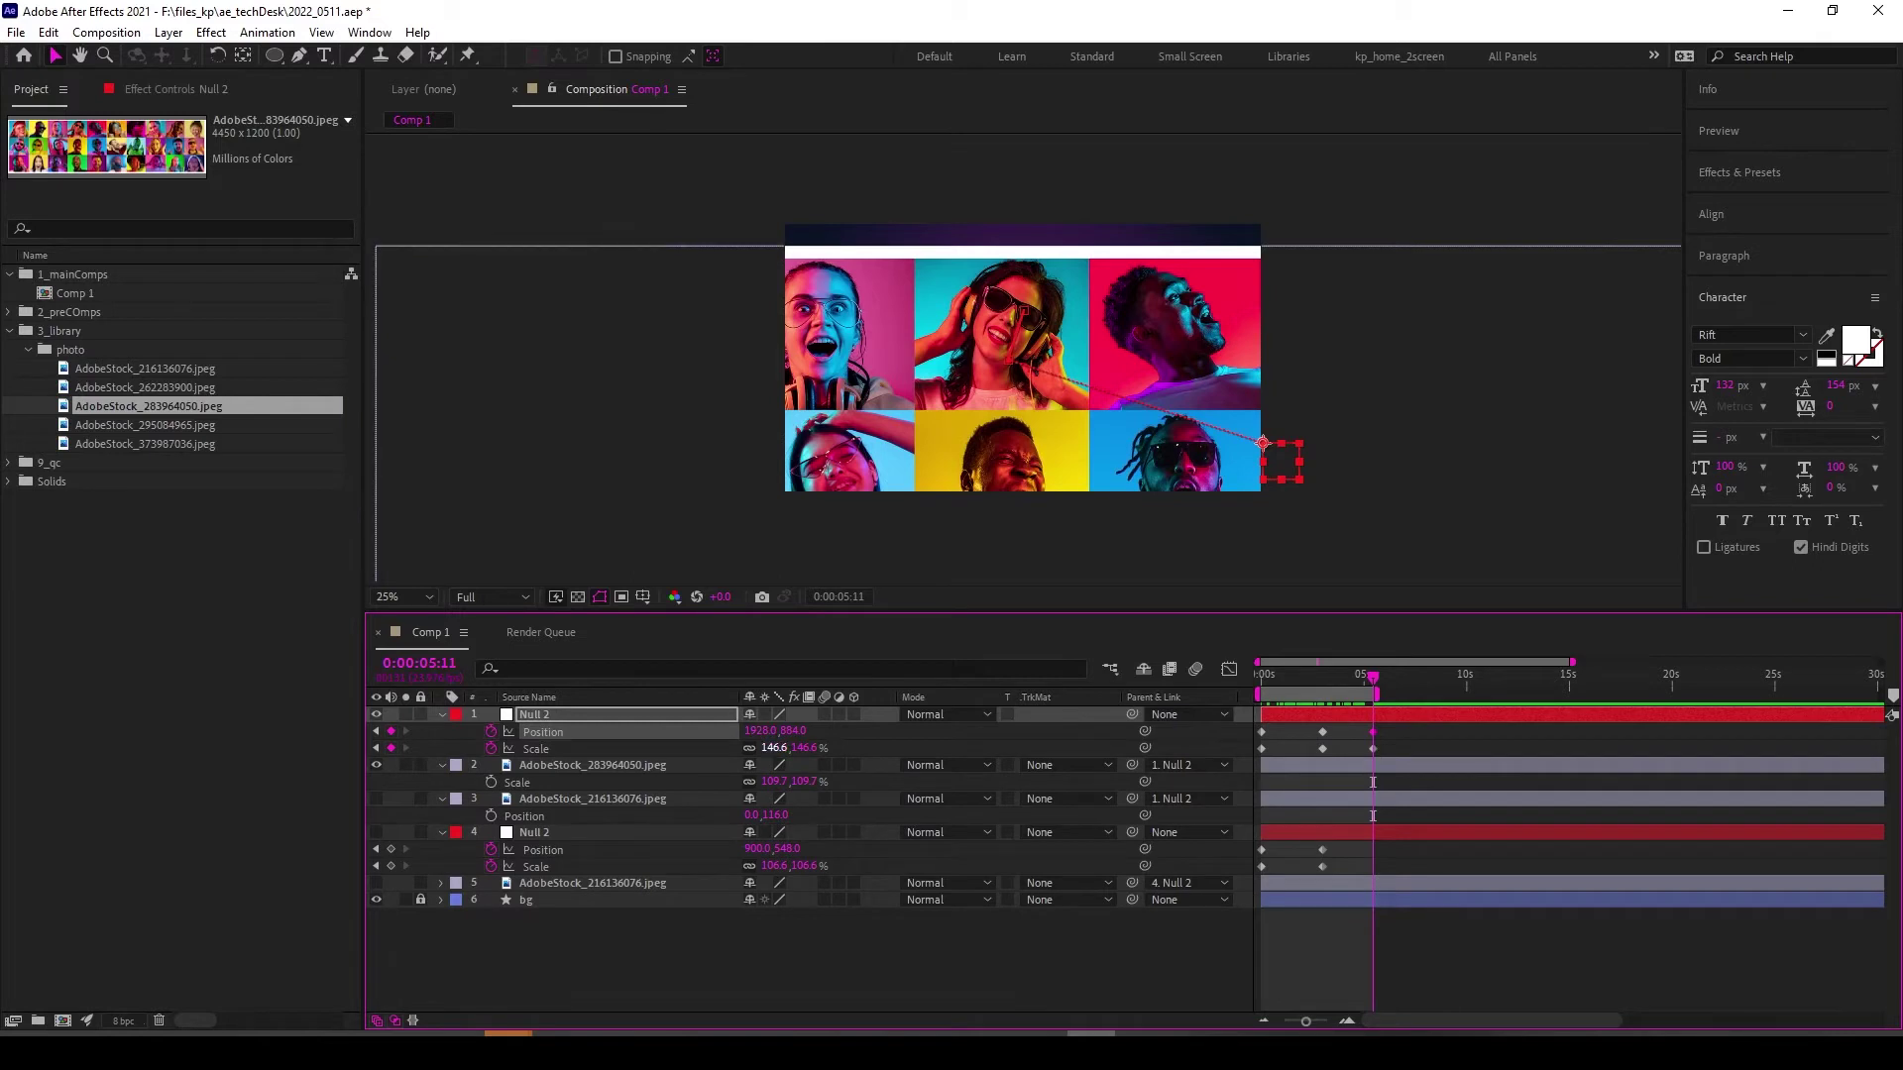
pyautogui.moveTo(783, 749); pyautogui.dragTo(803, 748)
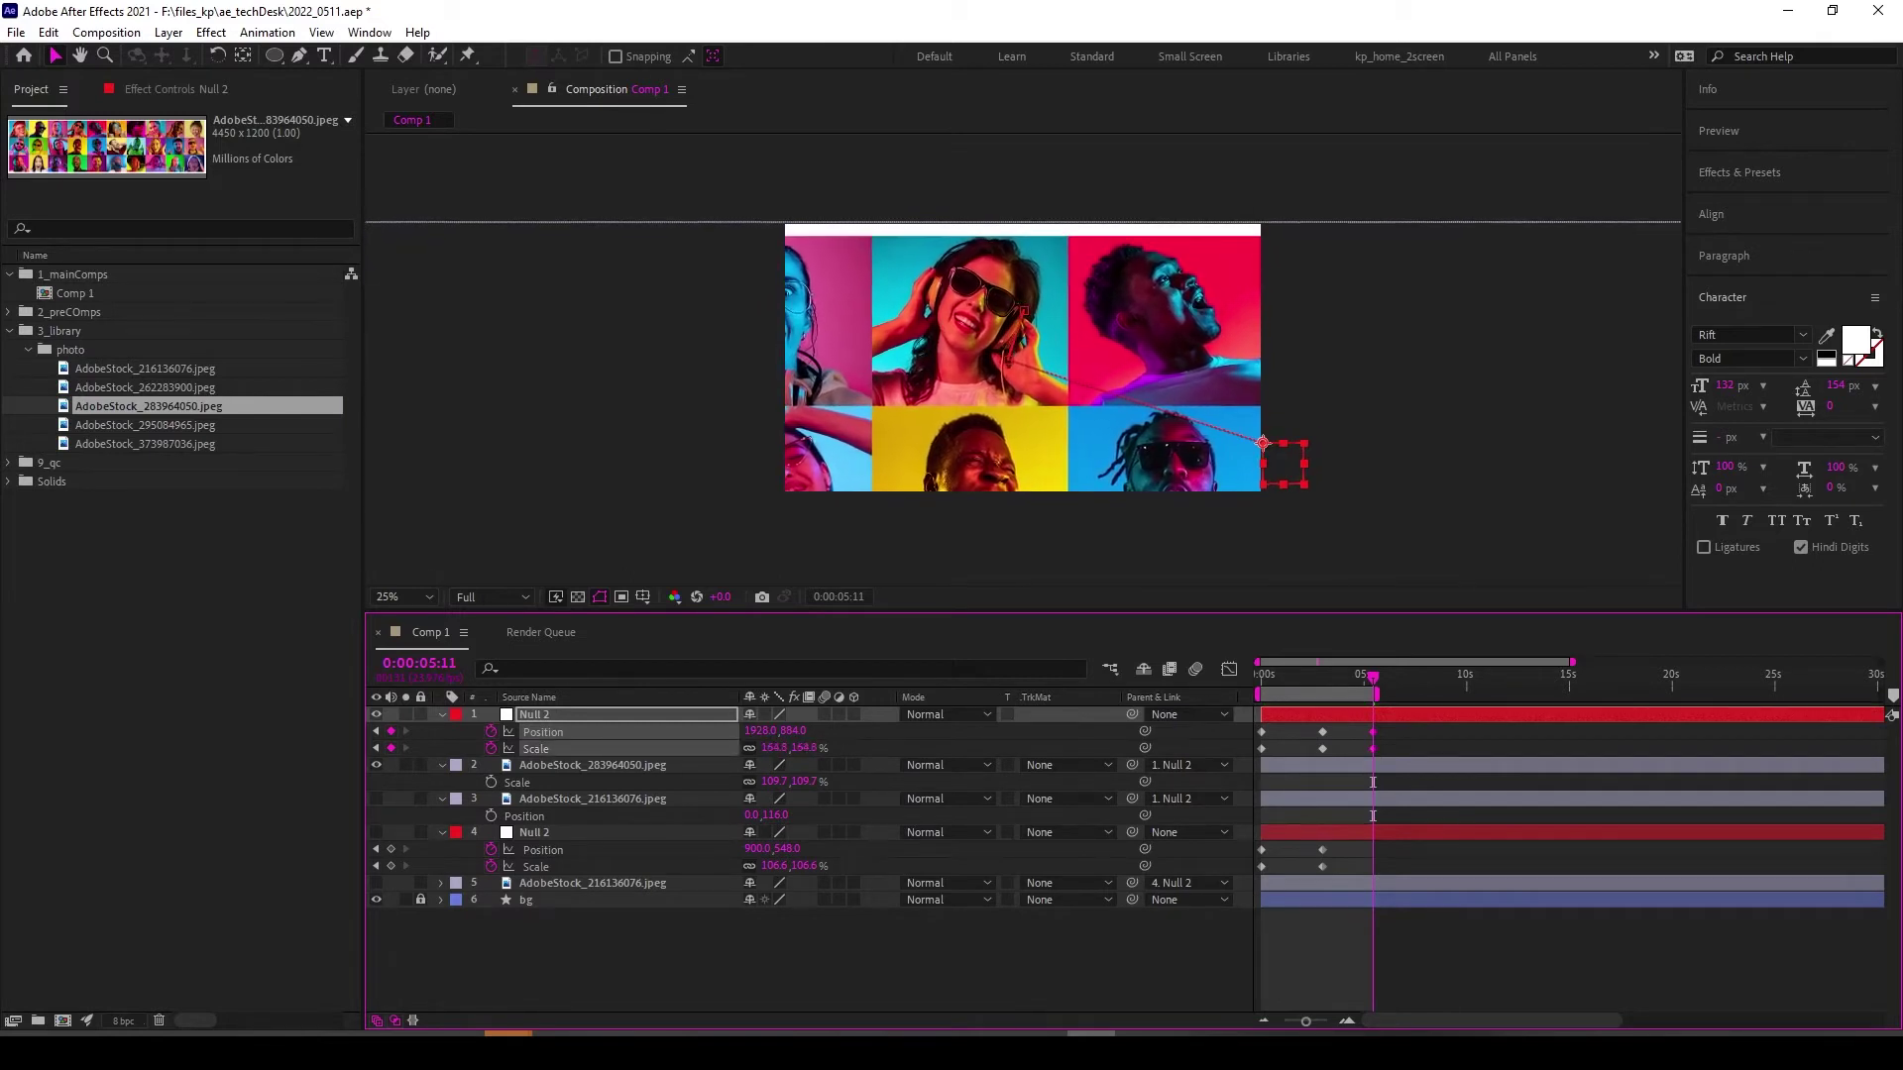
pyautogui.moveTo(775, 749); pyautogui.dragTo(862, 748)
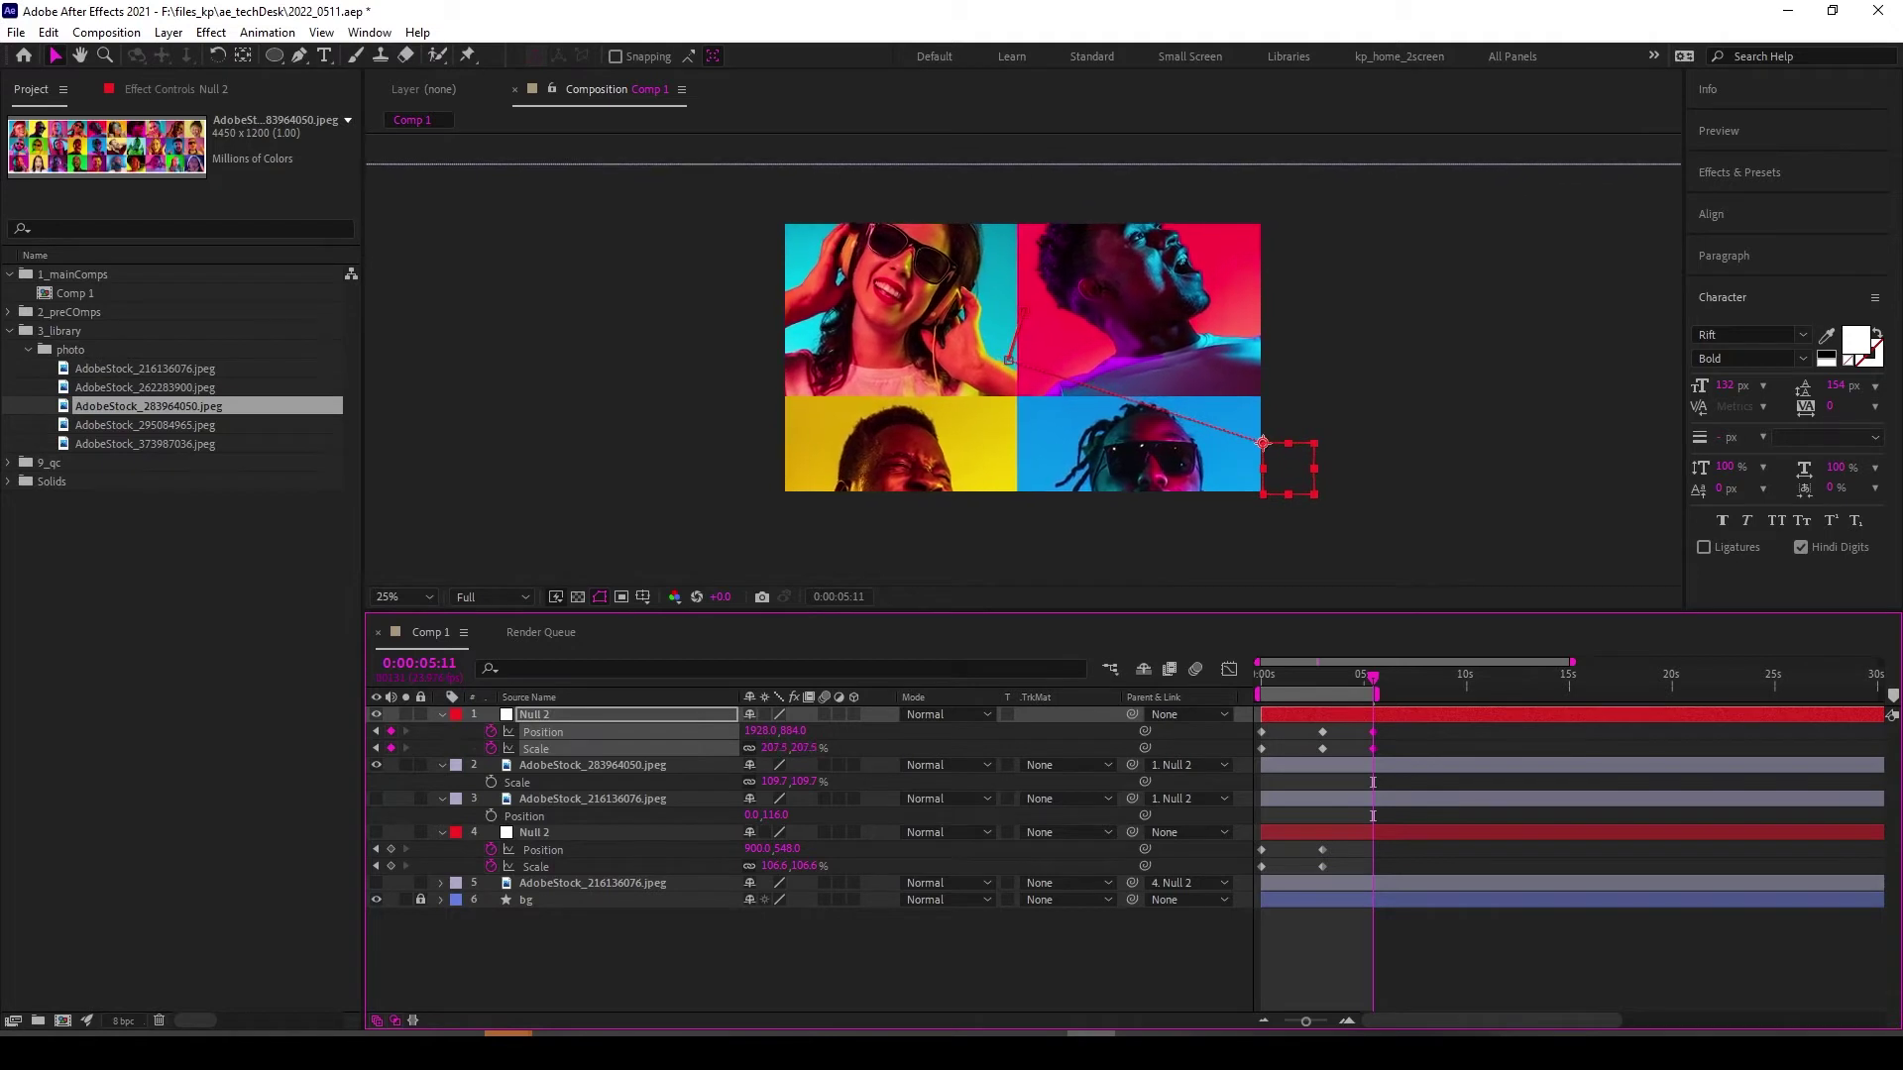
pyautogui.hotkey('ctrl', 'Down')
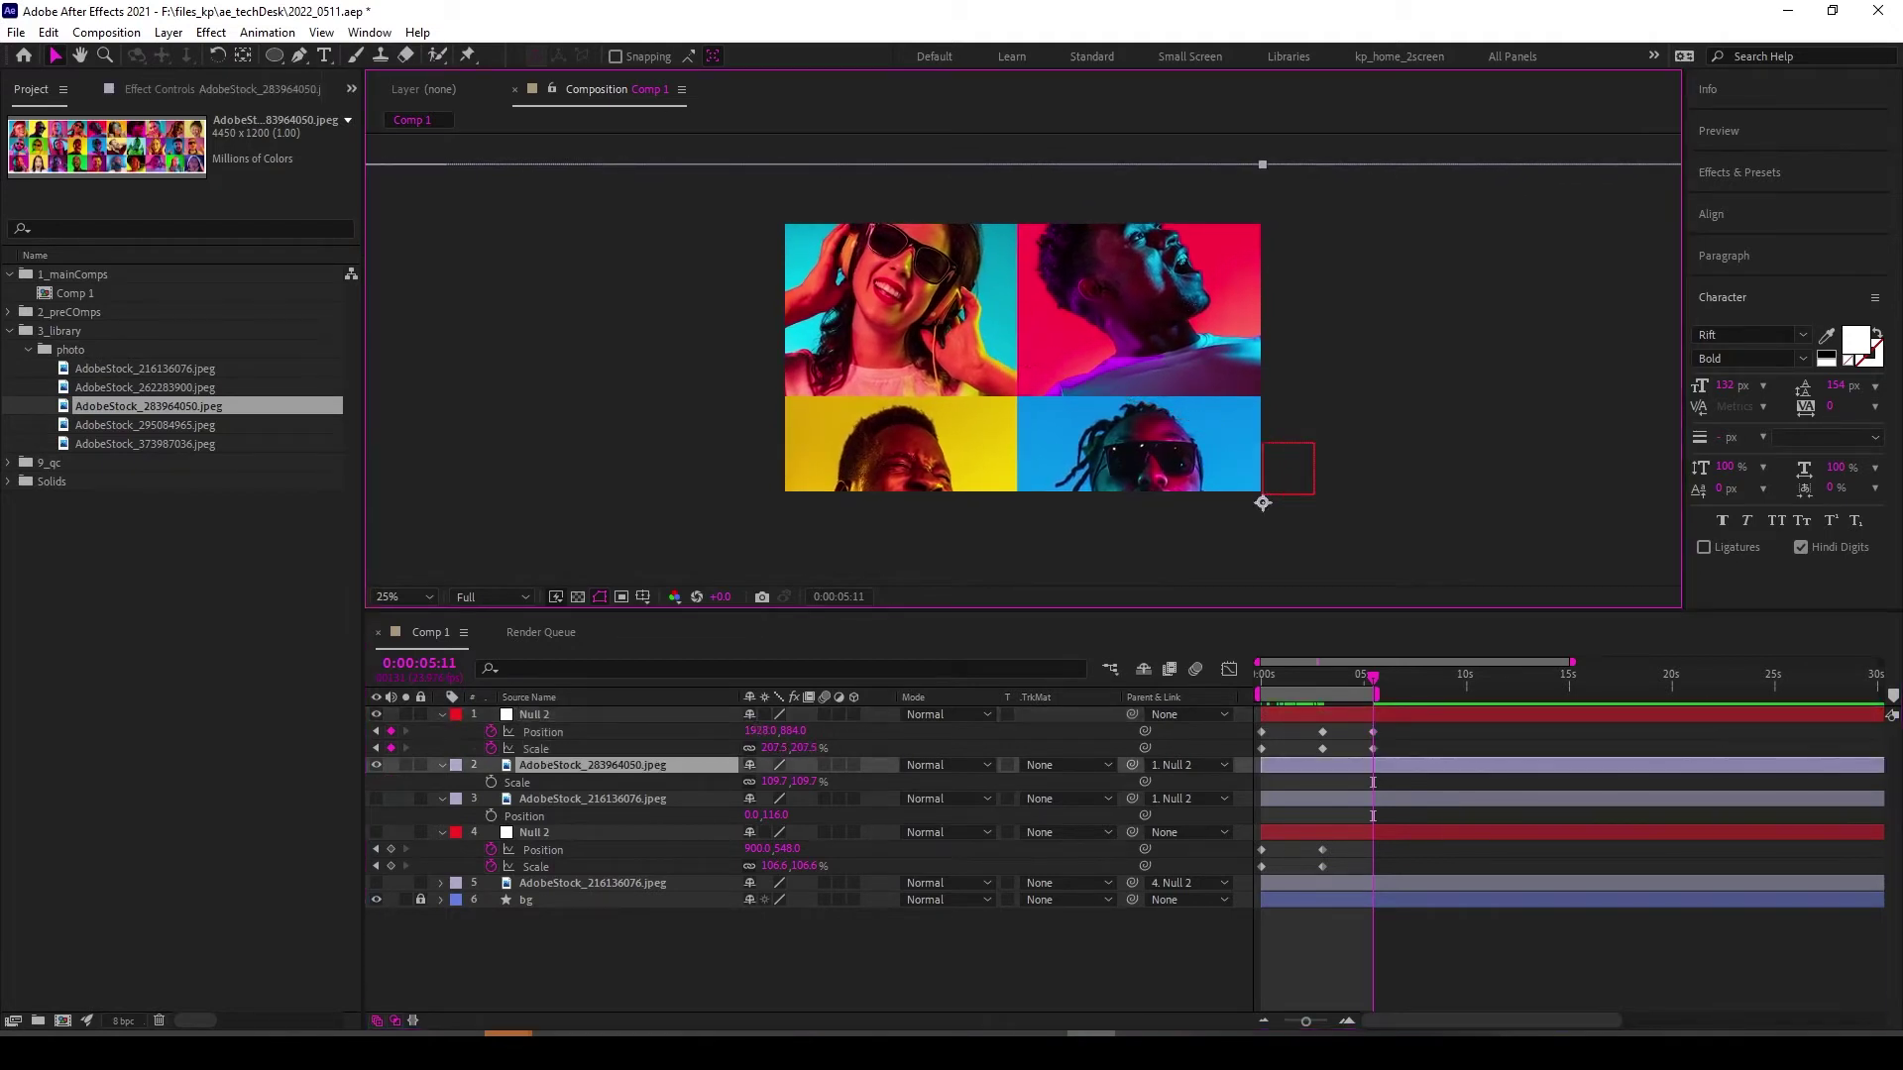
pyautogui.moveTo(1262, 502); pyautogui.dragTo(1362, 514)
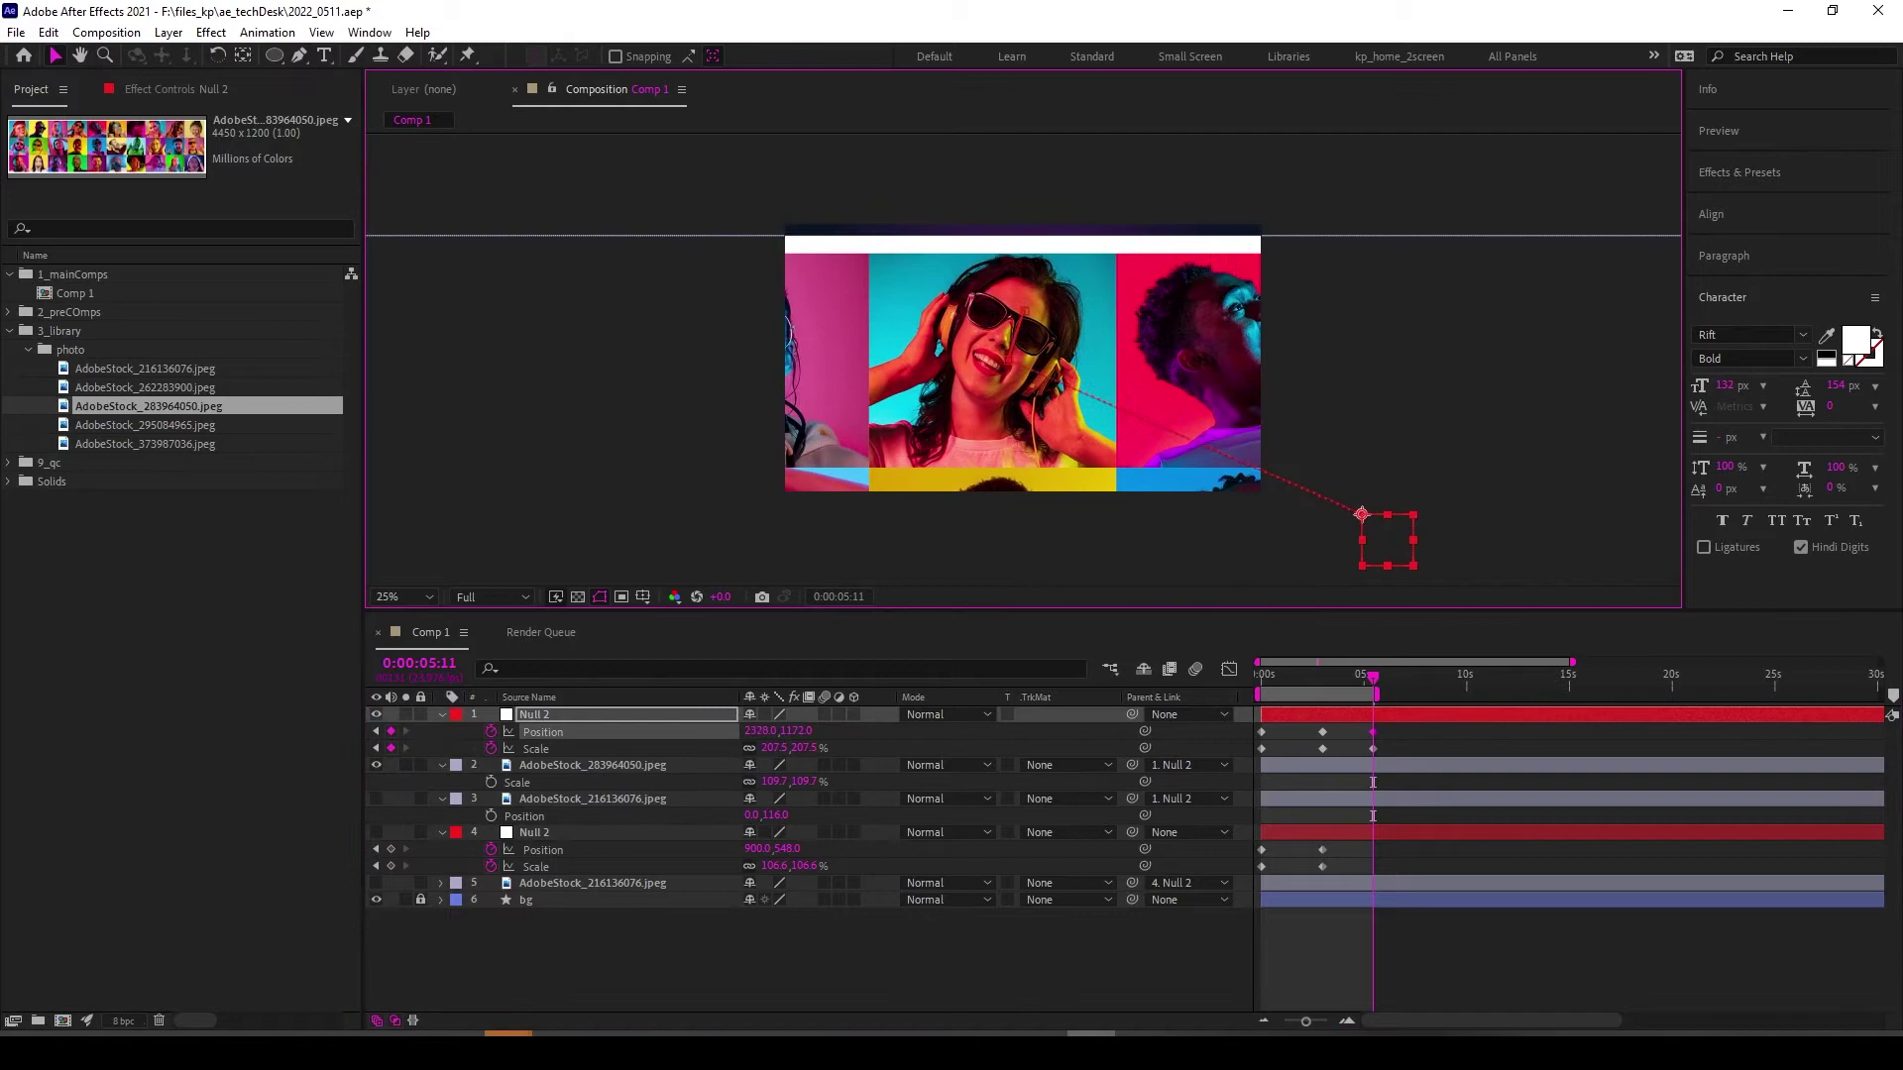
pyautogui.moveTo(1362, 514); pyautogui.dragTo(1382, 515)
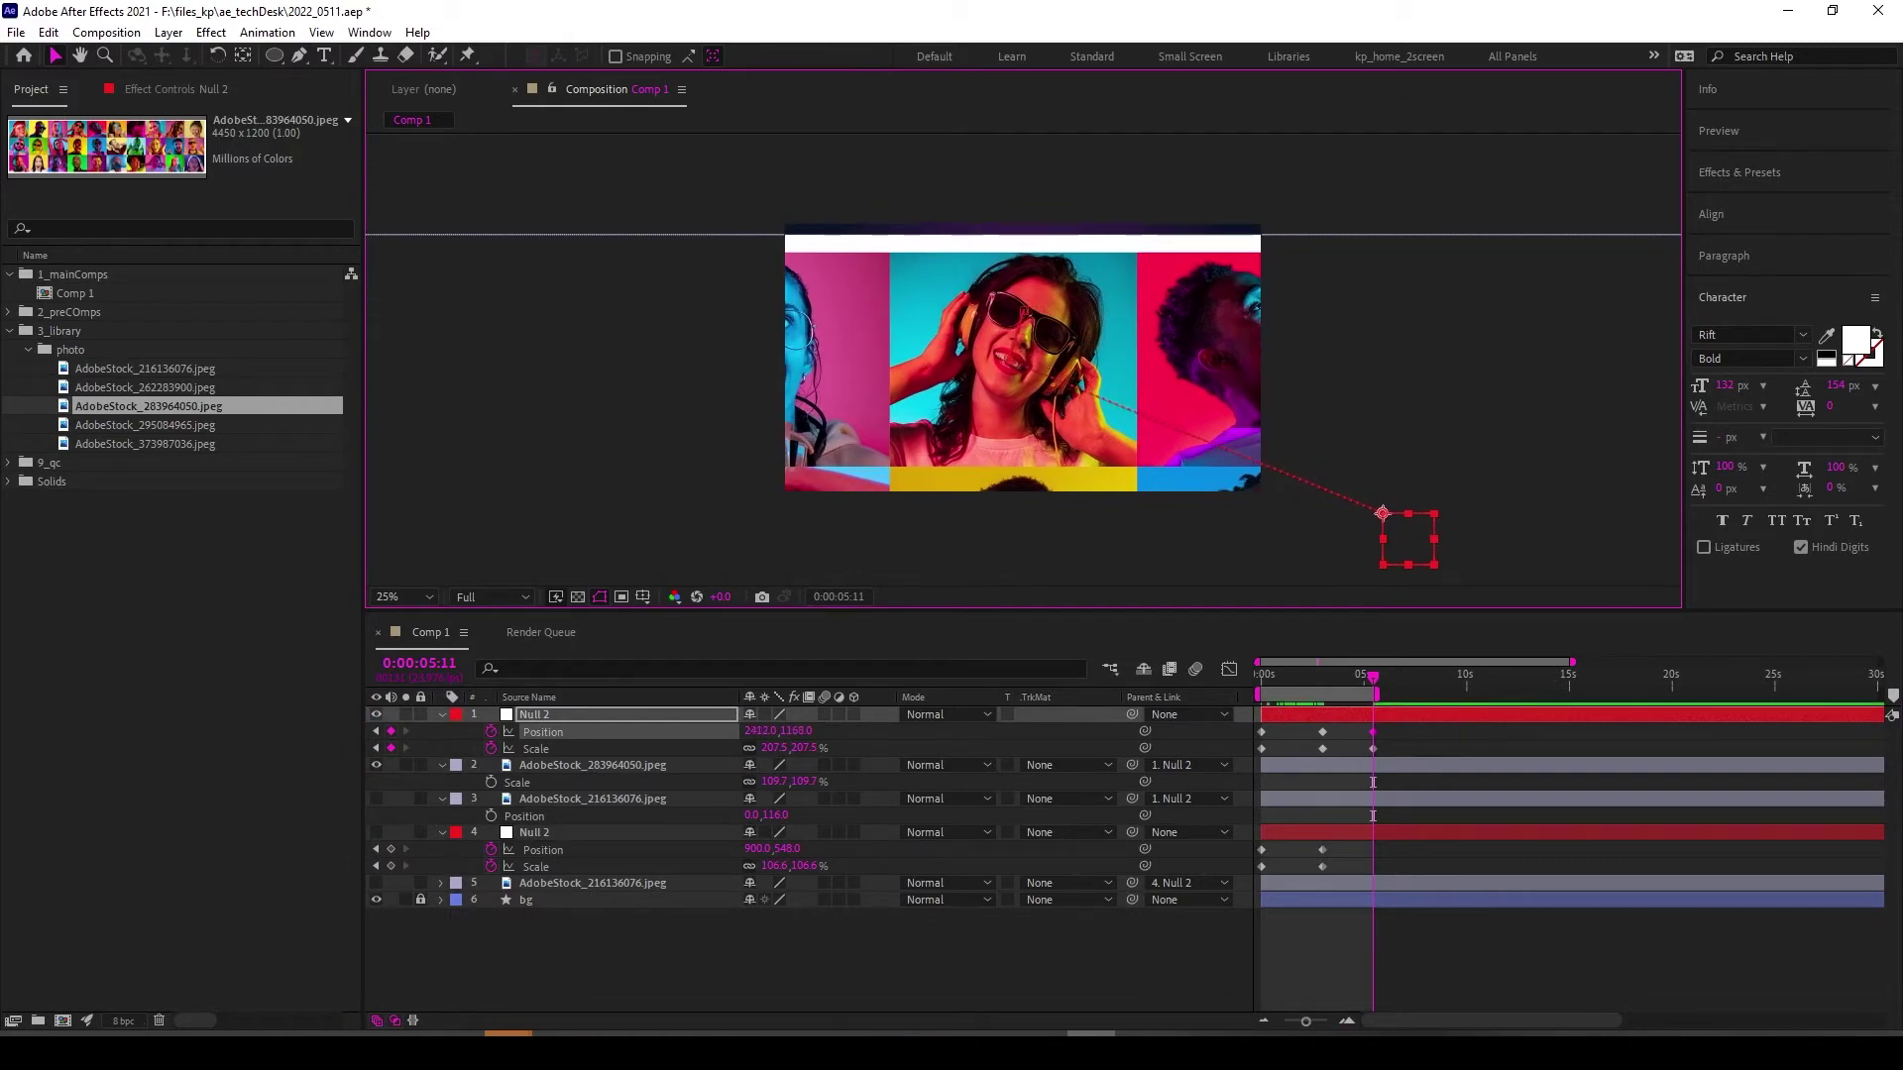
# At 9:05, end the work area and keyframe Scale 247.5% and Position 2672,1324, then preview.
pyautogui.moveTo(1372, 675); pyautogui.dragTo(1450, 676)
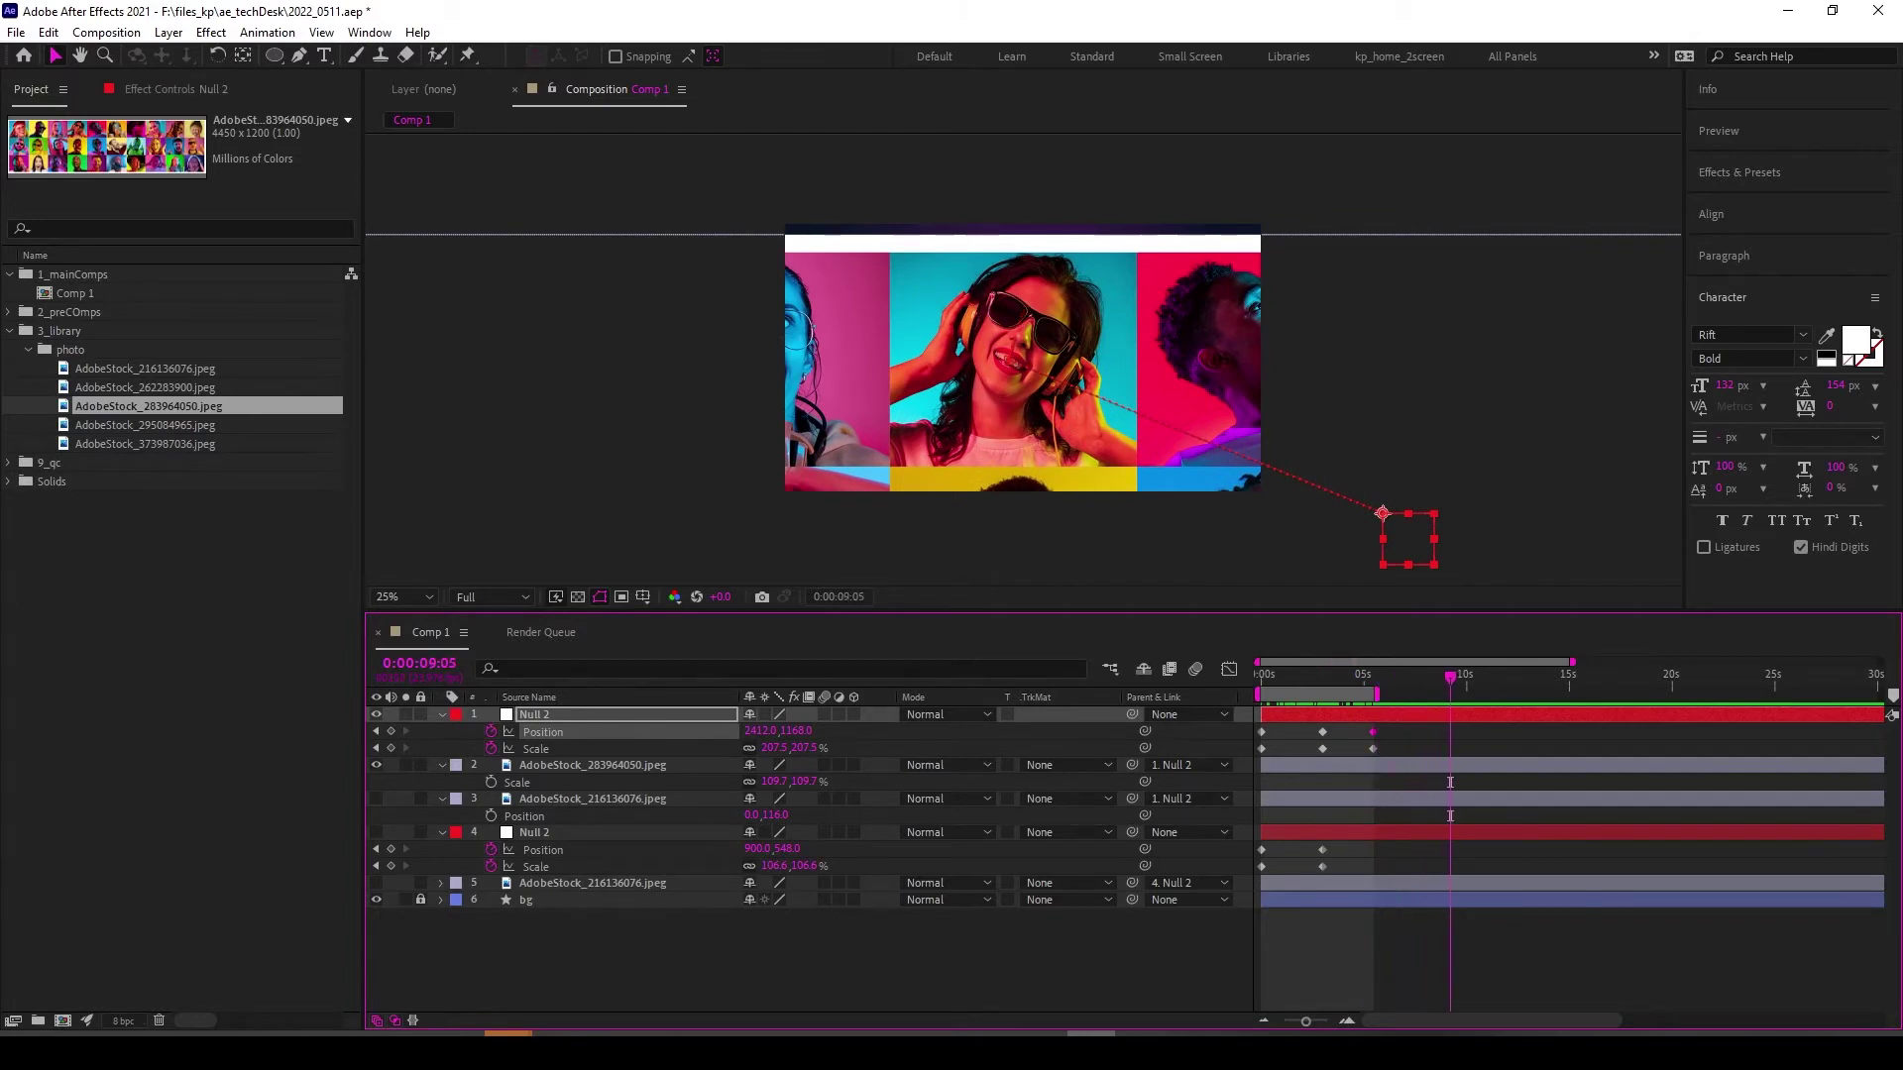
pyautogui.press('n')
pyautogui.moveTo(778, 748); pyautogui.dragTo(818, 748)
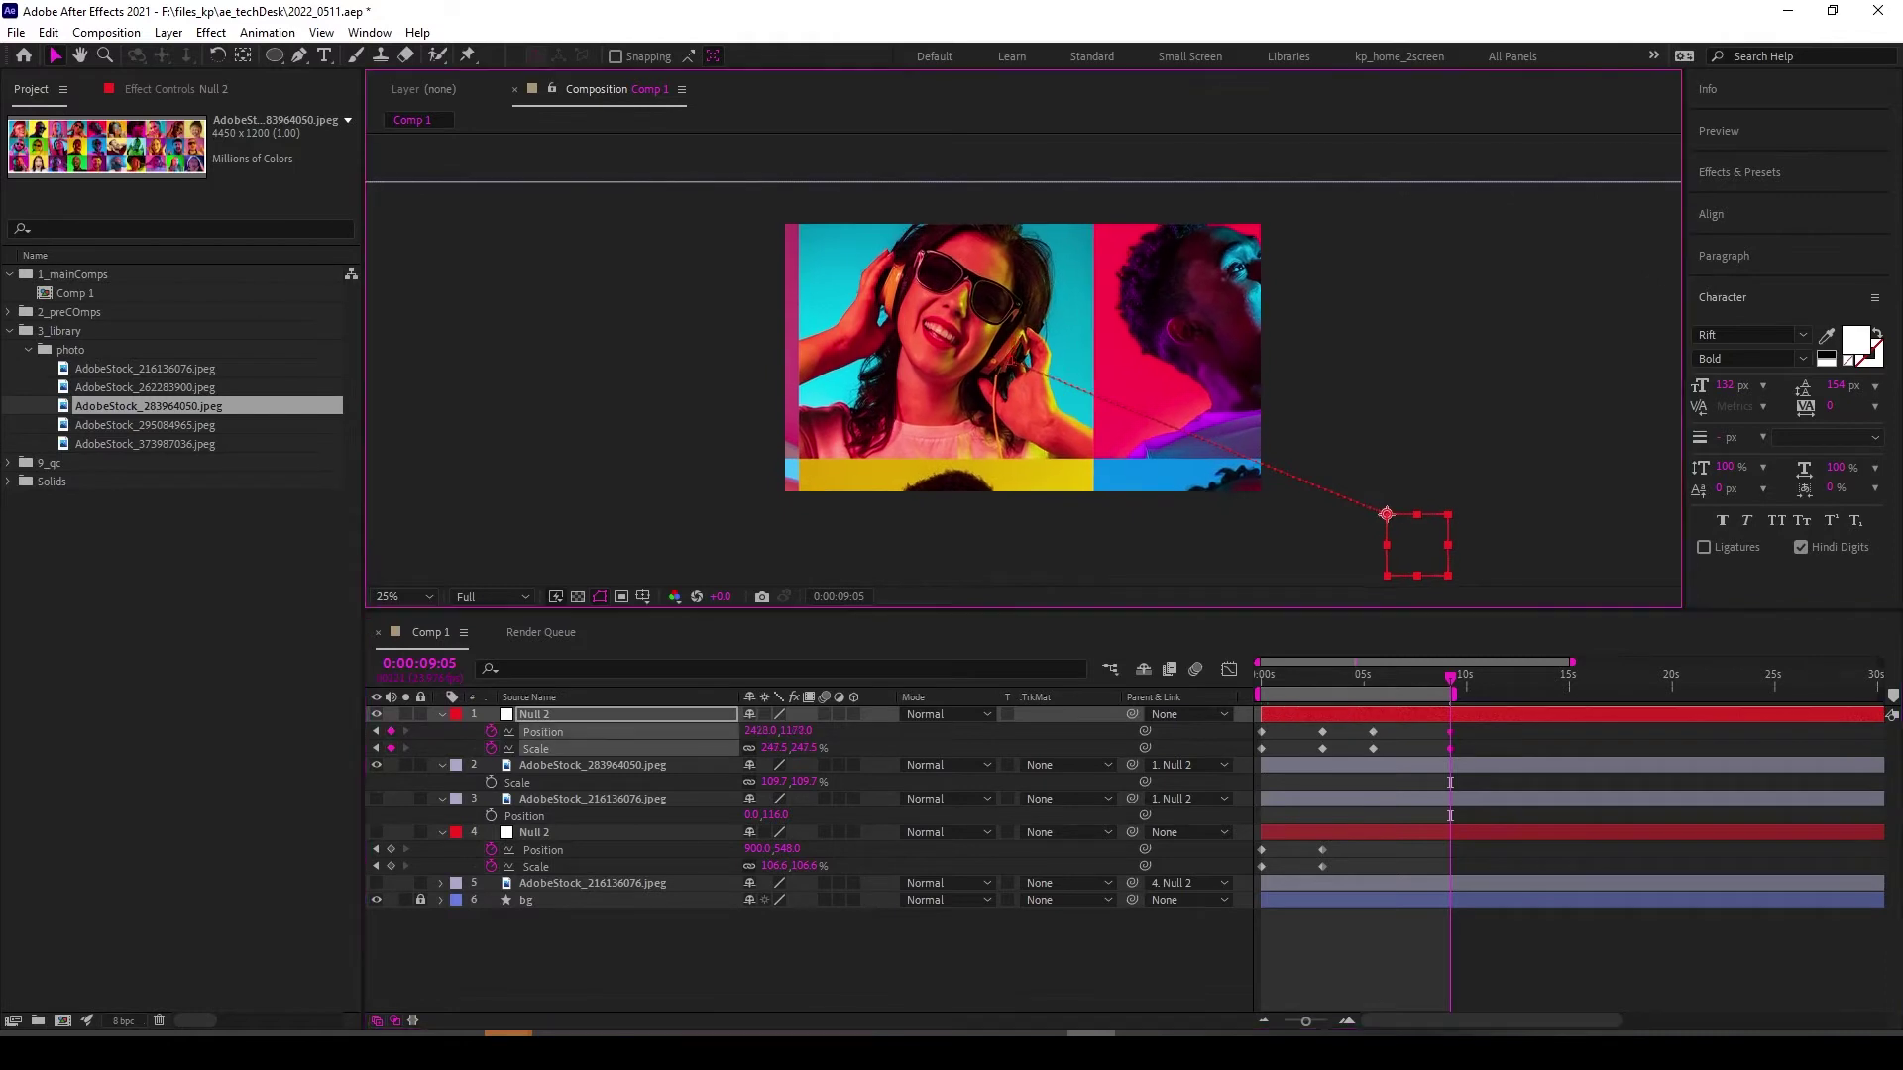
pyautogui.moveTo(1383, 513); pyautogui.dragTo(1447, 552)
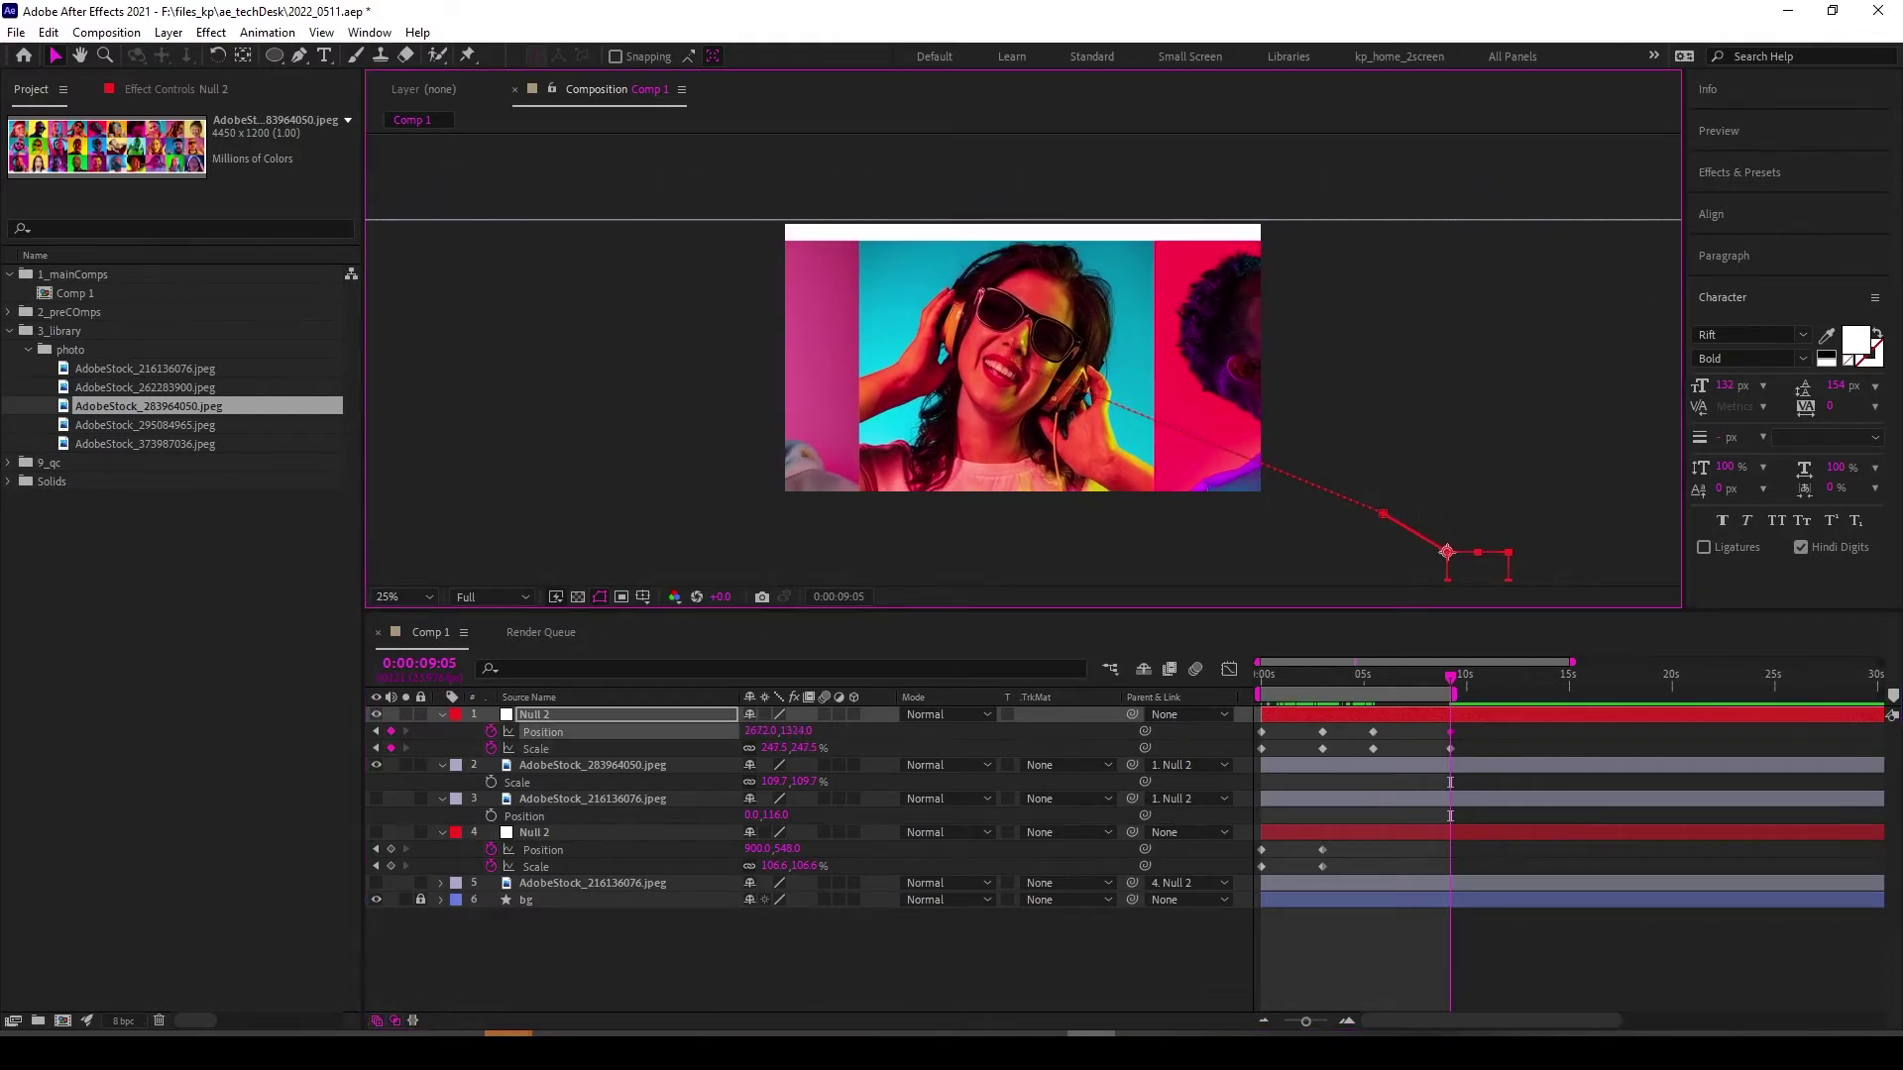
pyautogui.press('space')
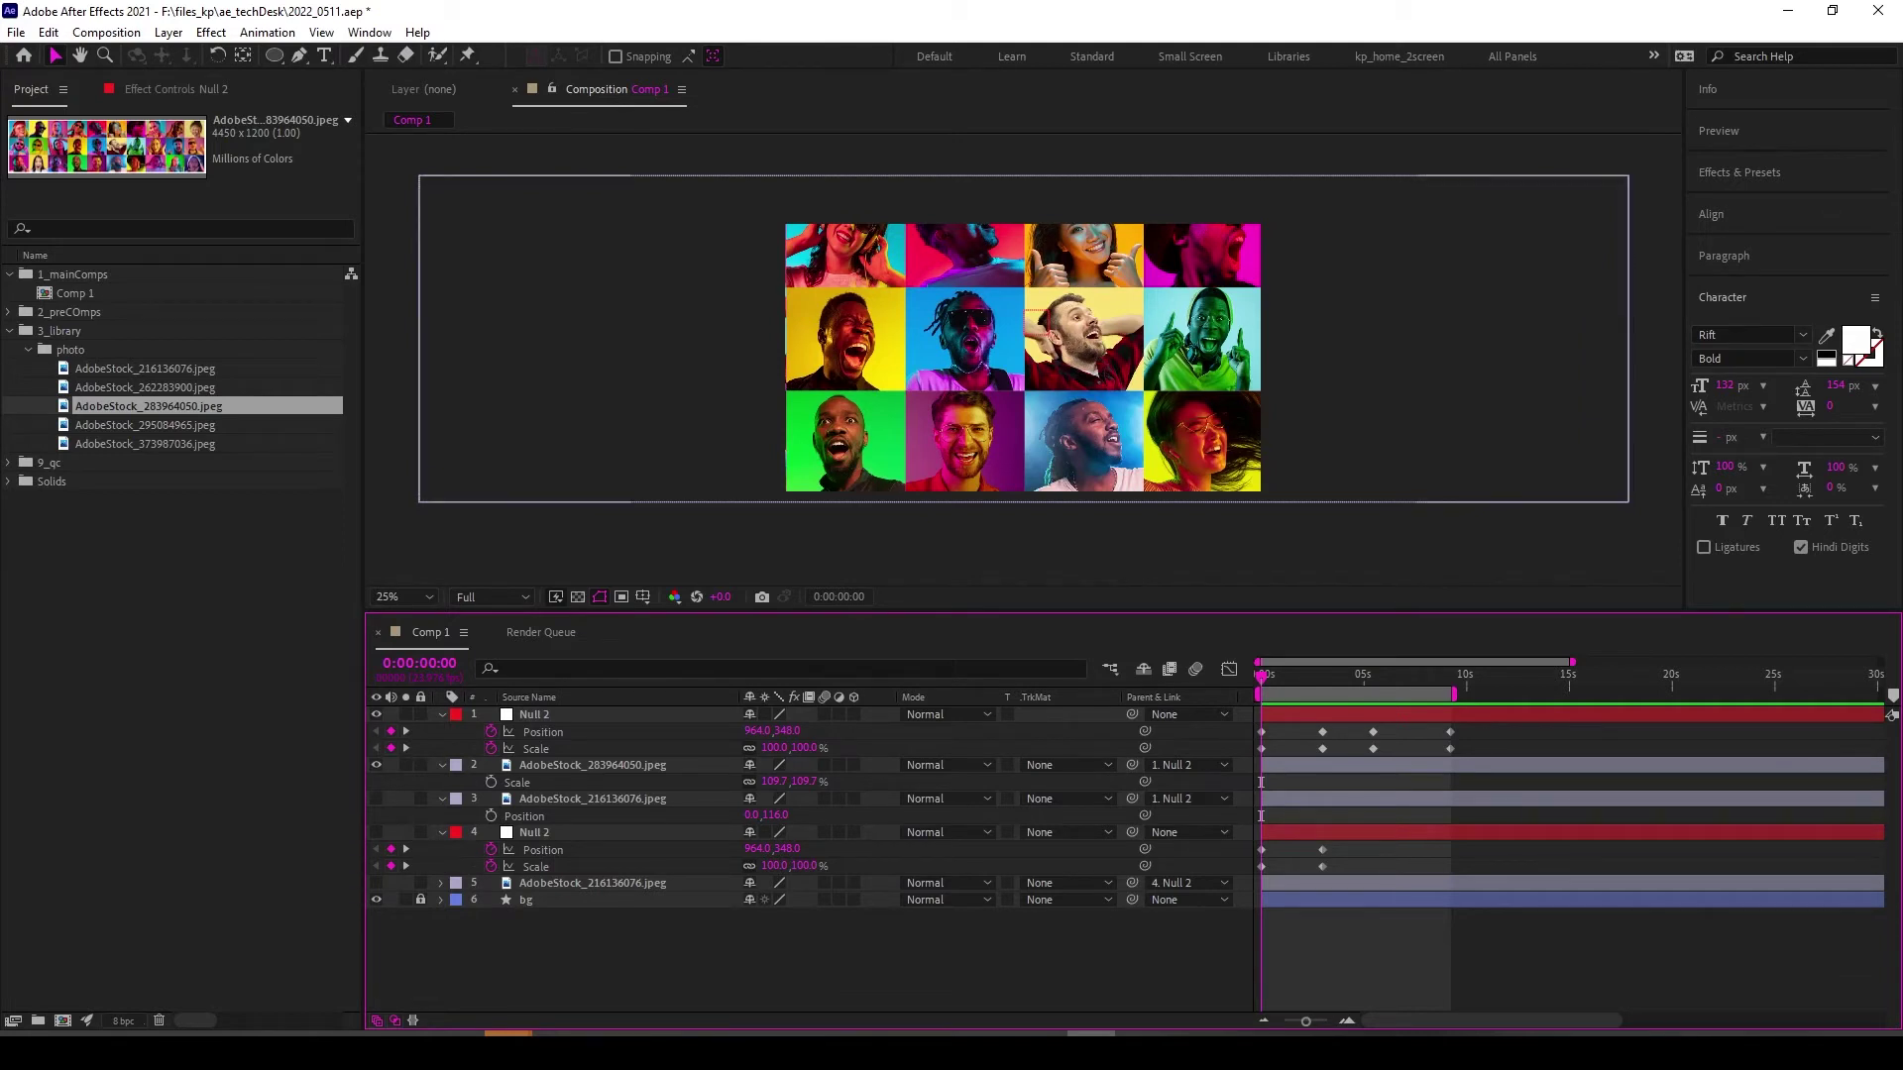
# Duplicate the grid photo and Null 2 as a backup, moving the copied photo up one layer.
pyautogui.click(593, 765)
pyautogui.click(534, 715)
pyautogui.hotkey('ctrl', 'Down')
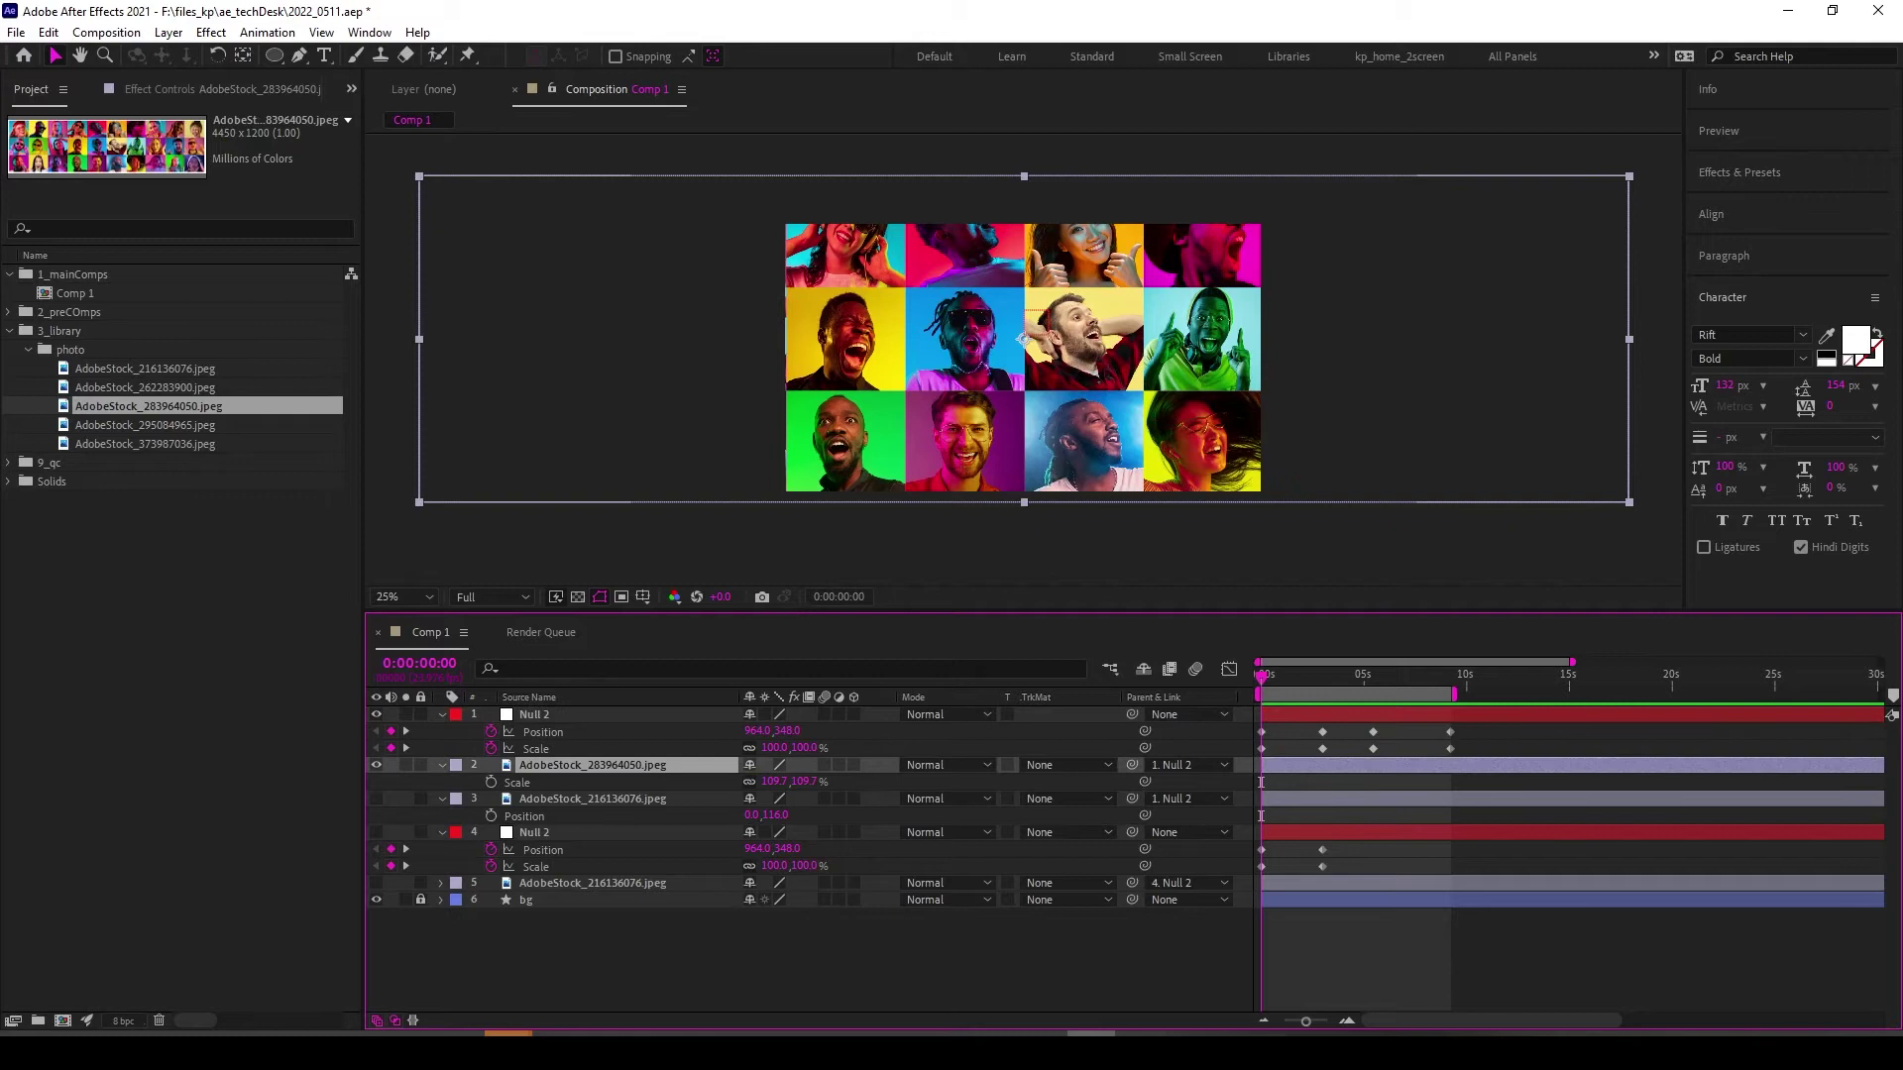
pyautogui.hotkey('ctrl', 'shift', 'Up')
pyautogui.hotkey('ctrl', 'd')
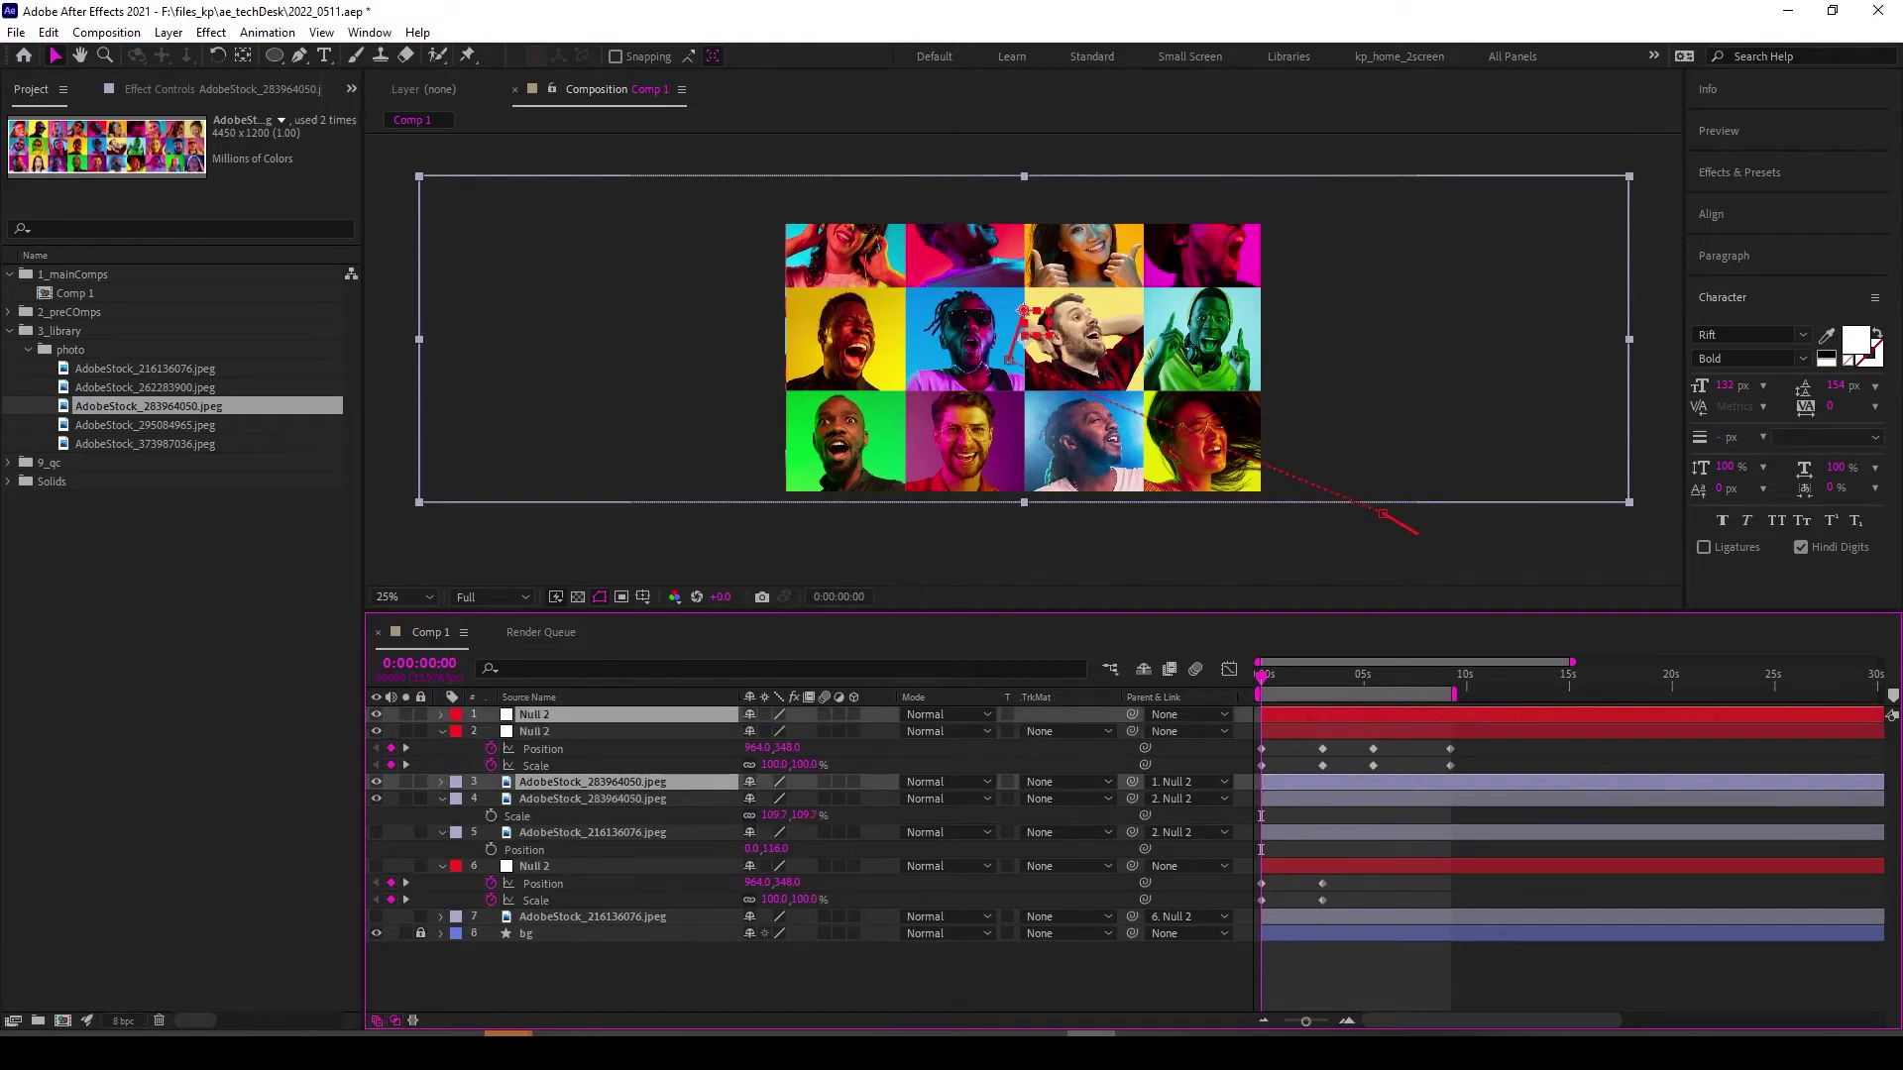
pyautogui.hotkey('ctrl', ']')
pyautogui.press('F2')
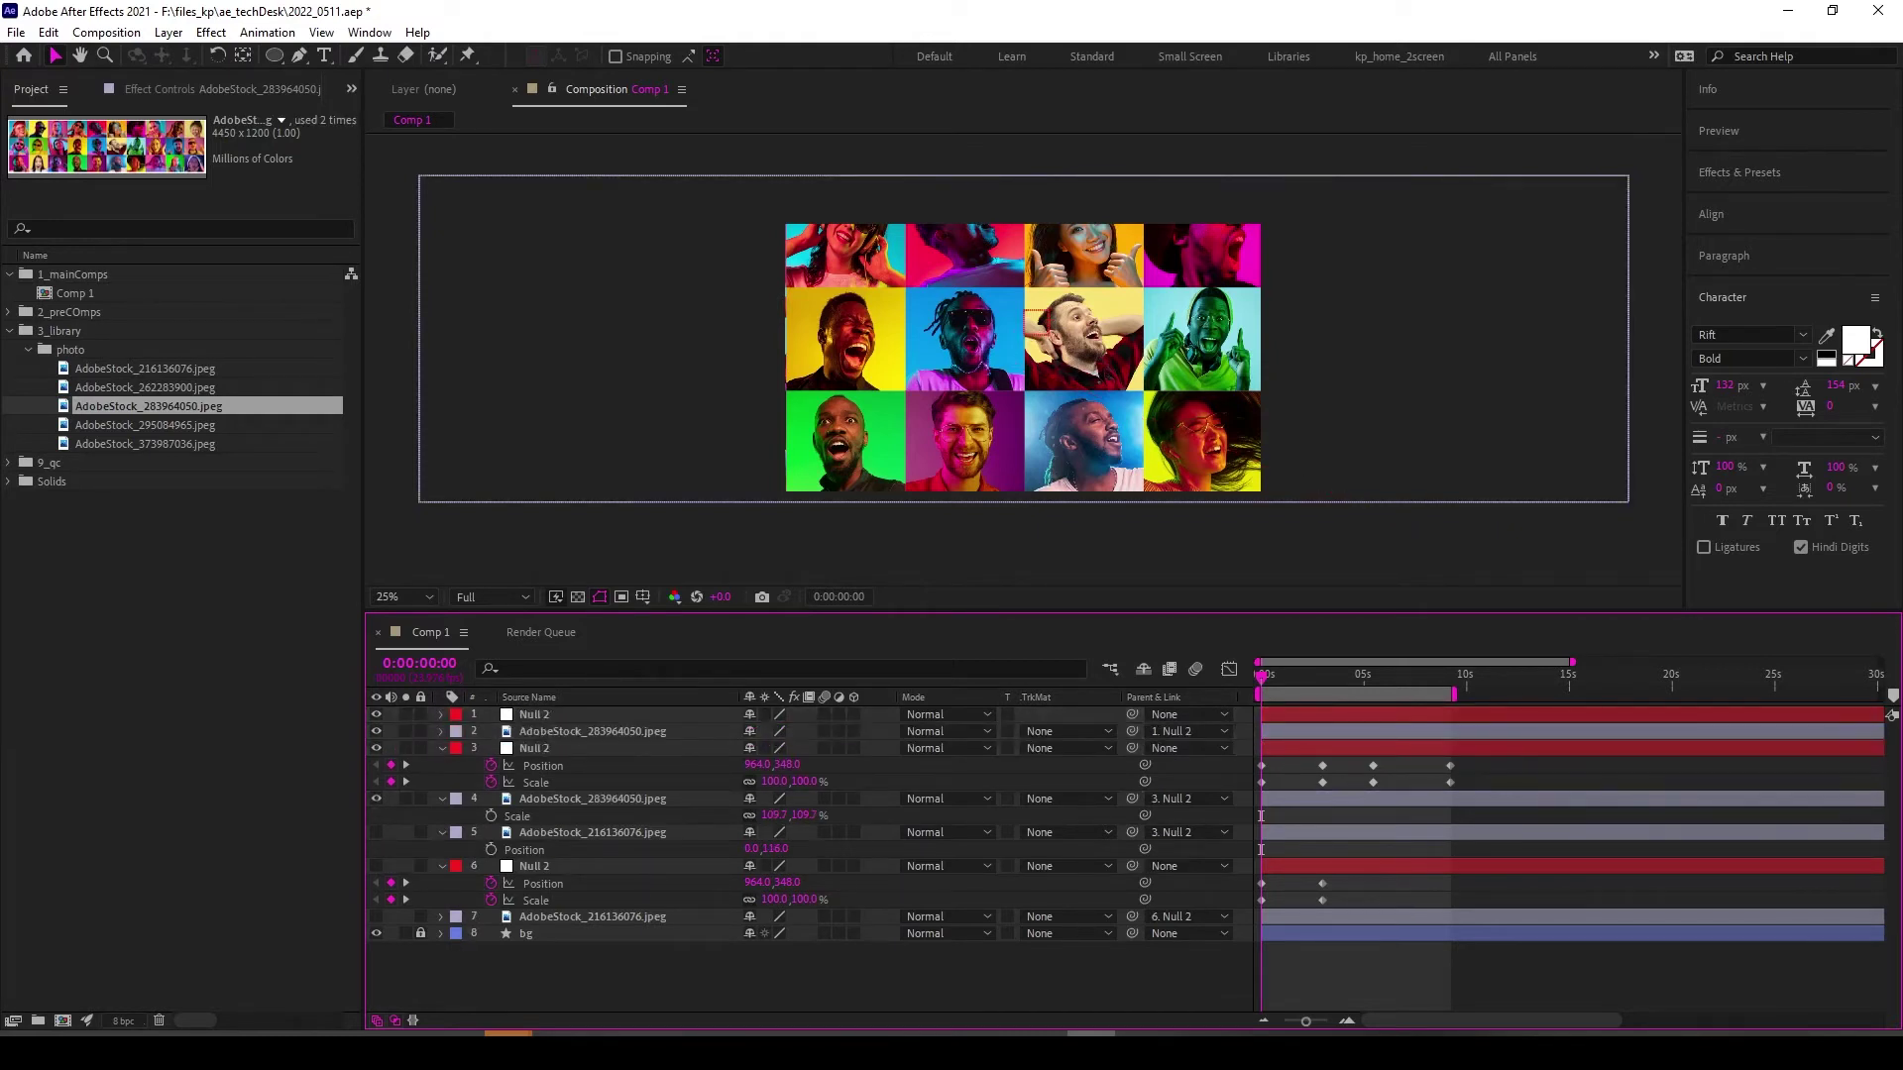
# Mark old layers 3–7 shy and hide them, then show Null 2's animated properties.
pyautogui.click(442, 748)
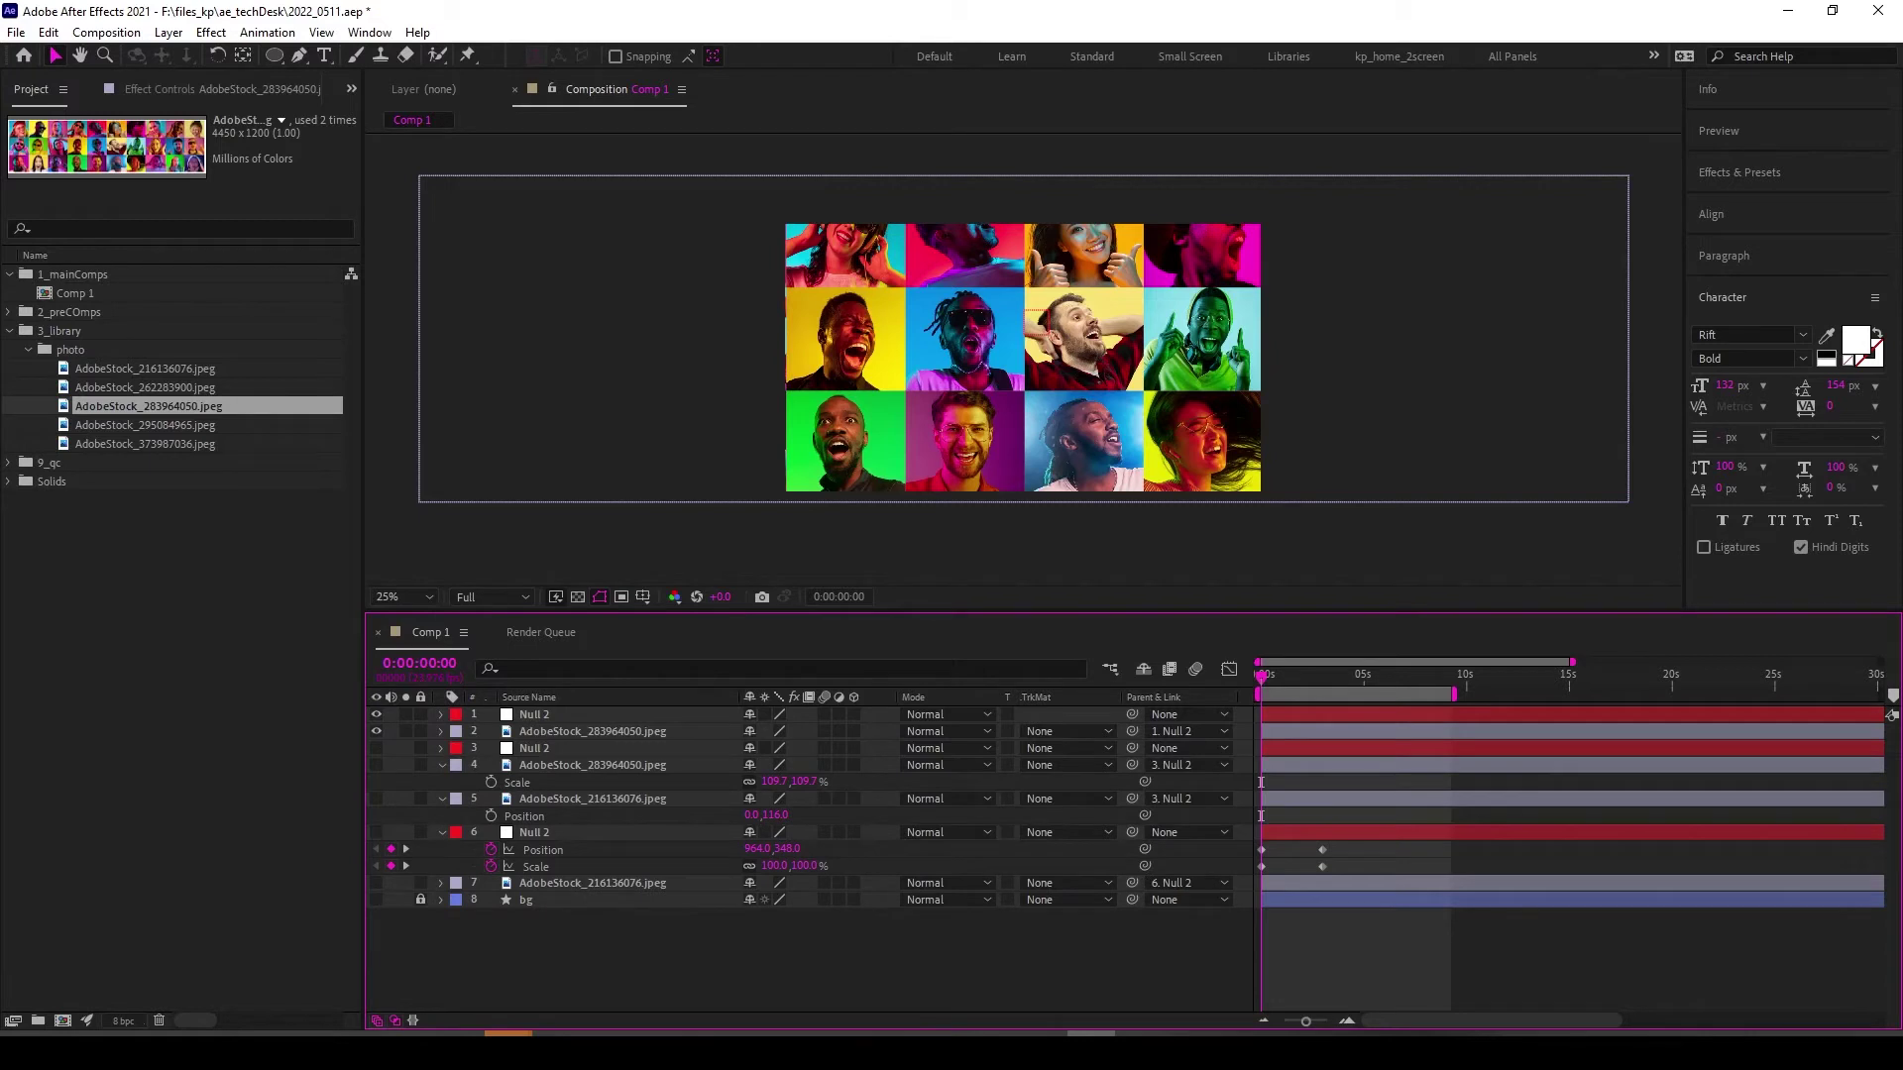
pyautogui.hotkey('ctrl', 'End')
pyautogui.hotkey('ctrl', 'shift', 'Up')
pyautogui.hotkey('ctrl', 'shift', 'Up')
pyautogui.hotkey('ctrl', 'shift', 'Up')
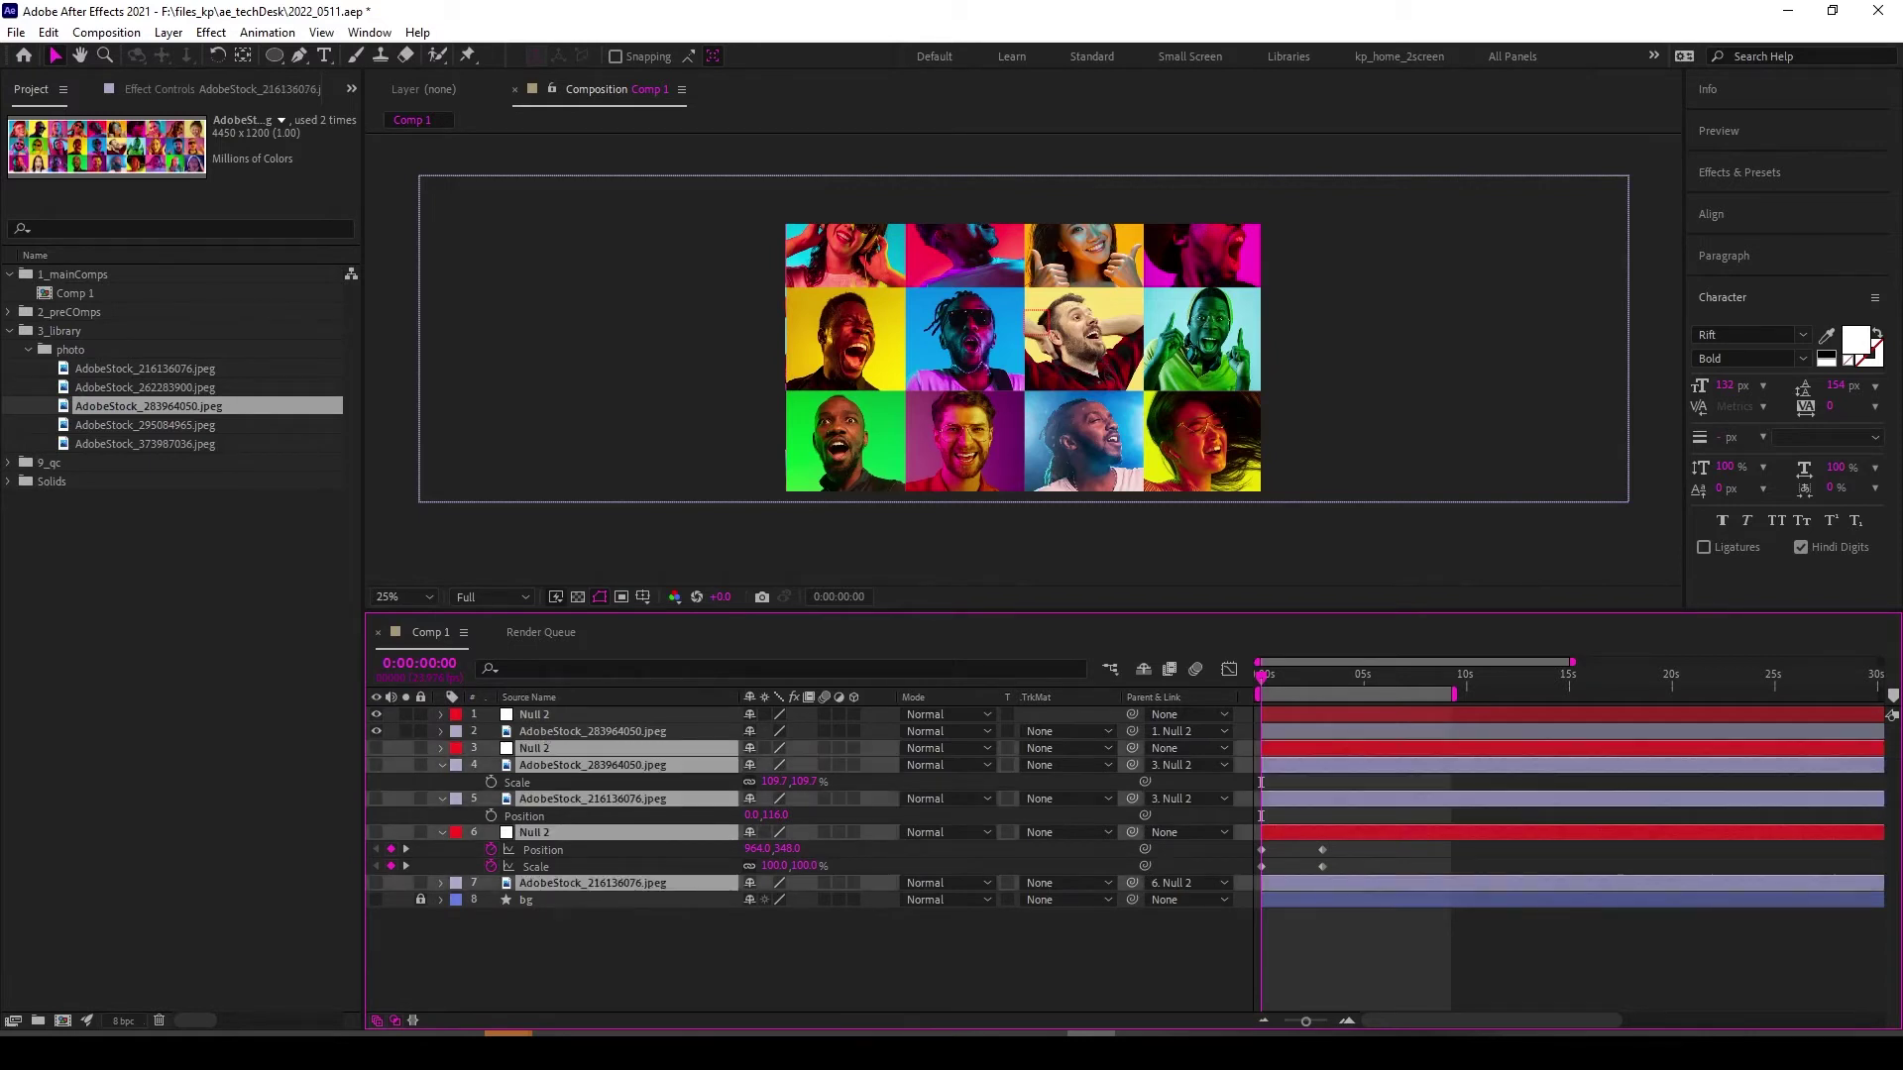
pyautogui.click(1143, 669)
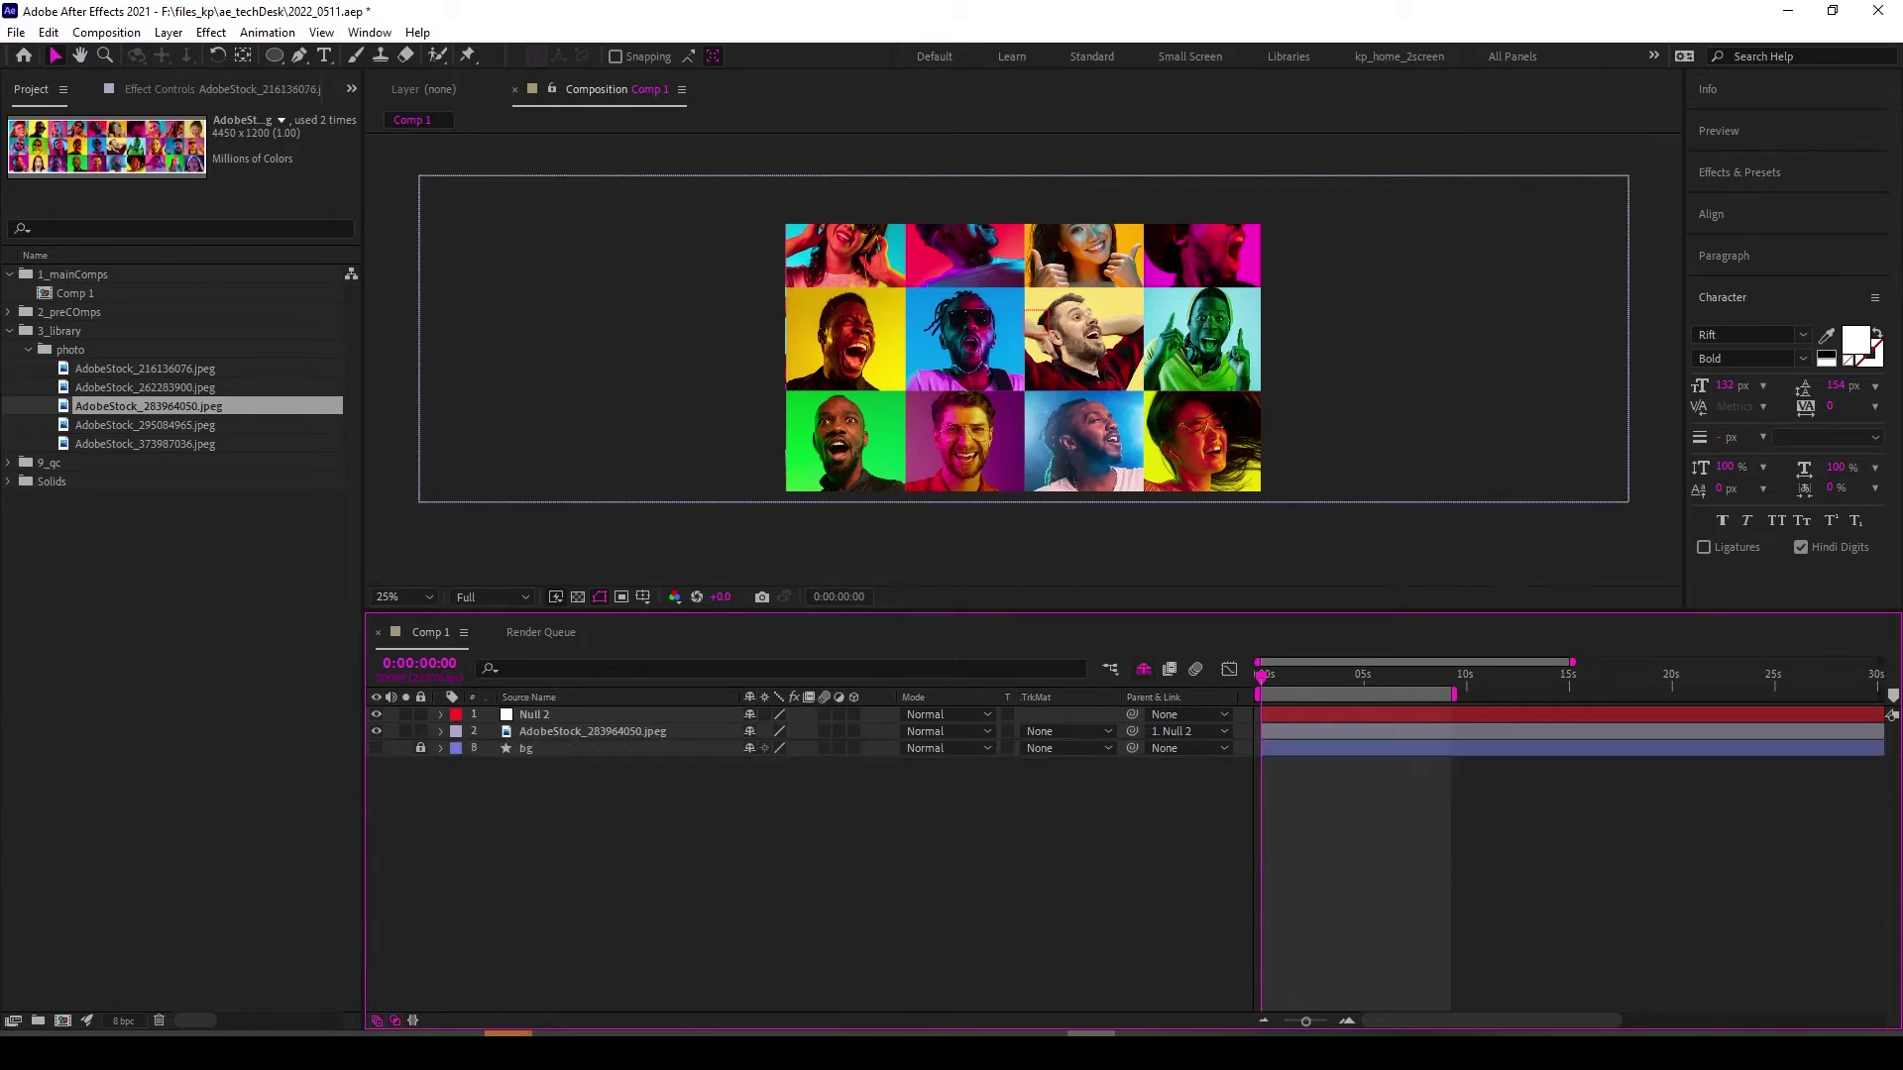
pyautogui.click(1260, 731)
pyautogui.hotkey('ctrl', 'Up')
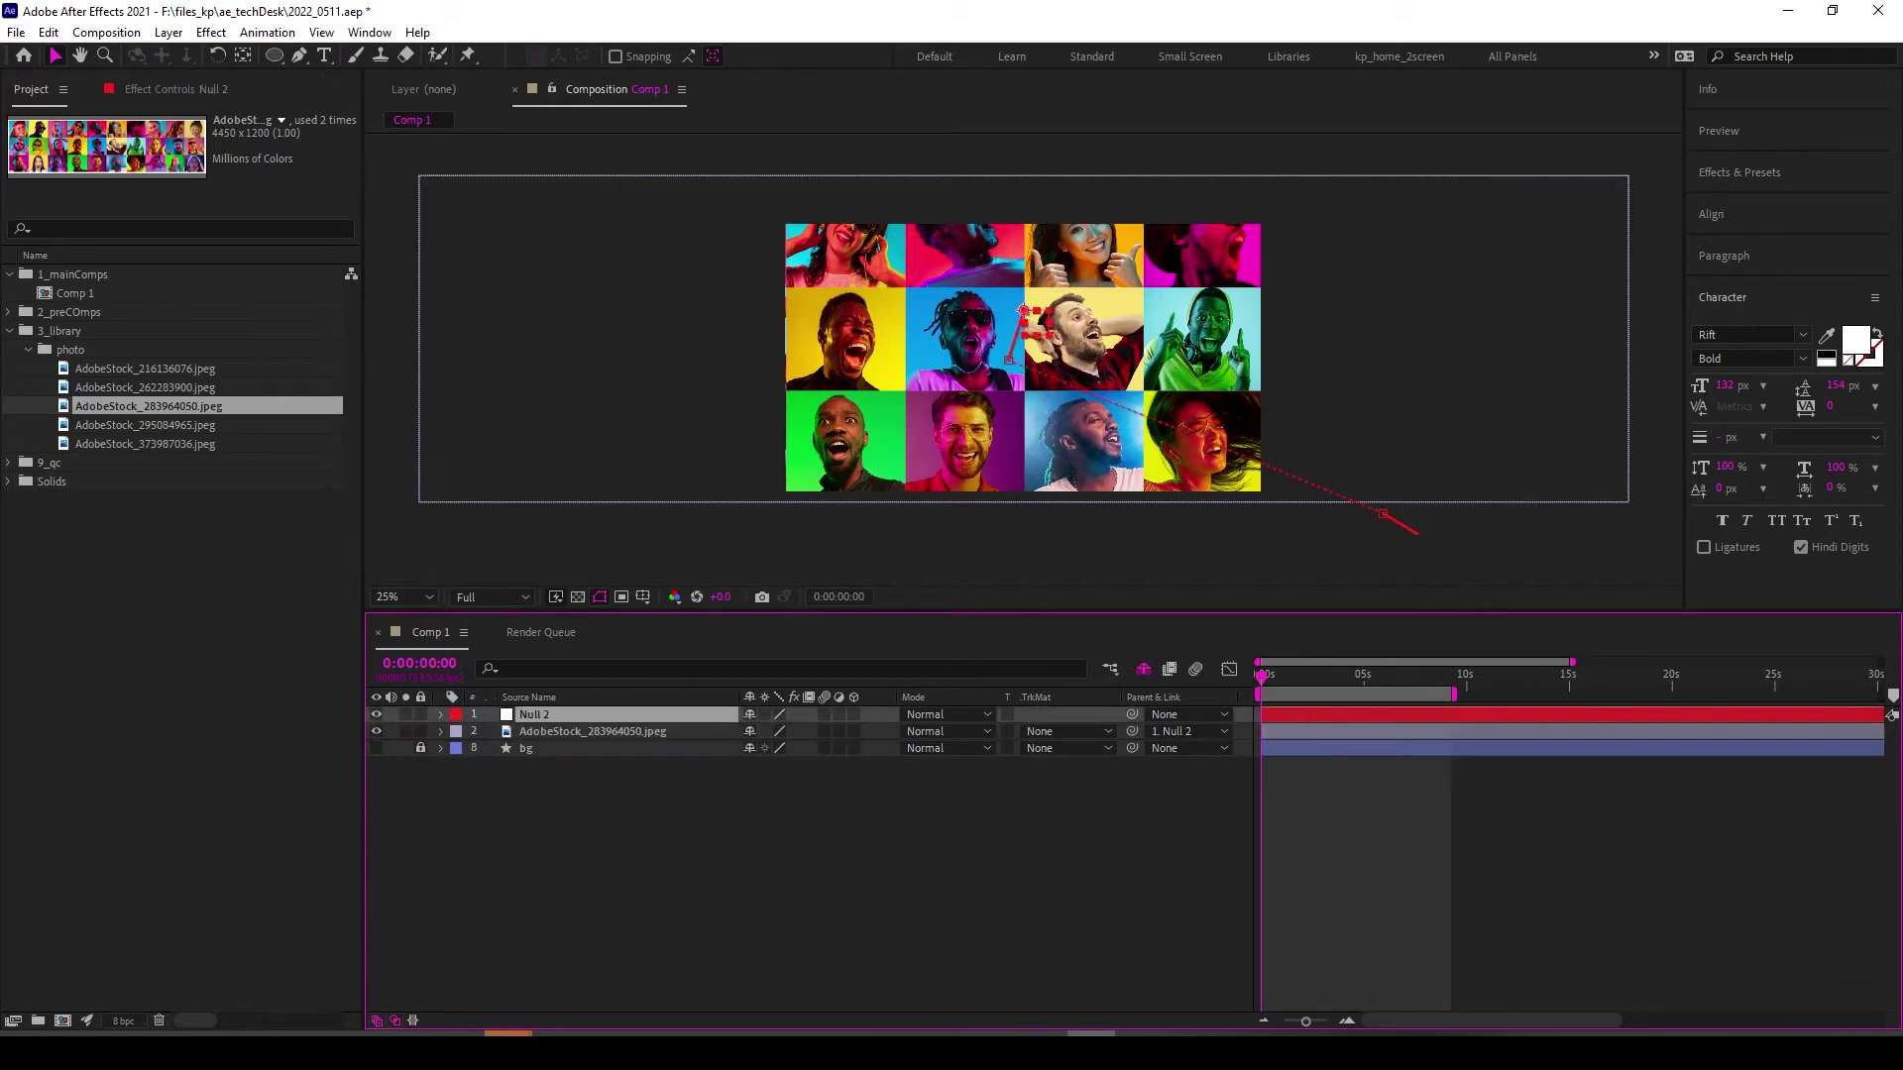
pyautogui.press('a')
pyautogui.press('u')
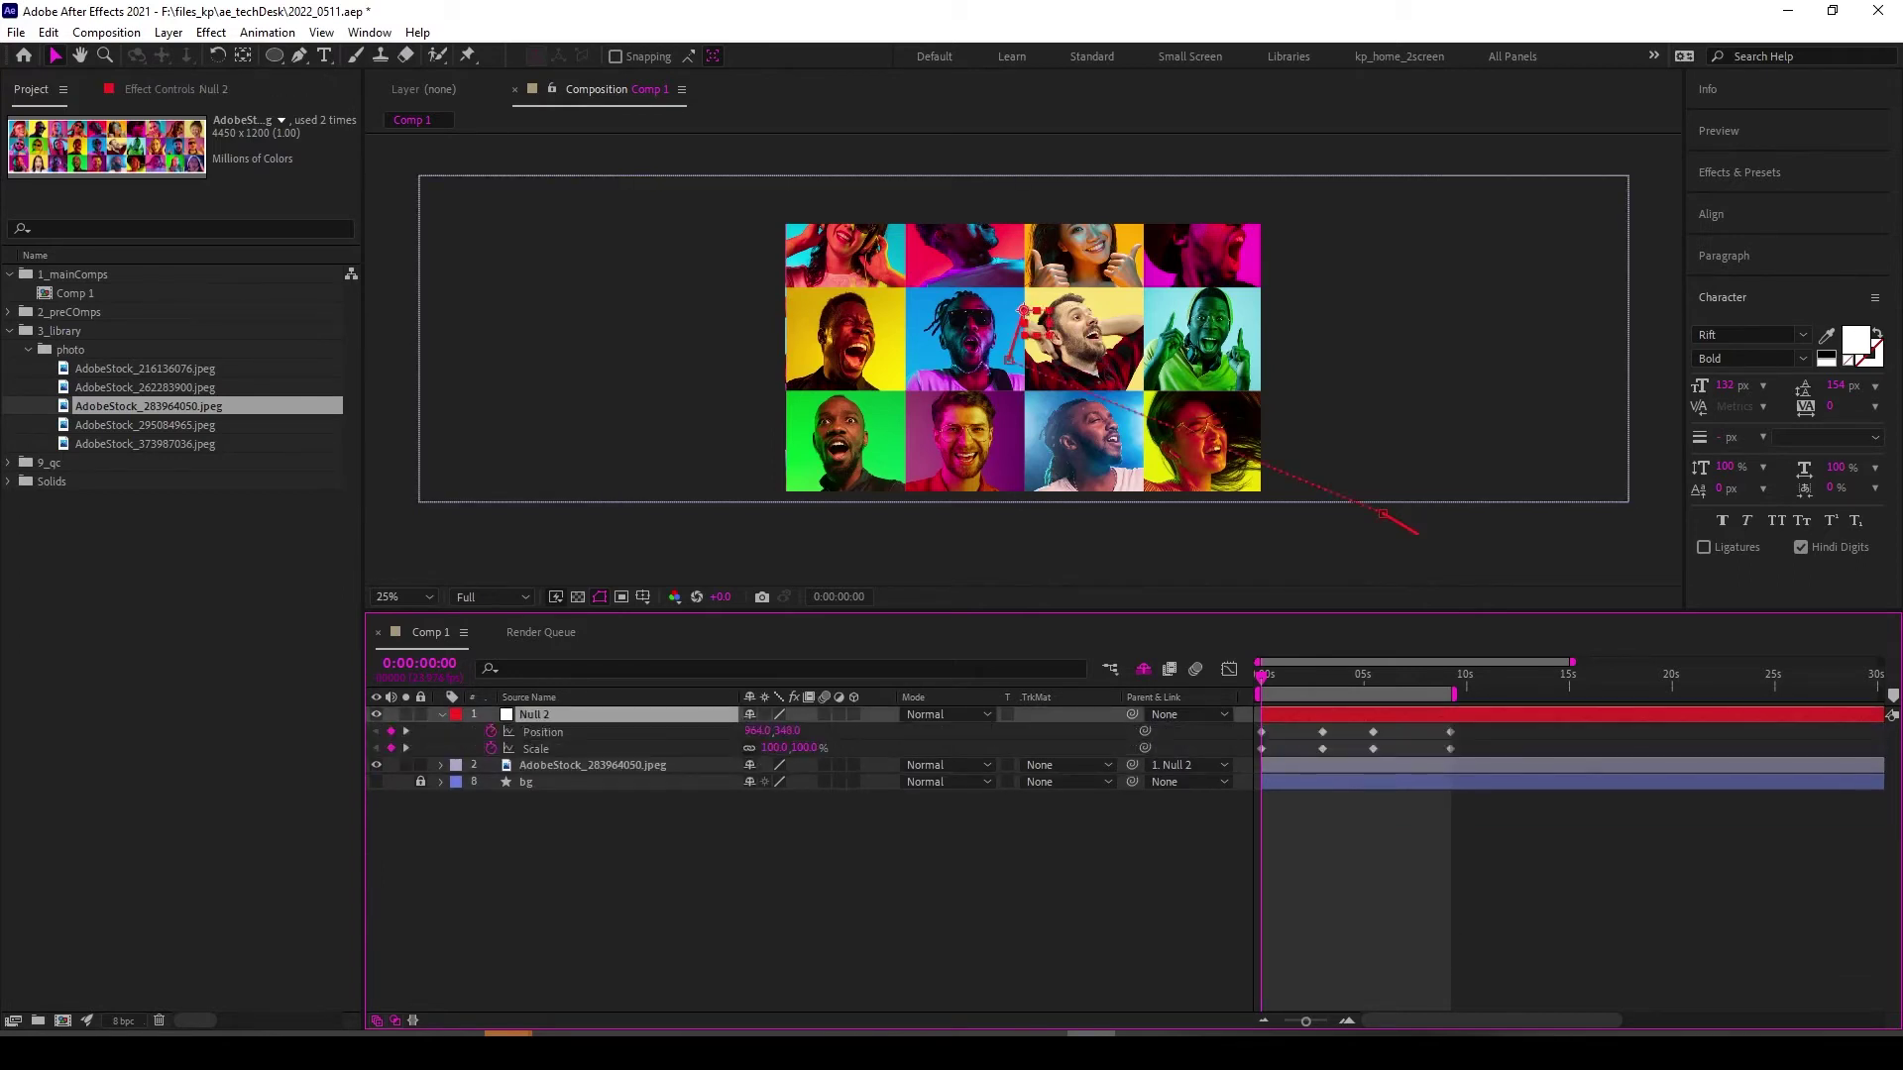
pyautogui.press('F2')
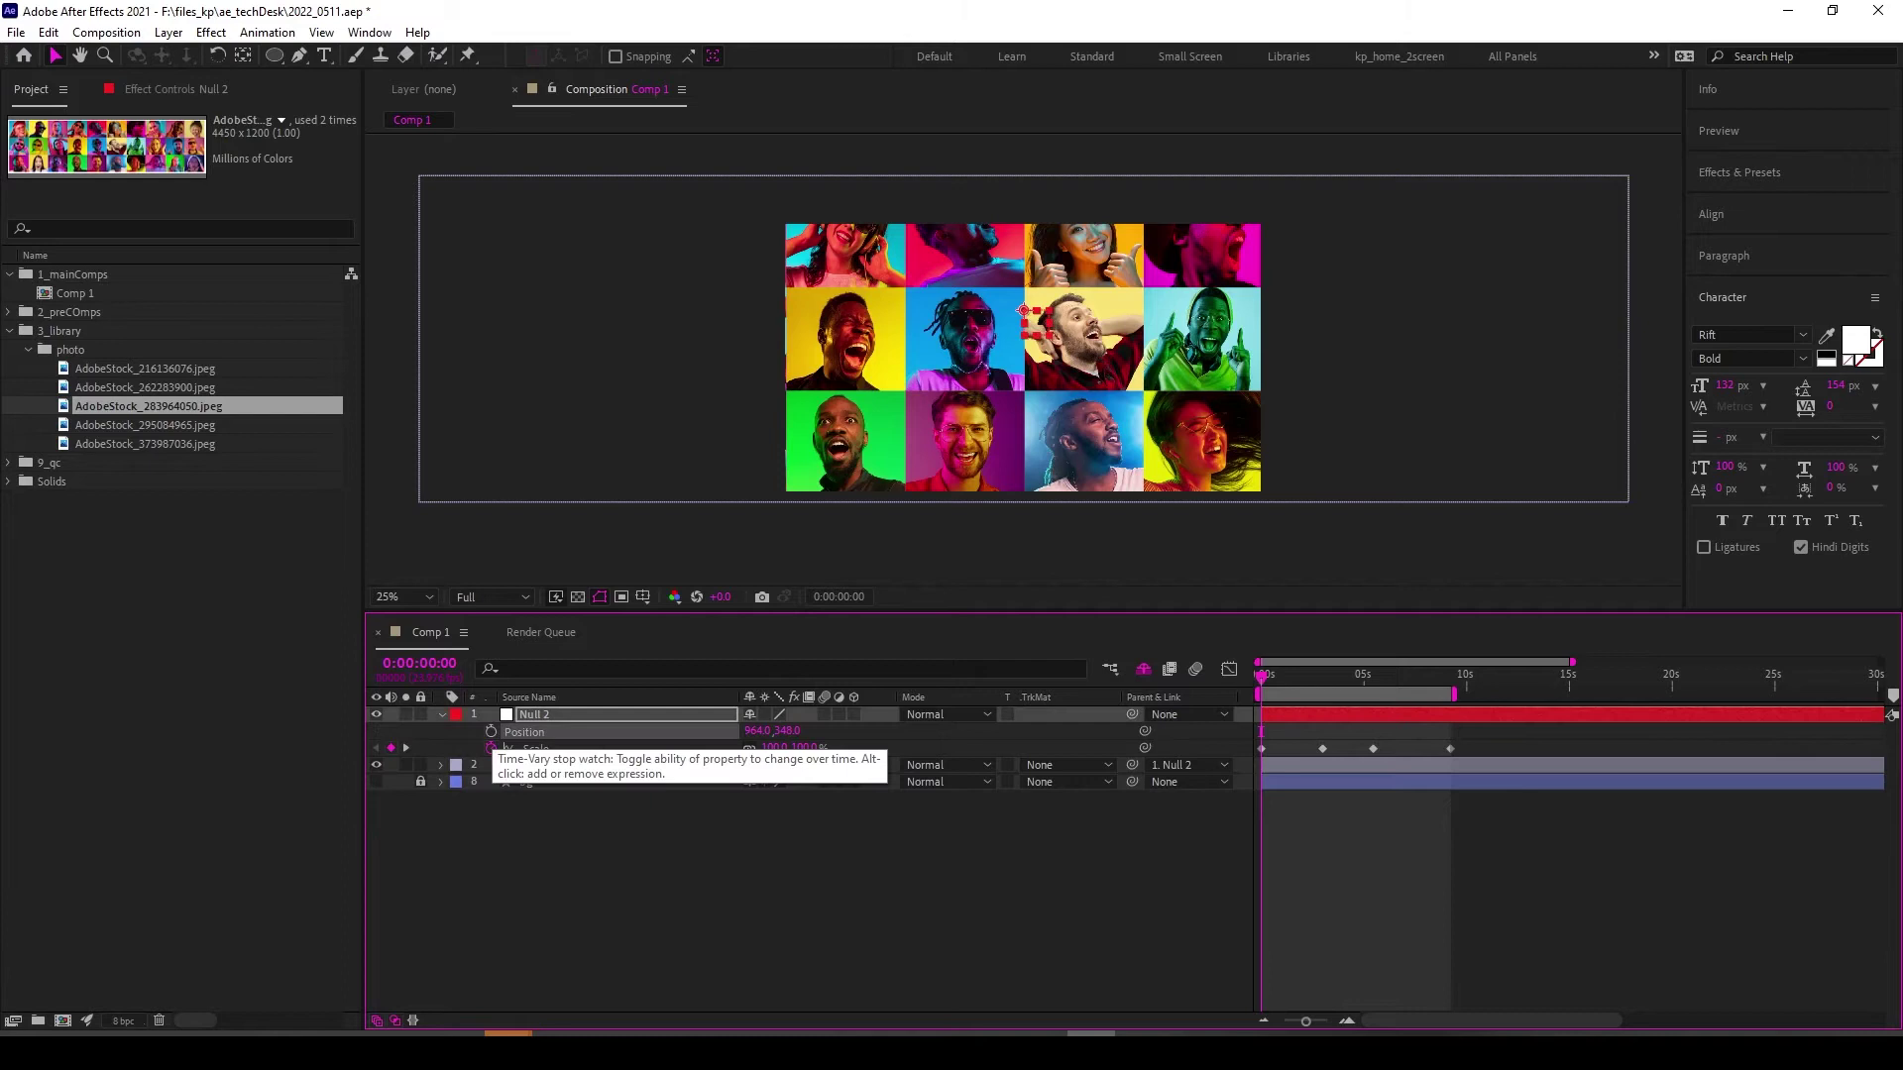
# Turn off Null 2's Position stopwatch, set Position to 960, 540, and preview the scale-only zoom.
pyautogui.click(490, 731)
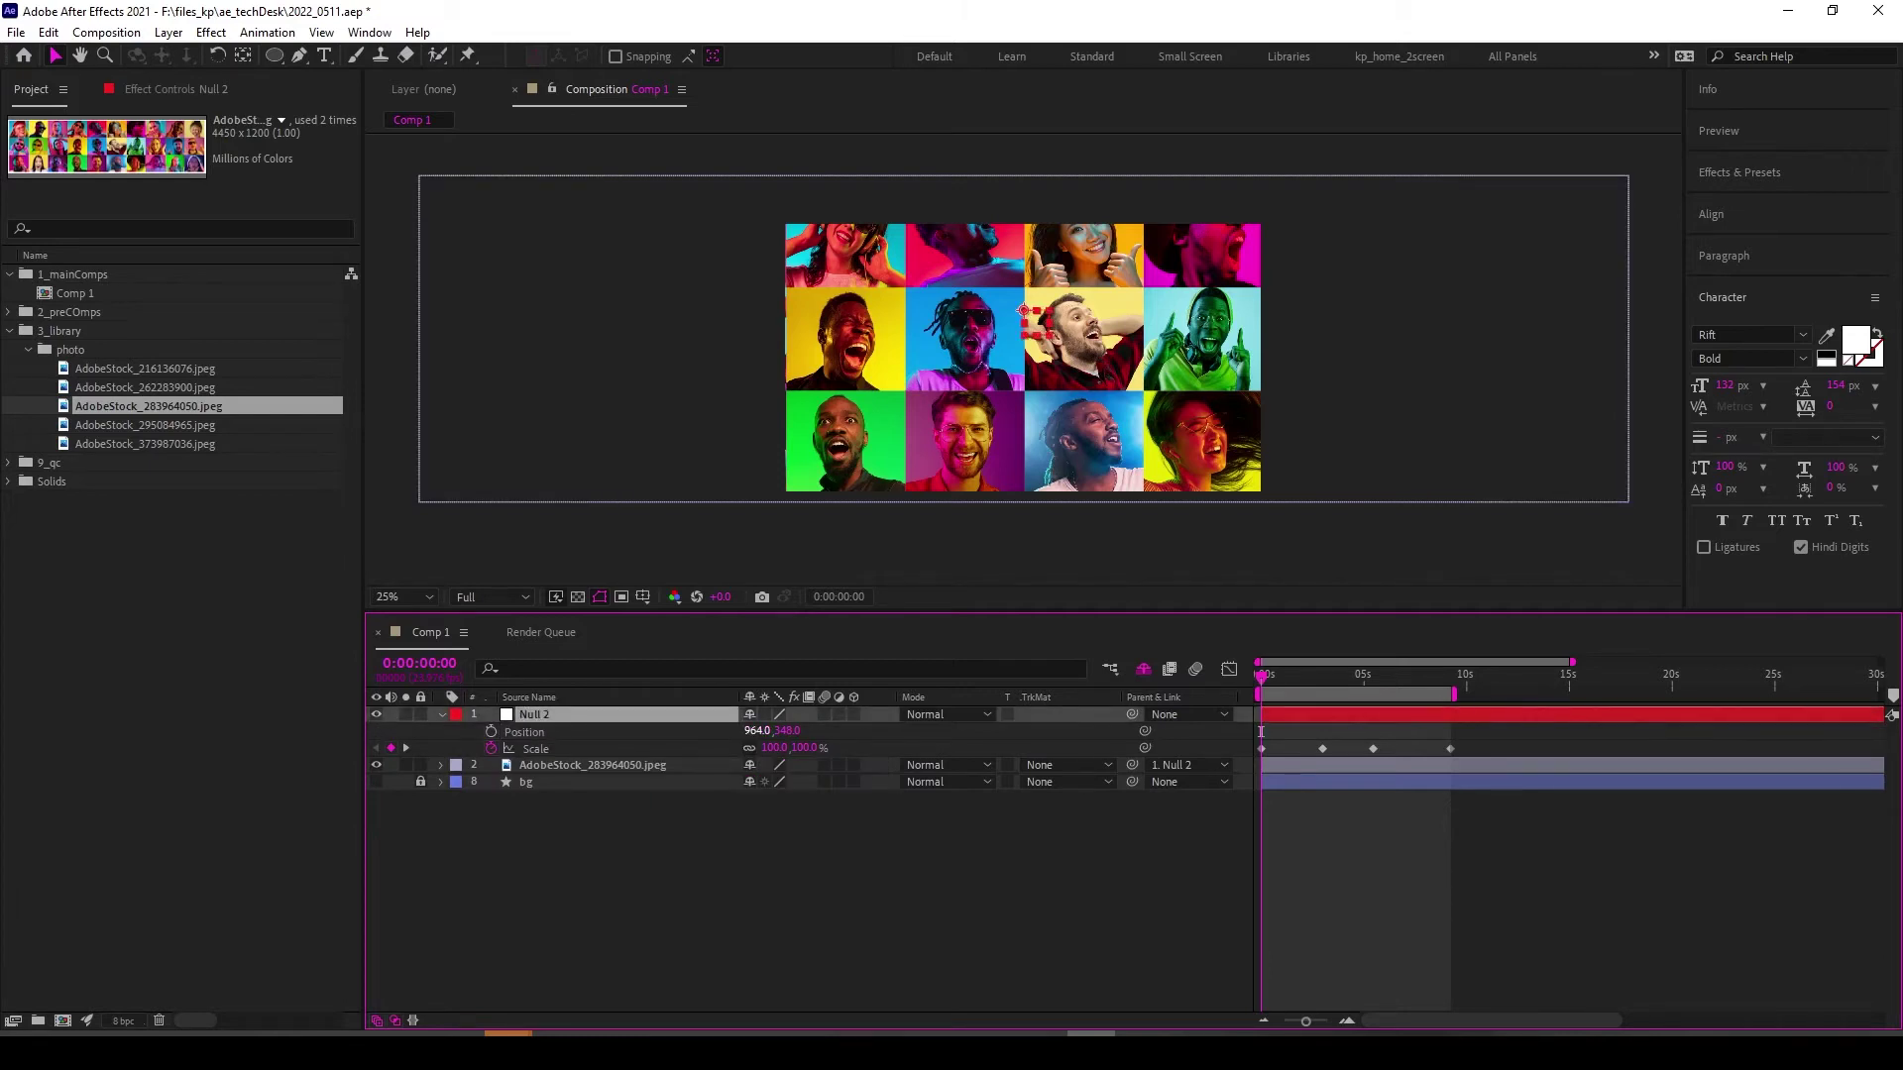
pyautogui.press('.')
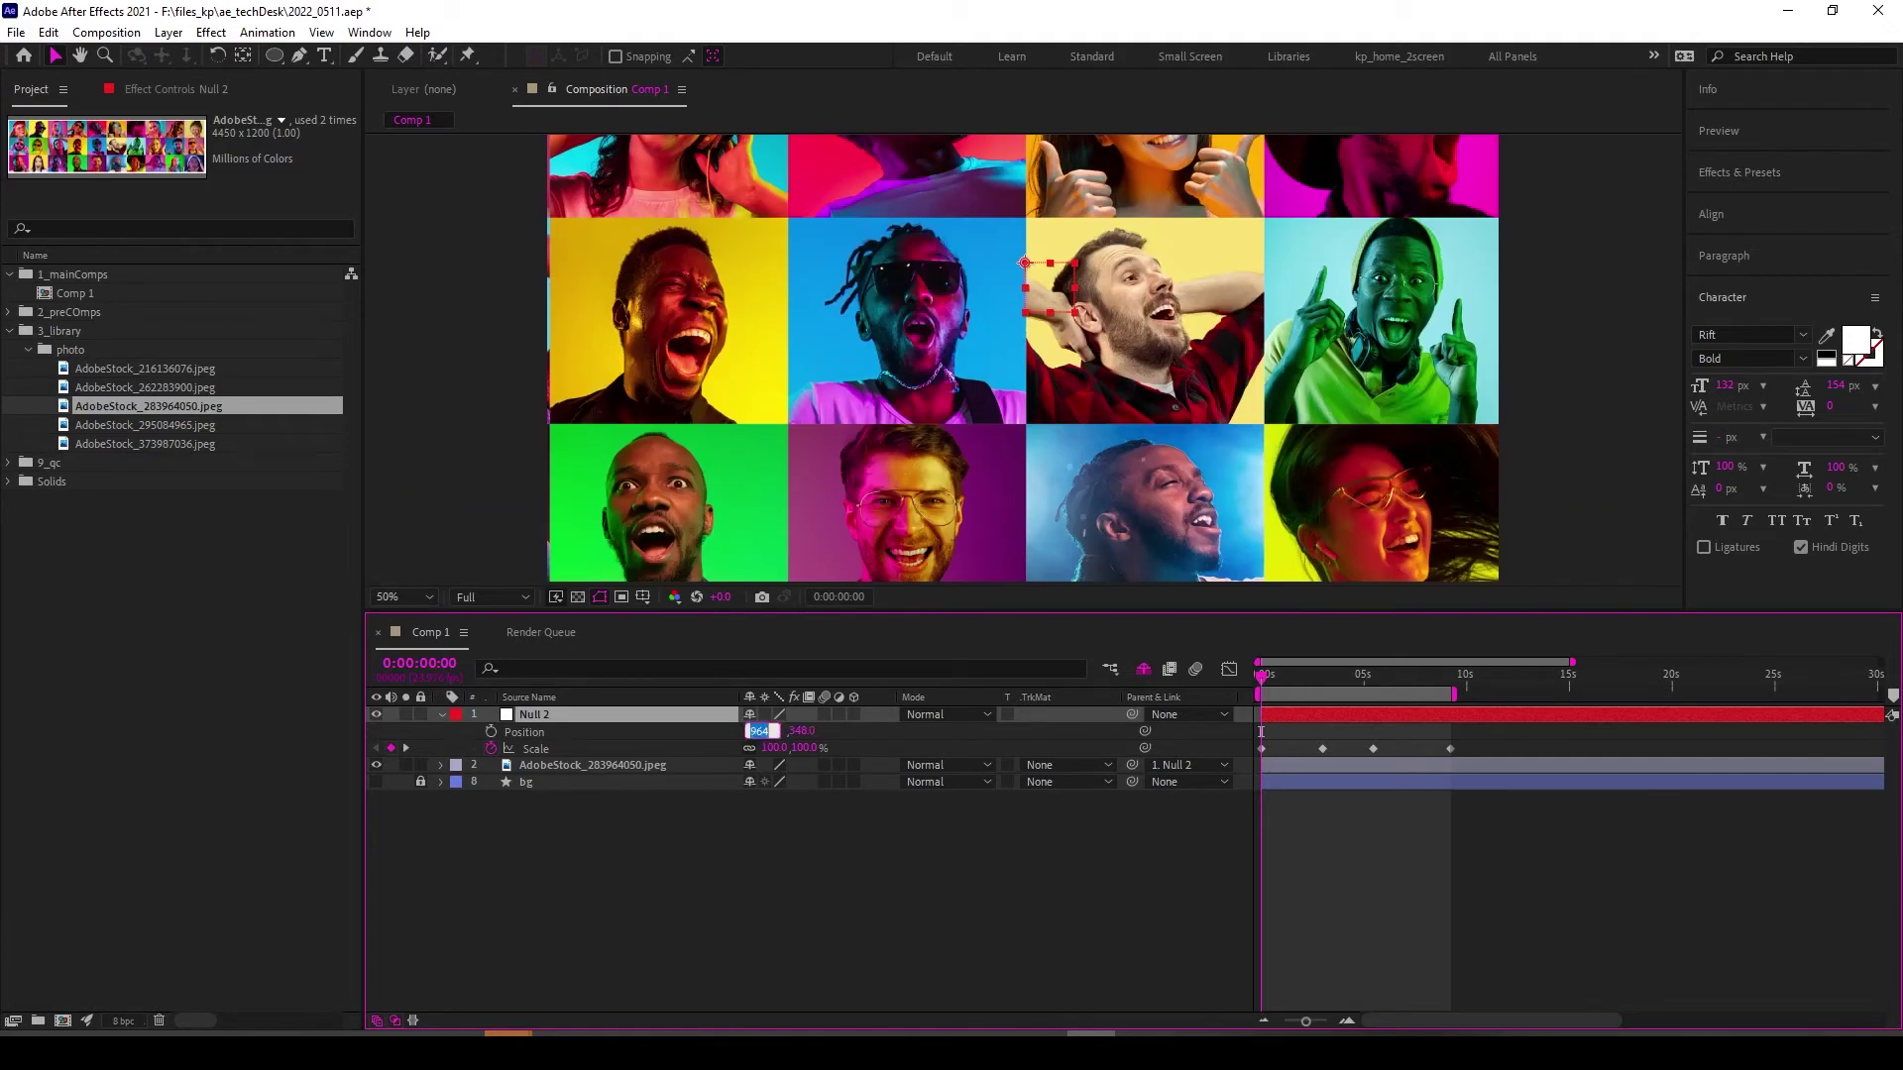
pyautogui.press('Tab')
pyautogui.write('540')
pyautogui.press('Return')
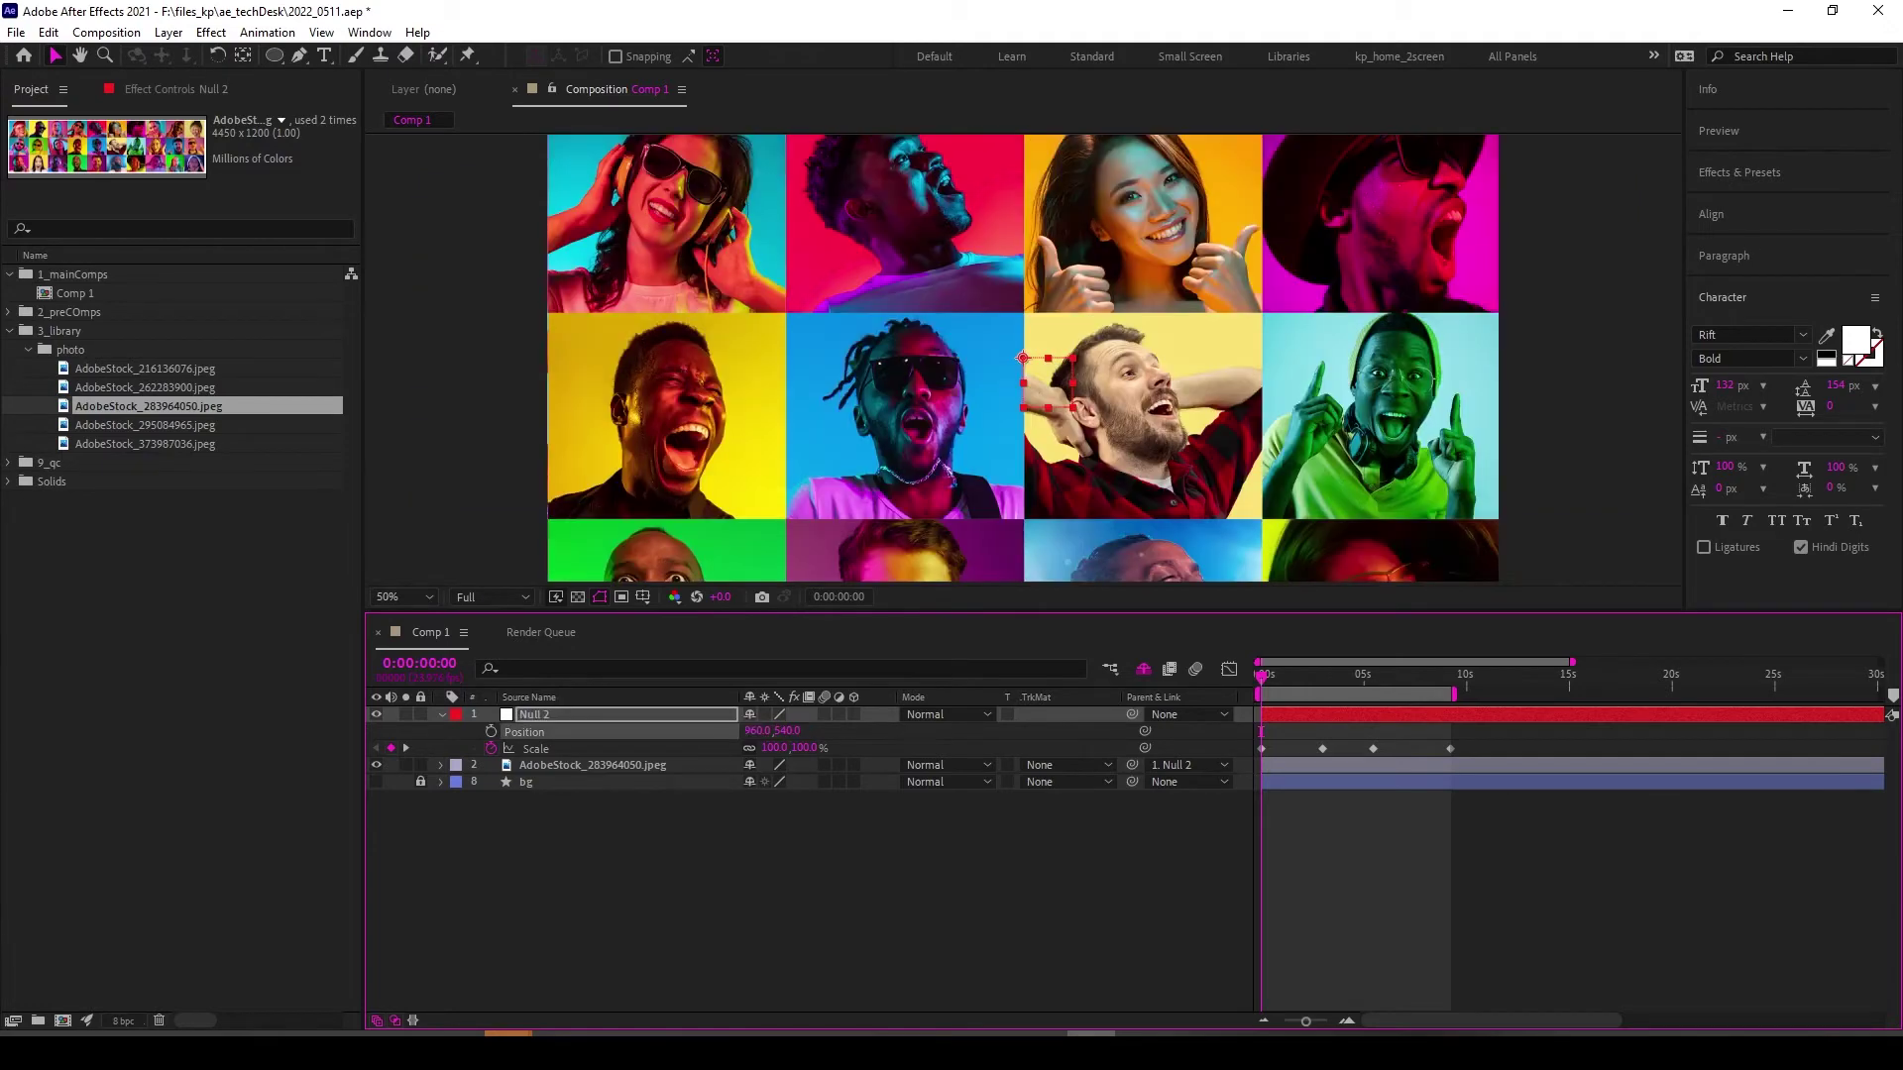
pyautogui.press('F2')
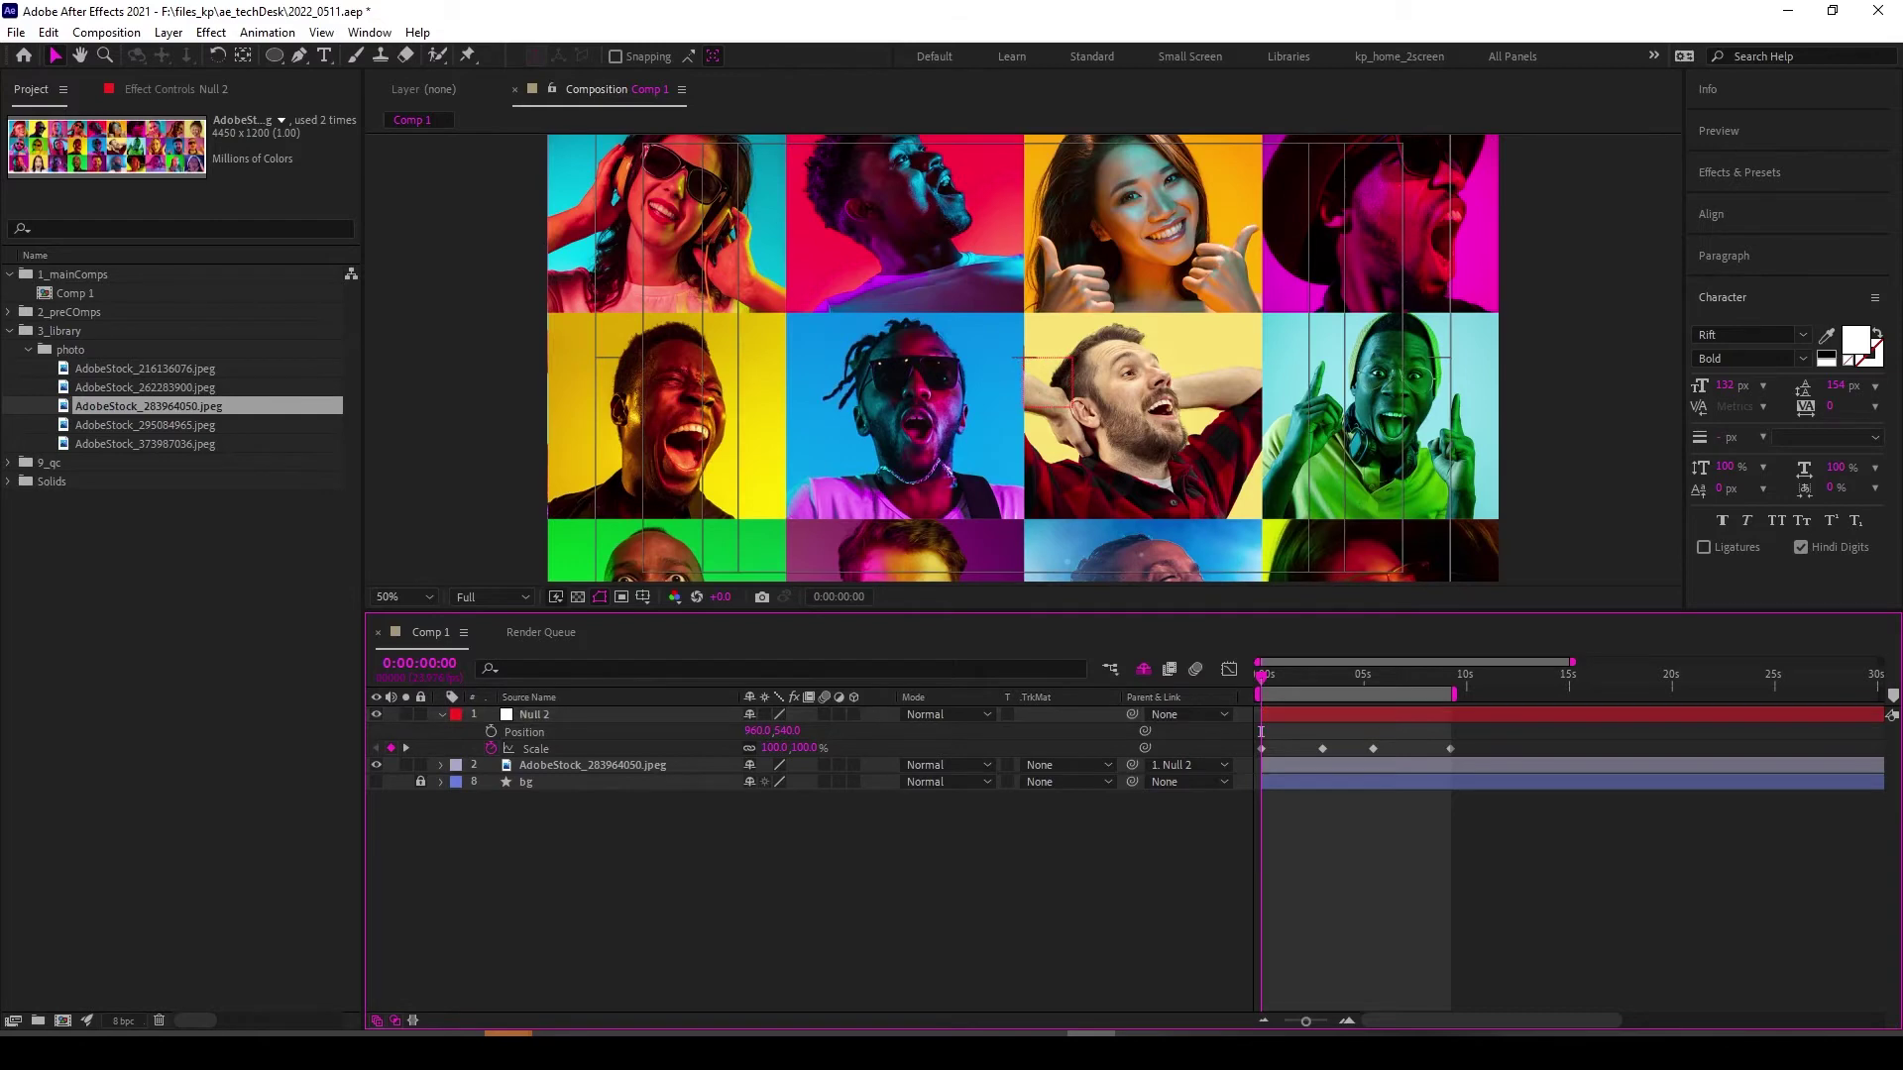
pyautogui.press(',')
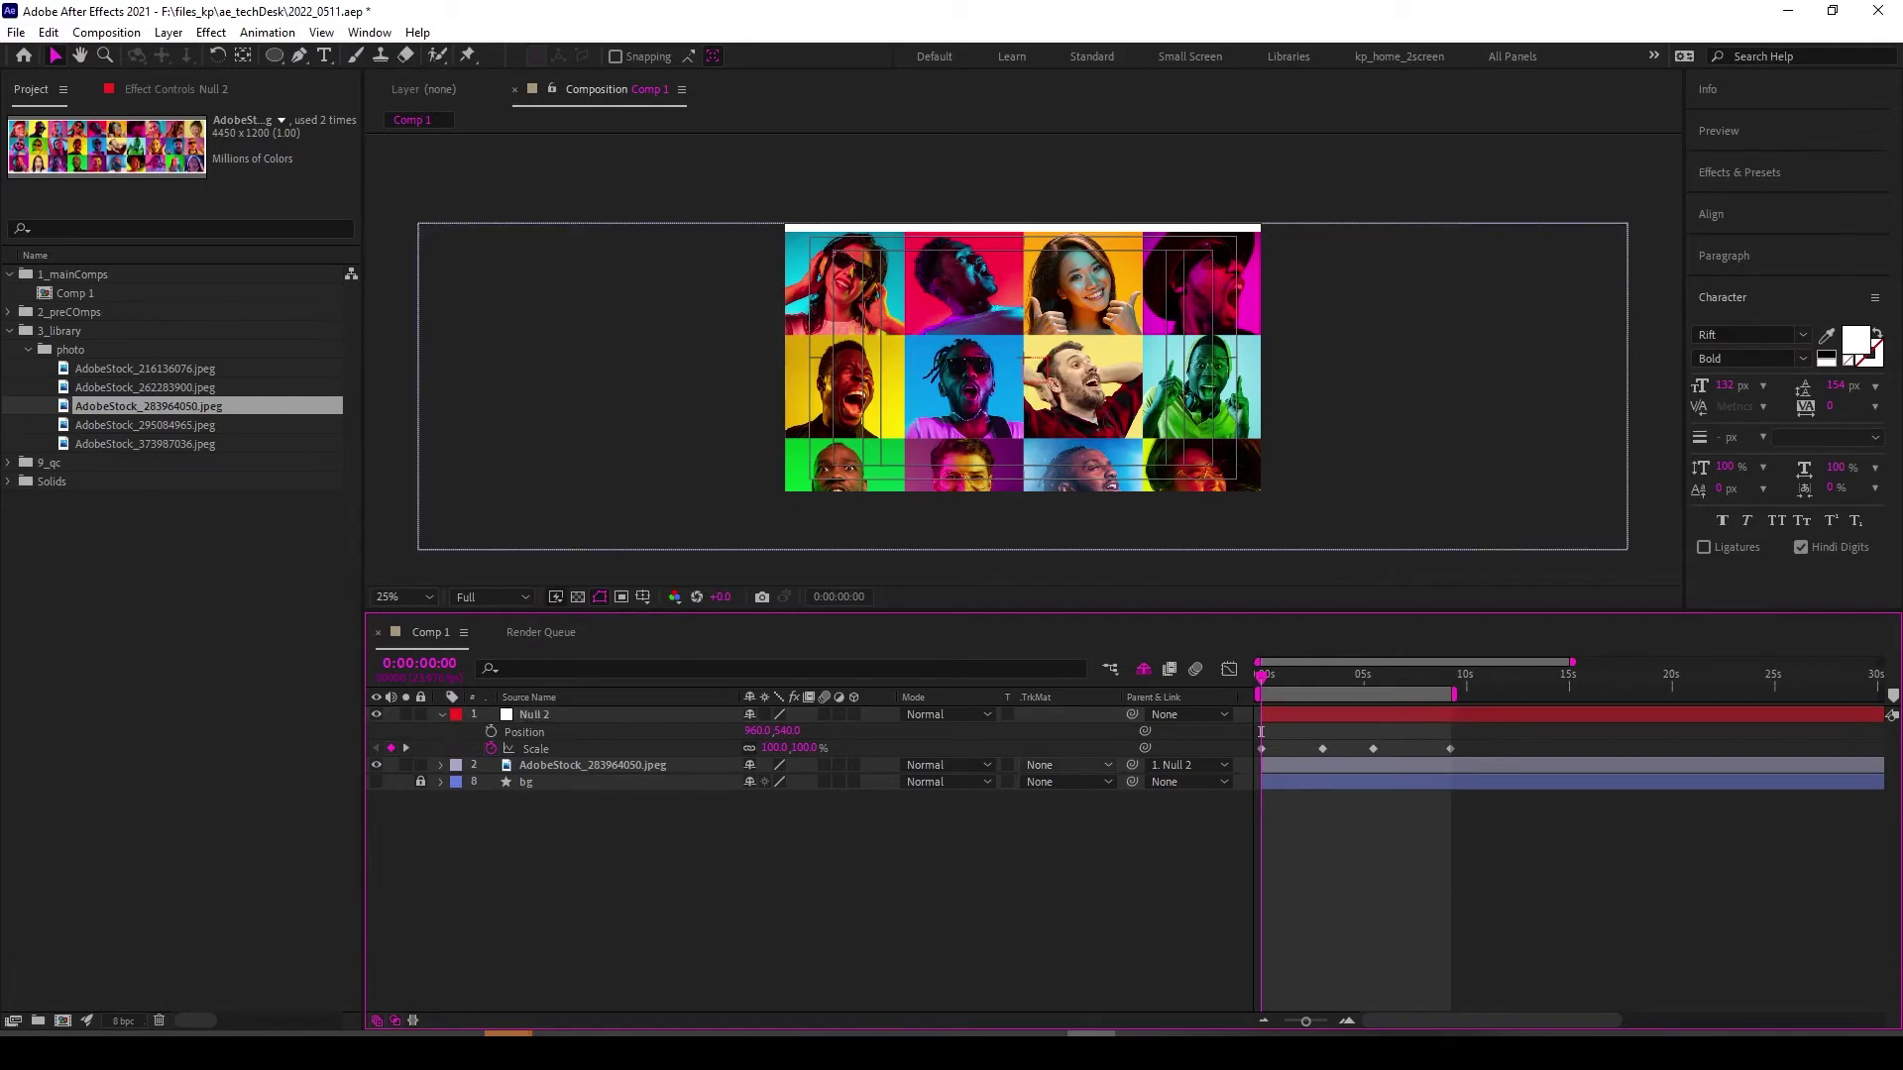
pyautogui.press('space')
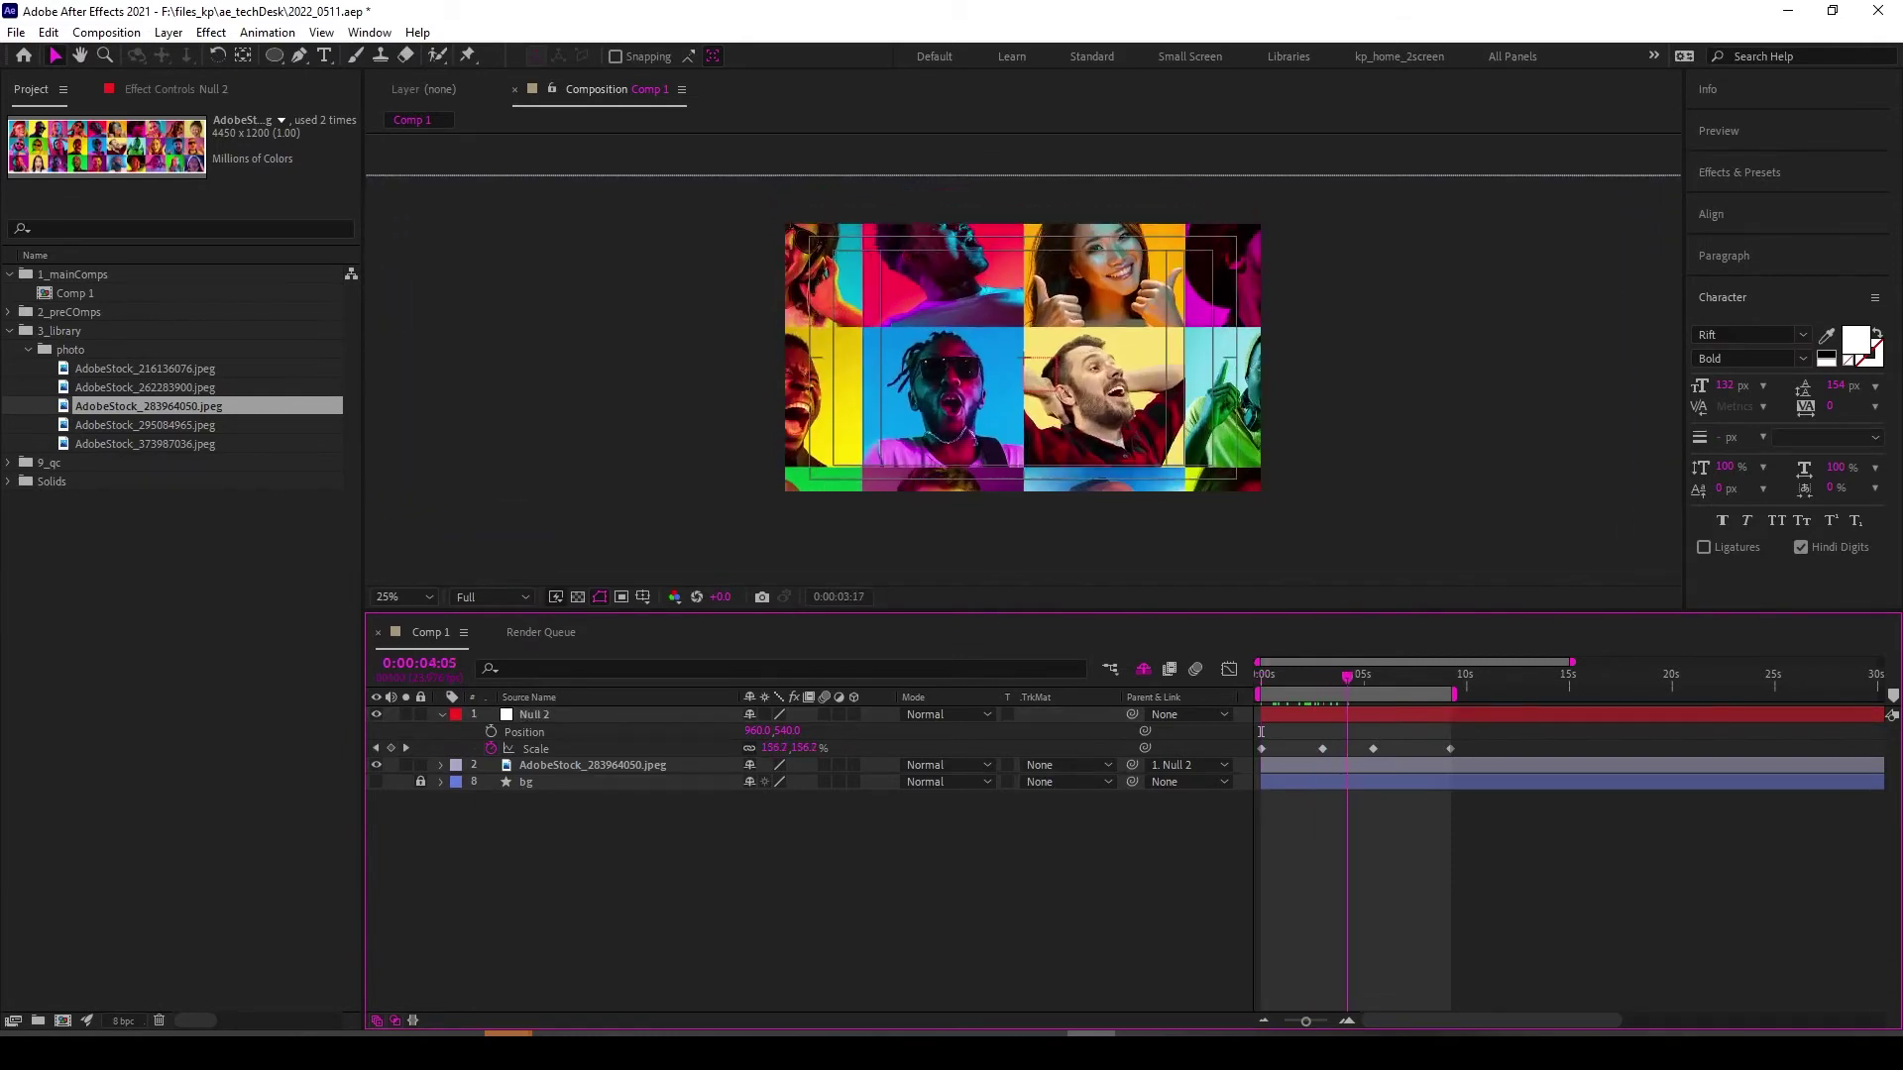
# Stop the preview and start keyframing Null 2's Anchor Point at frame zero.
pyautogui.press('space')
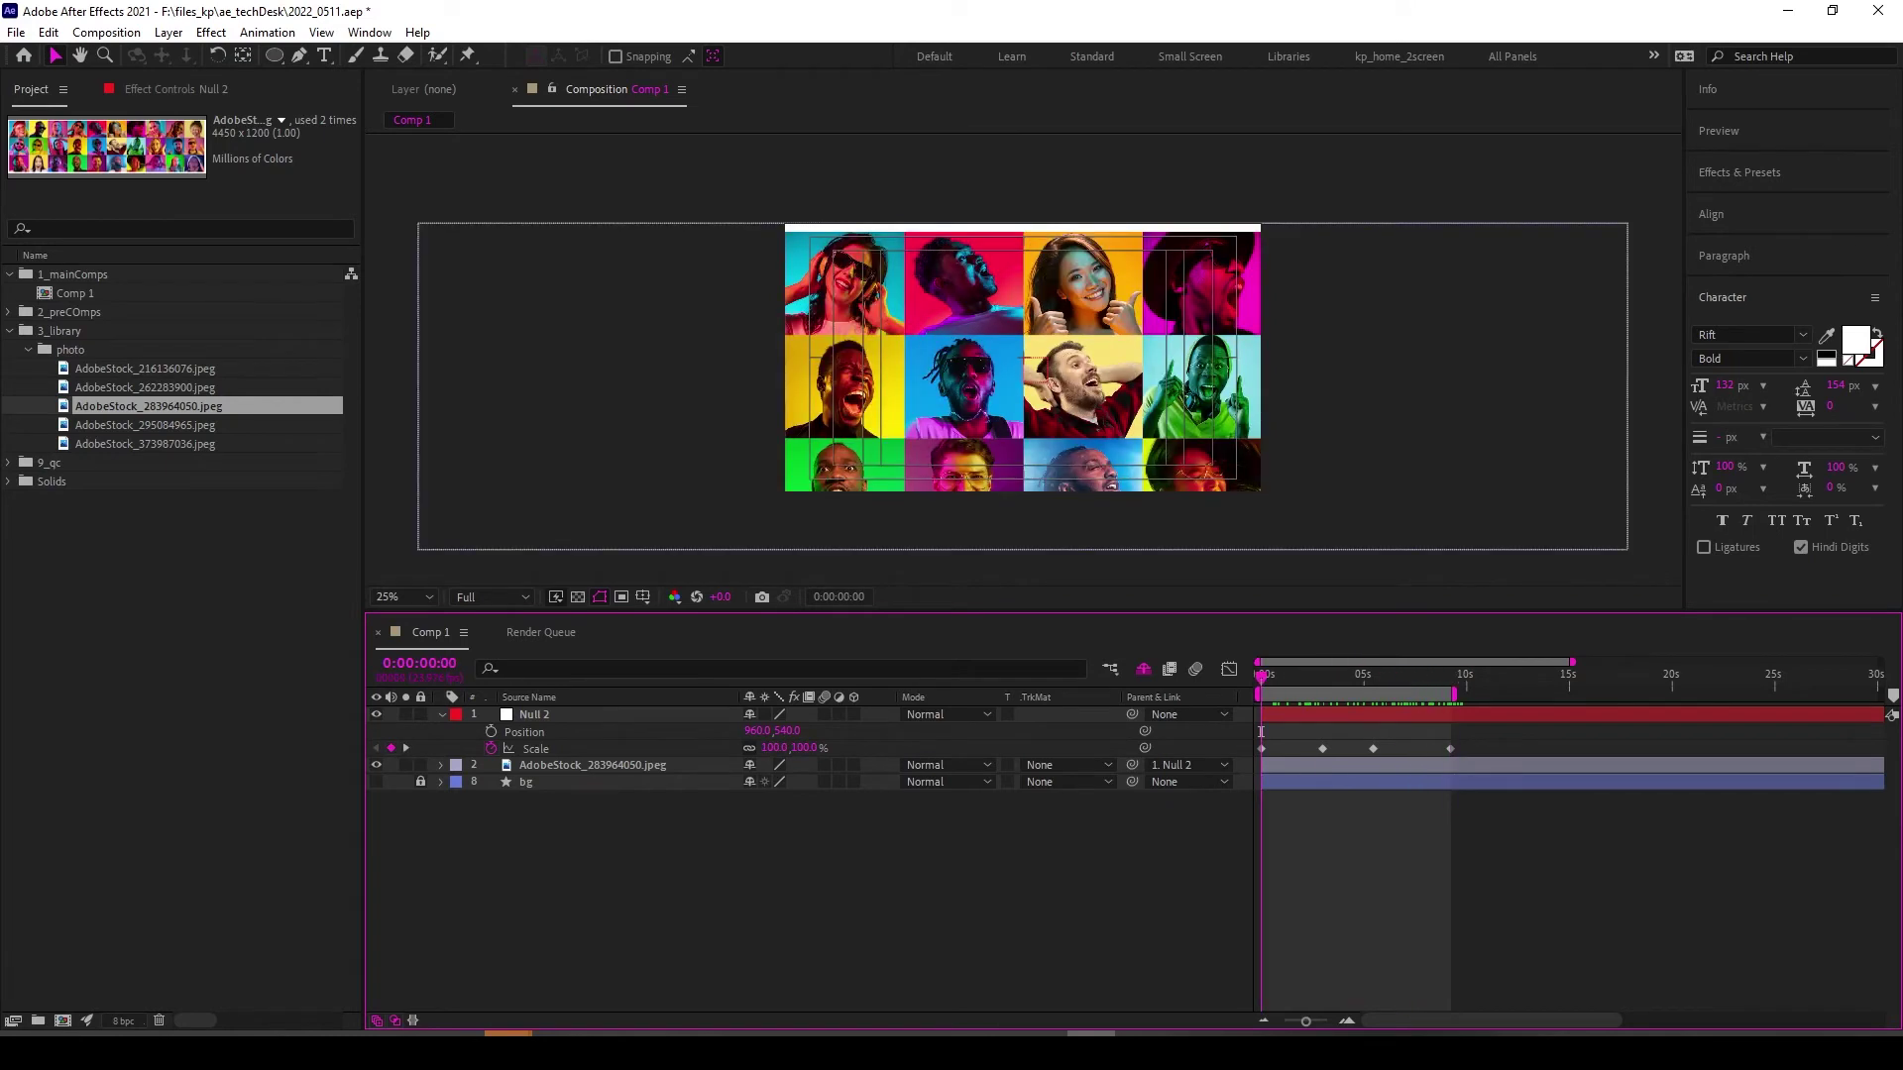
pyautogui.hotkey('shift', 'a')
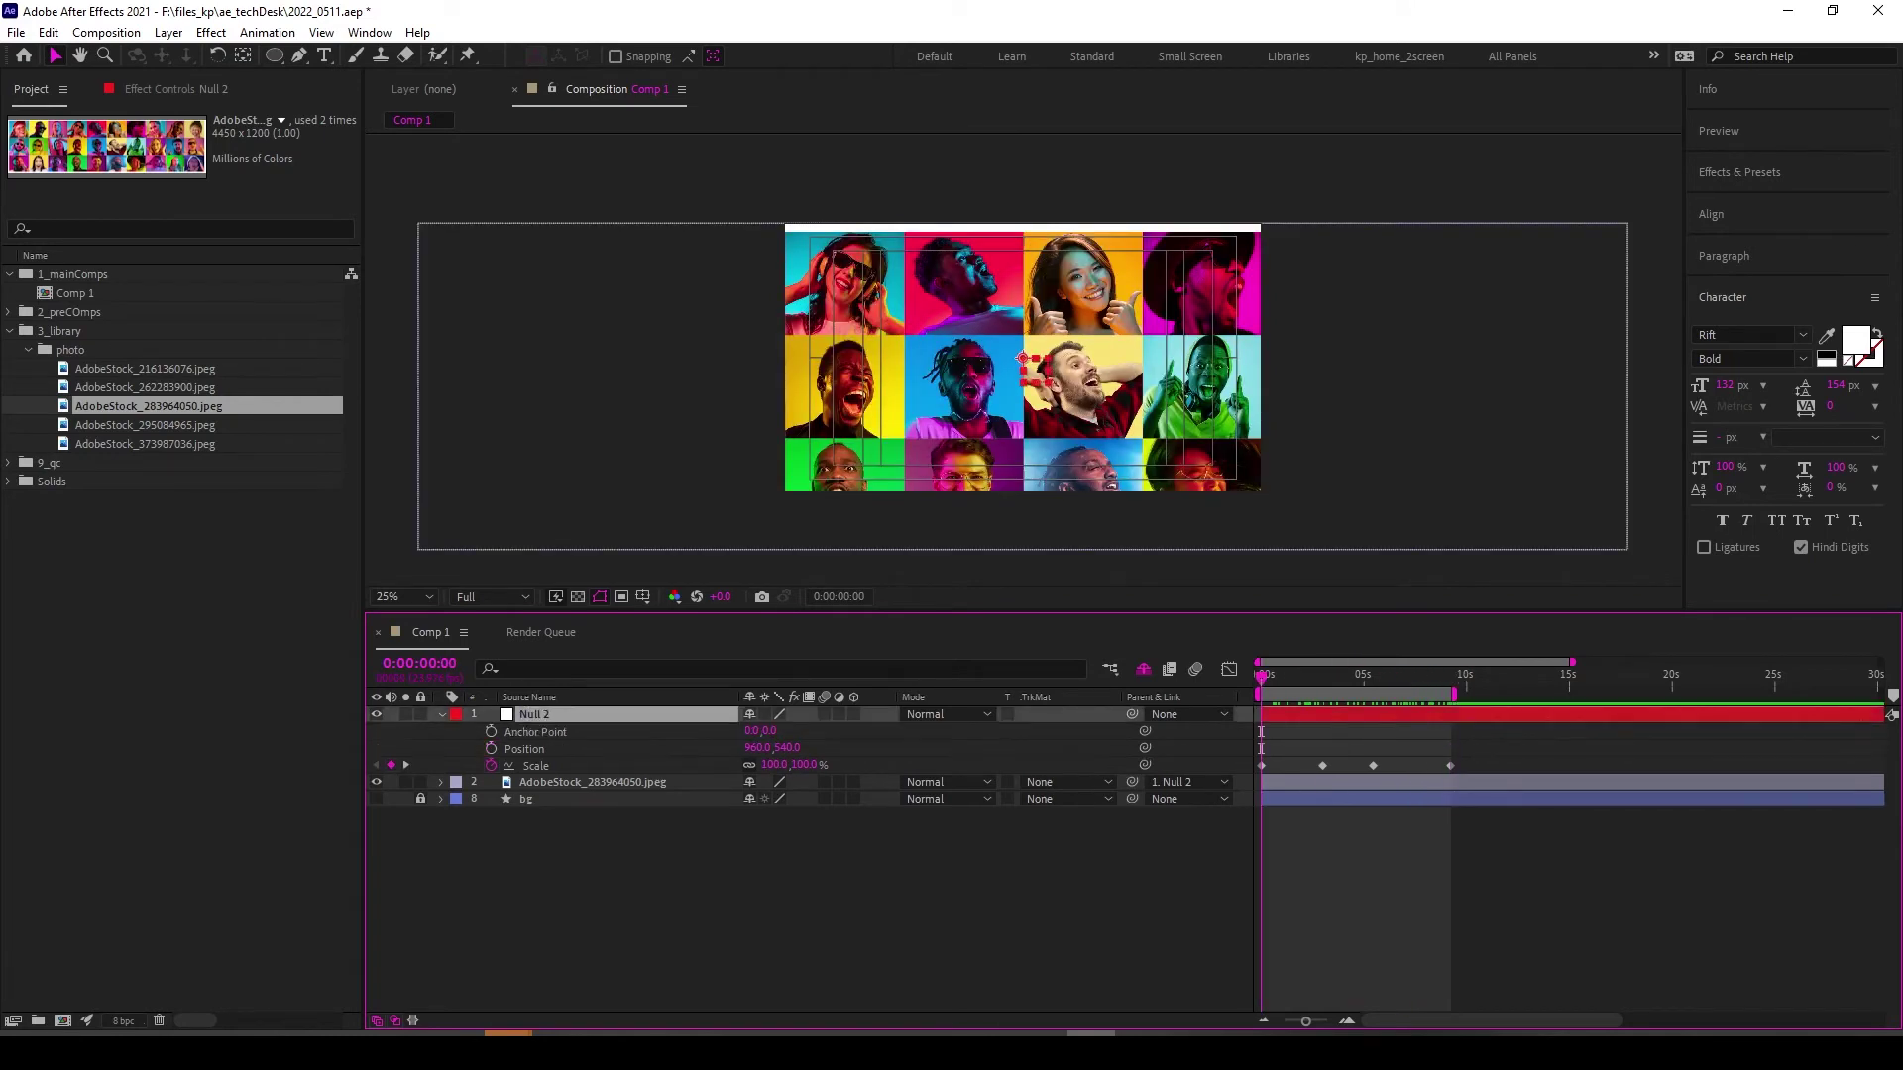
pyautogui.hotkey('alt', 'shift', 'a')
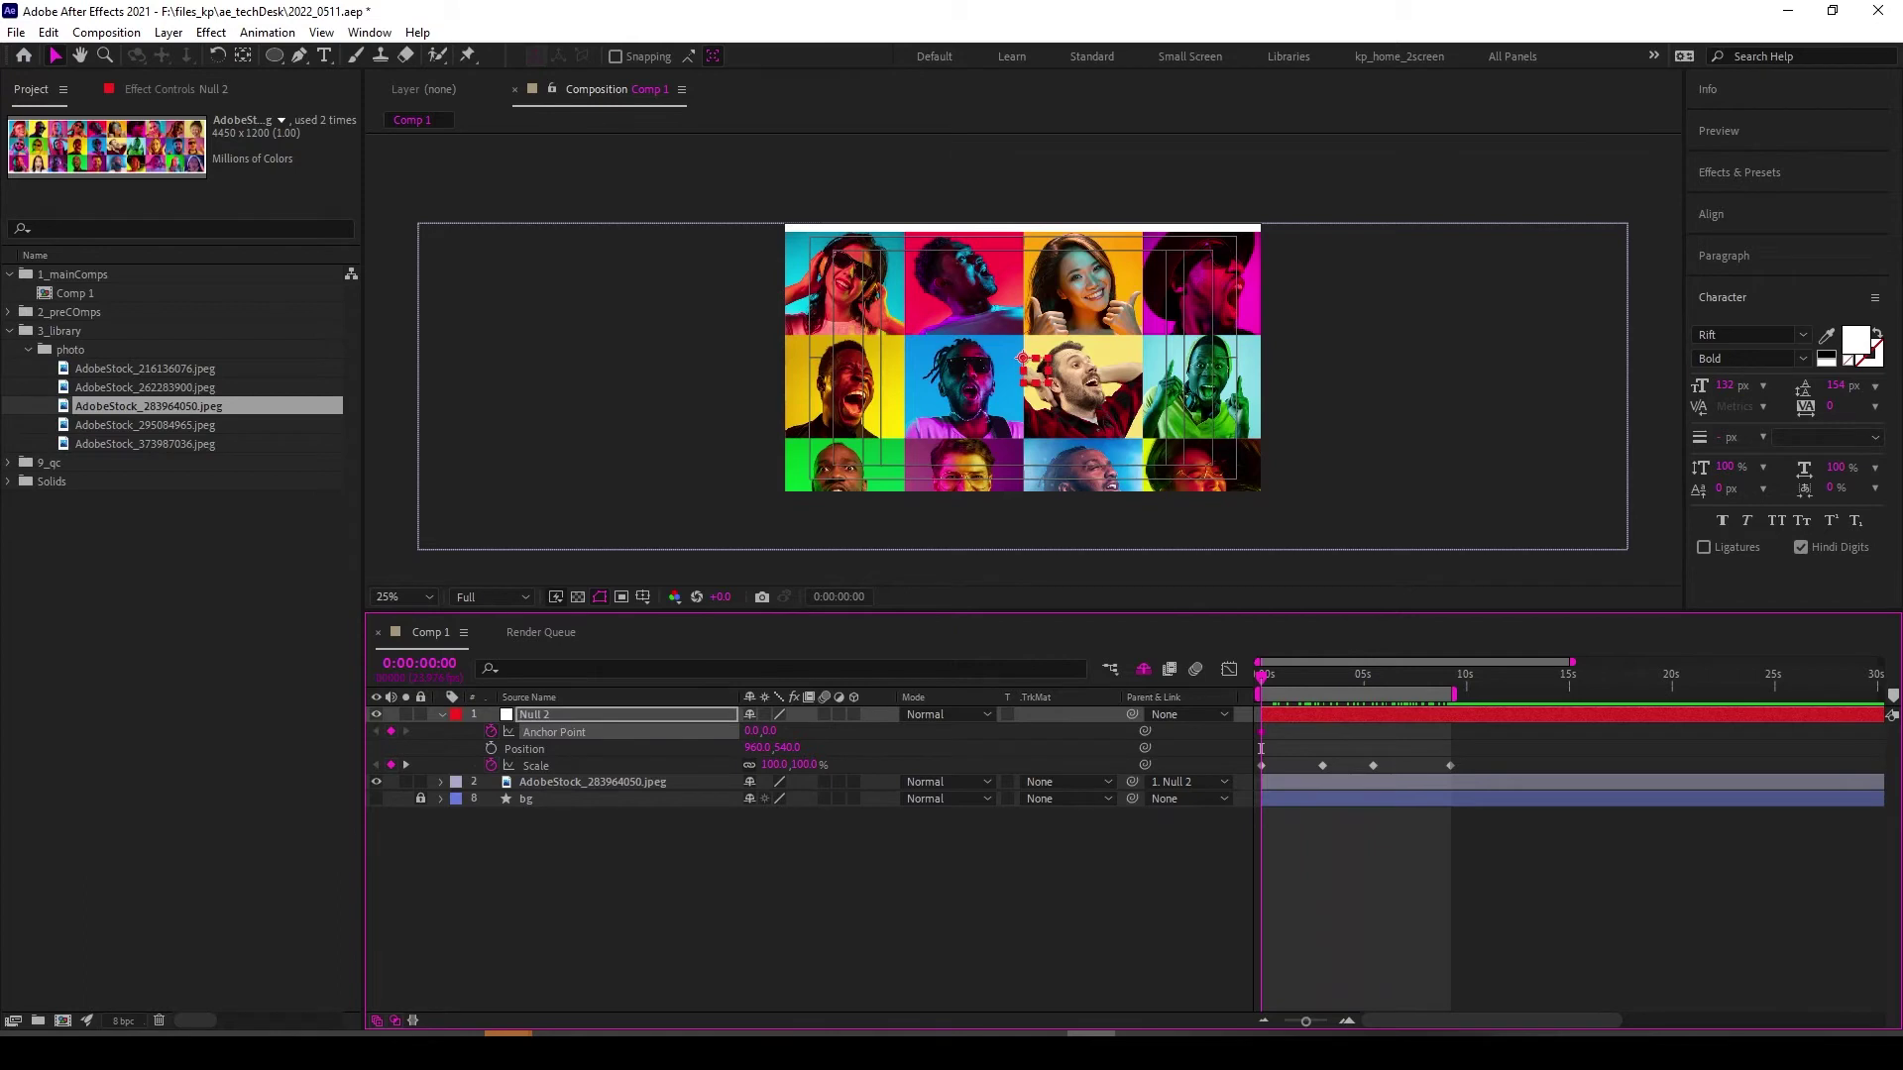
pyautogui.press('F2')
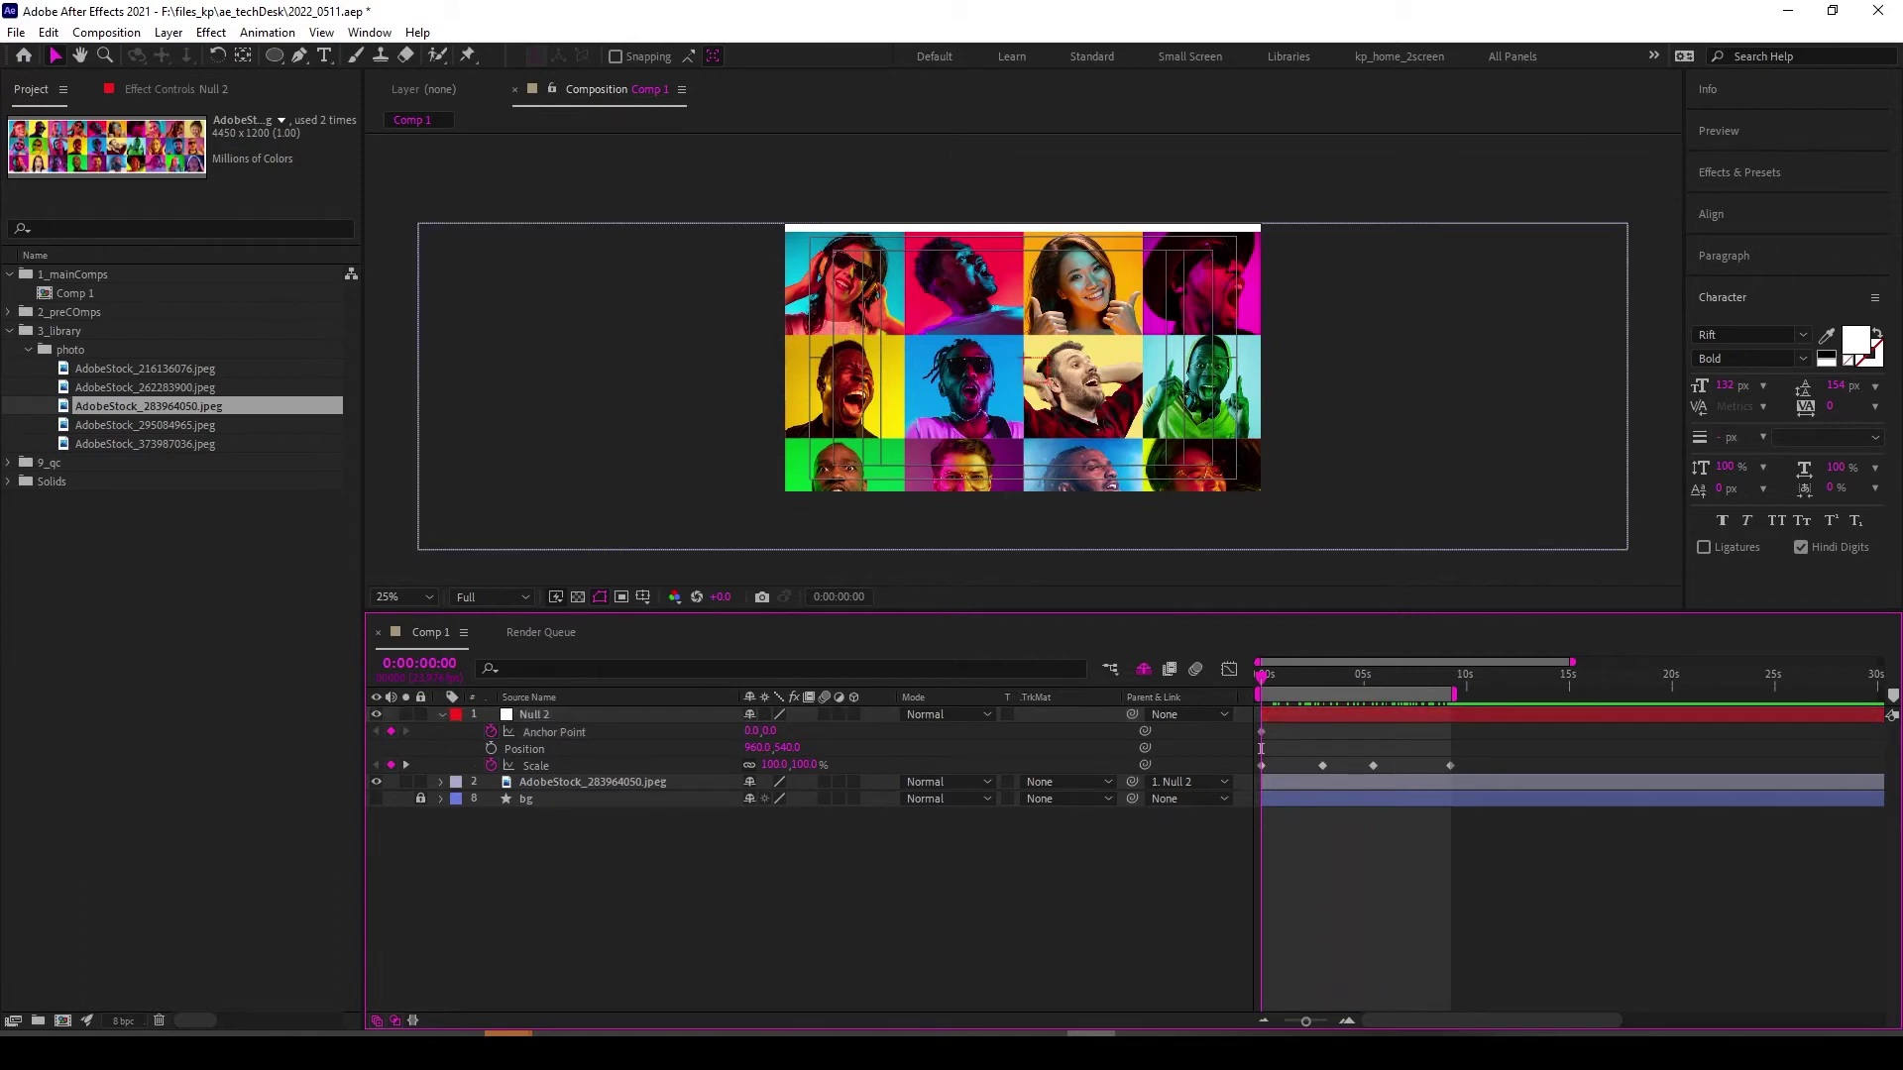
# At 3 seconds, set Null 2's Anchor Point to -701, -306 and preview the pan.
pyautogui.moveTo(1262, 749); pyautogui.dragTo(1322, 749)
pyautogui.moveTo(760, 731)
pyautogui.mouseDown()
pyautogui.moveTo(694, 732)
pyautogui.moveTo(793, 730)
pyautogui.mouseUp()
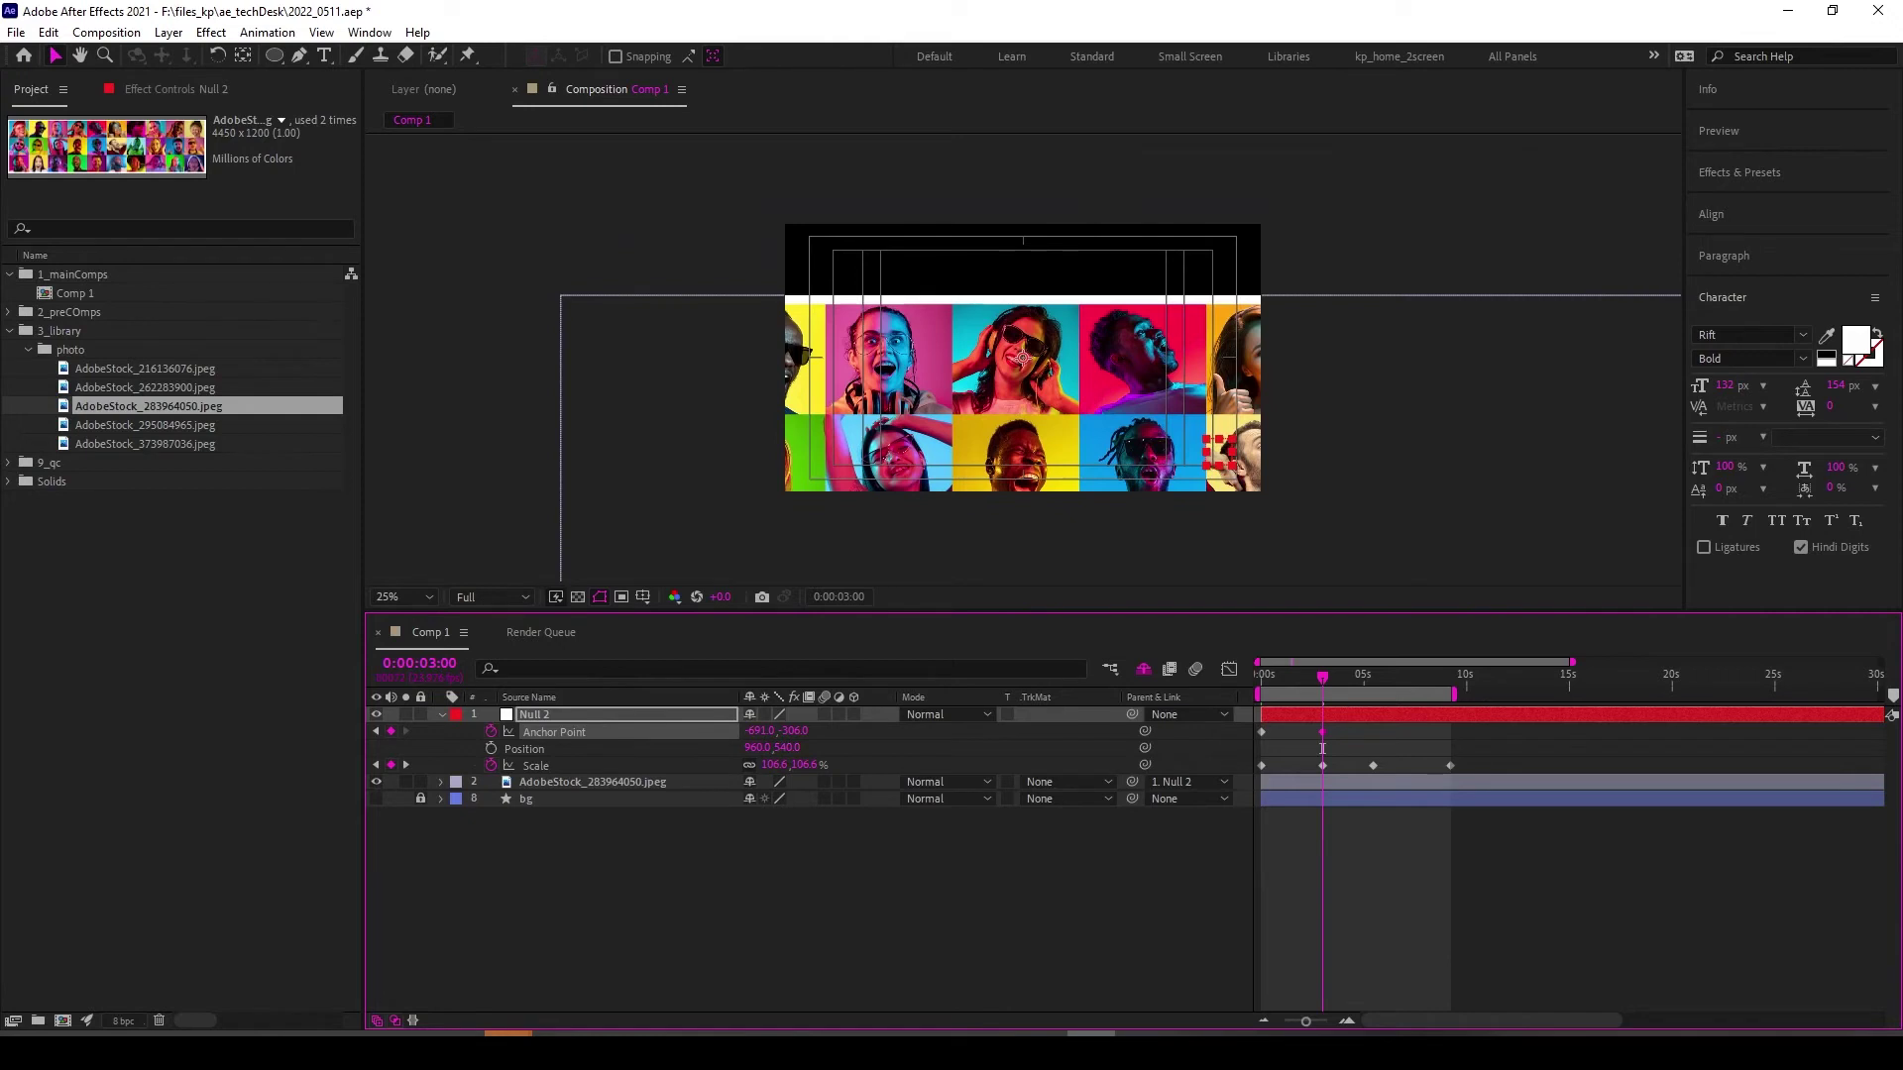
pyautogui.moveTo(760, 731); pyautogui.dragTo(775, 730)
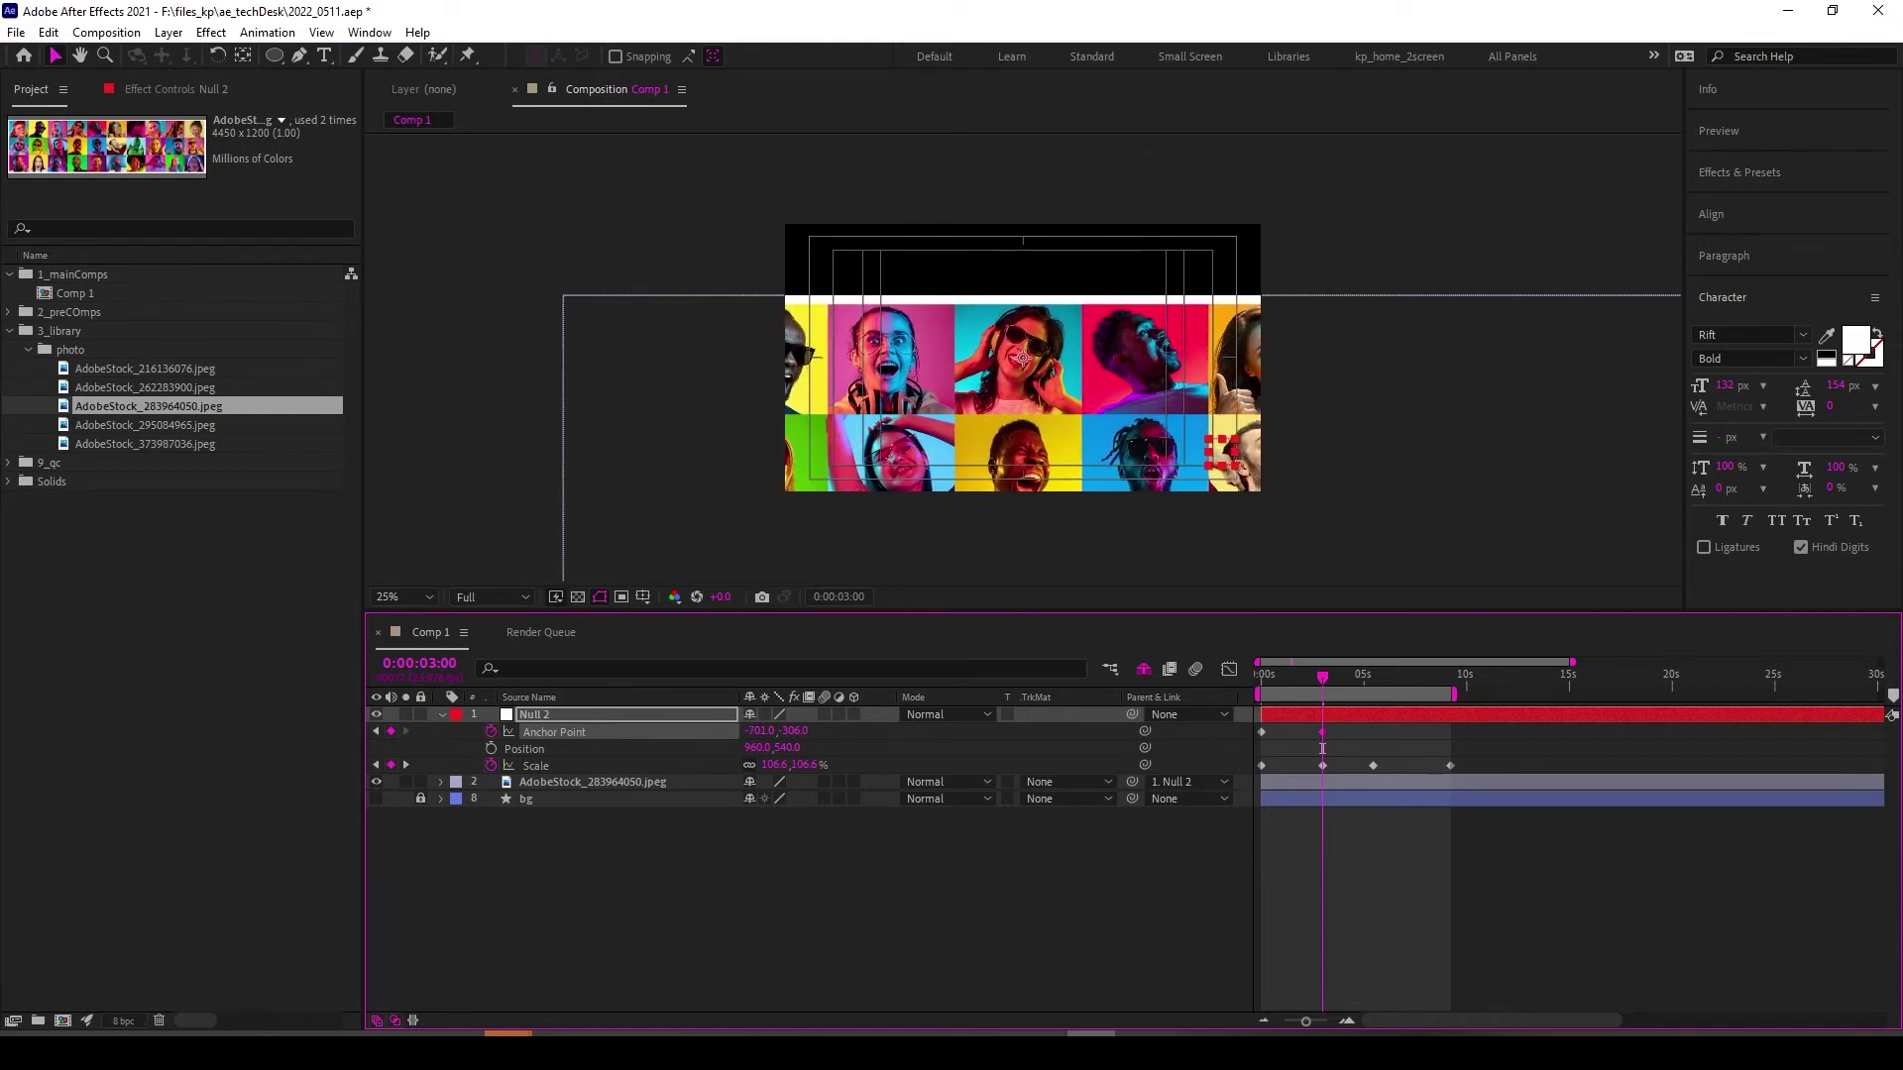
pyautogui.press('space')
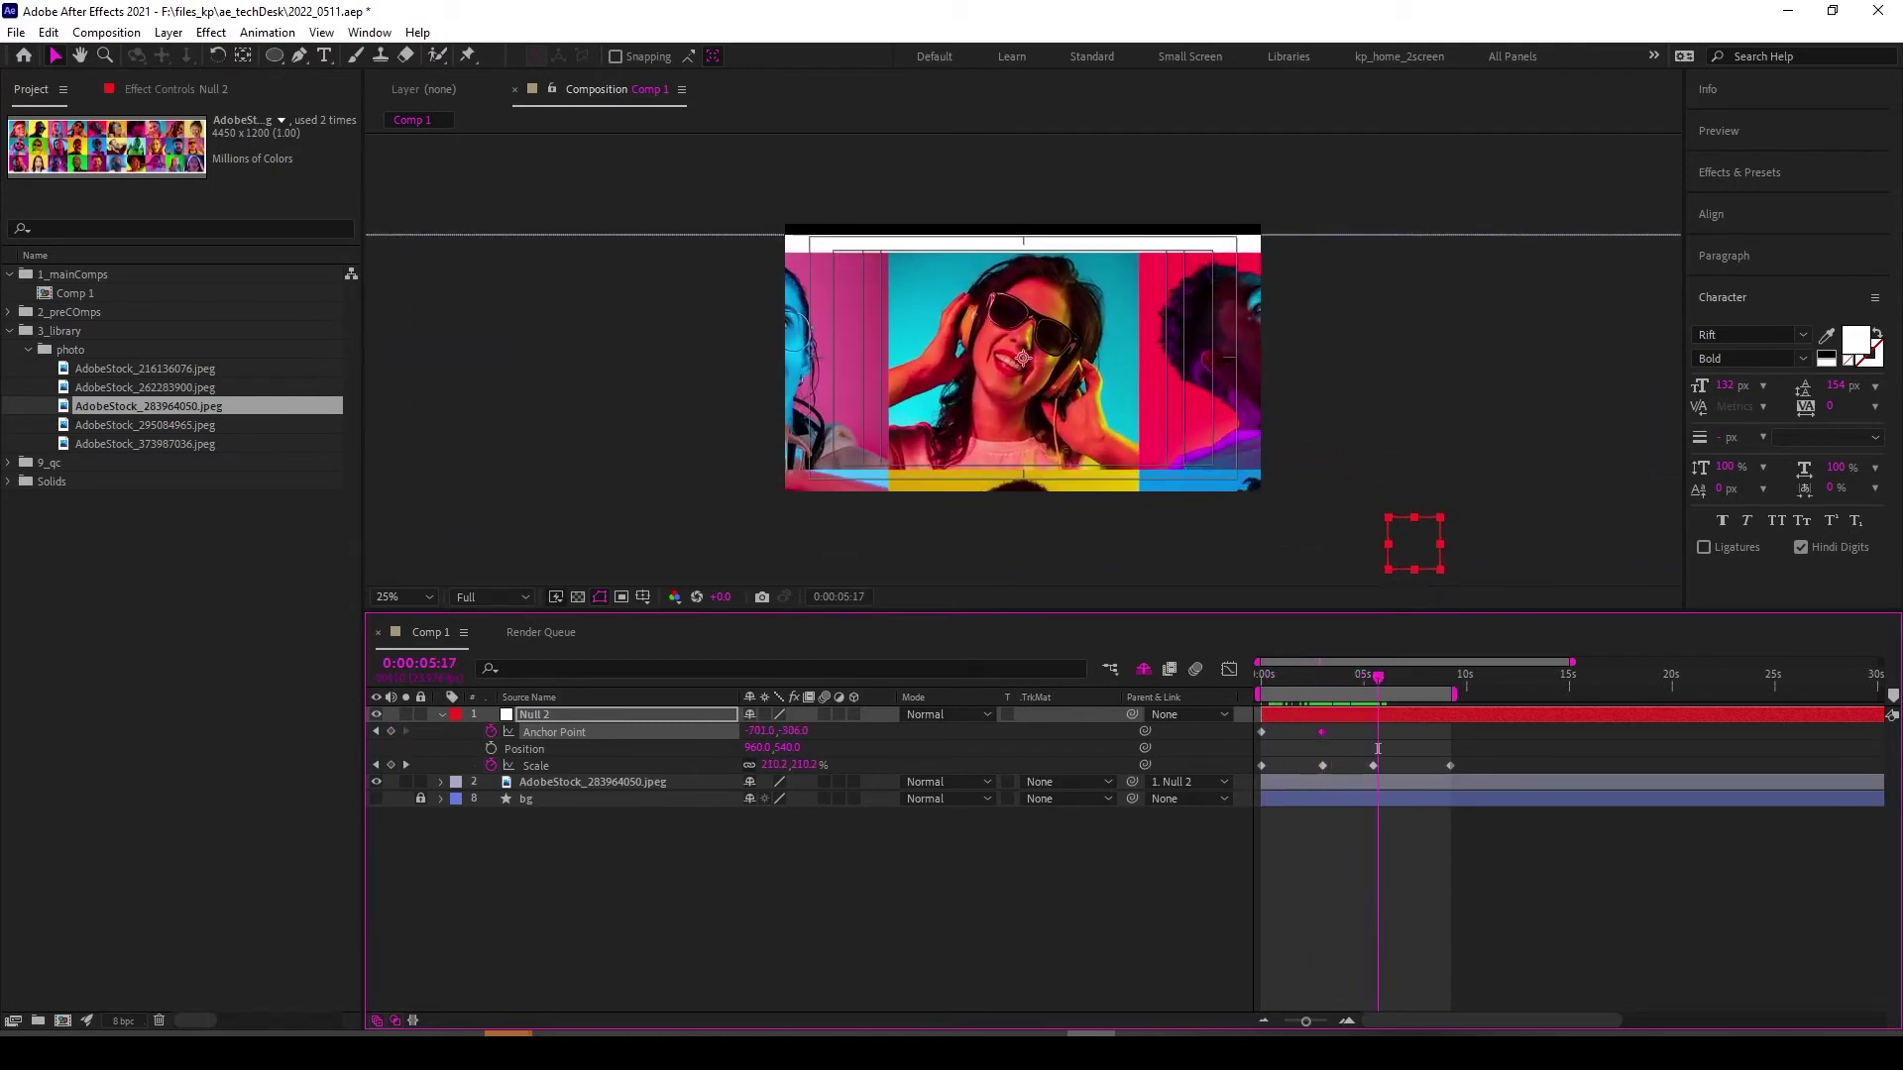
# Retime the anchor keyframe slightly later and preview the pan-and-zoom.
pyautogui.moveTo(1359, 732); pyautogui.dragTo(1370, 731)
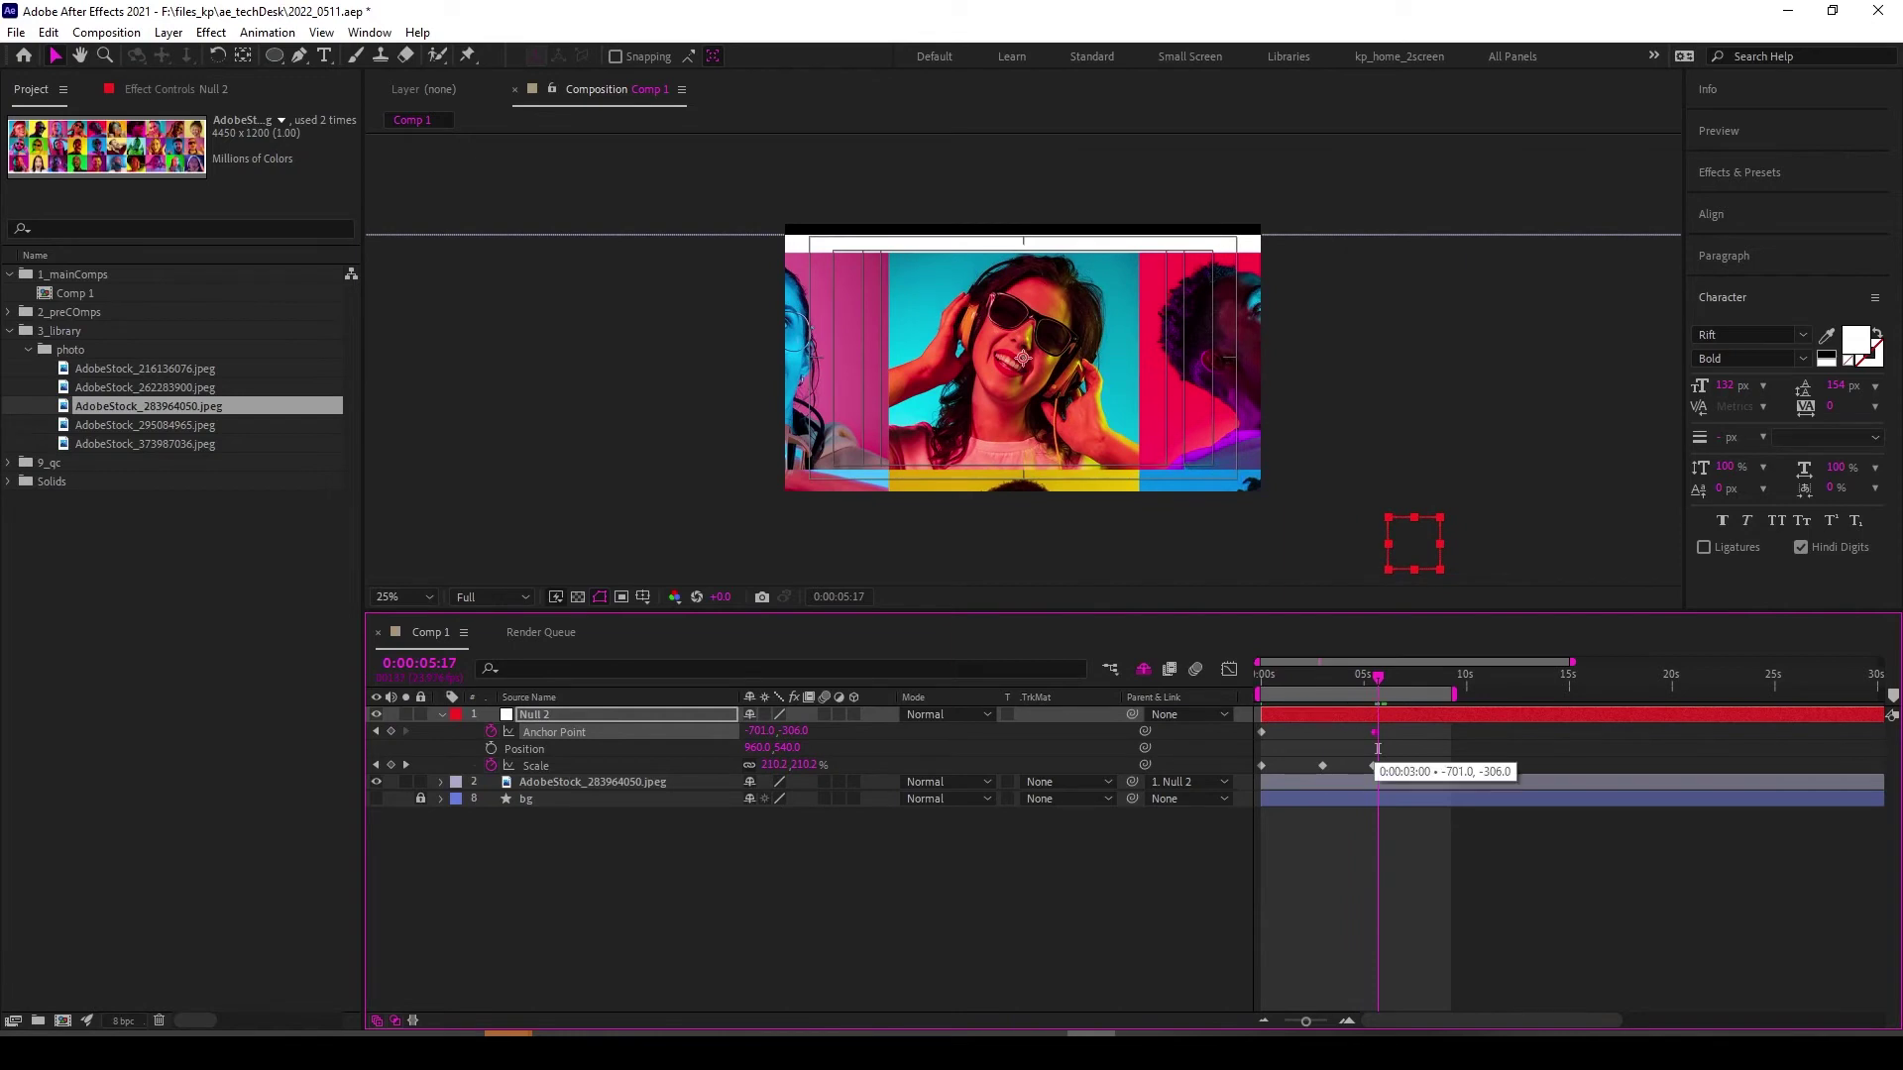
pyautogui.press('space')
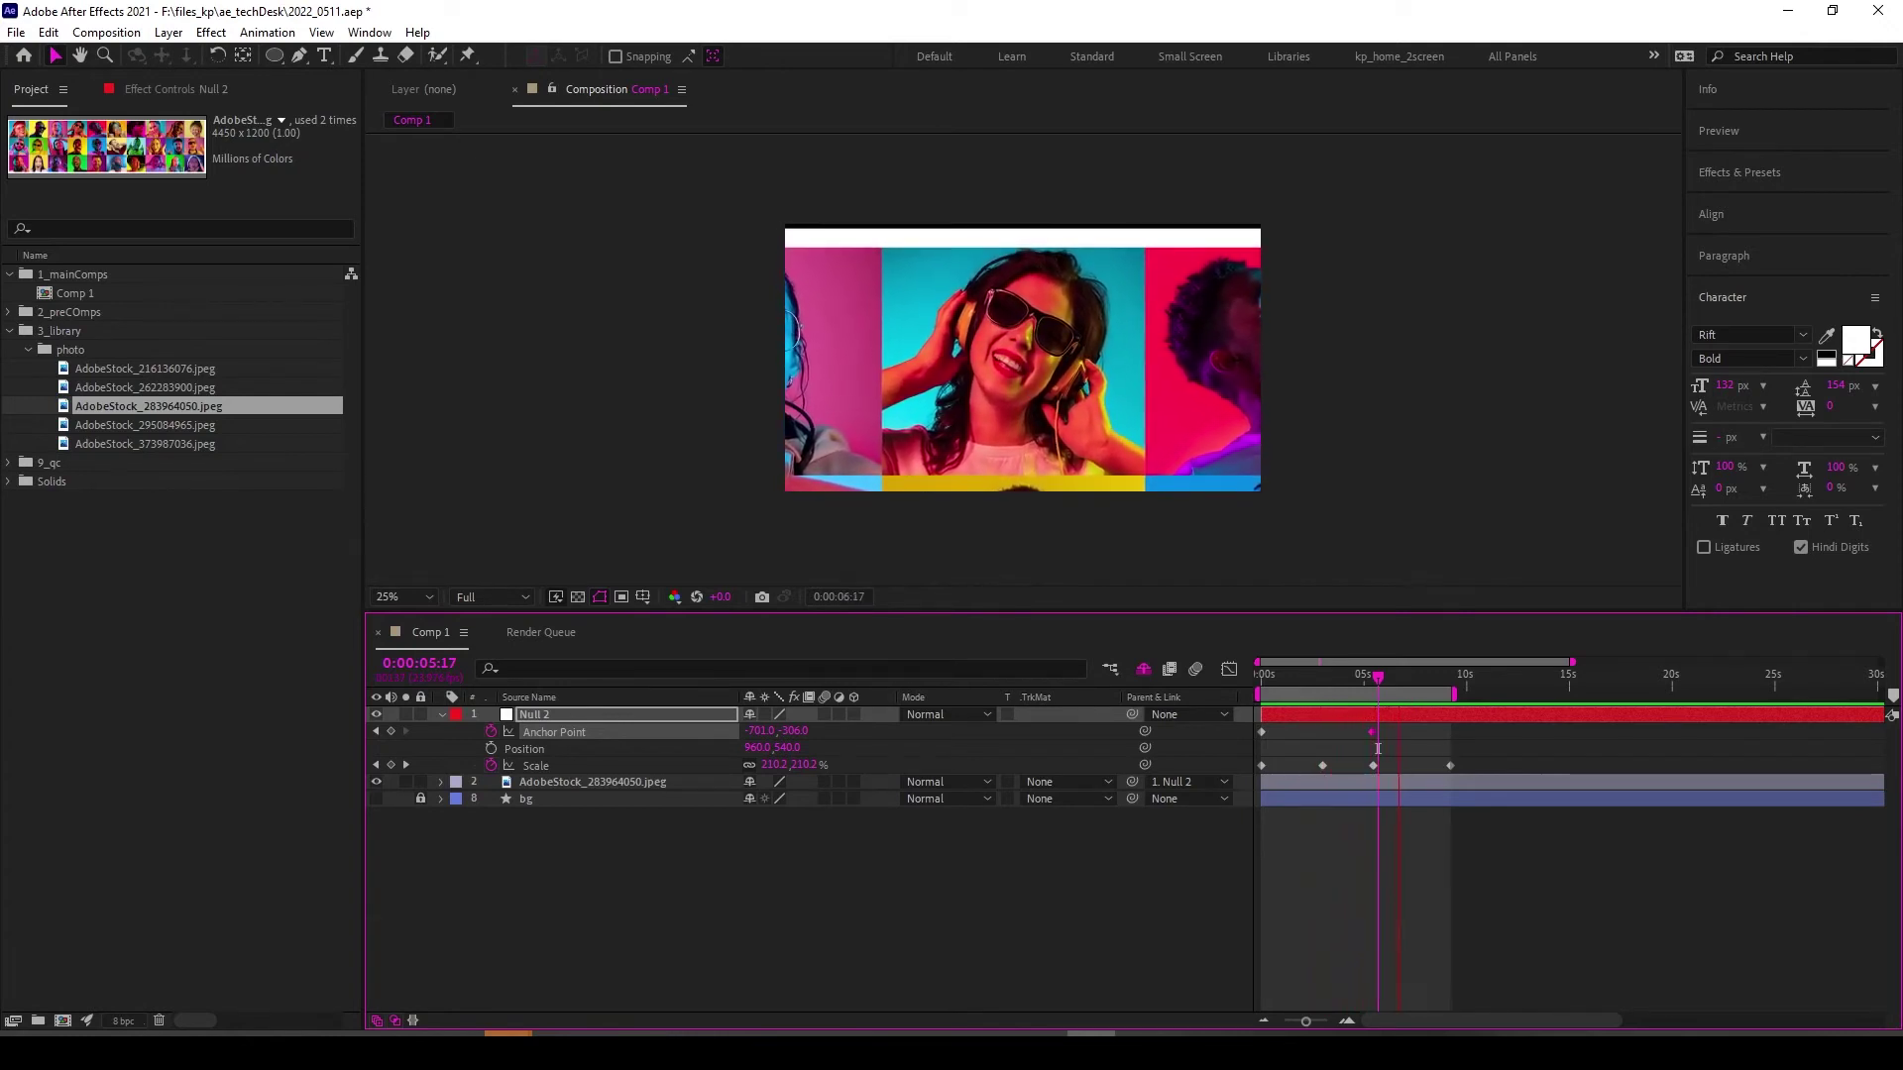
pyautogui.press('space')
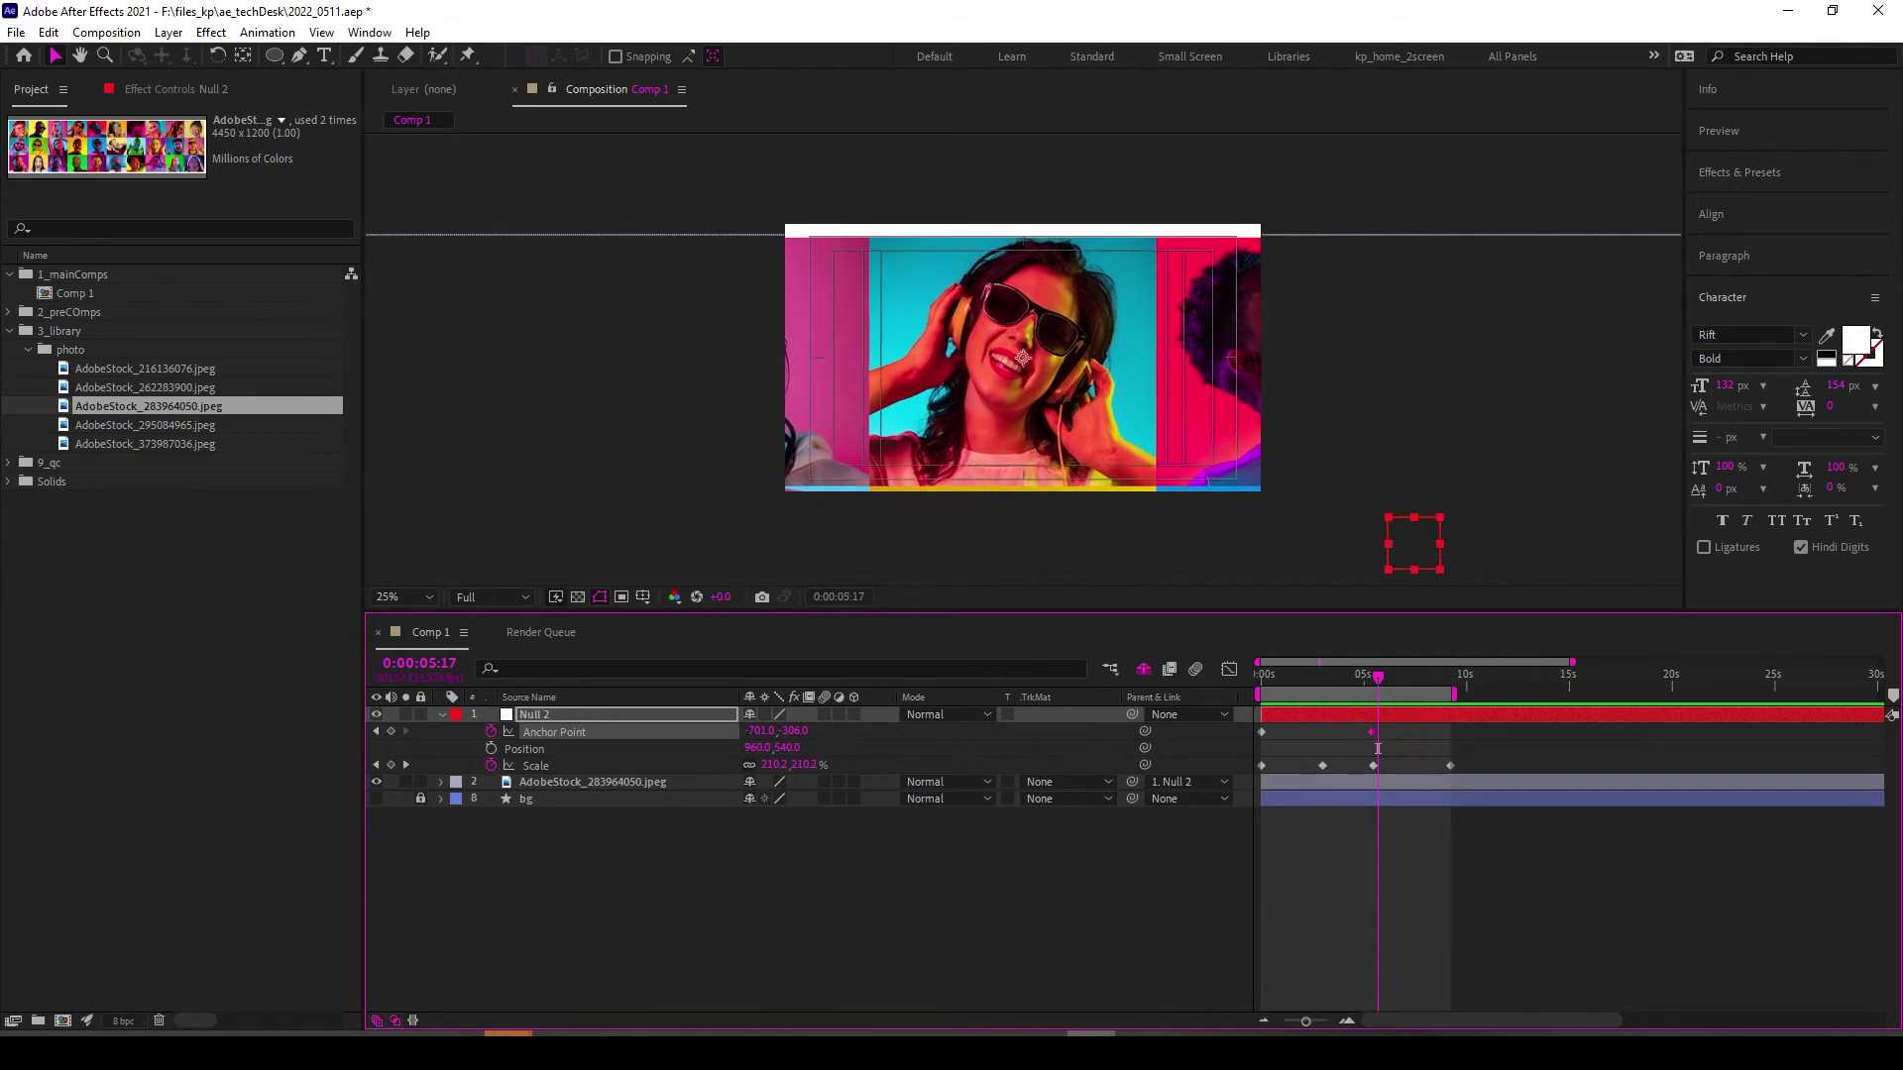
# At the 9:02 Scale keyframe, set Anchor Point X to -191 to frame the pink-background man, then preview.
pyautogui.moveTo(1378, 748); pyautogui.dragTo(1423, 748)
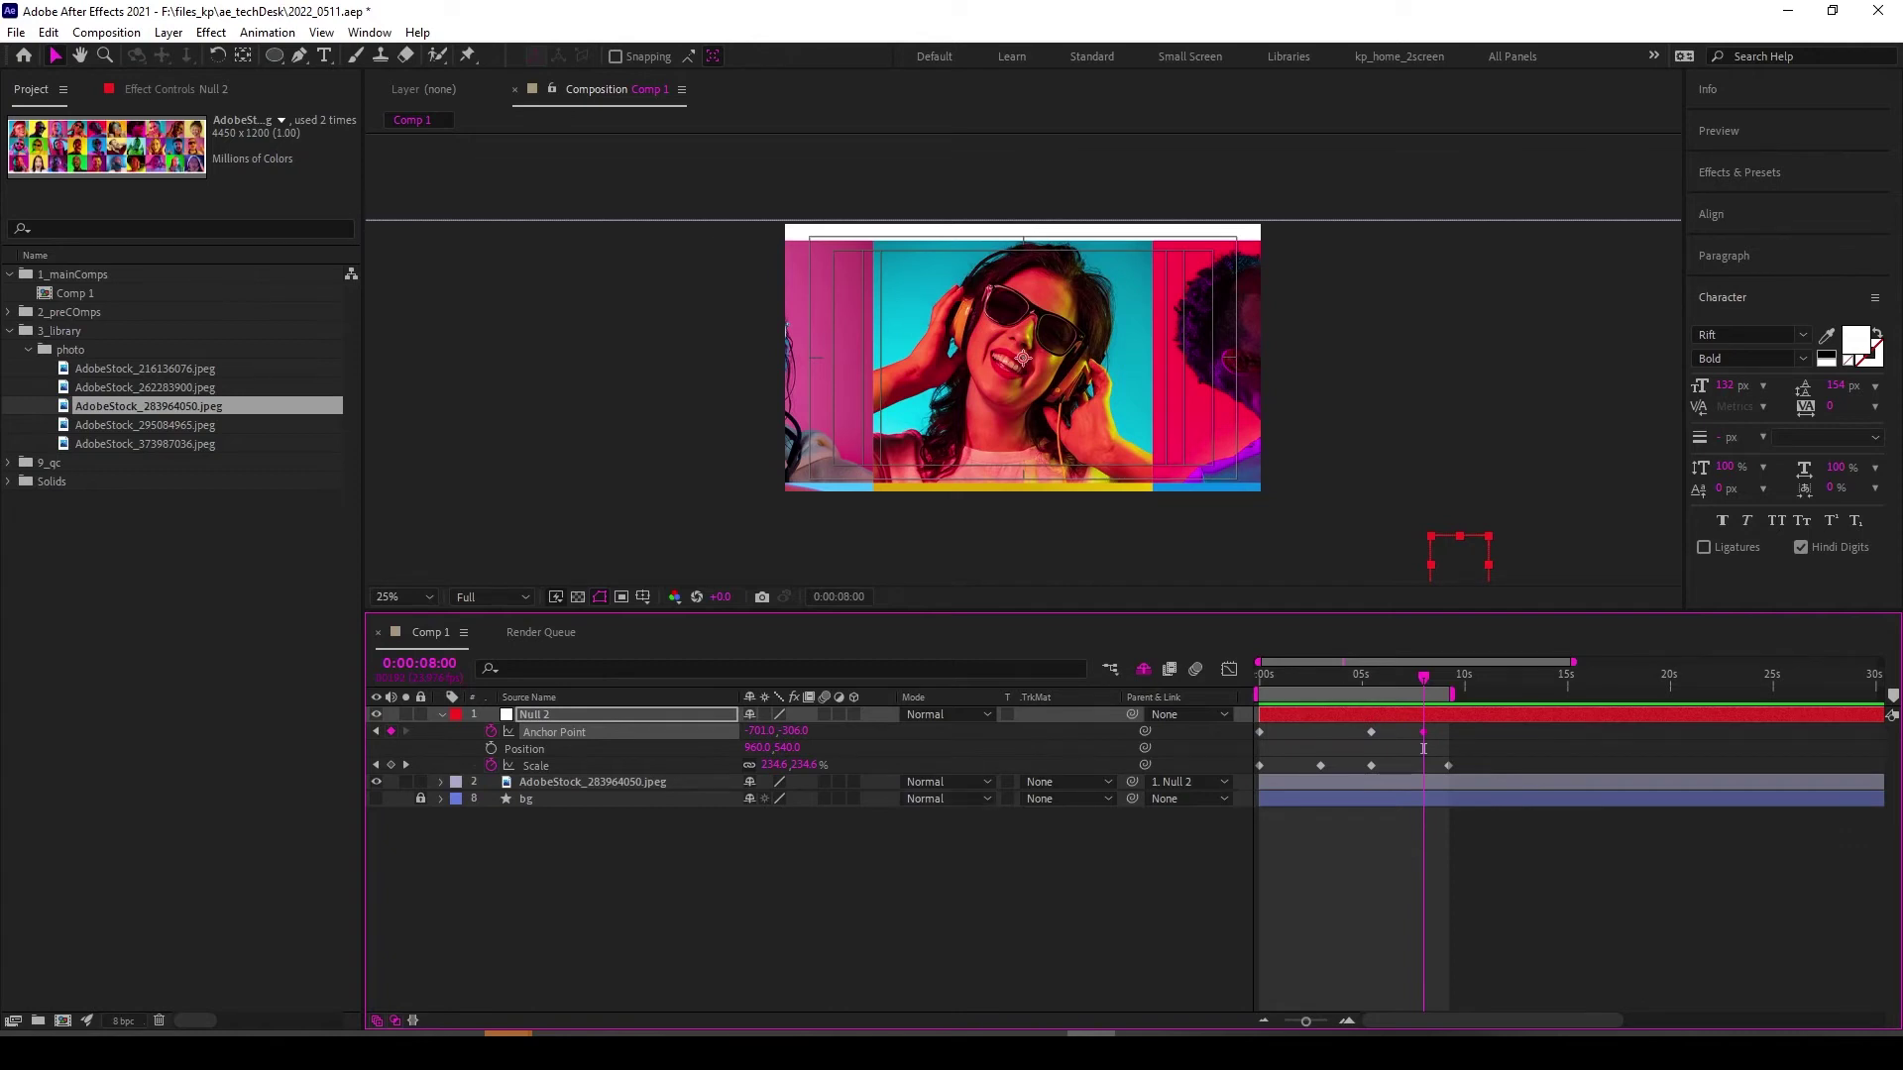
pyautogui.press('k')
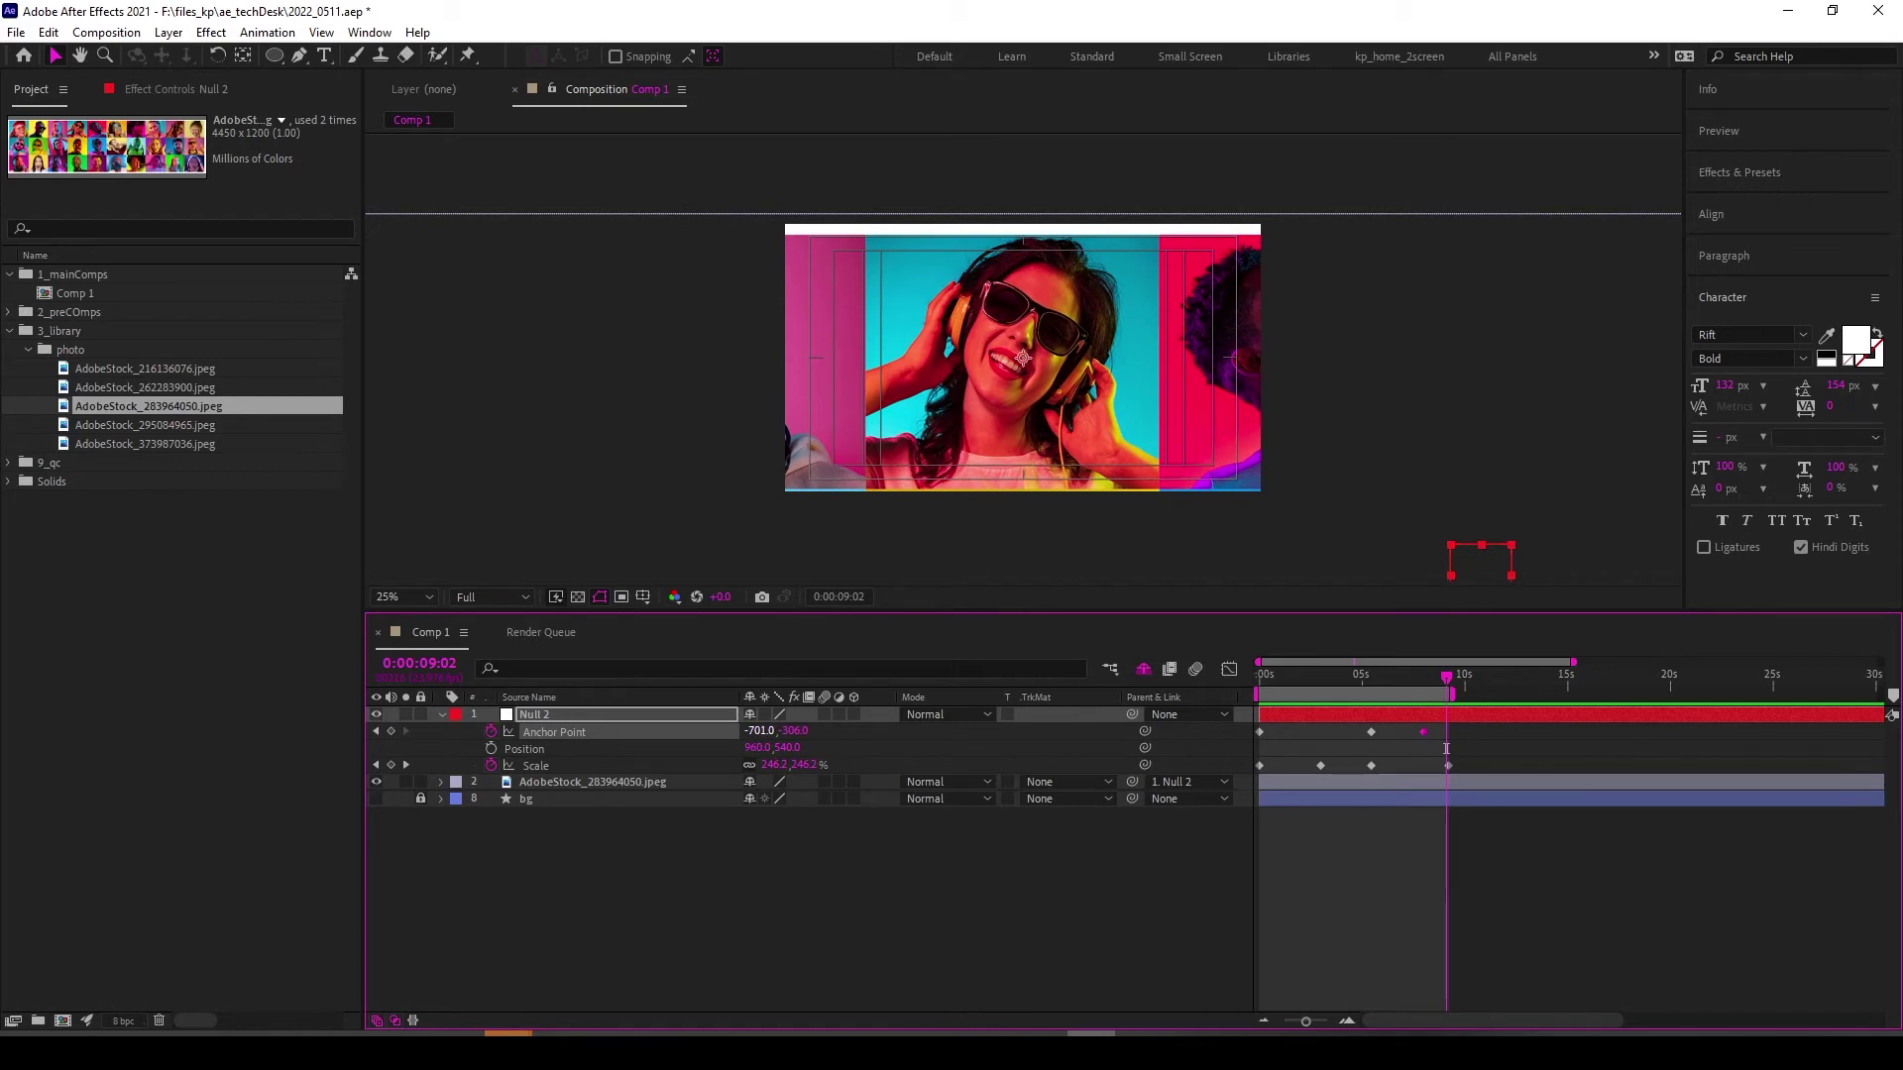
pyautogui.hotkey('shift', 'Up')
pyautogui.hotkey('shift', 'Up')
pyautogui.hotkey('shift', 'Up')
pyautogui.hotkey('shift', 'Up')
pyautogui.hotkey('shift', 'Up')
pyautogui.hotkey('shift', 'Up')
pyautogui.hotkey('shift', 'Up')
pyautogui.hotkey('shift', 'Up')
pyautogui.hotkey('shift', 'Up')
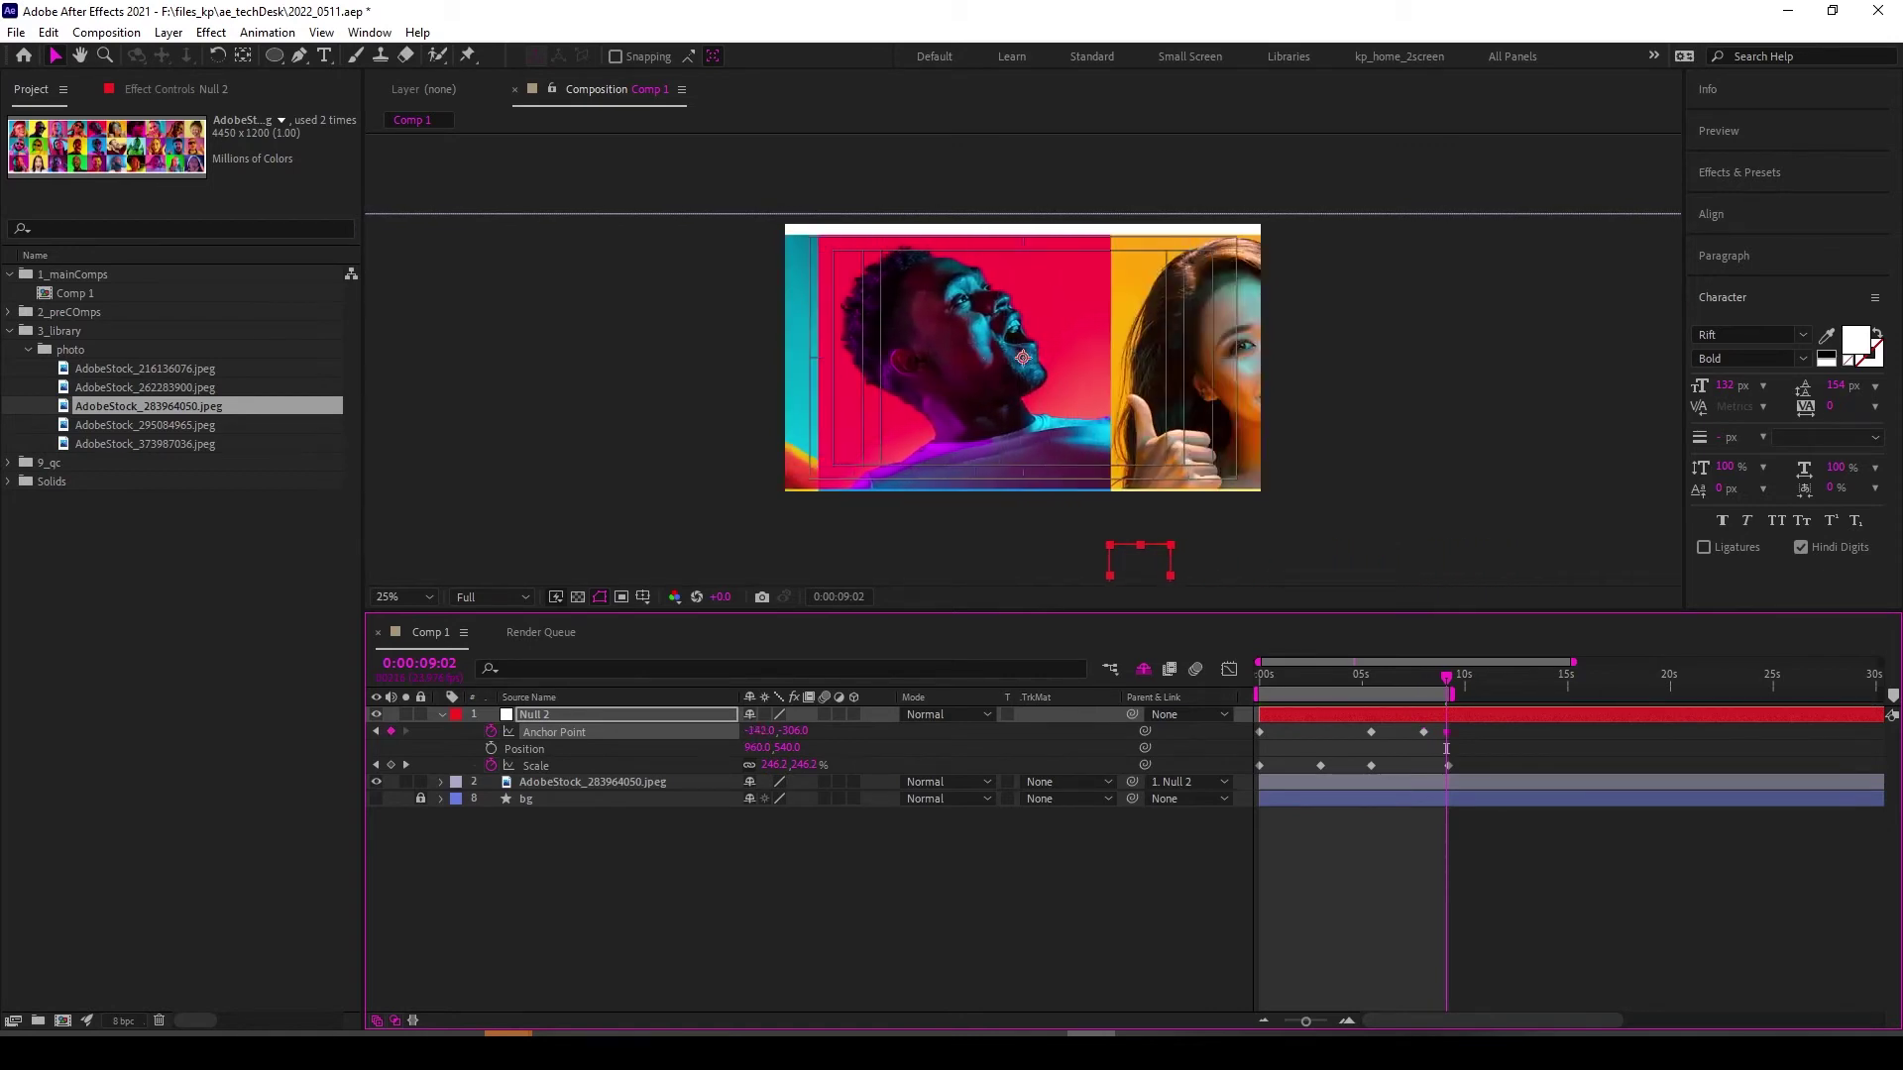
pyautogui.hotkey('shift', 'Up')
pyautogui.hotkey('shift', 'Up')
pyautogui.hotkey('shift', 'Up')
pyautogui.hotkey('shift', 'Down')
pyautogui.hotkey('shift', 'Down')
pyautogui.hotkey('shift', 'Down')
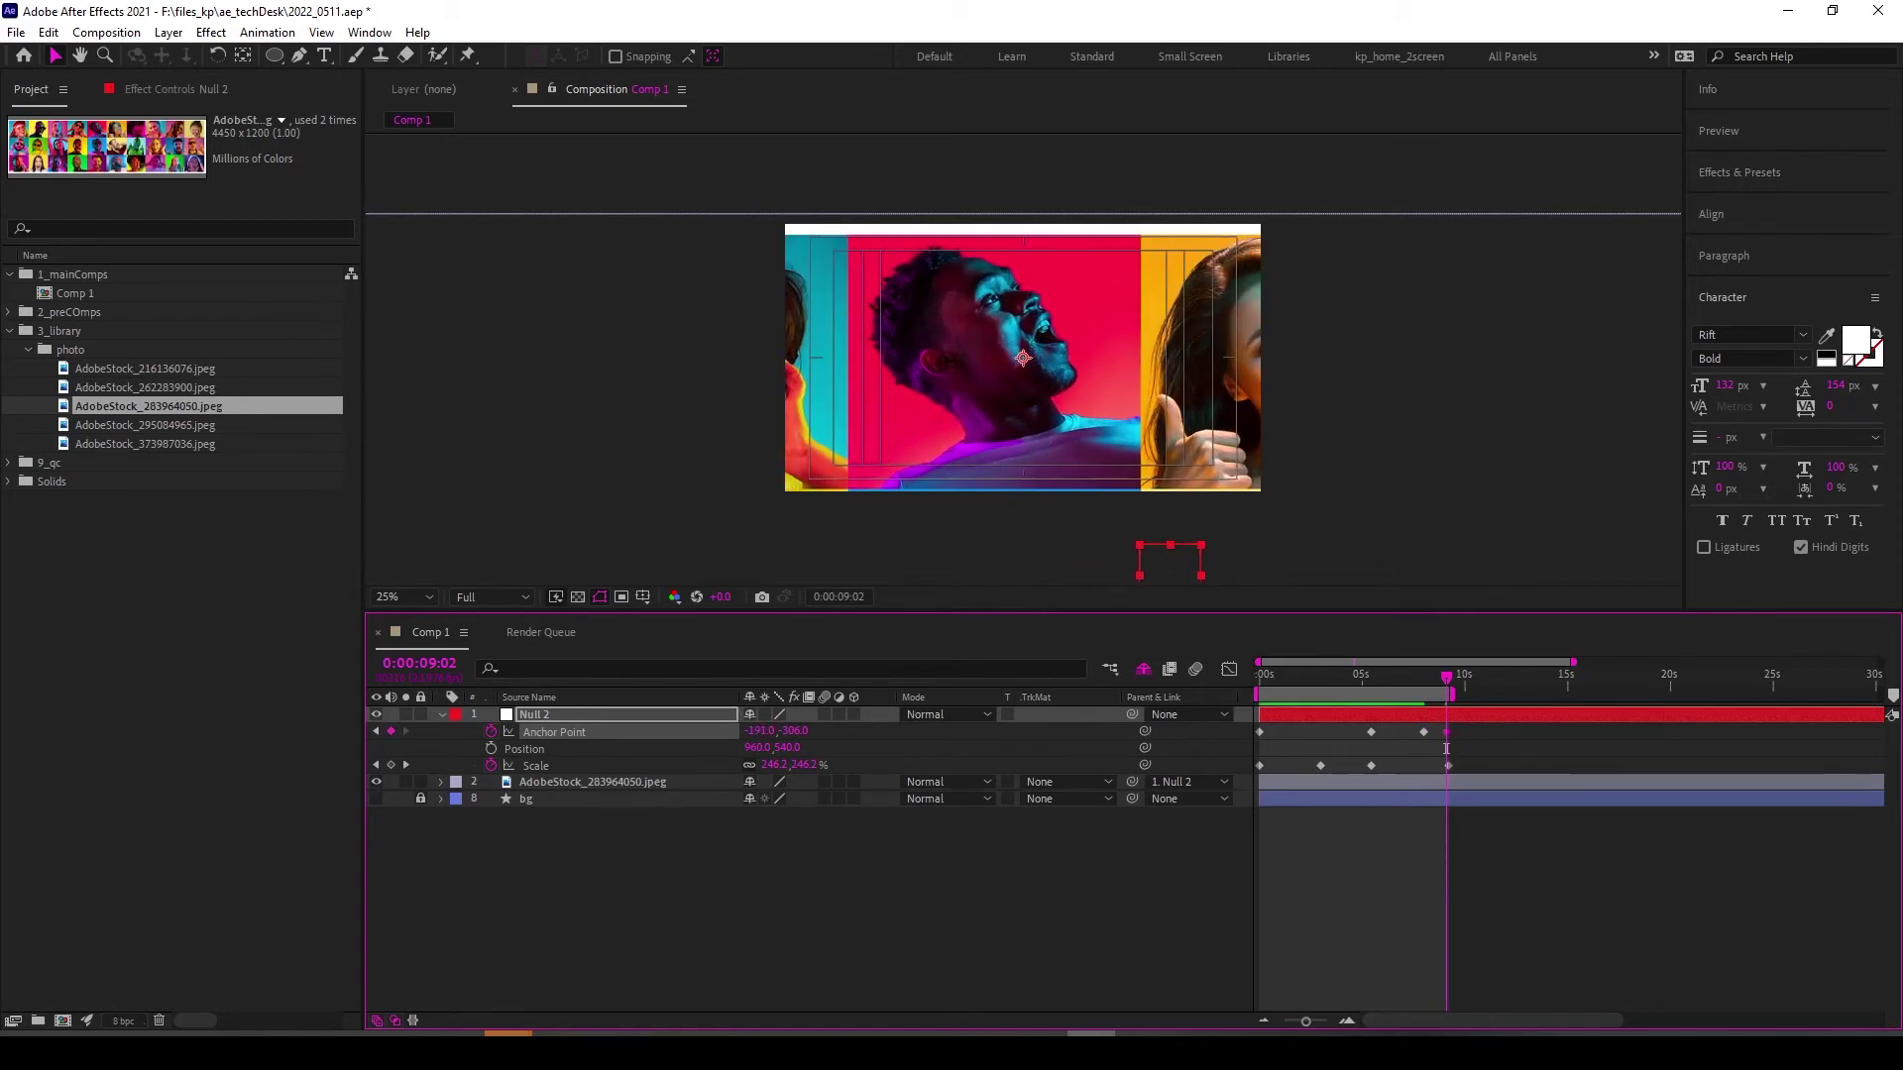
pyautogui.moveTo(1417, 724)
pyautogui.mouseDown()
pyautogui.moveTo(1445, 748)
pyautogui.moveTo(1392, 731)
pyautogui.mouseUp()
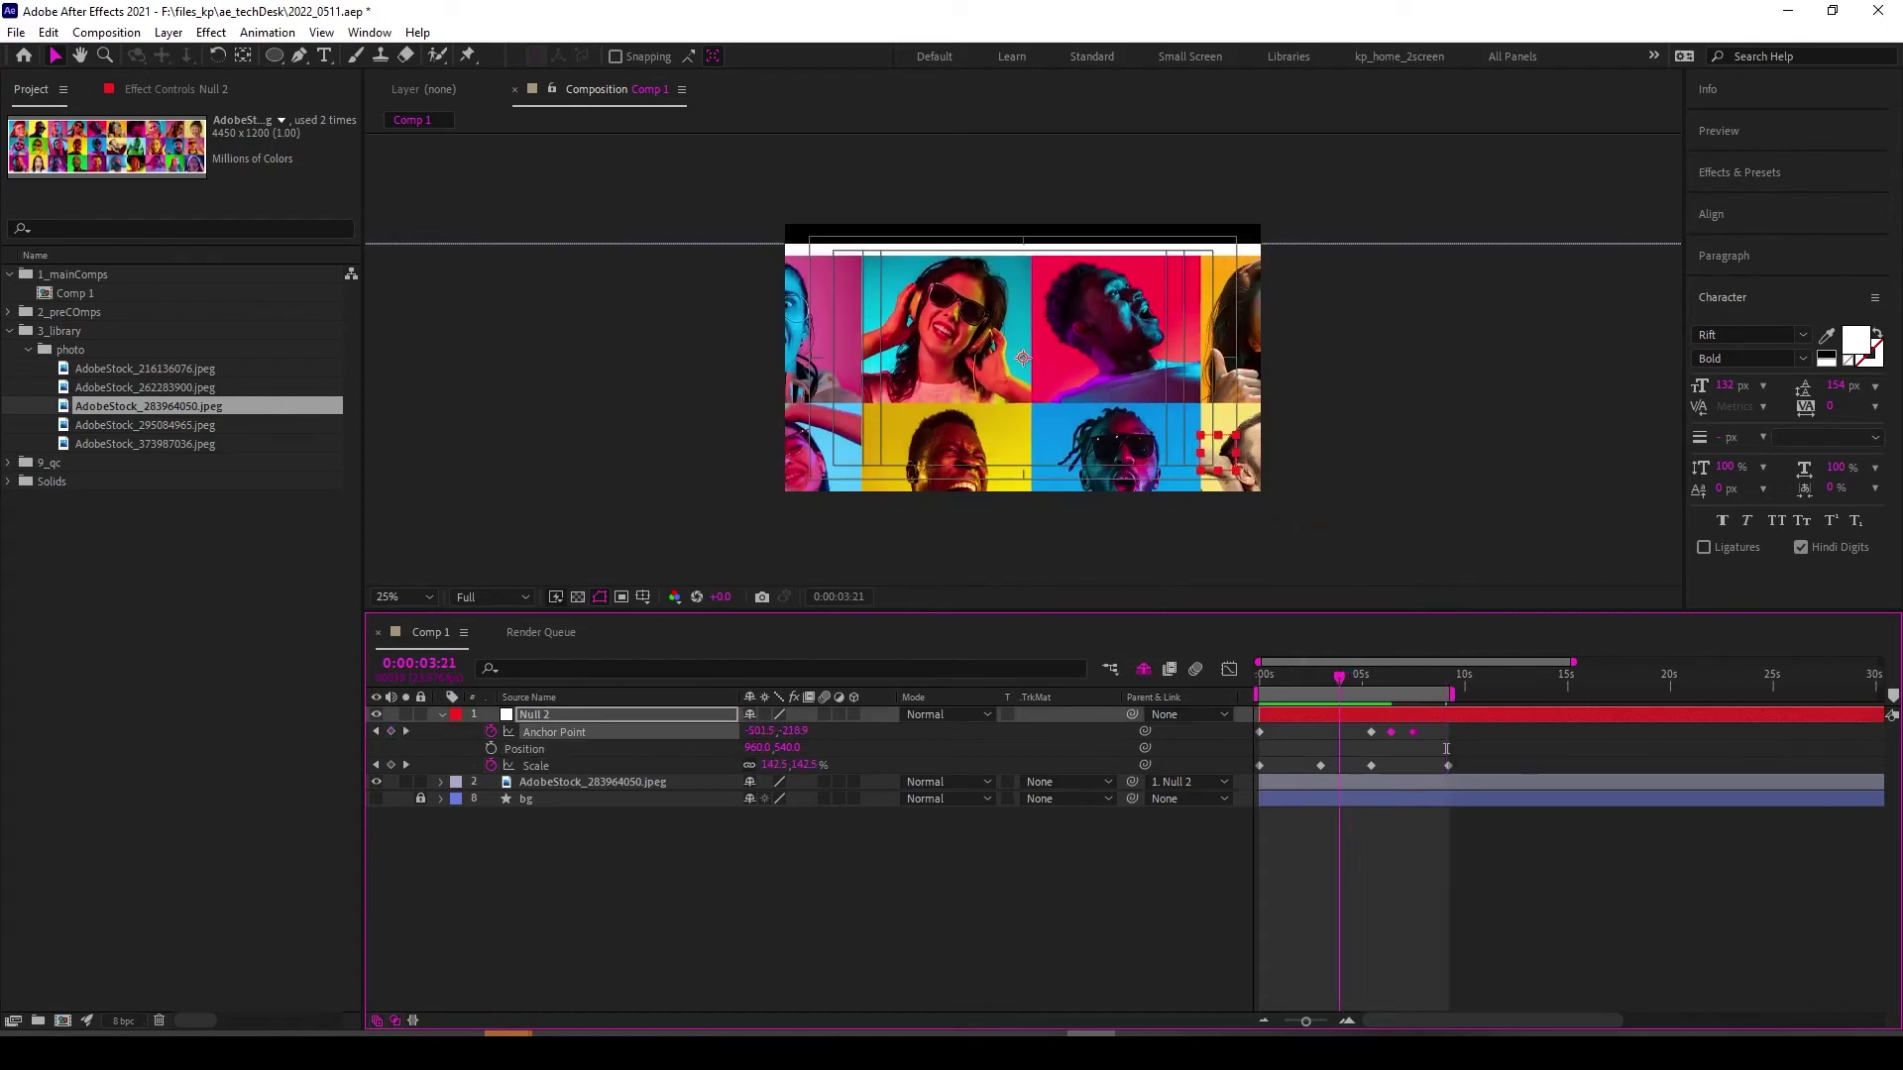
pyautogui.press('j')
pyautogui.press('space')
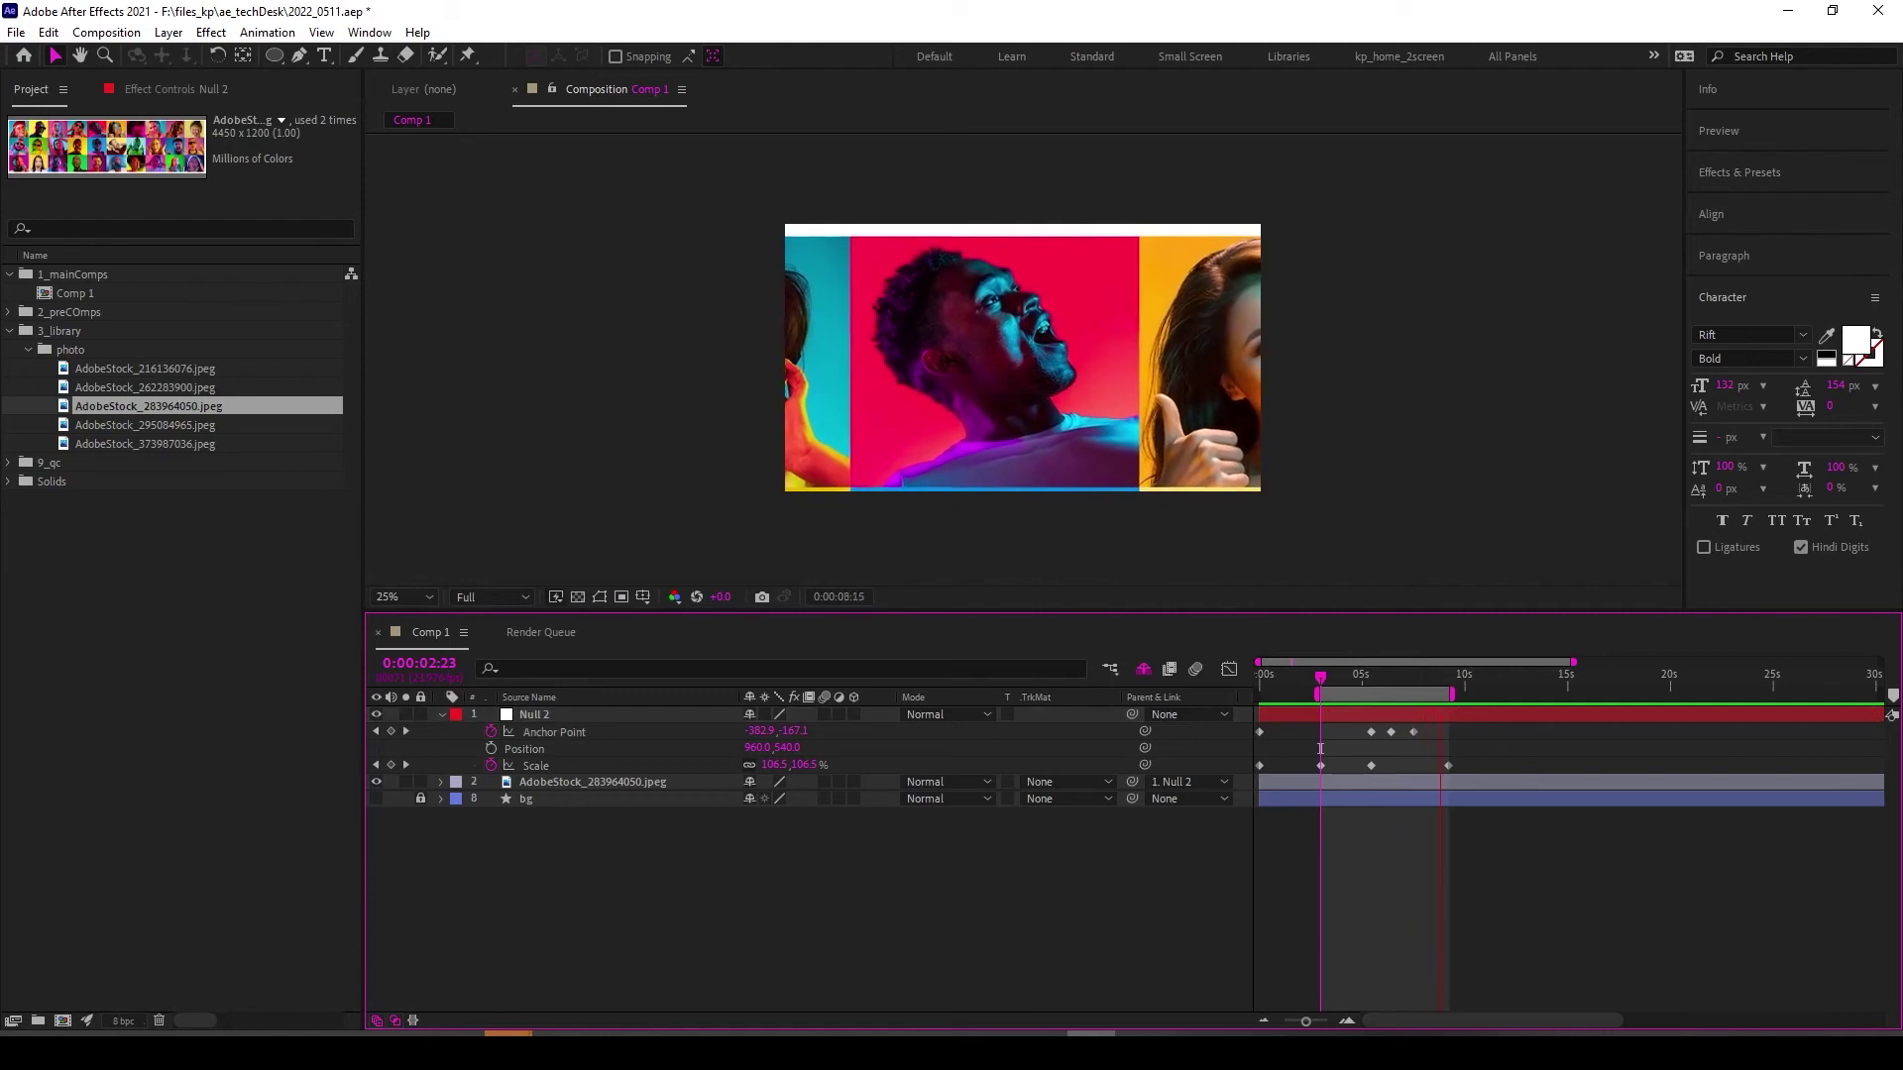
pyautogui.press('space')
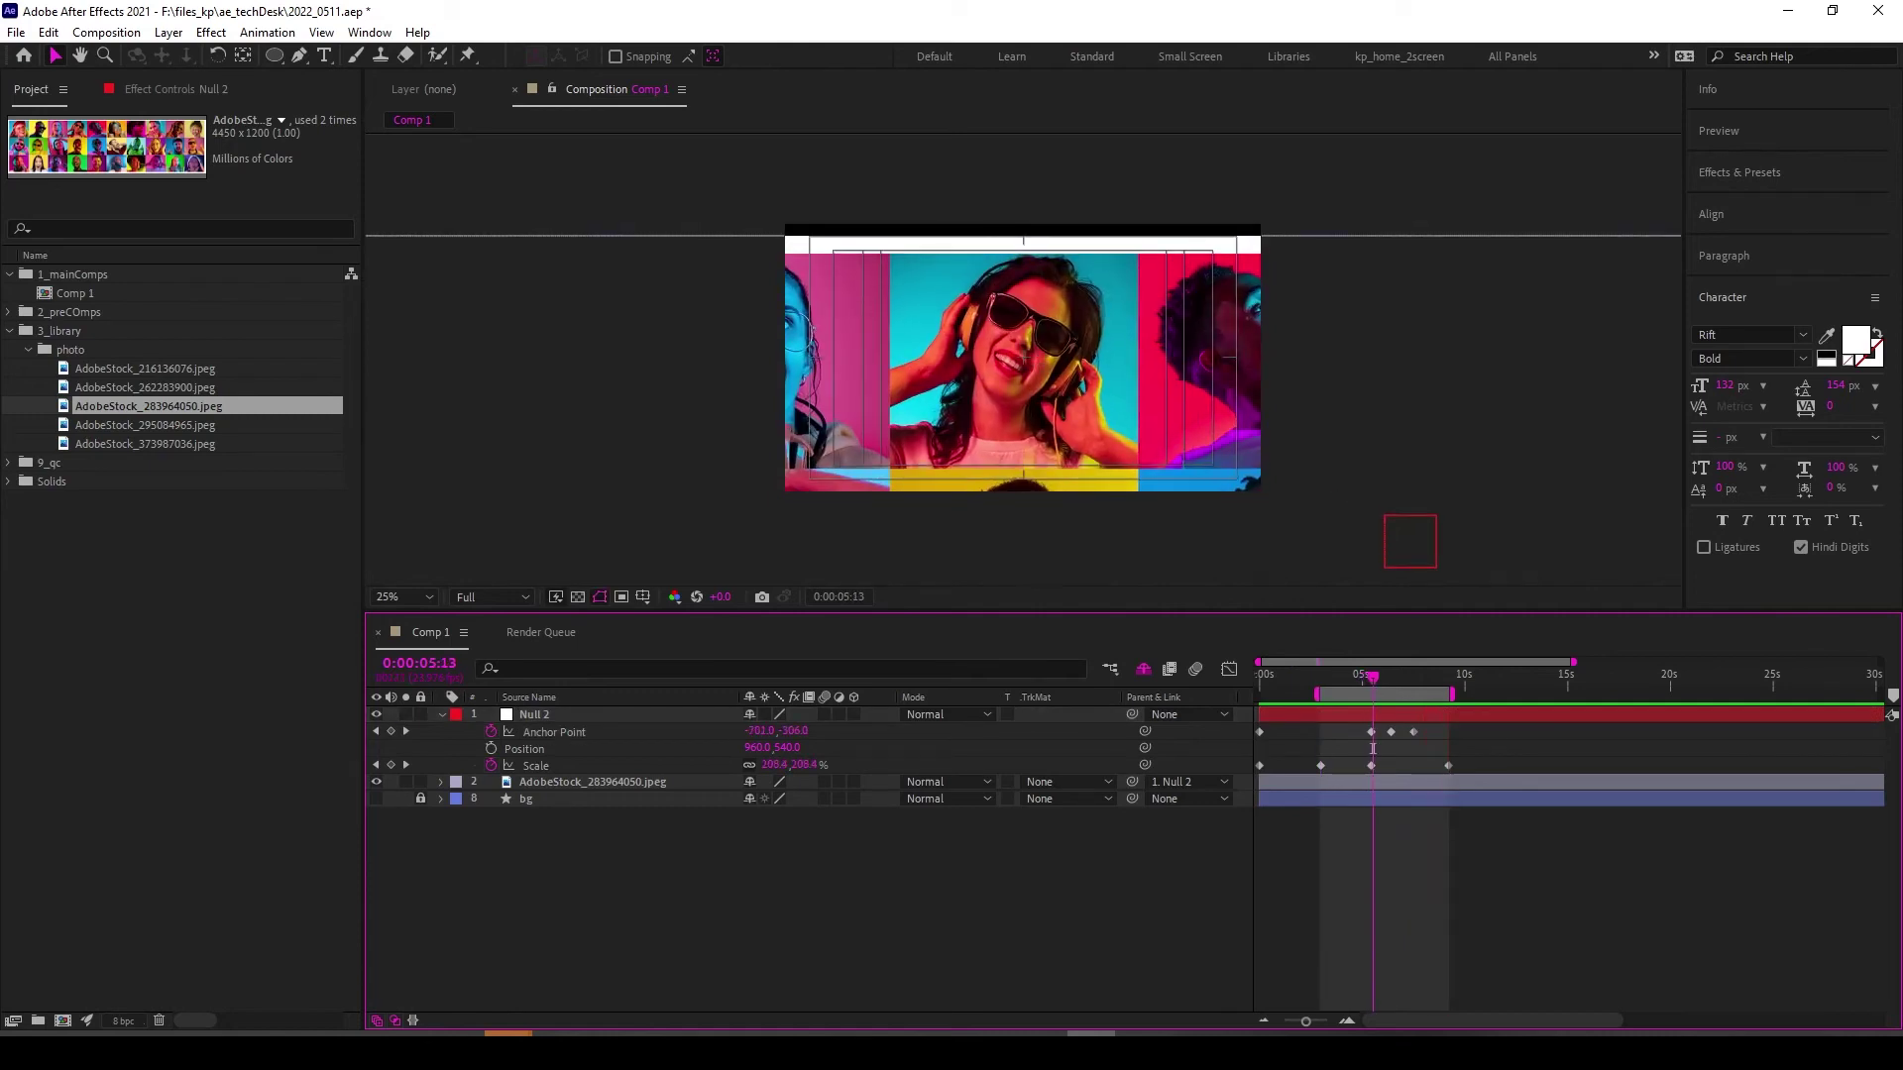
pyautogui.press('pageup')
pyautogui.press('pageup')
pyautogui.press('pageup')
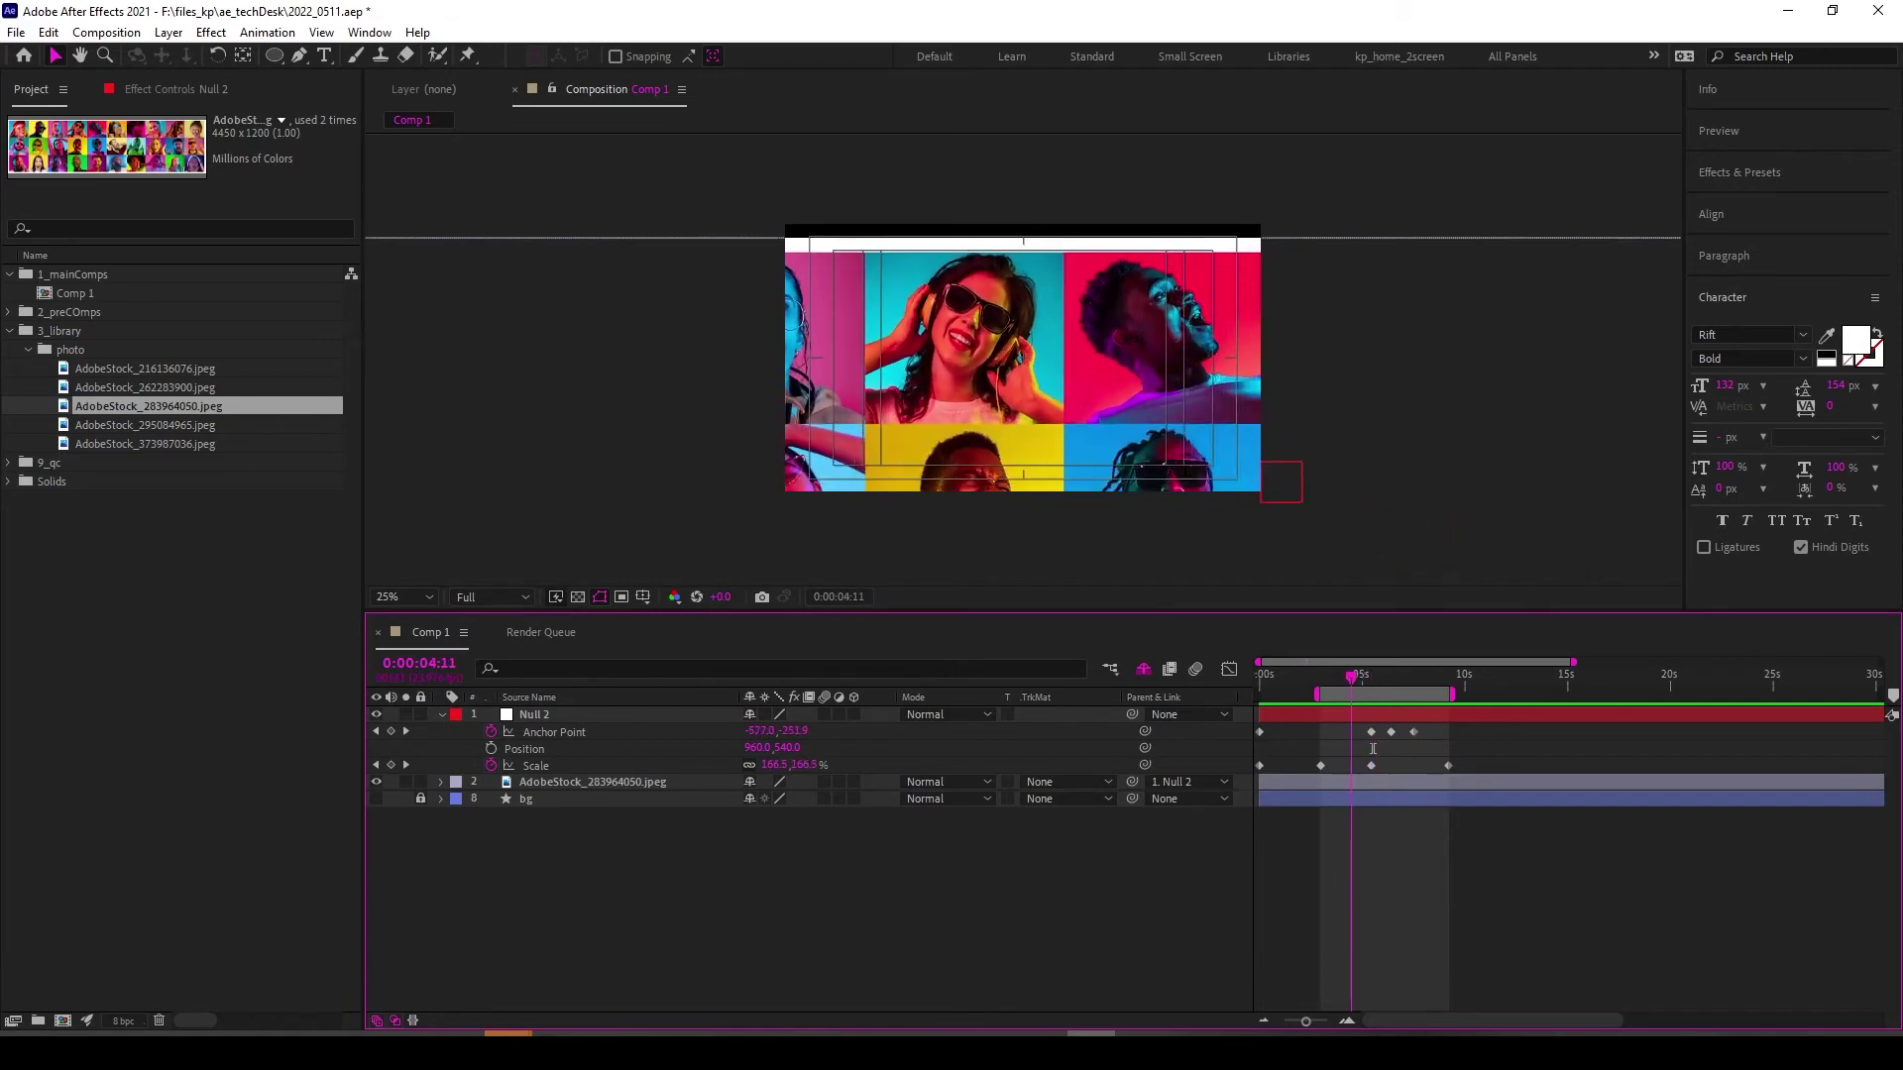
pyautogui.press('pagedown')
pyautogui.press('pagedown')
pyautogui.press('pagedown')
pyautogui.press('pagedown')
pyautogui.press('pagedown')
pyautogui.press('pagedown')
pyautogui.press('pagedown')
pyautogui.press('pagedown')
pyautogui.press('pagedown')
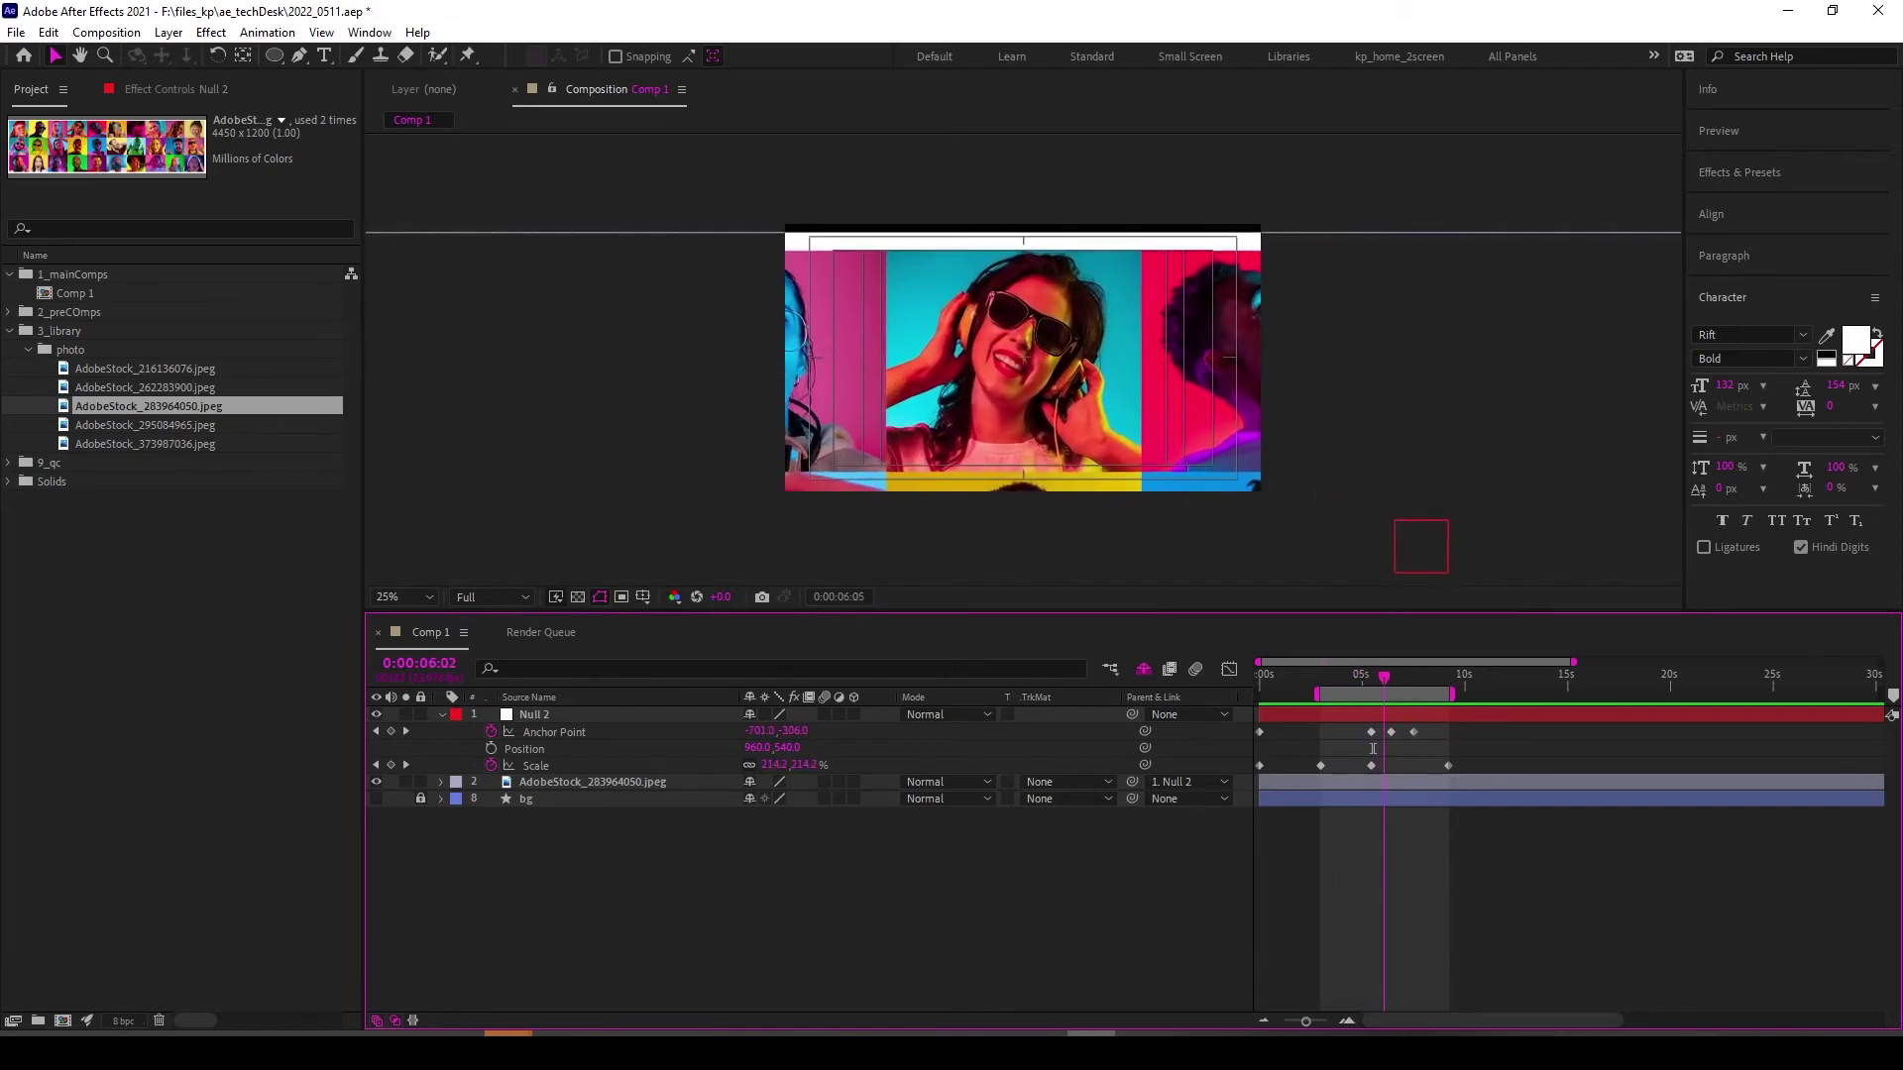
pyautogui.press('pagedown')
pyautogui.press('pagedown')
pyautogui.press('pagedown')
pyautogui.press('pagedown')
pyautogui.press('pagedown')
pyautogui.press('pagedown')
pyautogui.press('pagedown')
pyautogui.press('pagedown')
pyautogui.press('pagedown')
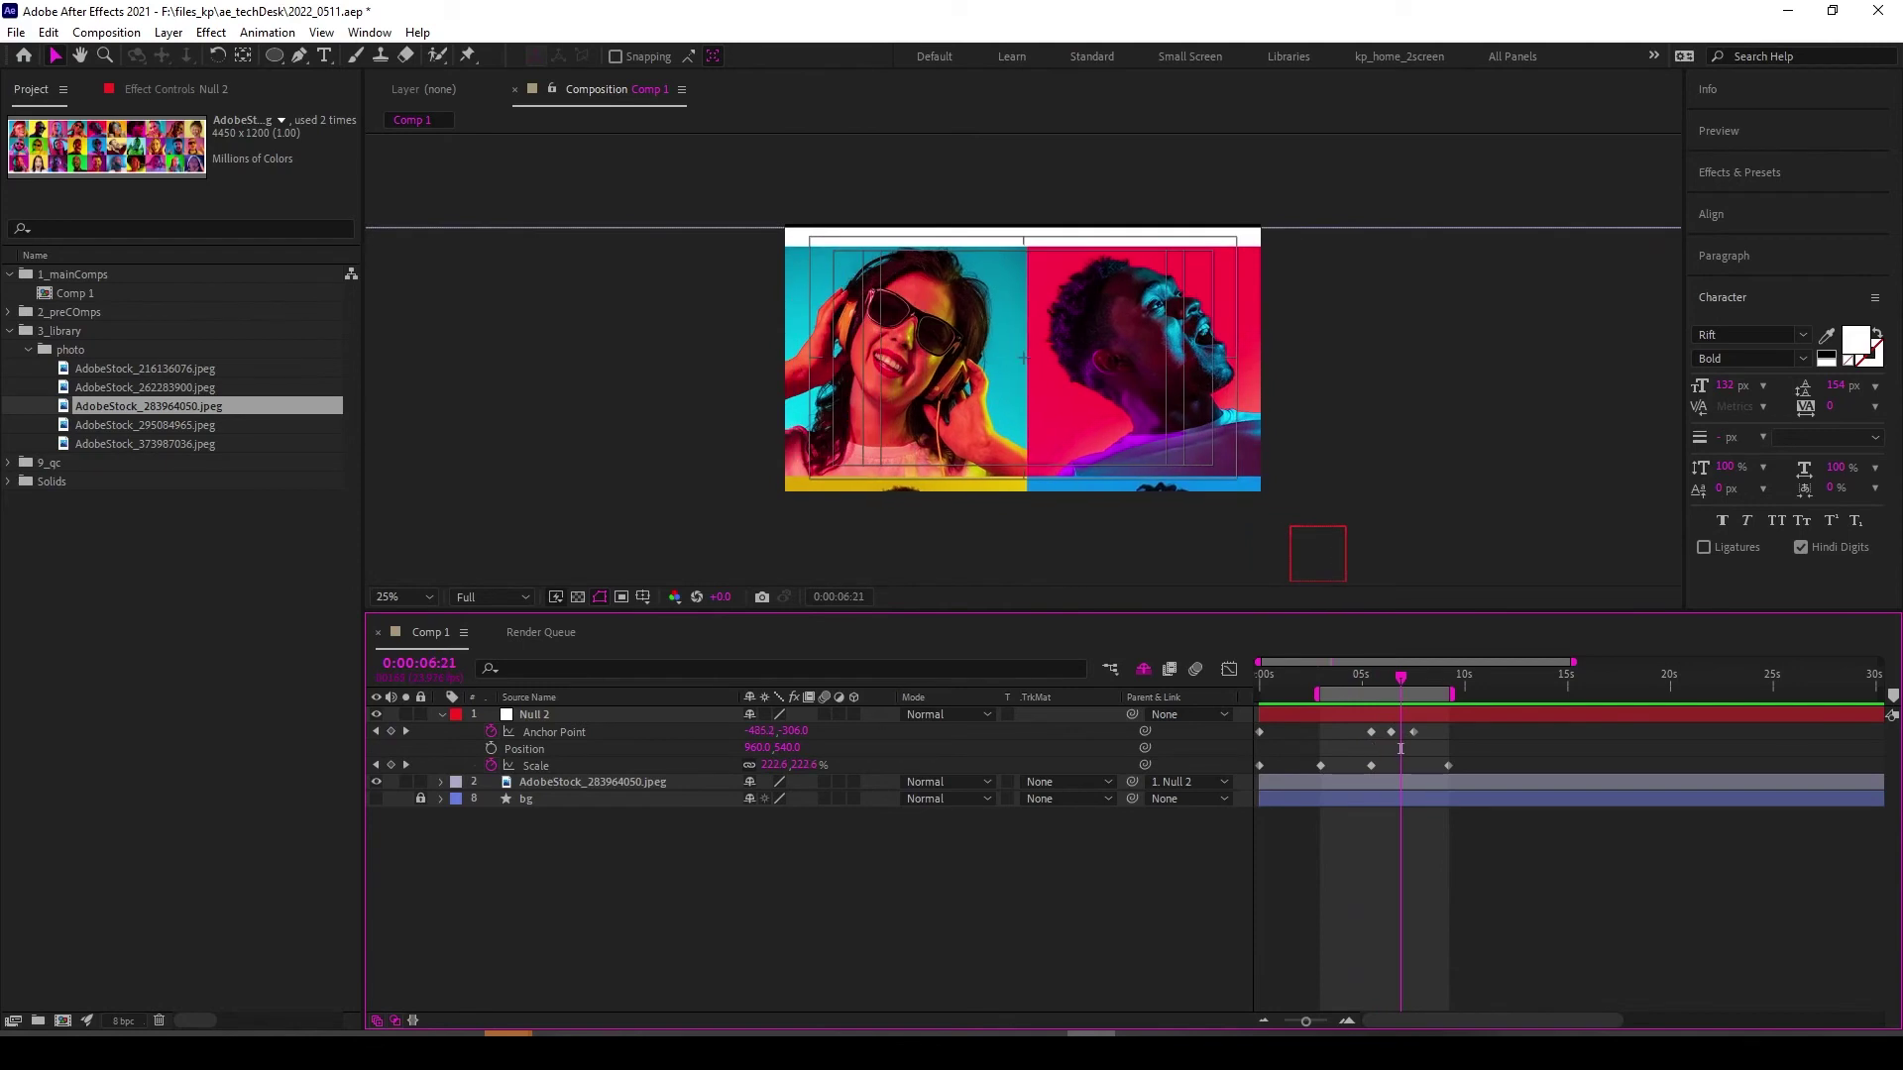
pyautogui.press('pageup')
pyautogui.press('pageup')
pyautogui.press('pageup')
pyautogui.press('pageup')
pyautogui.press('pageup')
pyautogui.press('pageup')
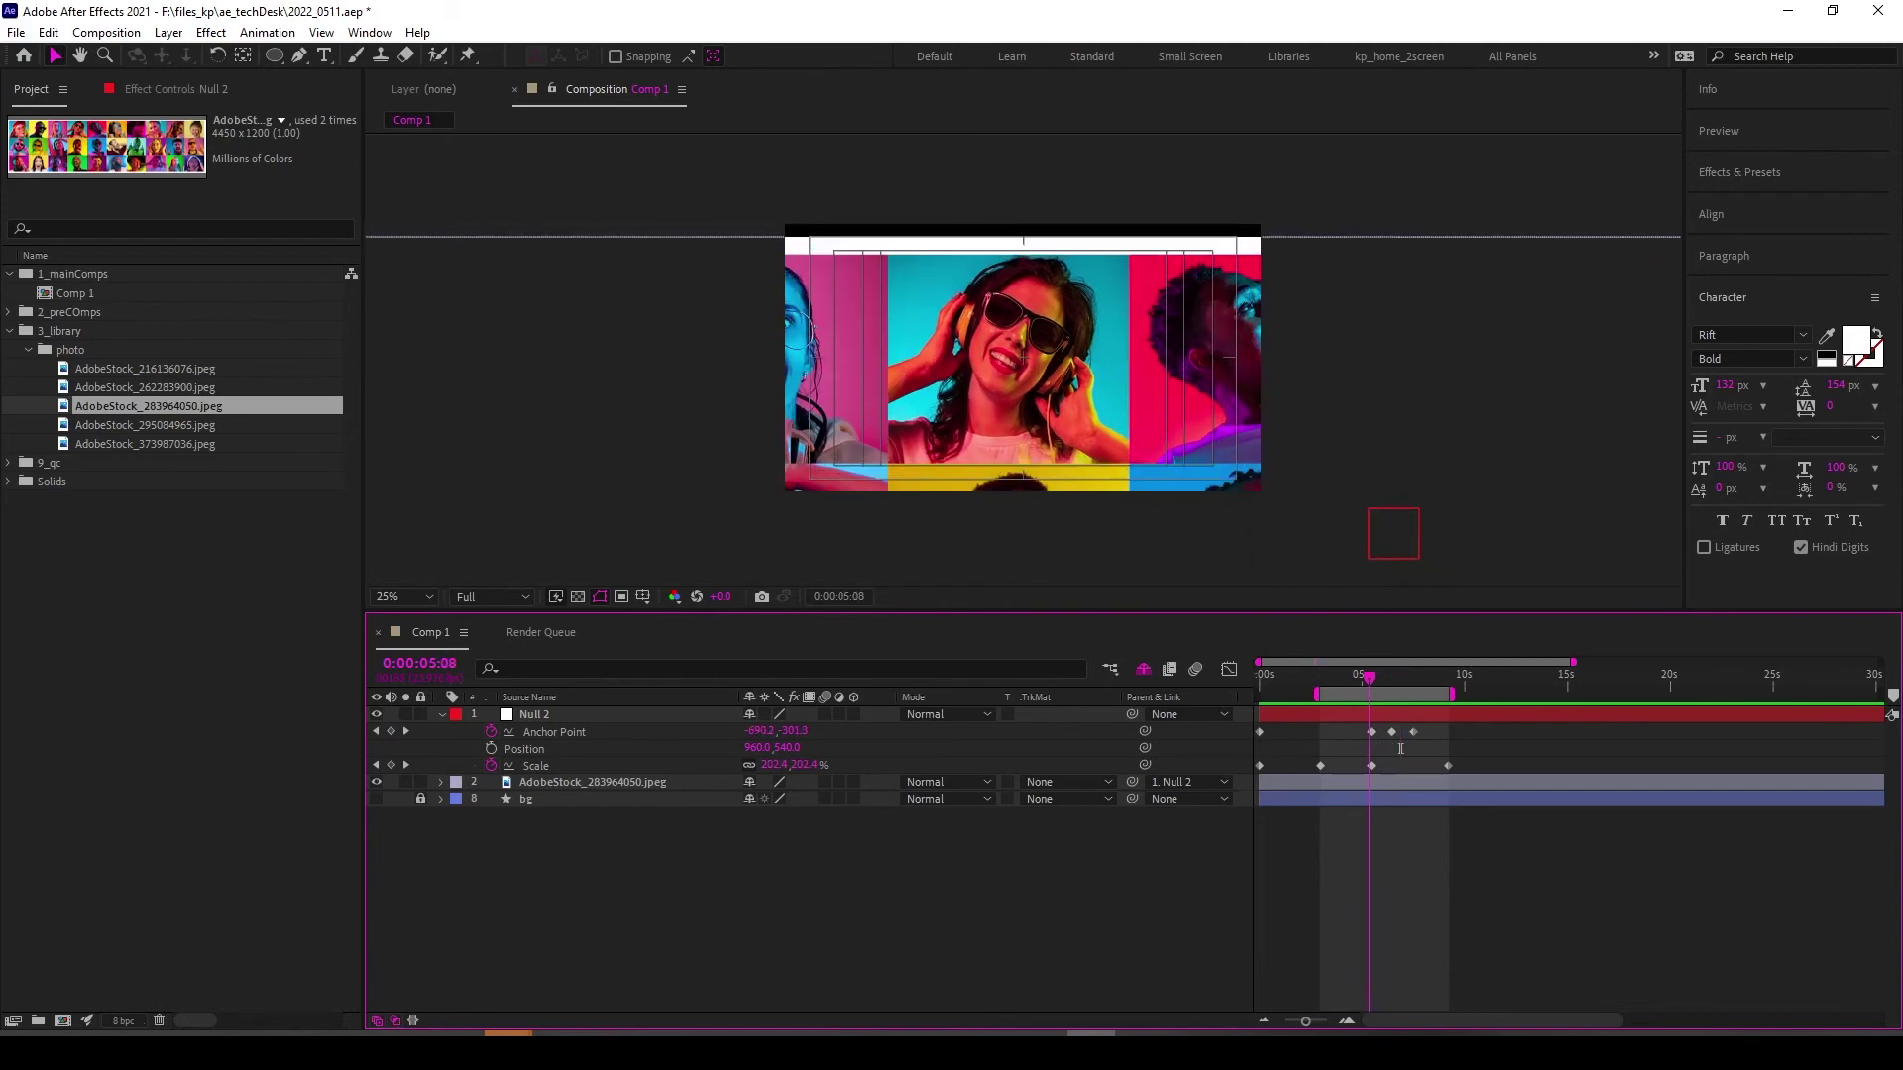
pyautogui.press('pageup')
pyautogui.press('pageup')
pyautogui.press('pageup')
pyautogui.press('pageup')
pyautogui.press('pageup')
pyautogui.press('pageup')
pyautogui.press('pagedown')
pyautogui.press('pagedown')
pyautogui.press('pagedown')
pyautogui.press('pagedown')
pyautogui.press('pagedown')
pyautogui.press('pagedown')
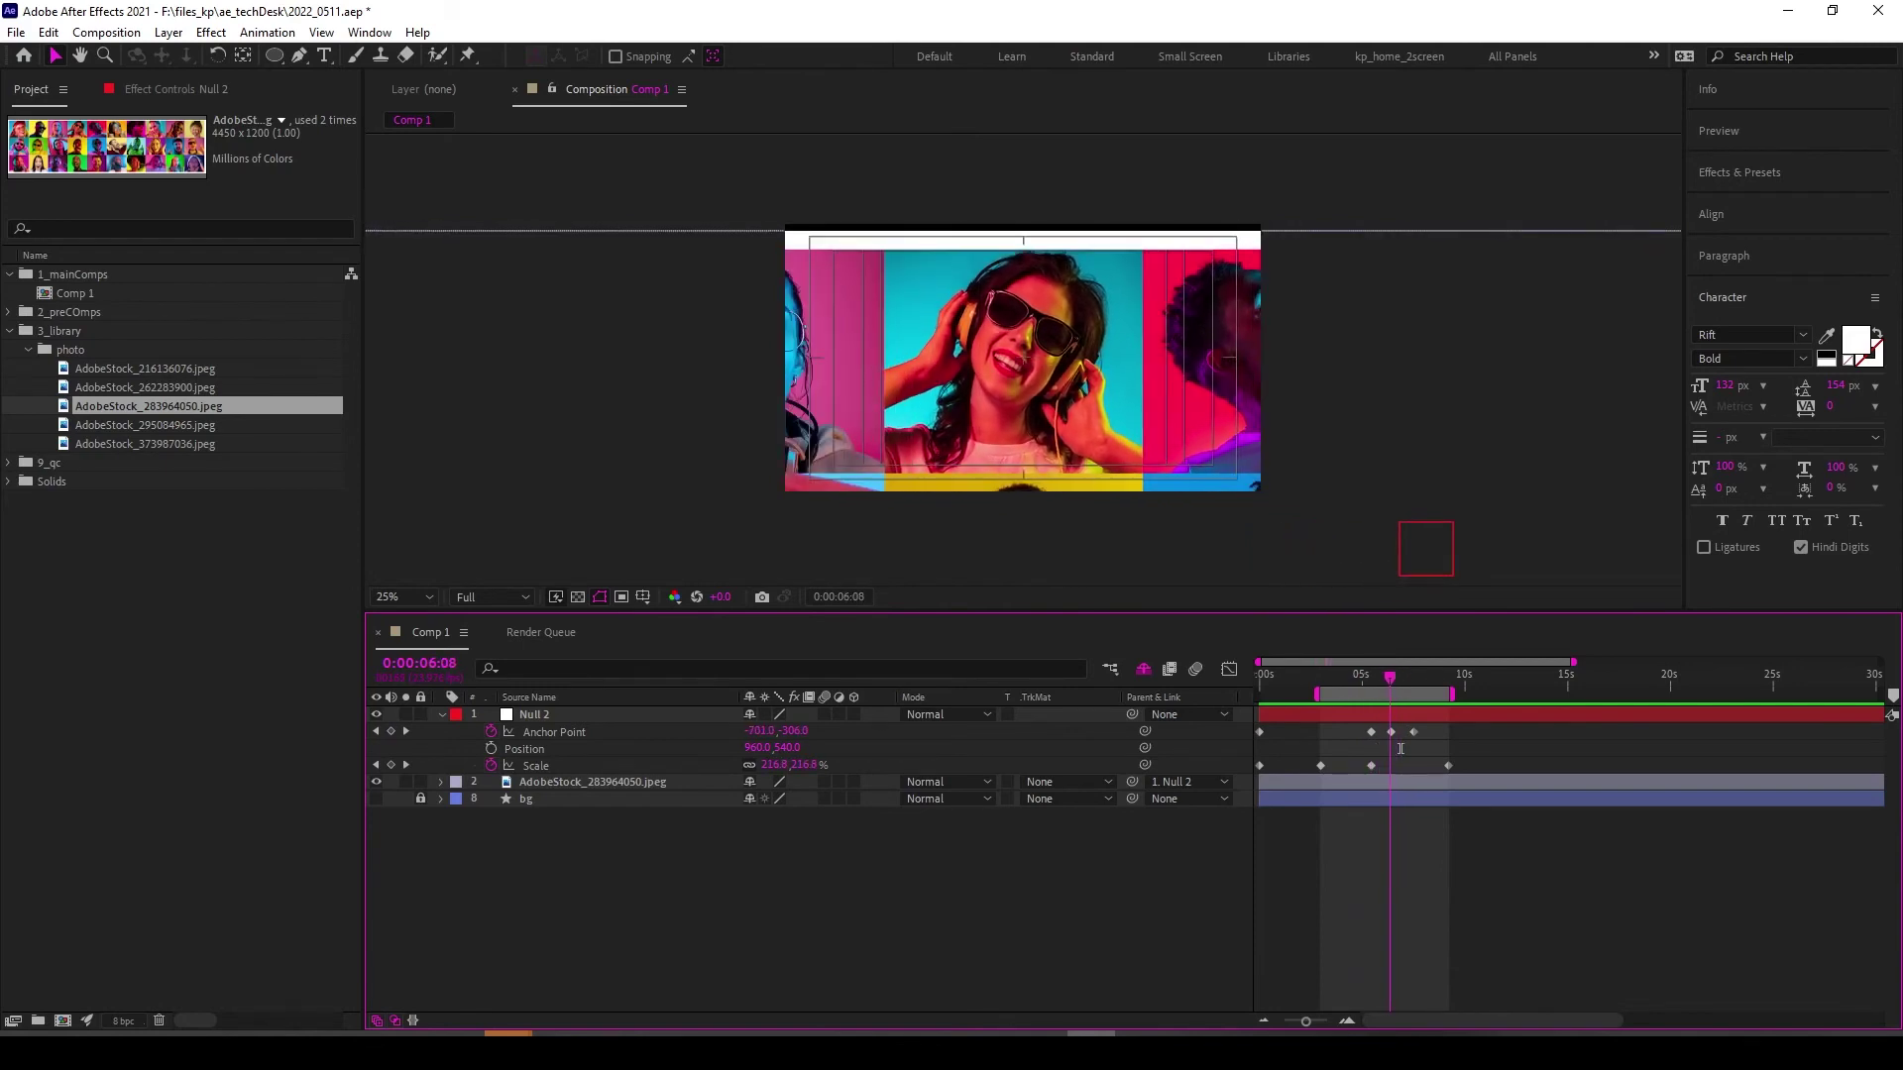
pyautogui.press('pagedown')
pyautogui.press('pagedown')
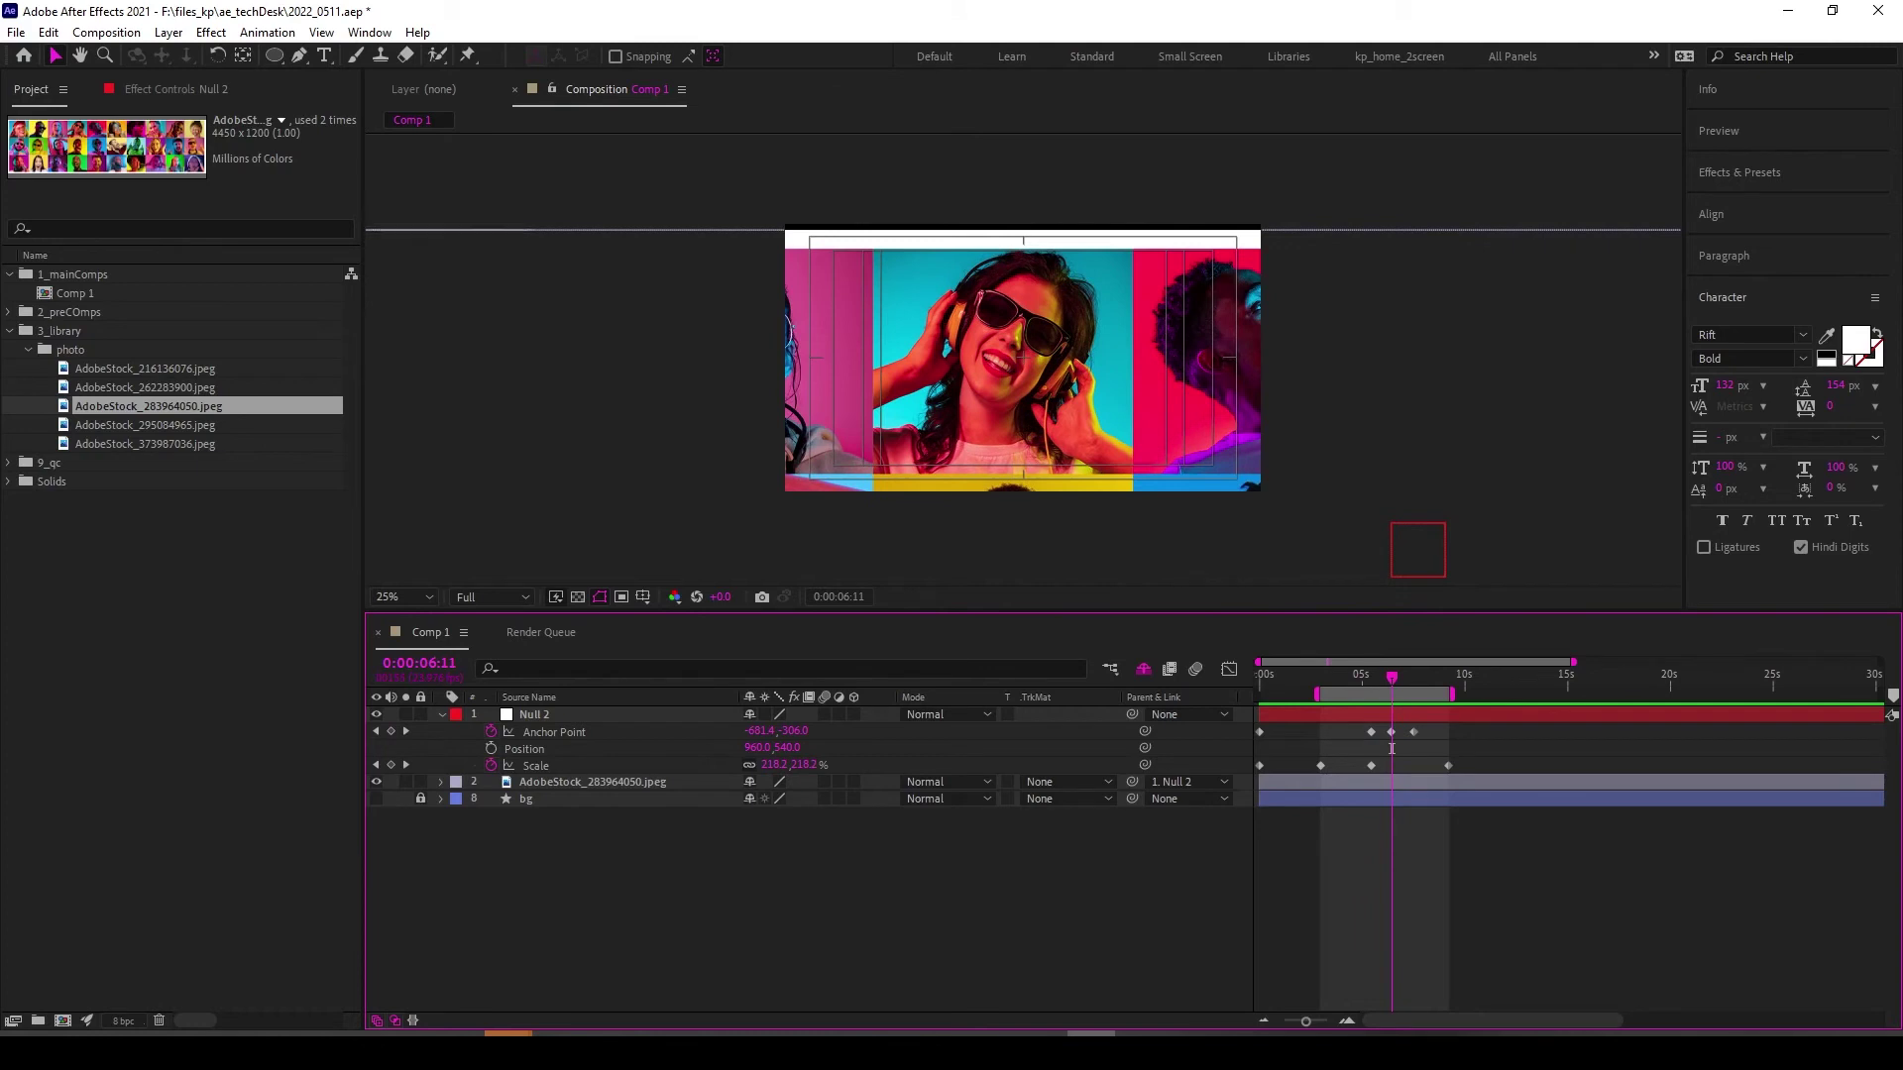
pyautogui.hotkey('ctrl', 'Down')
pyautogui.press('F2')
pyautogui.press('pageup')
pyautogui.press('pageup')
pyautogui.press('pageup')
pyautogui.press('pageup')
pyautogui.press('pageup')
pyautogui.press('pageup')
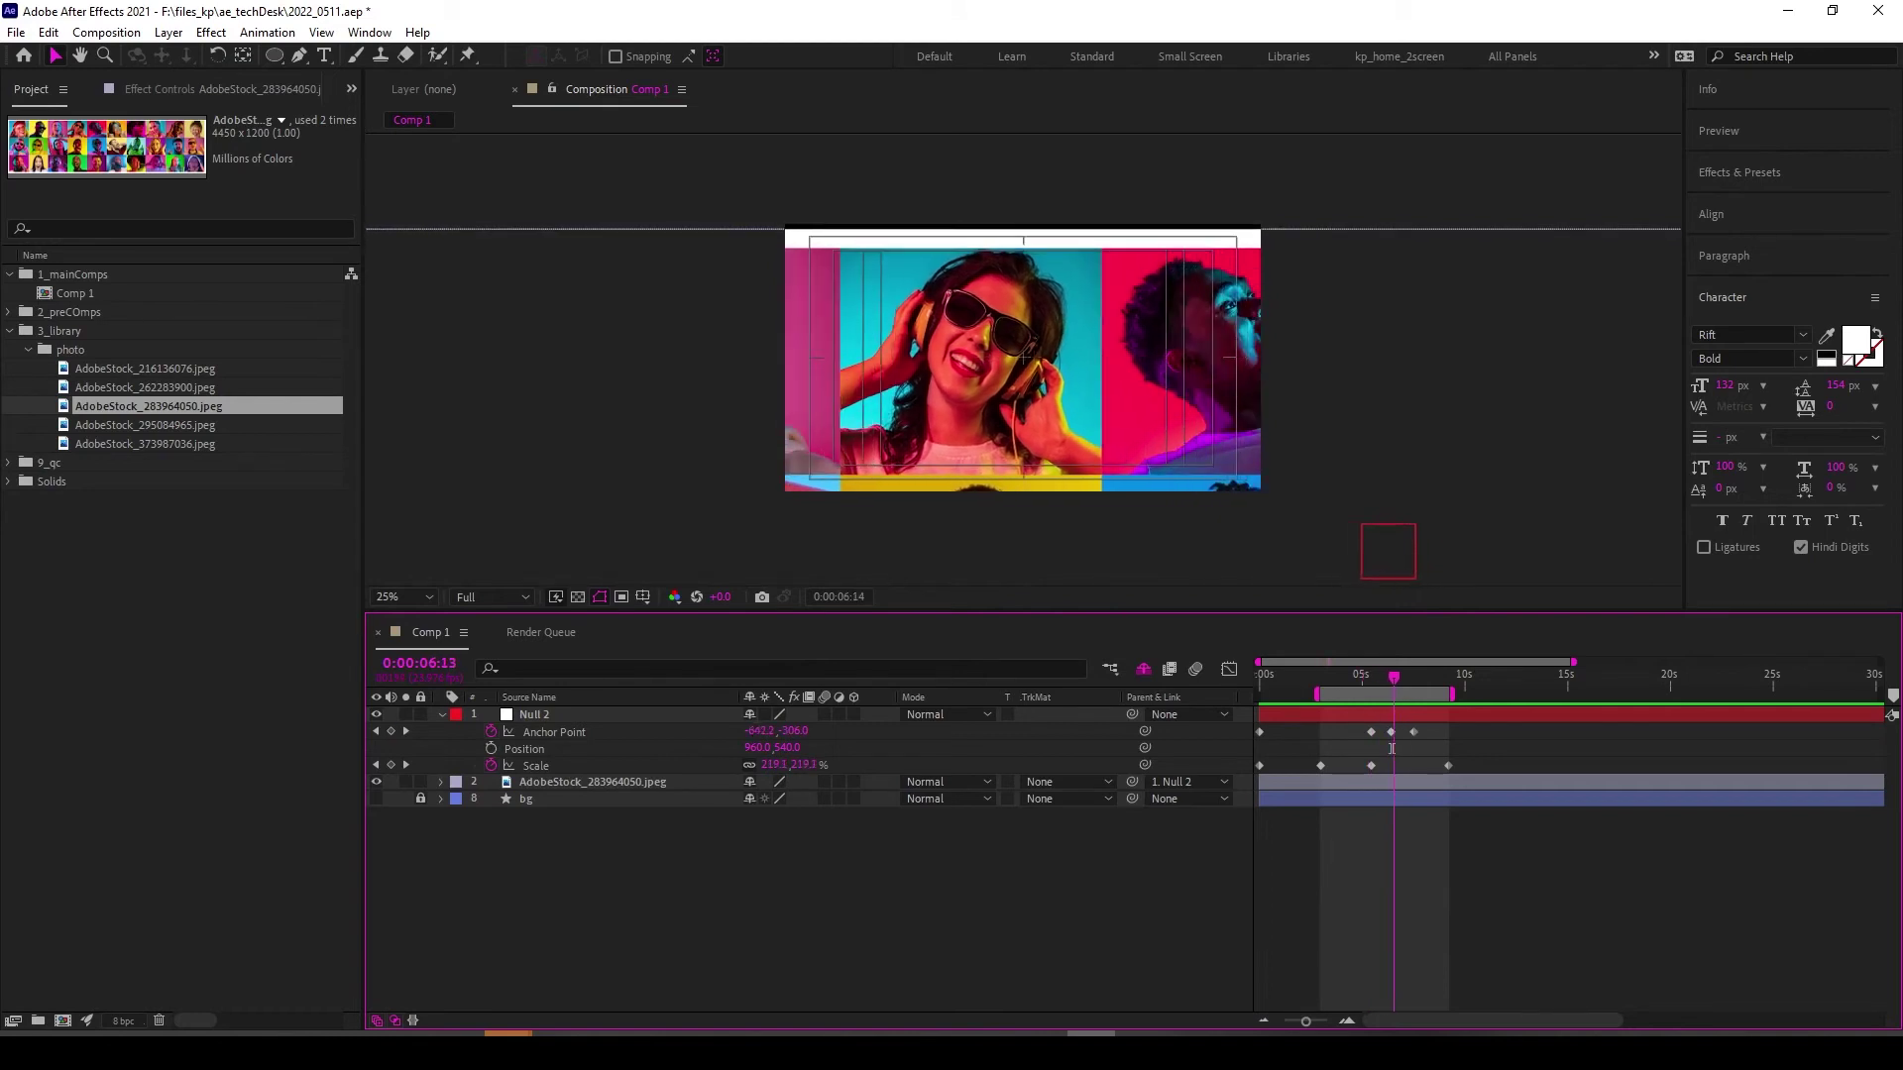
pyautogui.press('pageup')
pyautogui.press('pageup')
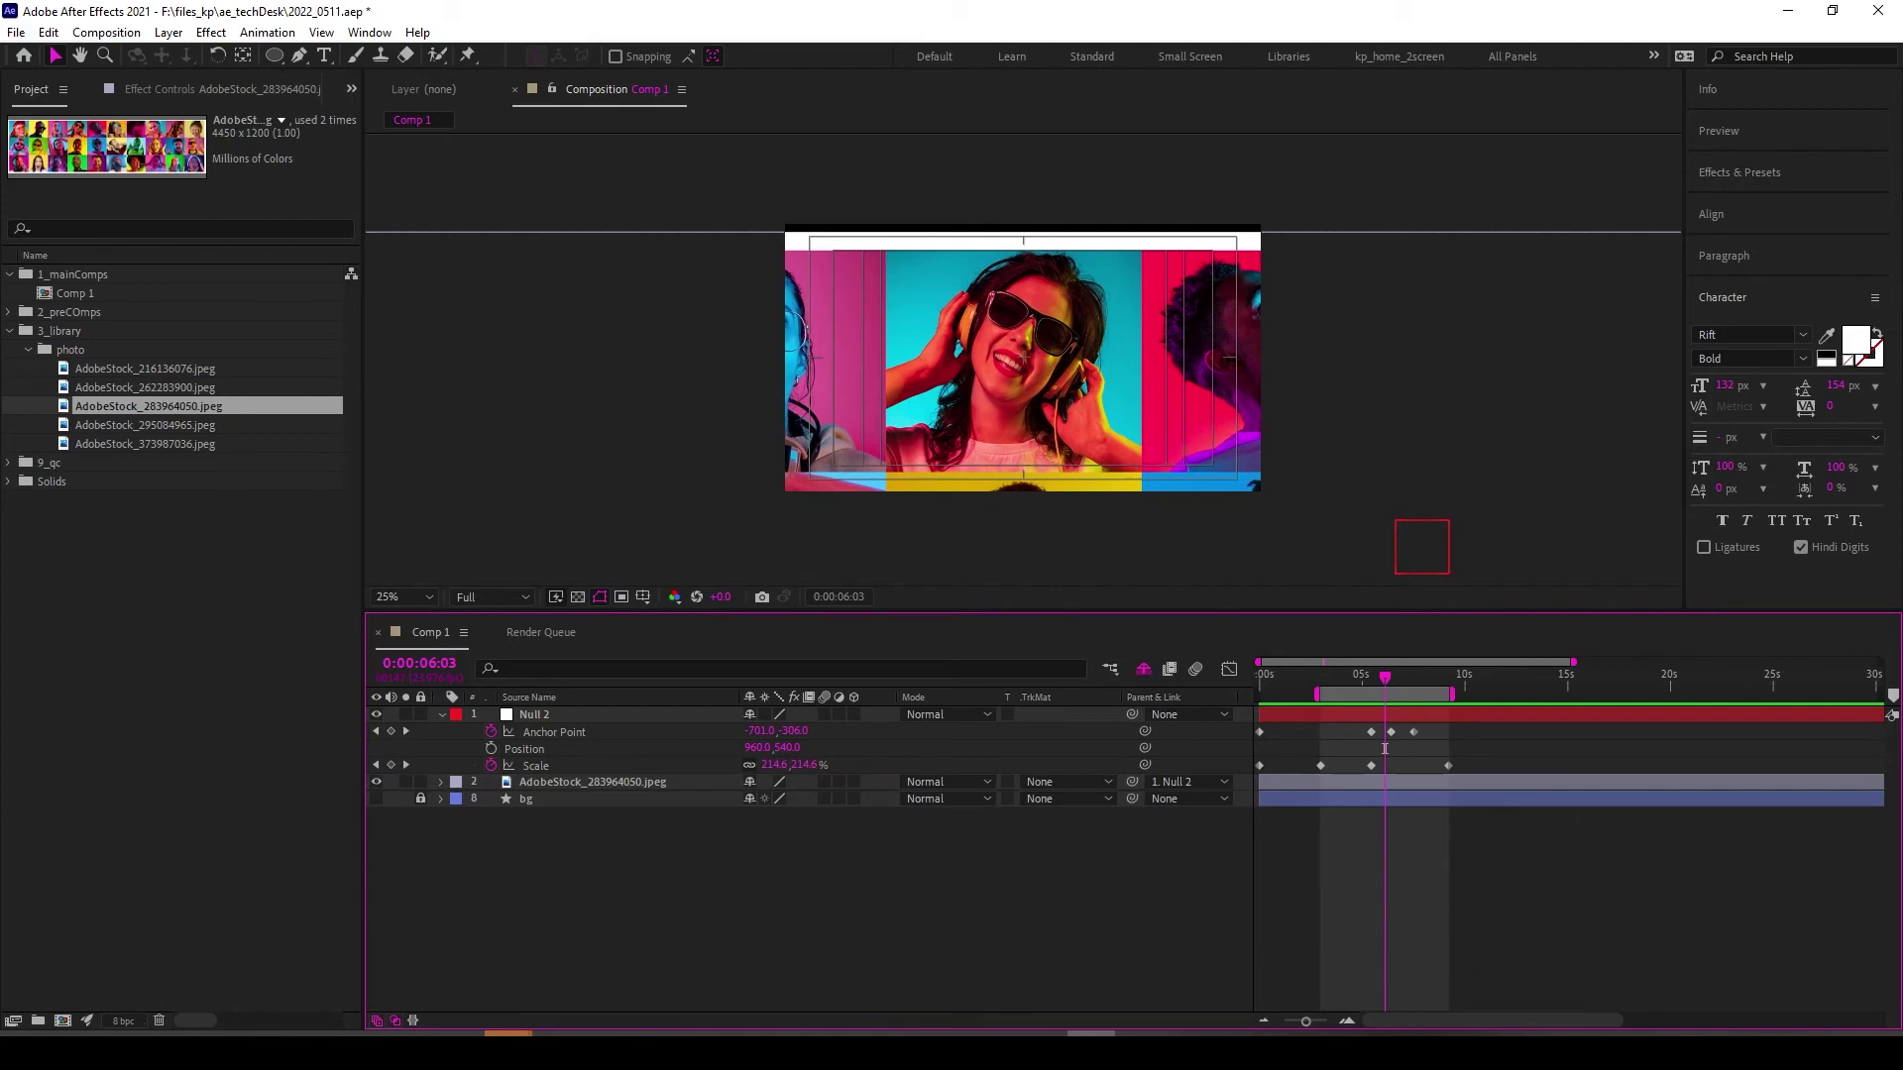
pyautogui.click(1384, 748)
pyautogui.hotkey('ctrl', 'Down')
# Duplicate the null and photo layers, then hide and delete the extra copies.
pyautogui.hotkey('ctrl', 'Down')
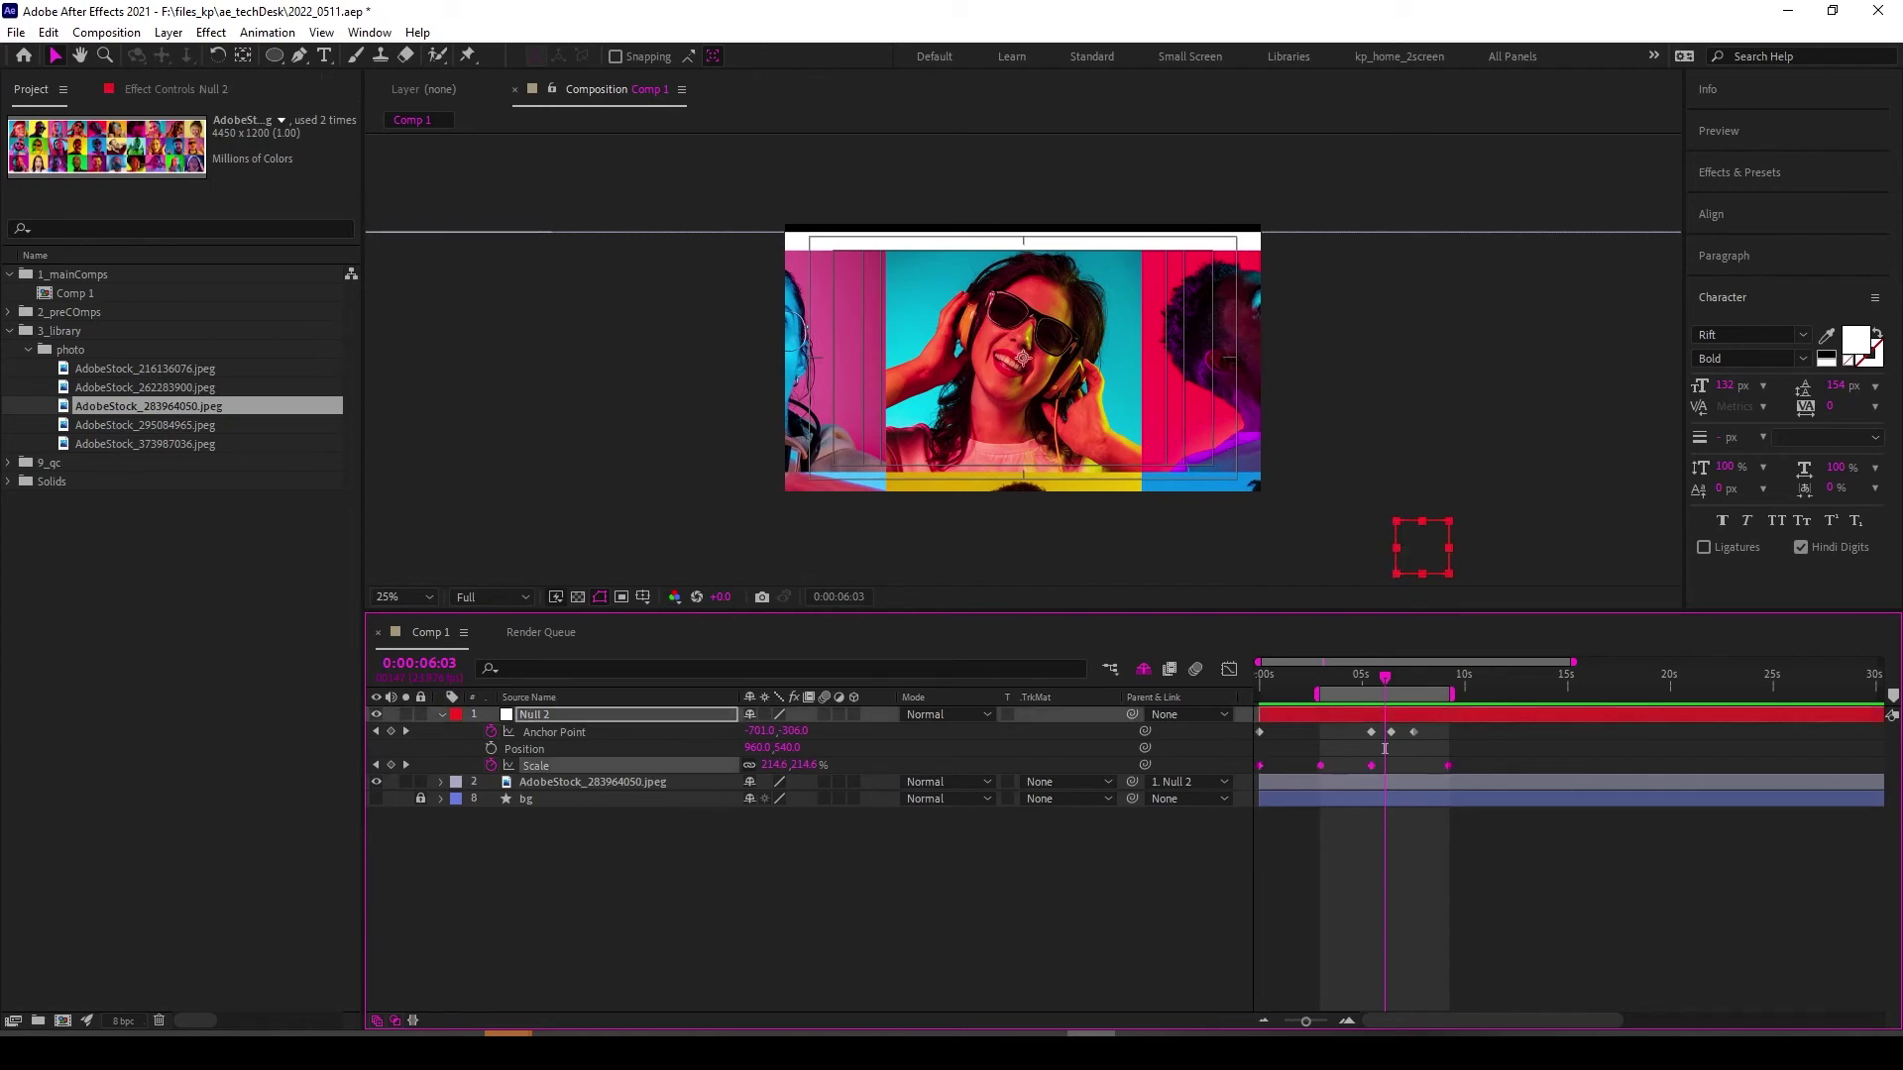
pyautogui.hotkey('ctrl', 'Down')
pyautogui.hotkey('ctrl', 'a')
pyautogui.hotkey('ctrl', 'd')
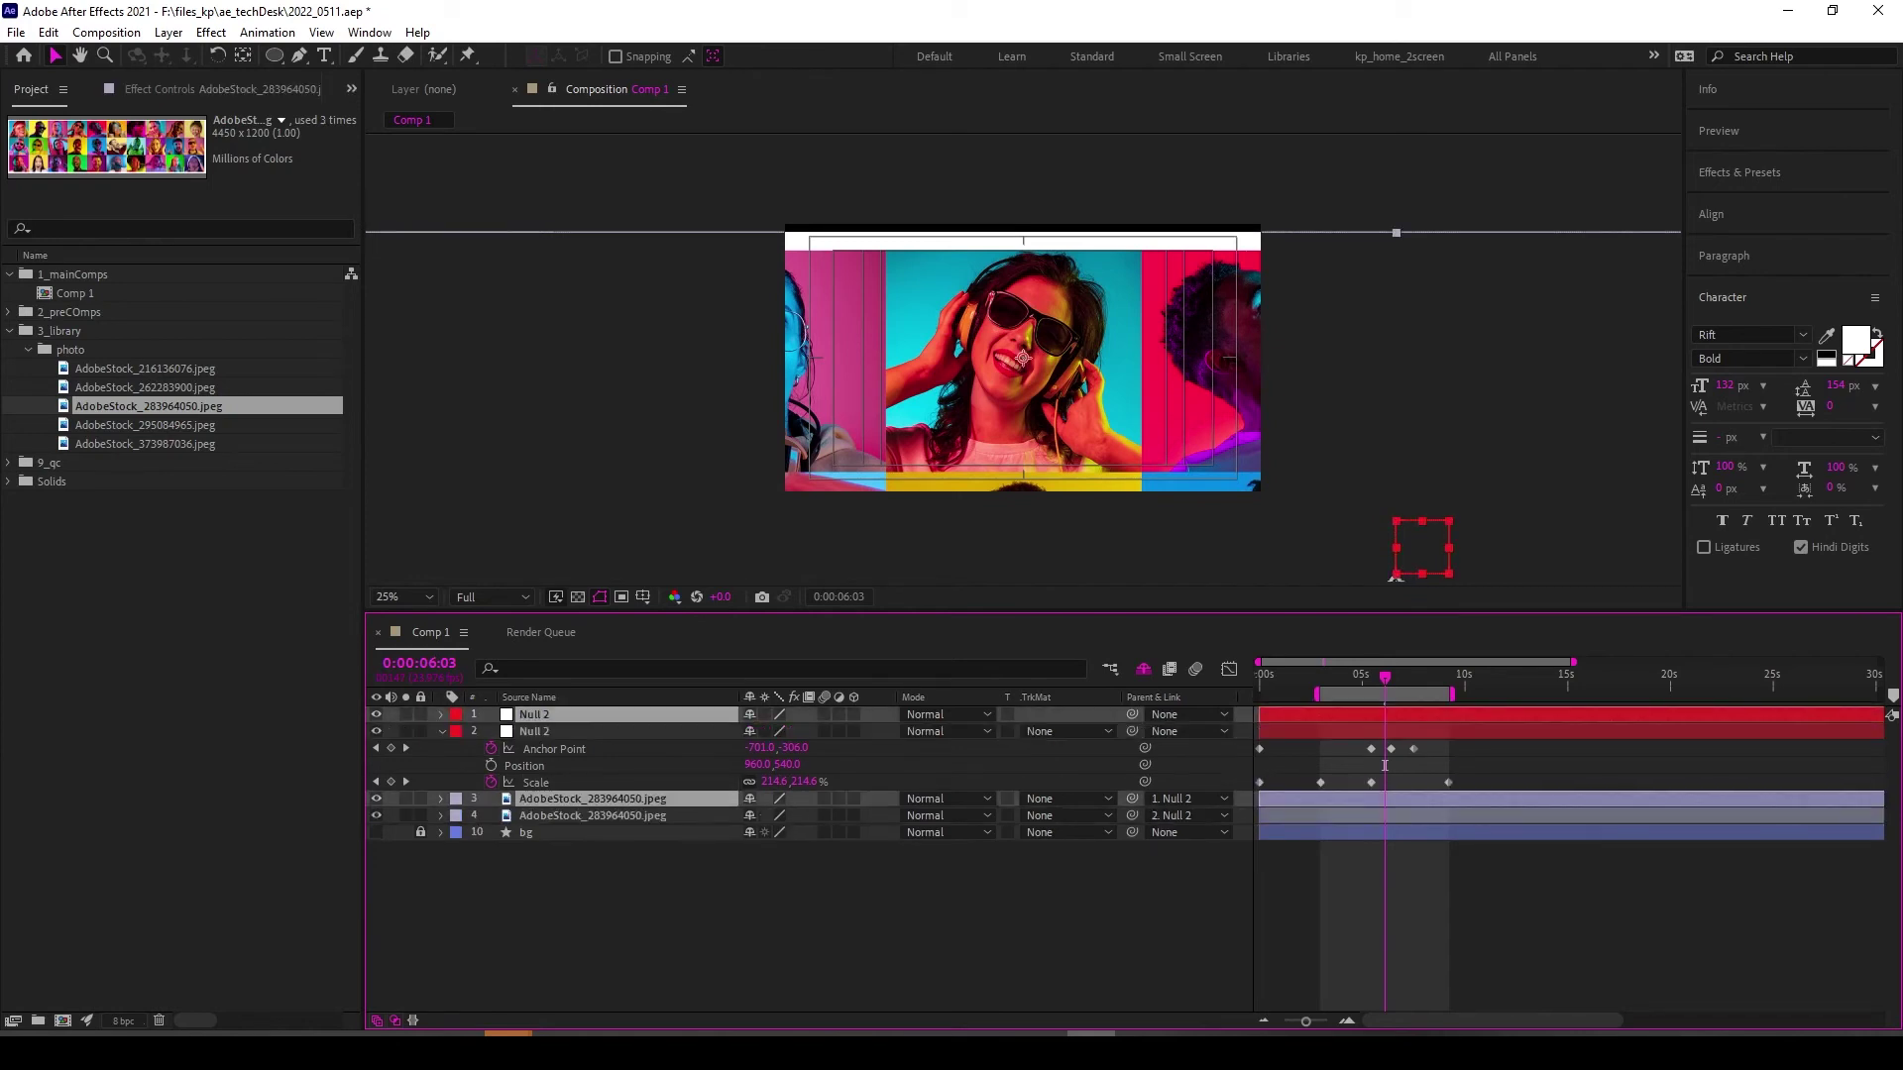
pyautogui.hotkey('ctrl', ']')
pyautogui.press('F2')
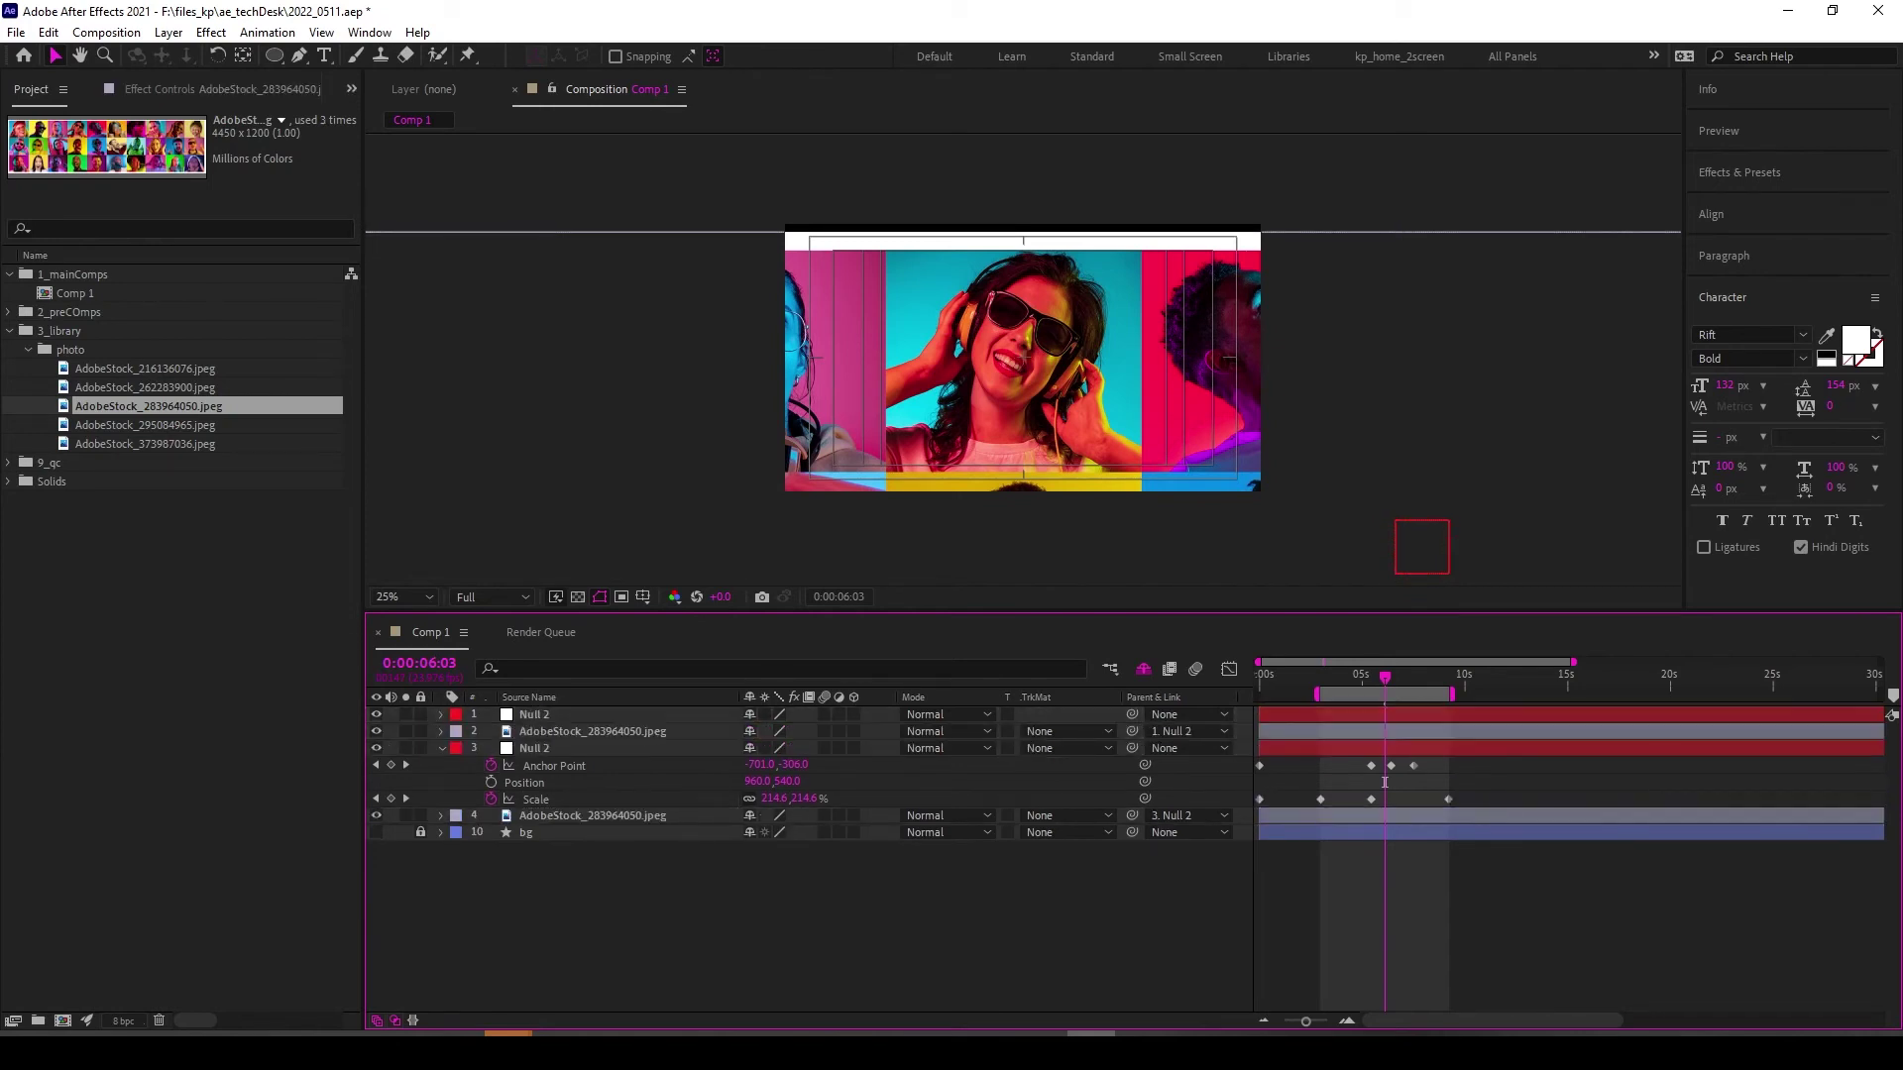
pyautogui.click(1384, 748)
pyautogui.press('u')
pyautogui.hotkey('ctrl', 'Down')
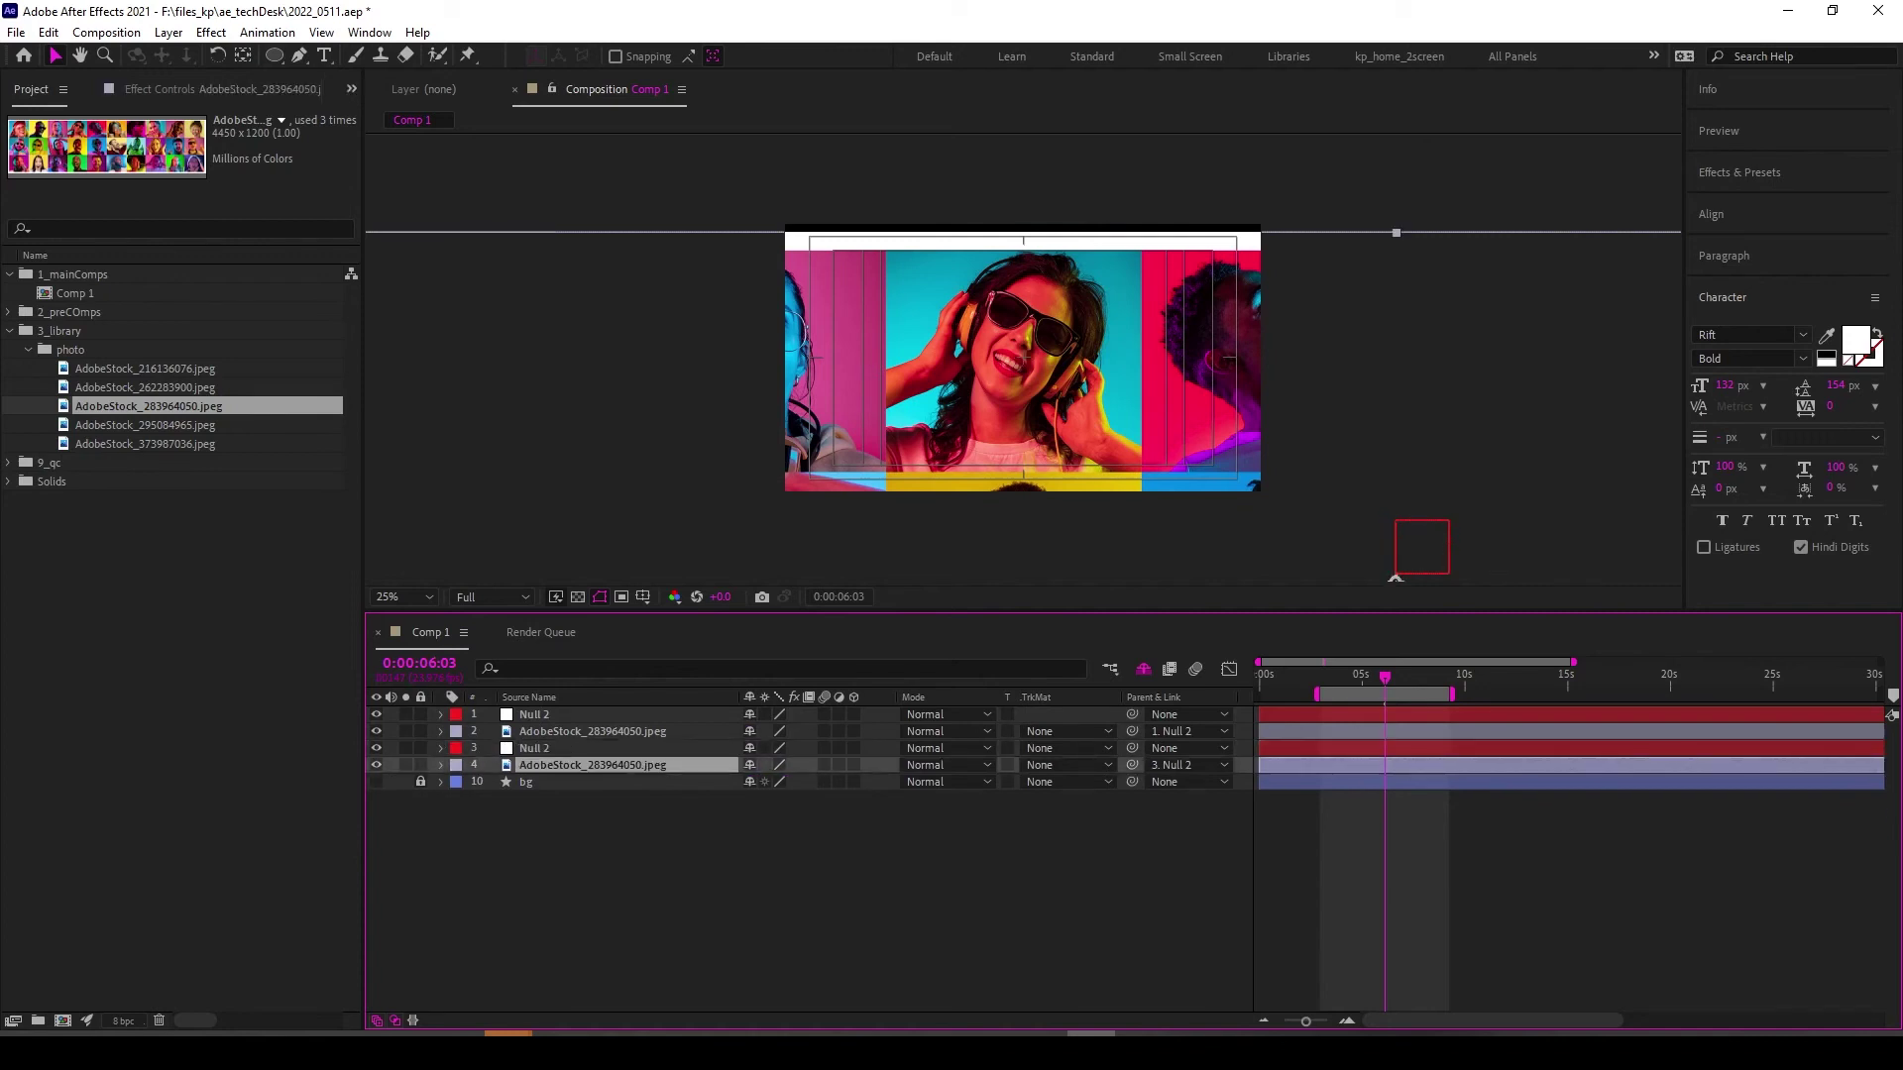
pyautogui.click(376, 764)
pyautogui.press('Delete')
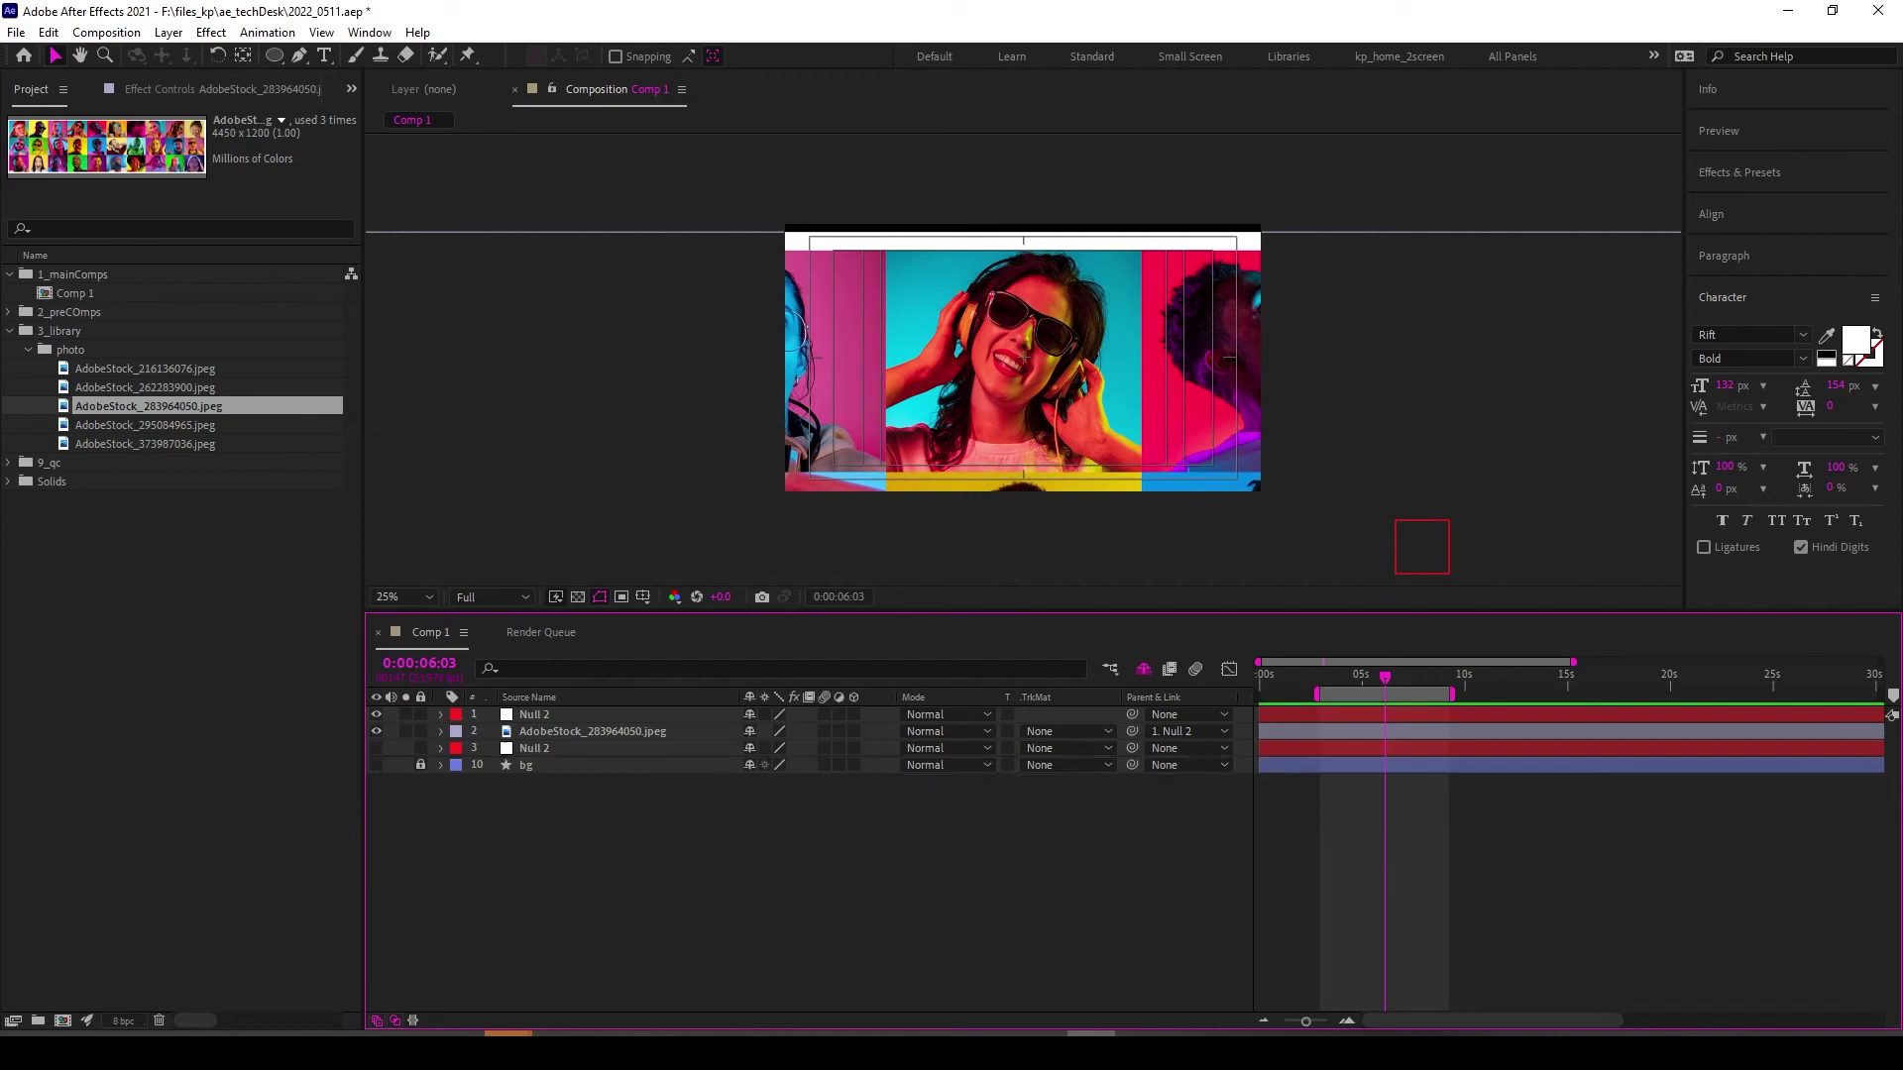
pyautogui.press('Delete')
# Remove Null 2's Anchor Point animation entirely and preview the remaining zoom.
pyautogui.click(1395, 578)
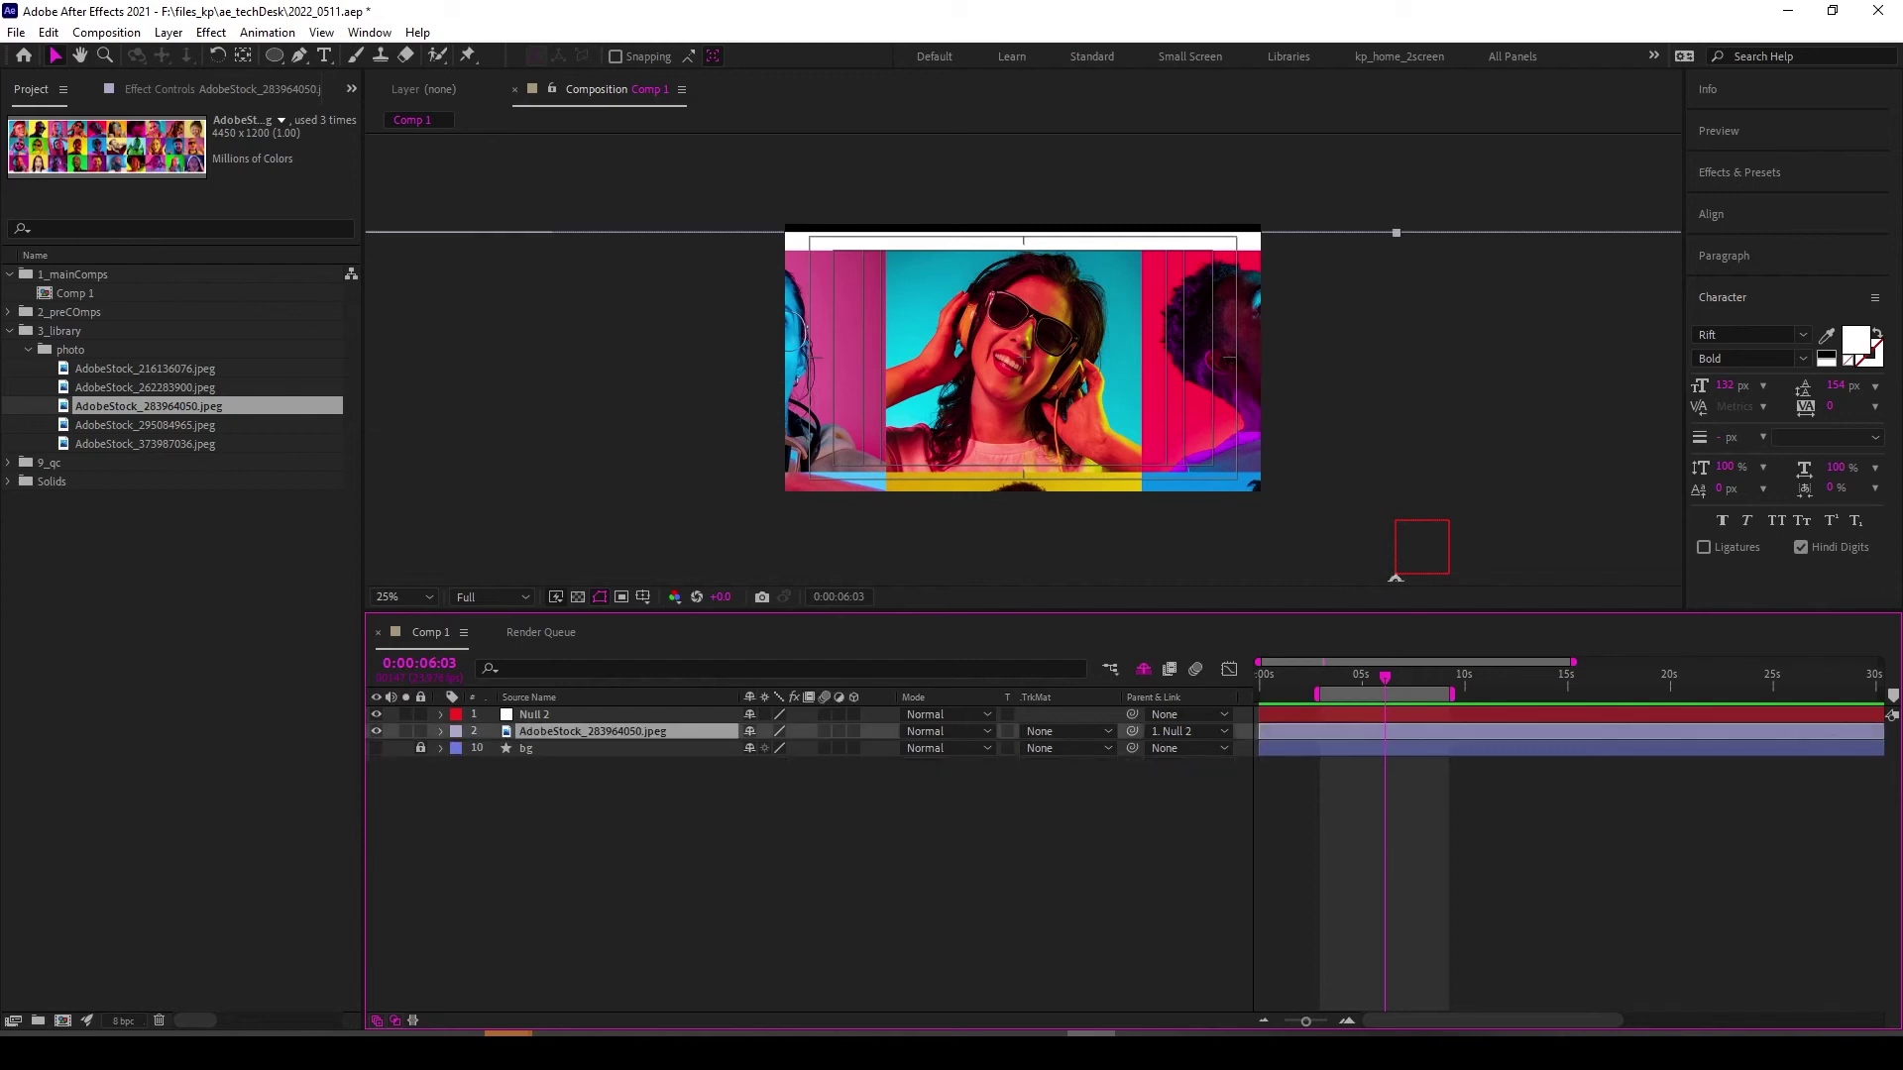
pyautogui.click(528, 697)
pyautogui.press('u')
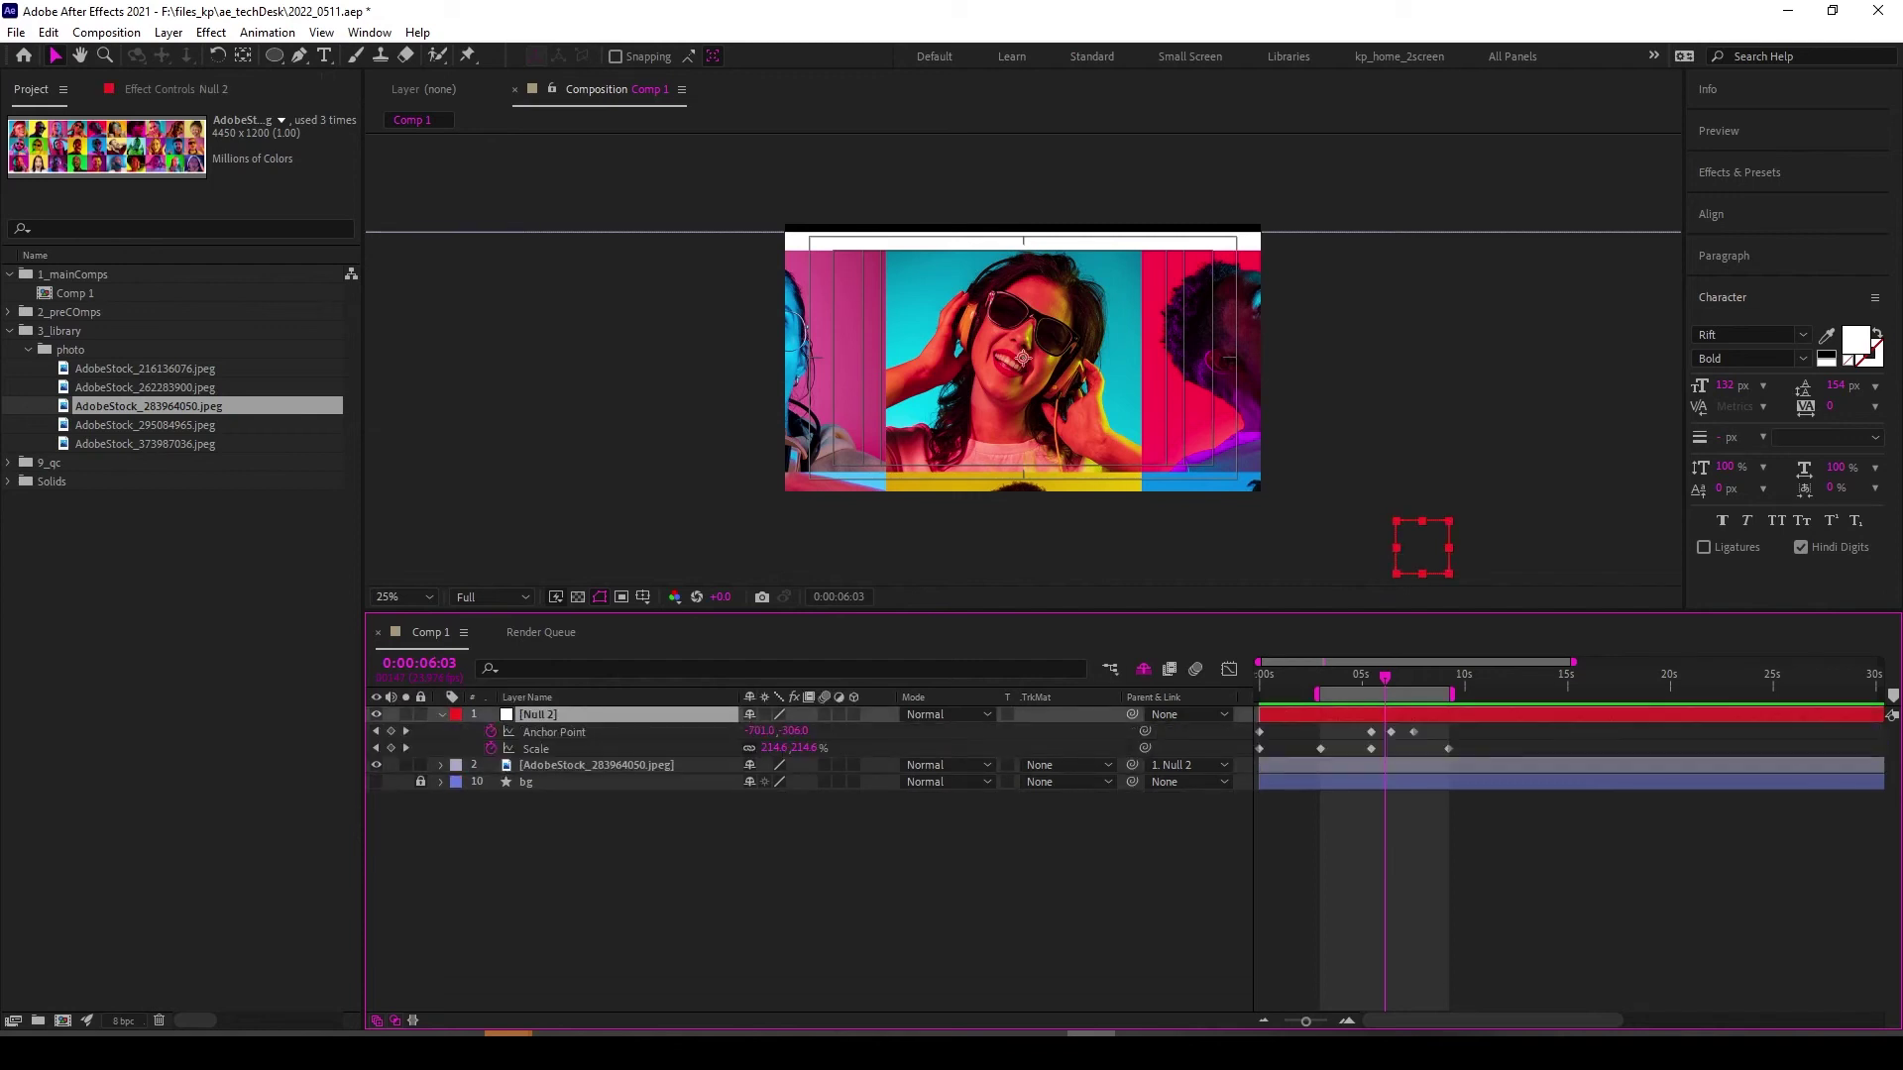
pyautogui.press('Home')
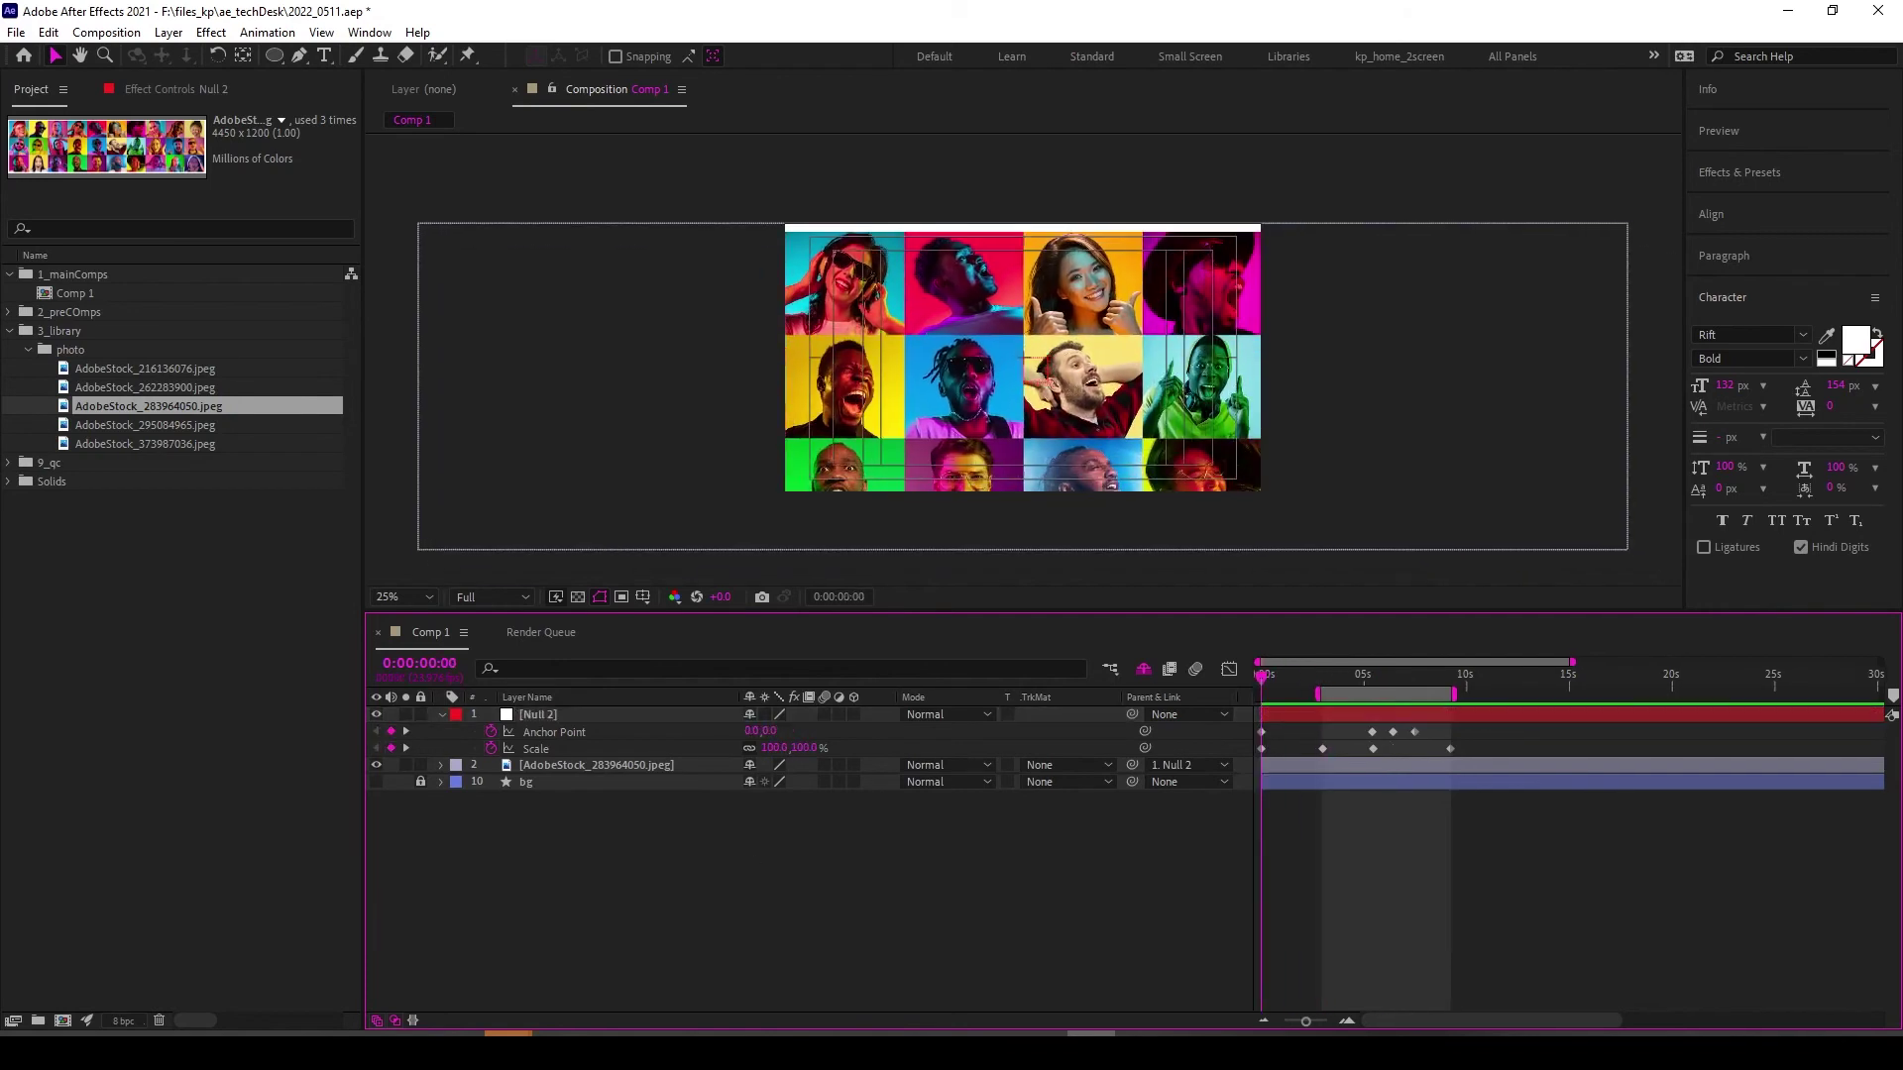
pyautogui.click(491, 731)
pyautogui.click(594, 765)
pyautogui.press('n')
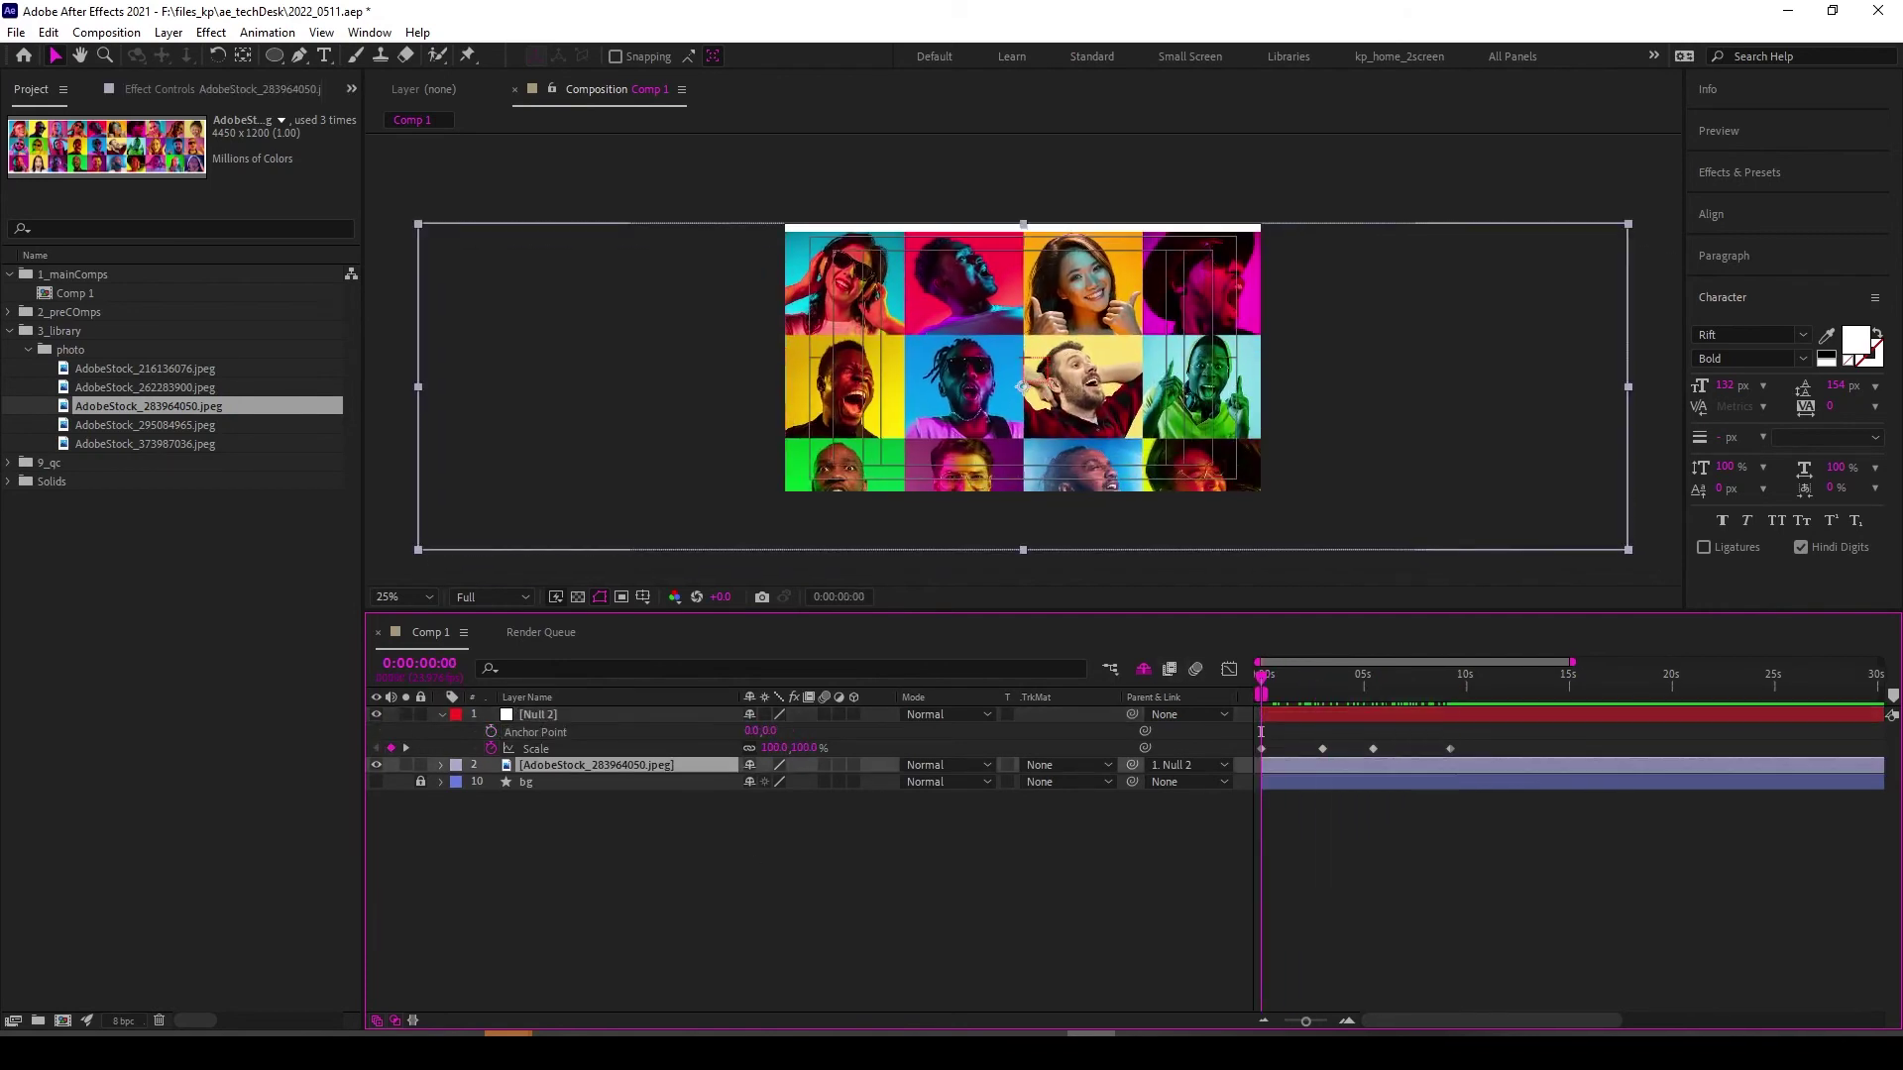
pyautogui.press('F2')
pyautogui.press('space')
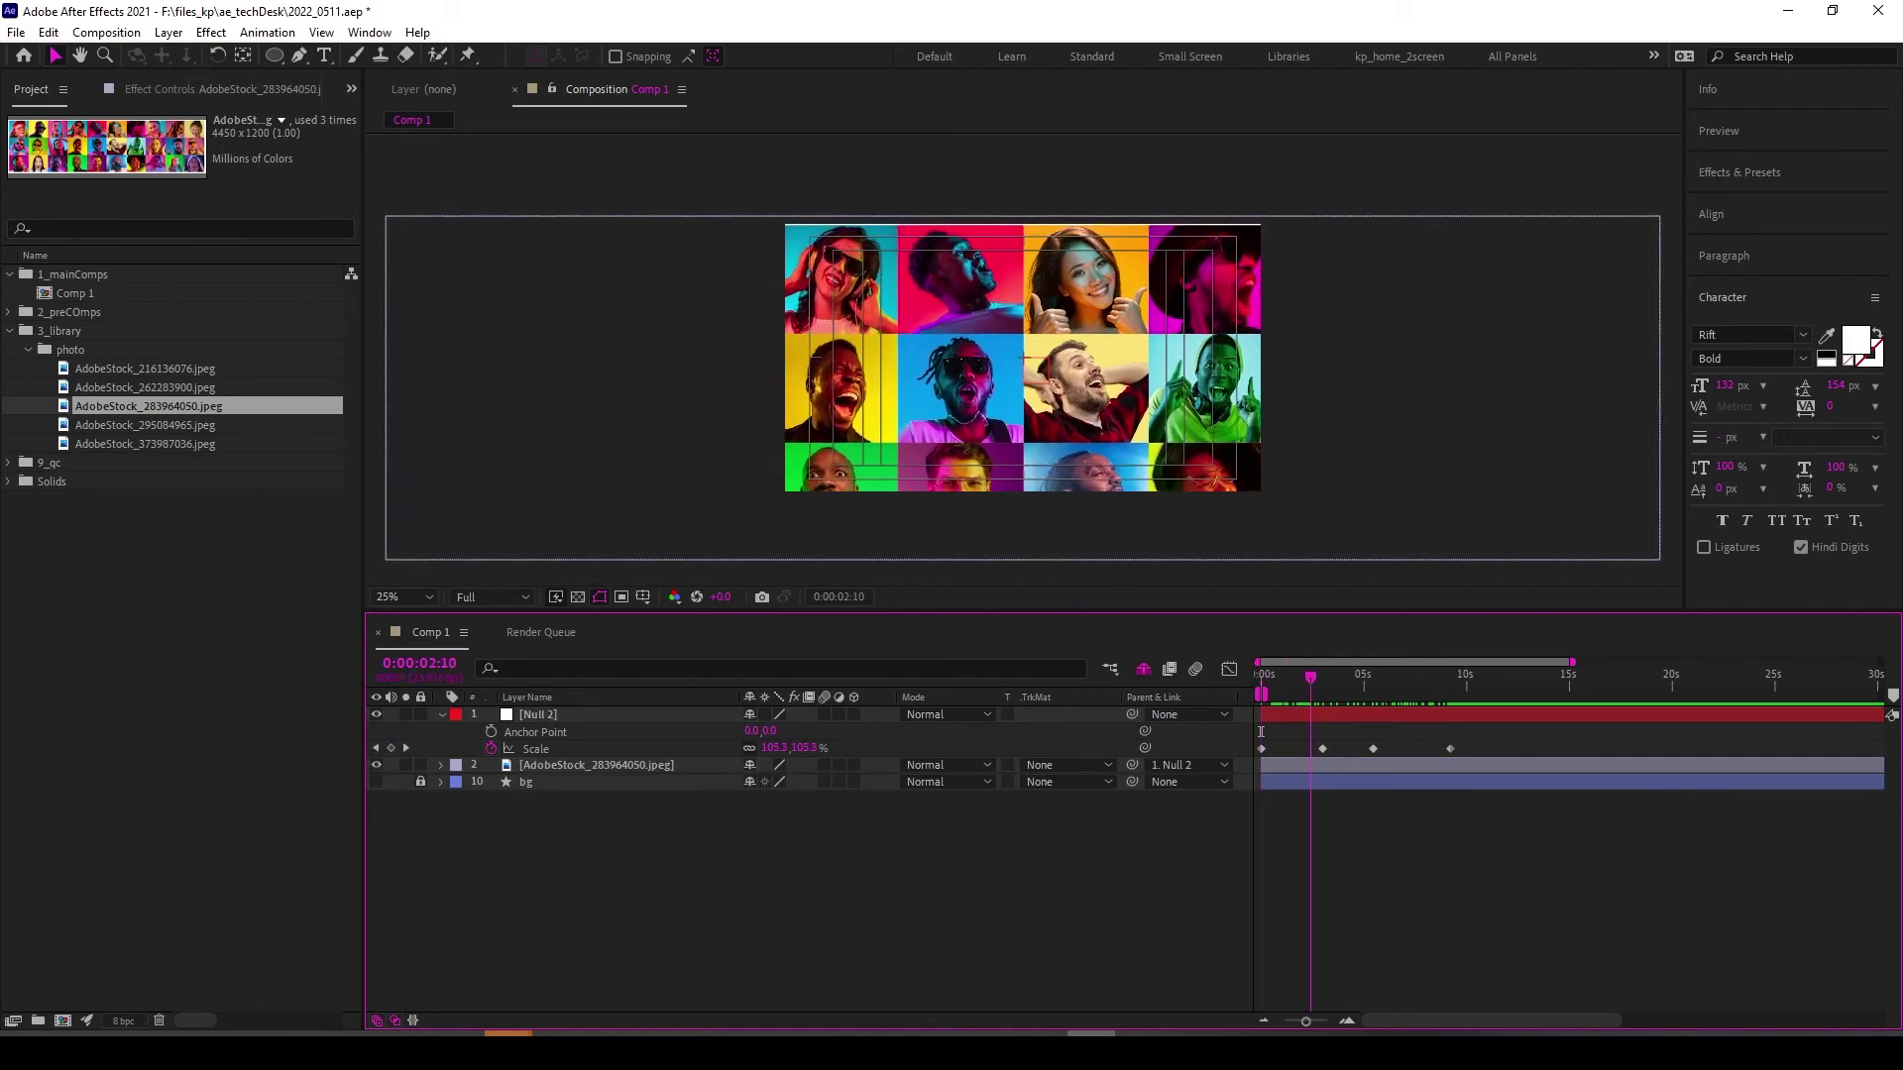
pyautogui.press('space')
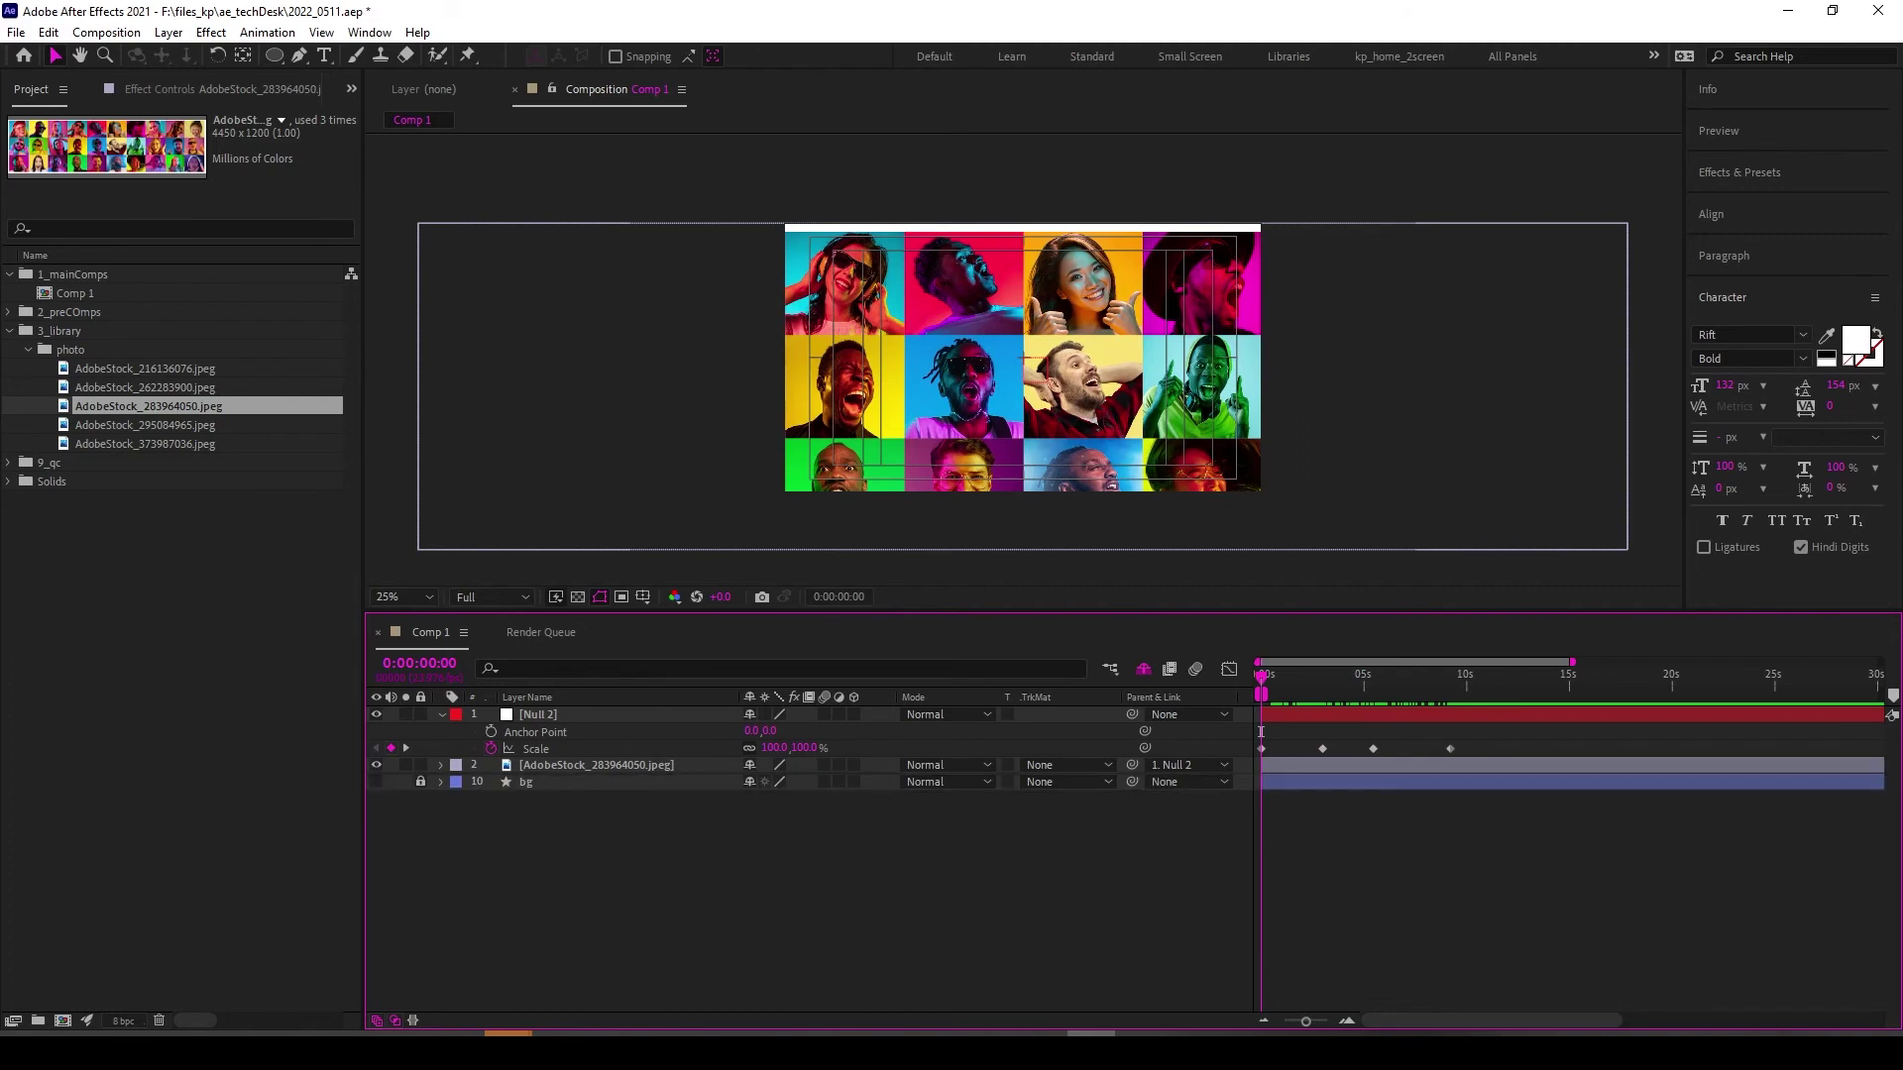
# Add a new null layer, Null 3, directly above the photo layer.
pyautogui.click(1261, 766)
pyautogui.press('p')
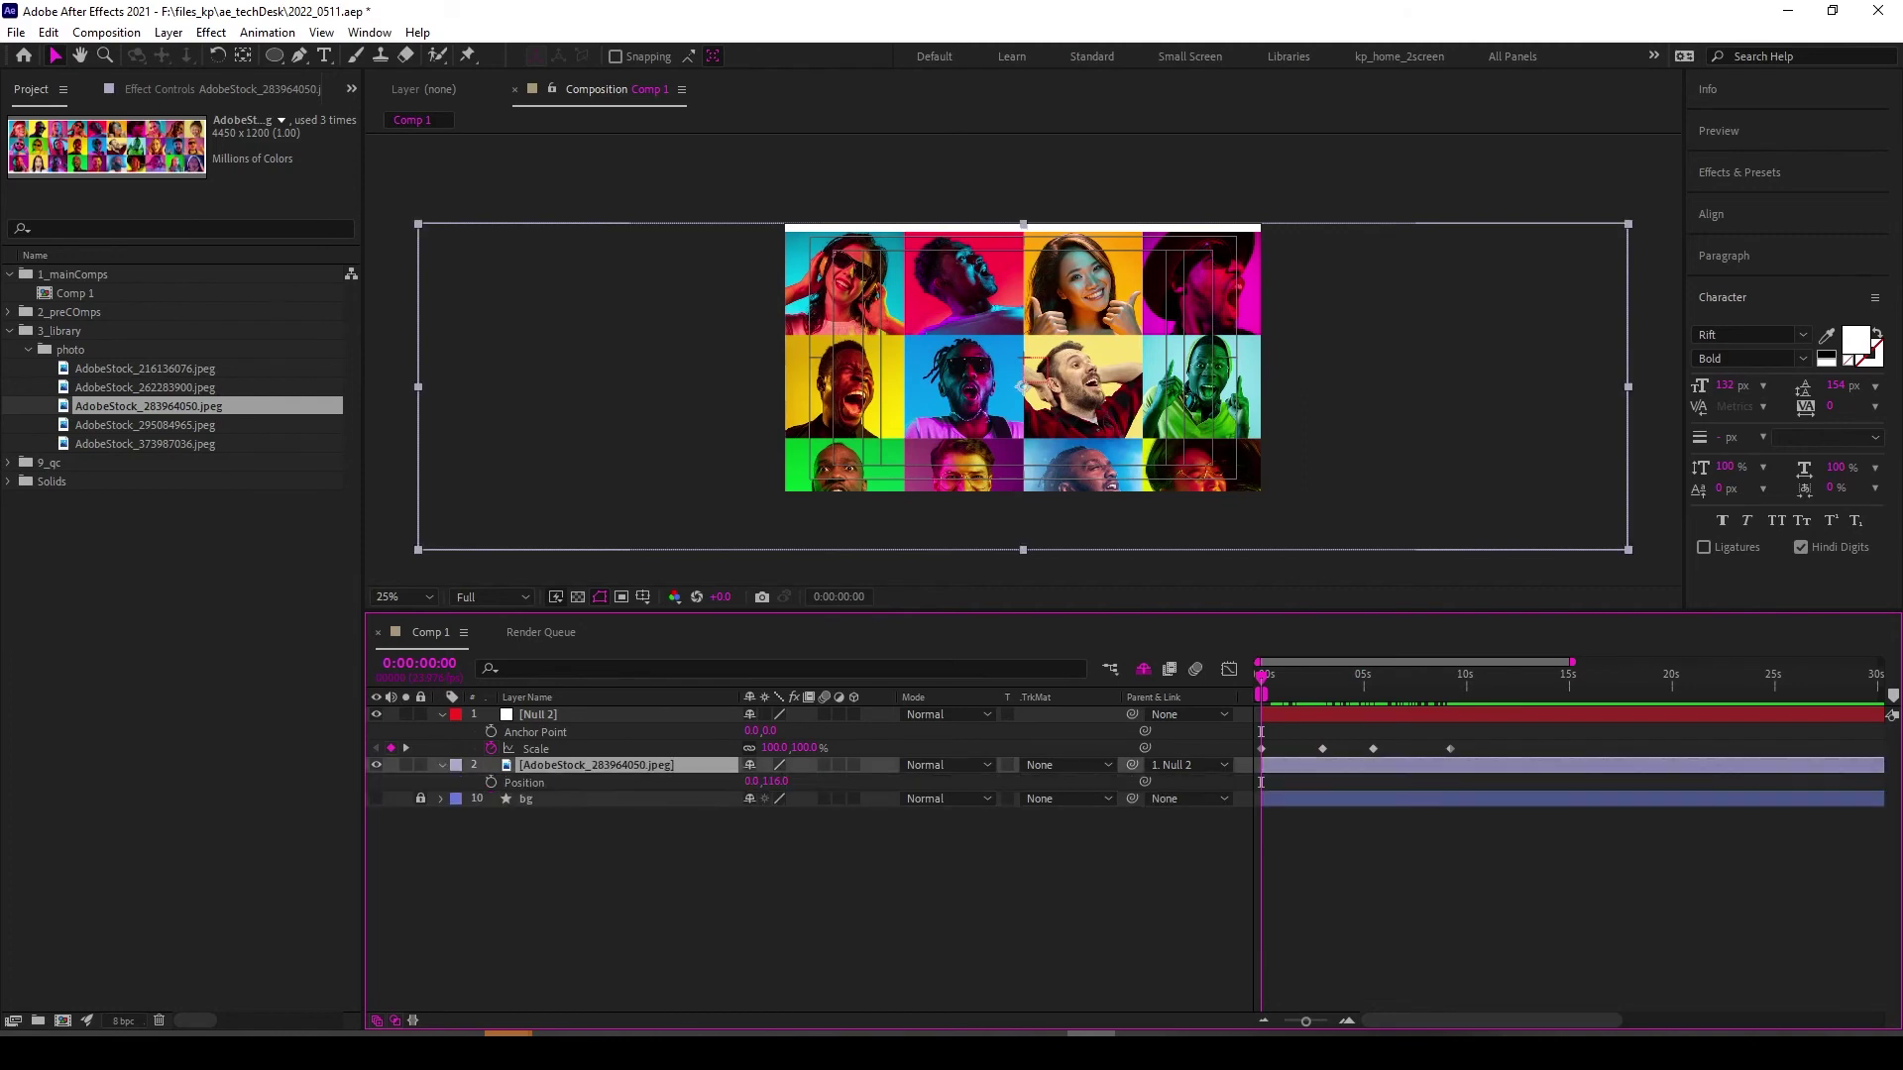
pyautogui.click(1260, 782)
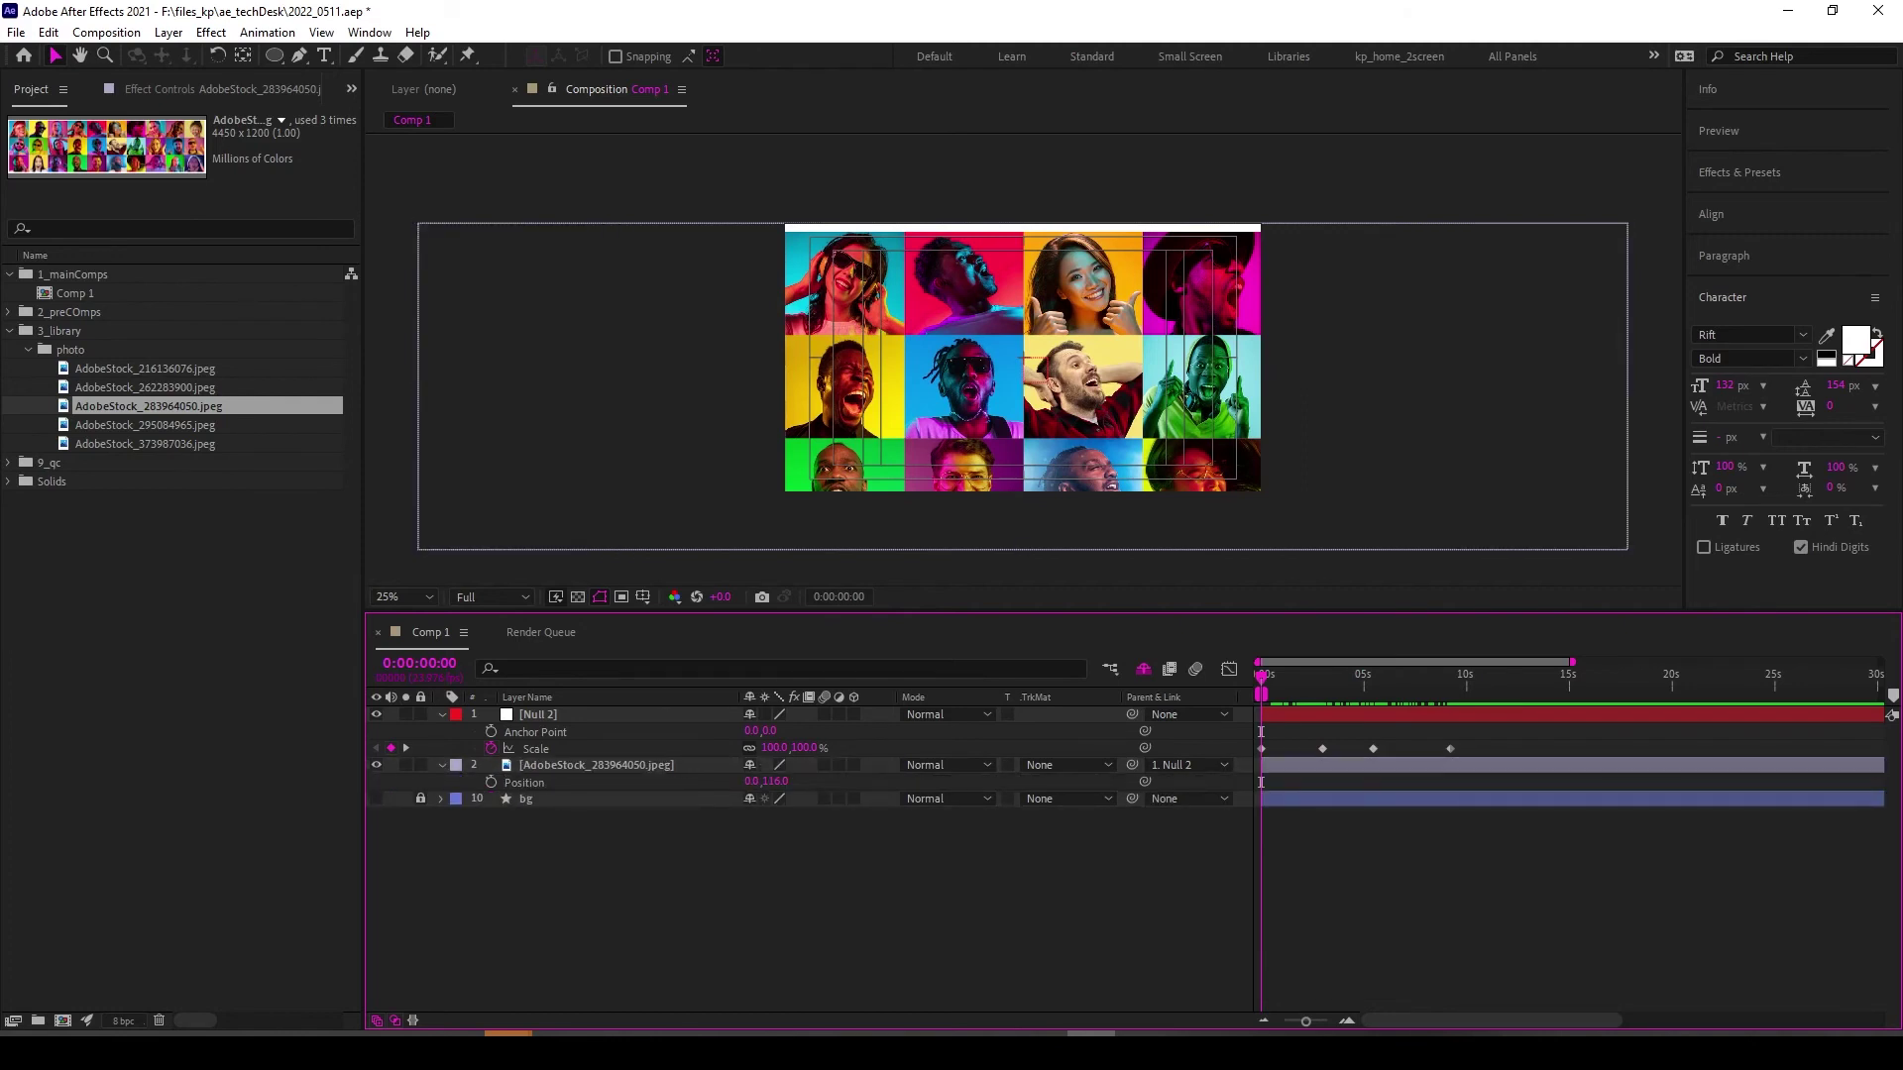
pyautogui.click(1261, 766)
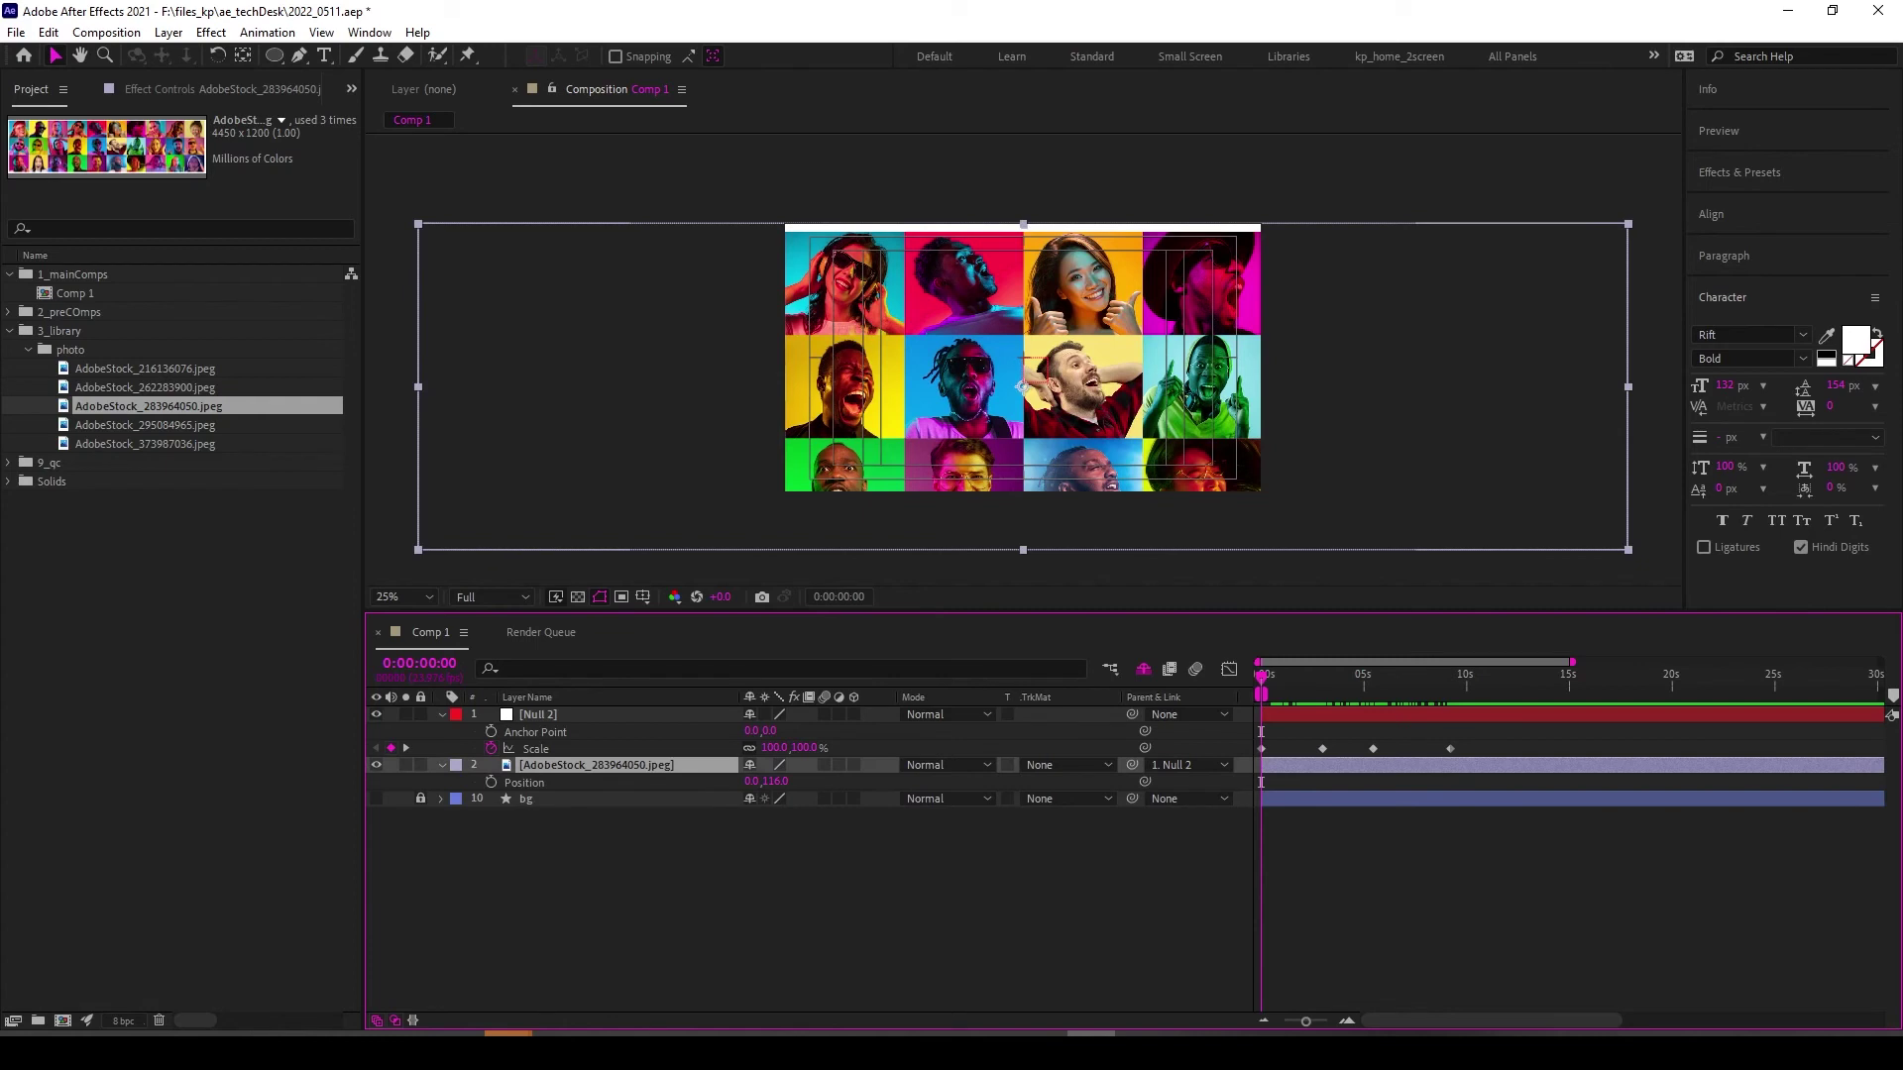
pyautogui.hotkey('ctrl', 'alt', 'shift', 'y')
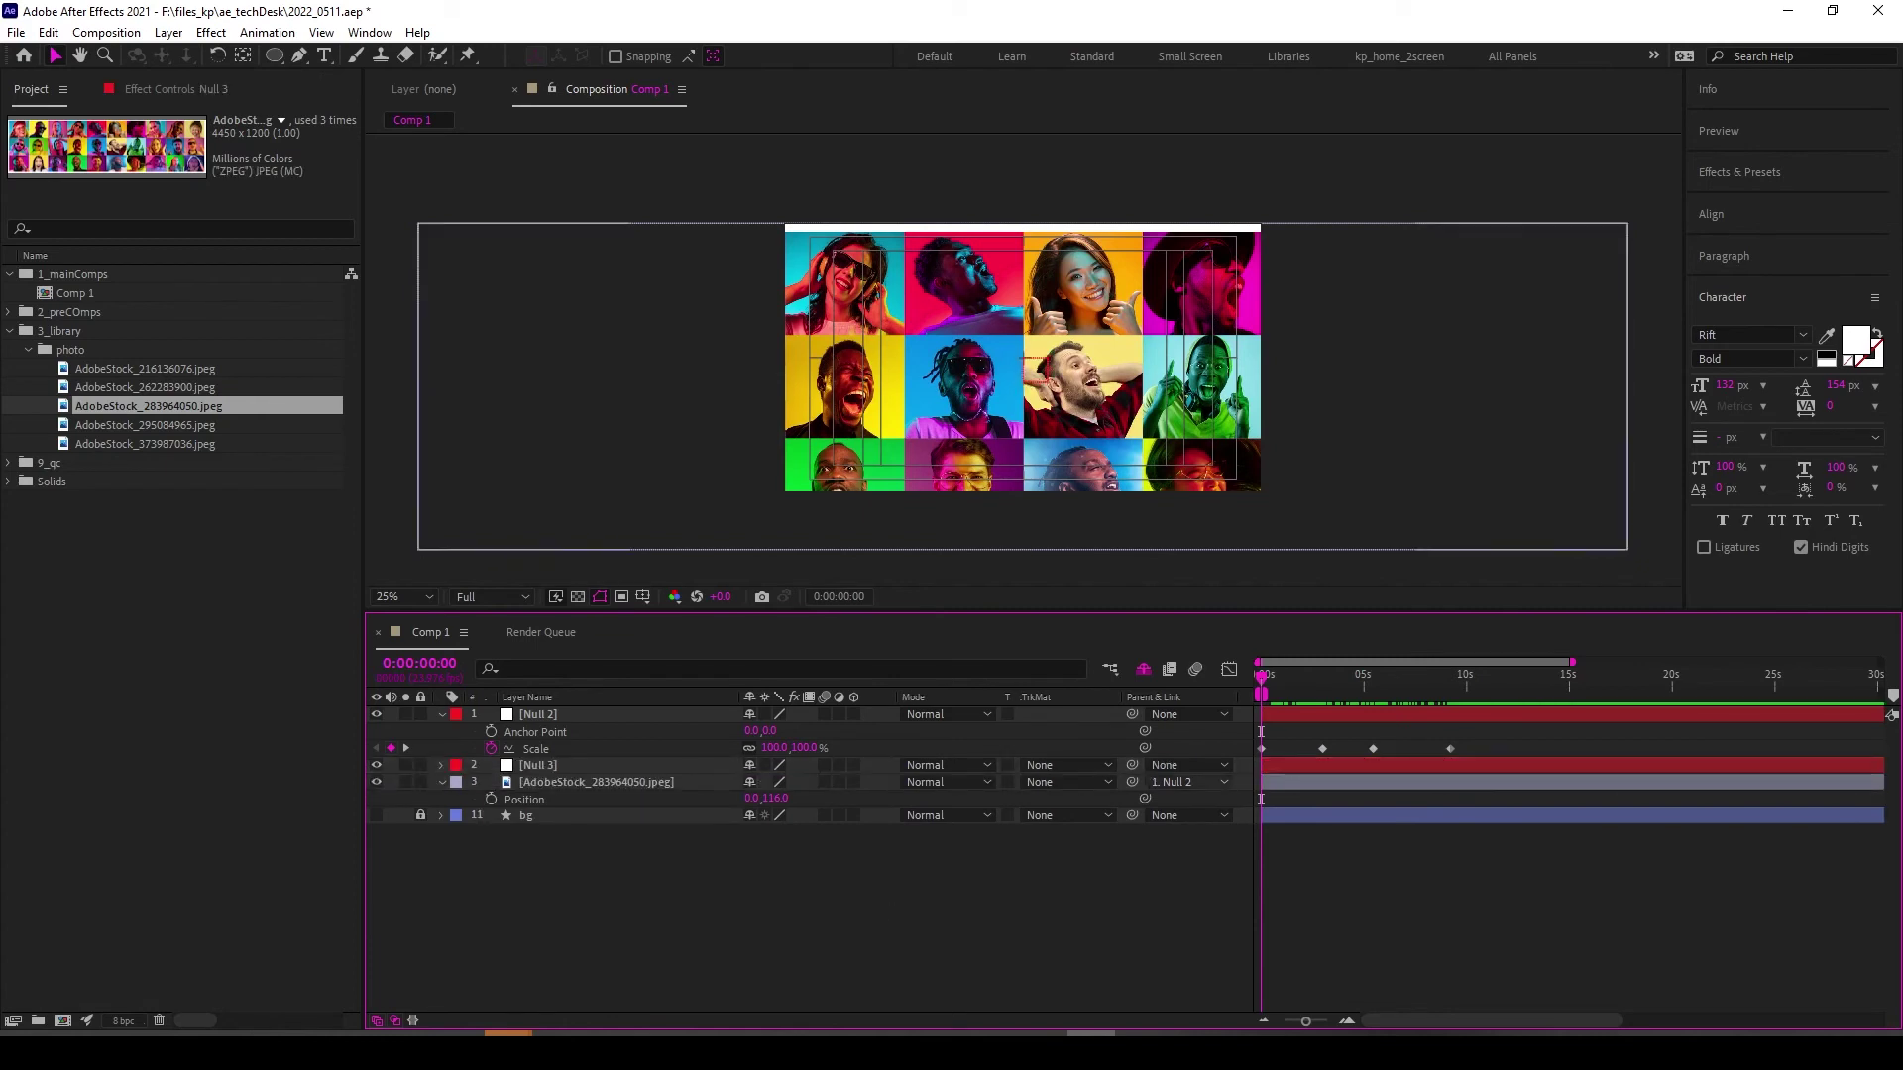
# Parent Null 3 to Null 2 and the photo layer to Null 3.
pyautogui.moveTo(1132, 765); pyautogui.dragTo(645, 714)
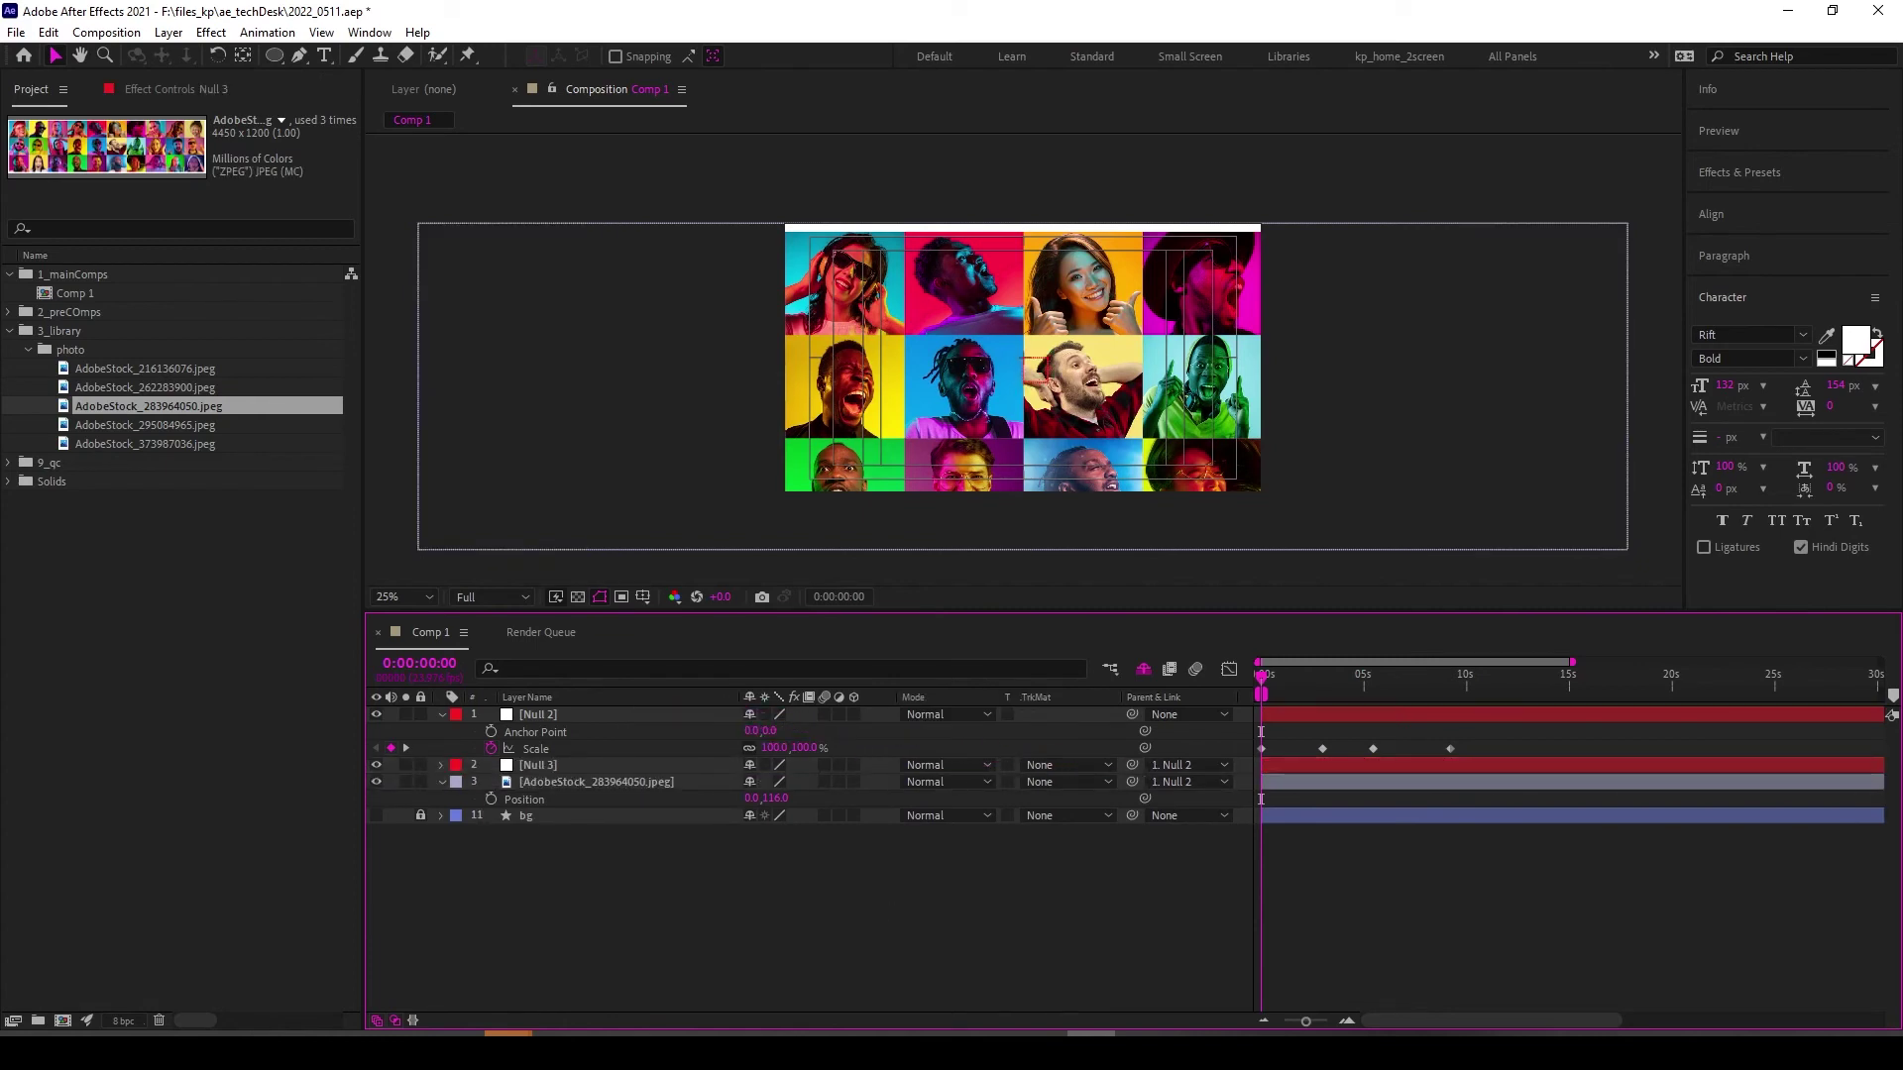
pyautogui.click(538, 765)
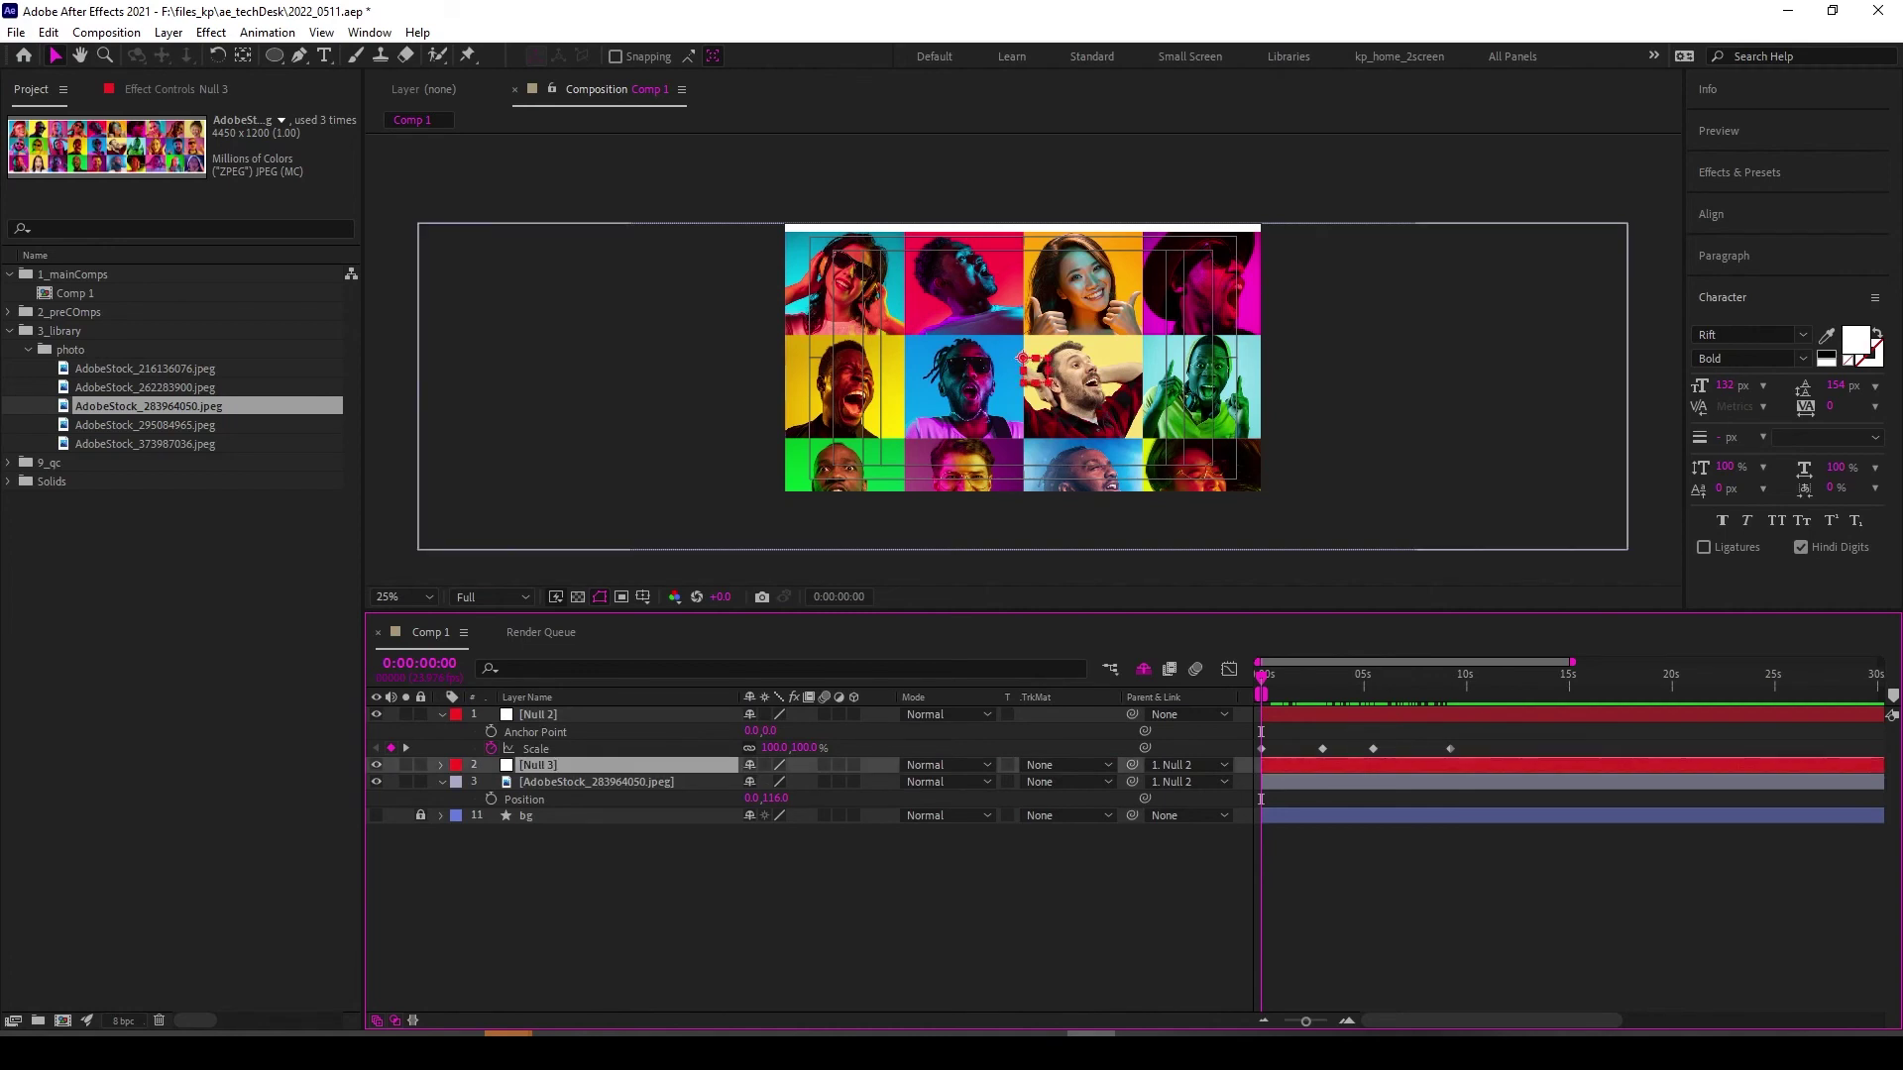
pyautogui.press('p')
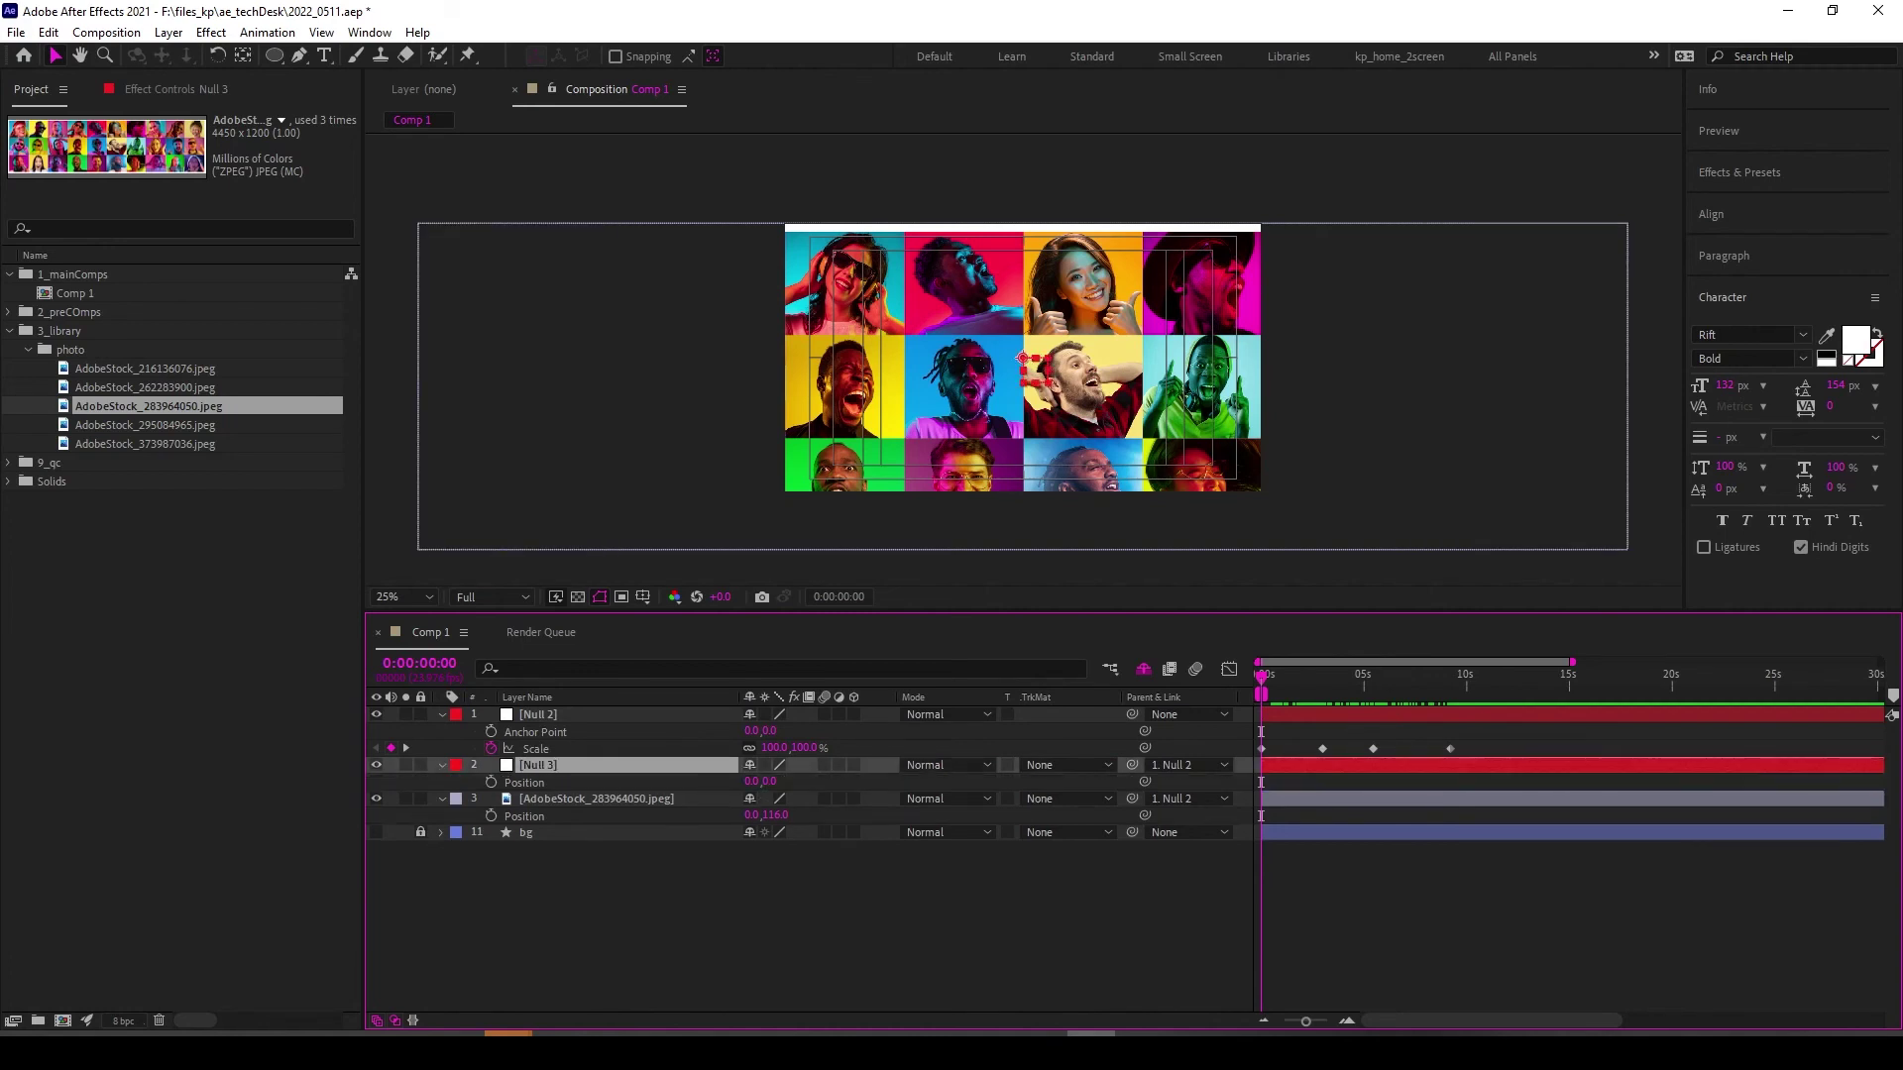
pyautogui.moveTo(1131, 799); pyautogui.dragTo(540, 766)
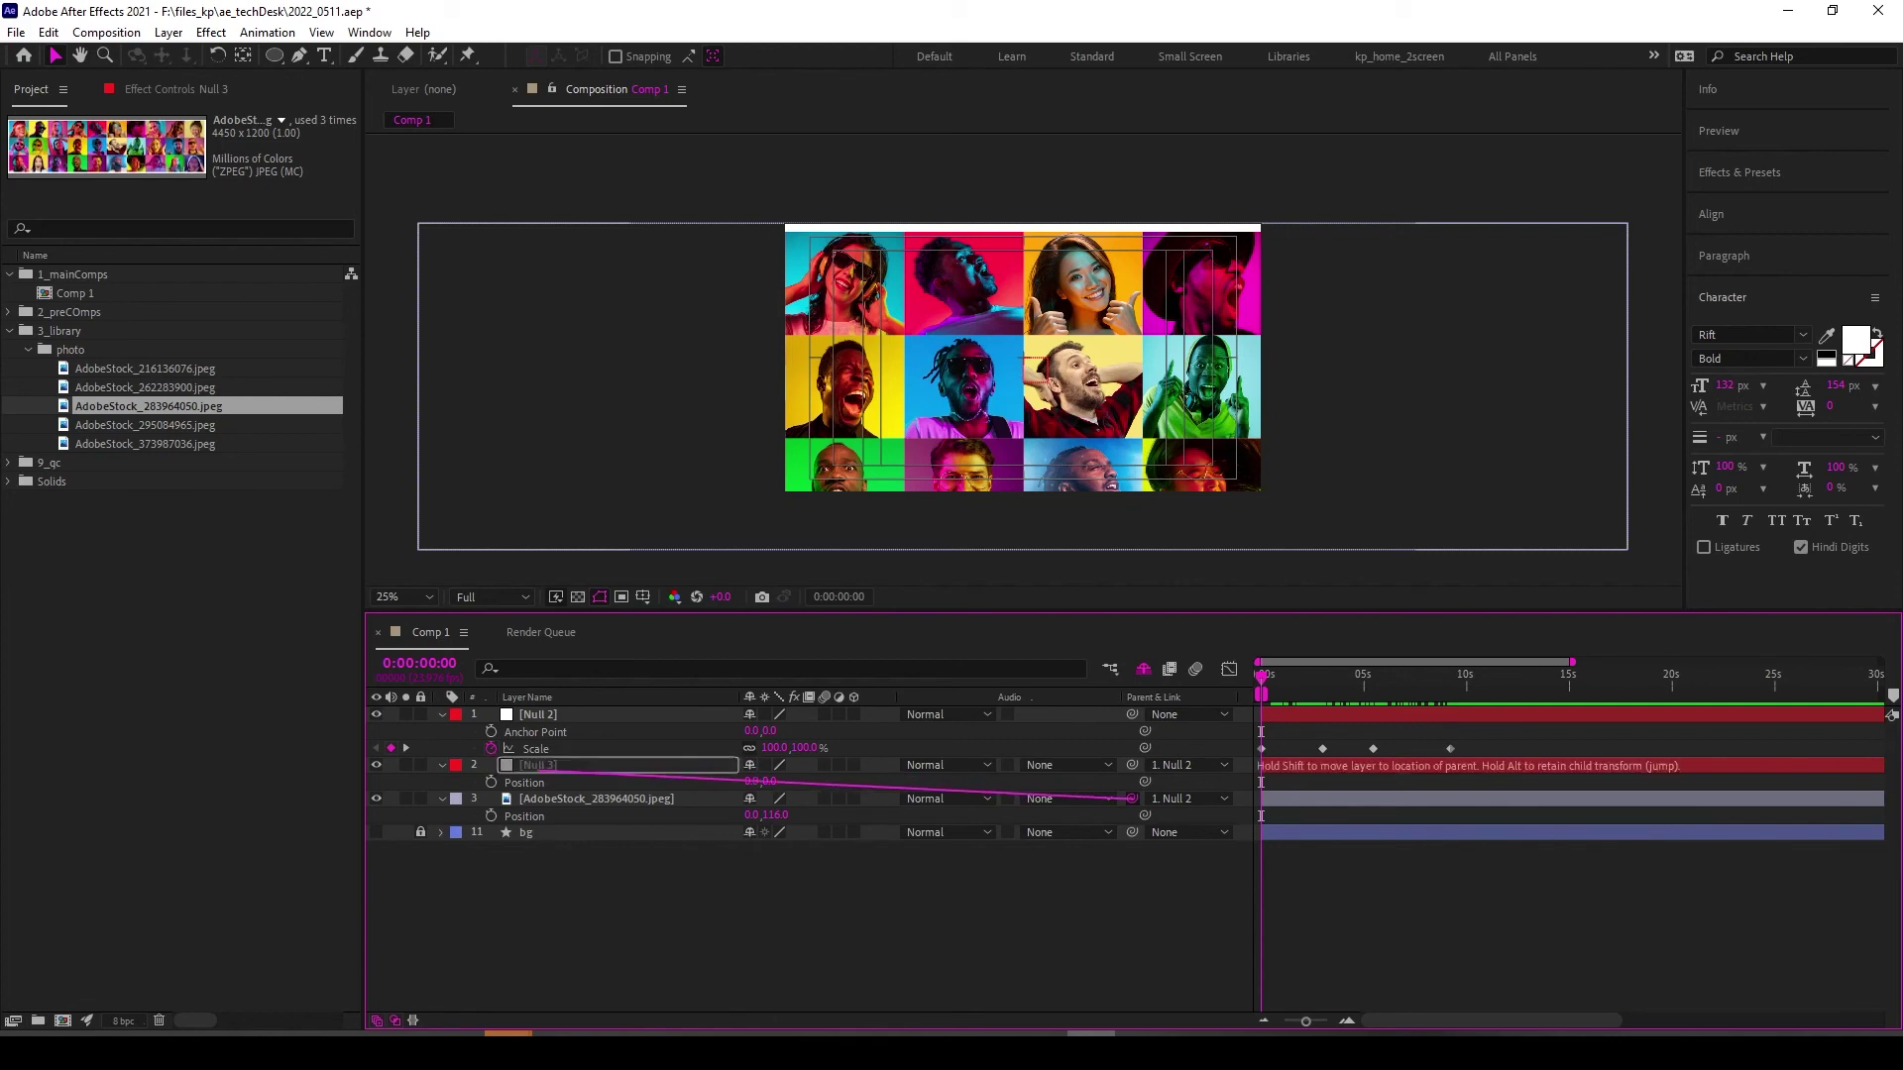
pyautogui.click(535, 715)
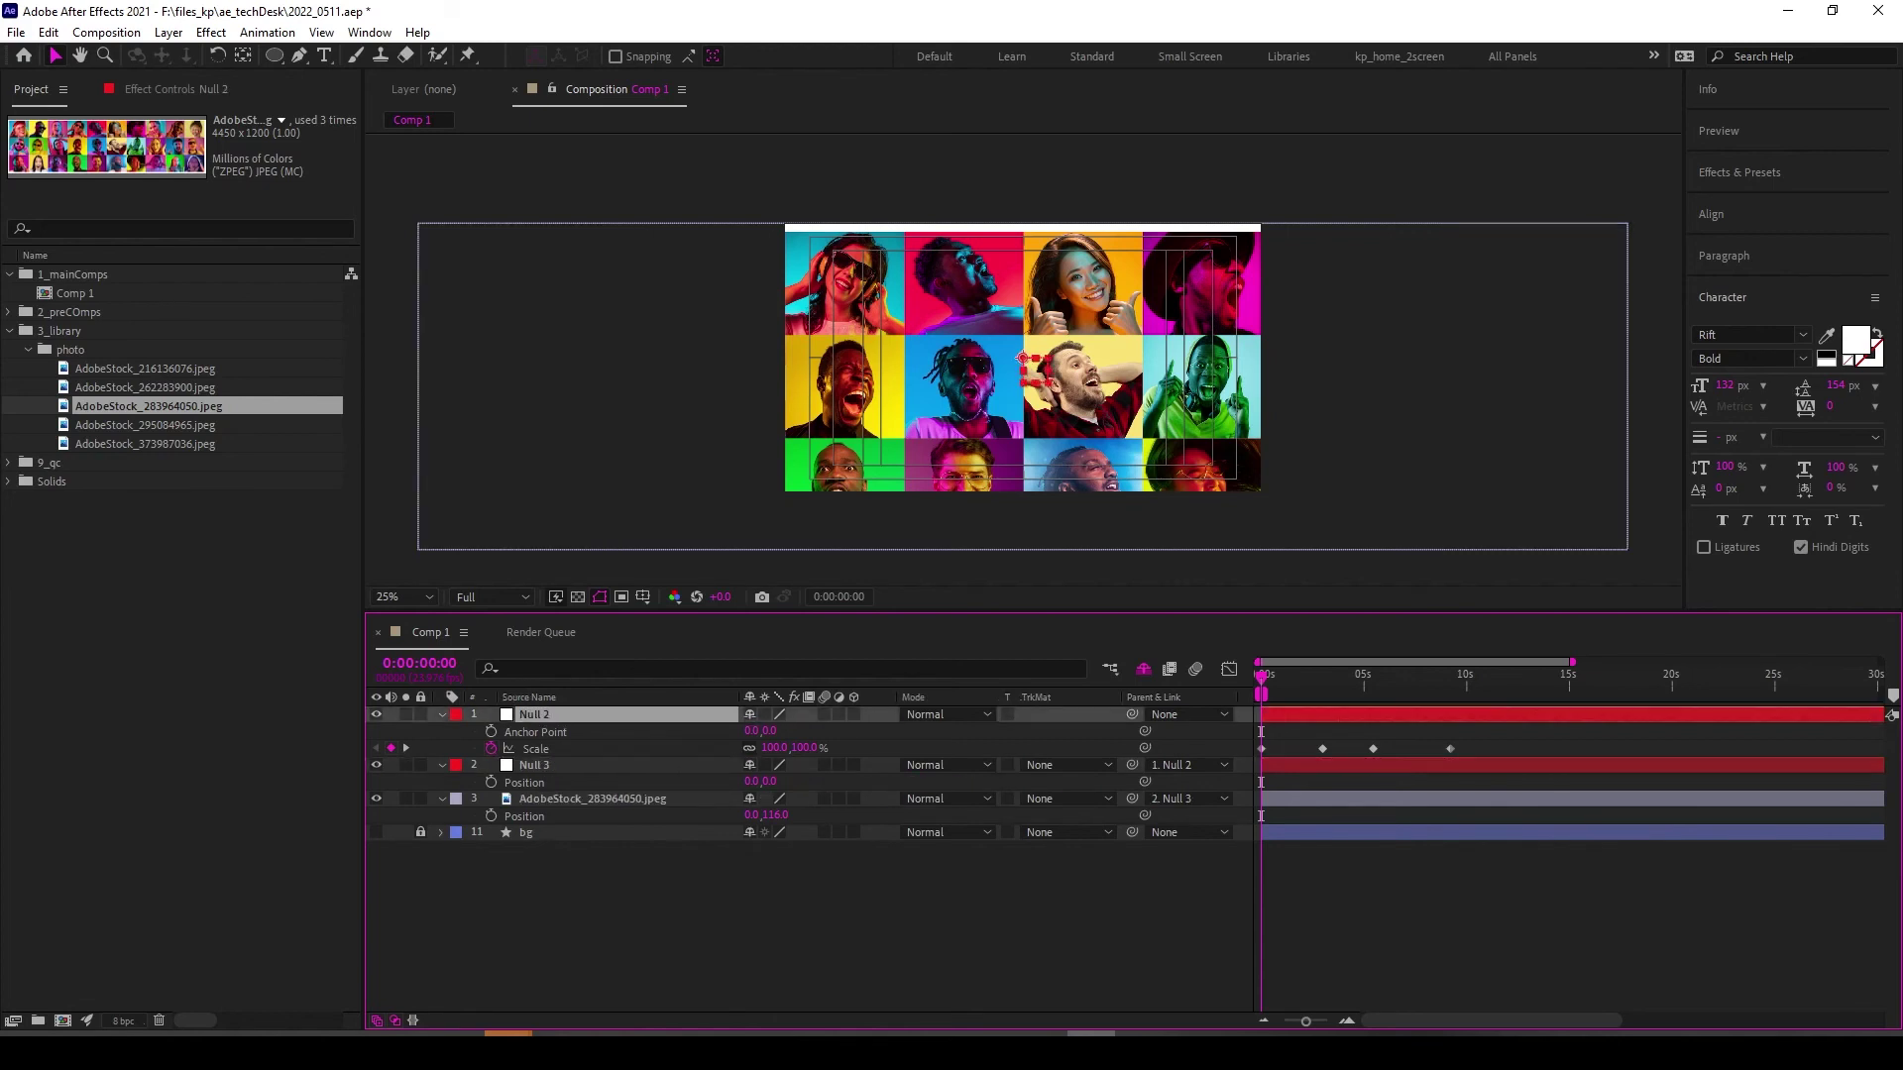
# Rename Null 2 to null_scale and Null 3 to null_position.
pyautogui.press('Return')
pyautogui.write('null')
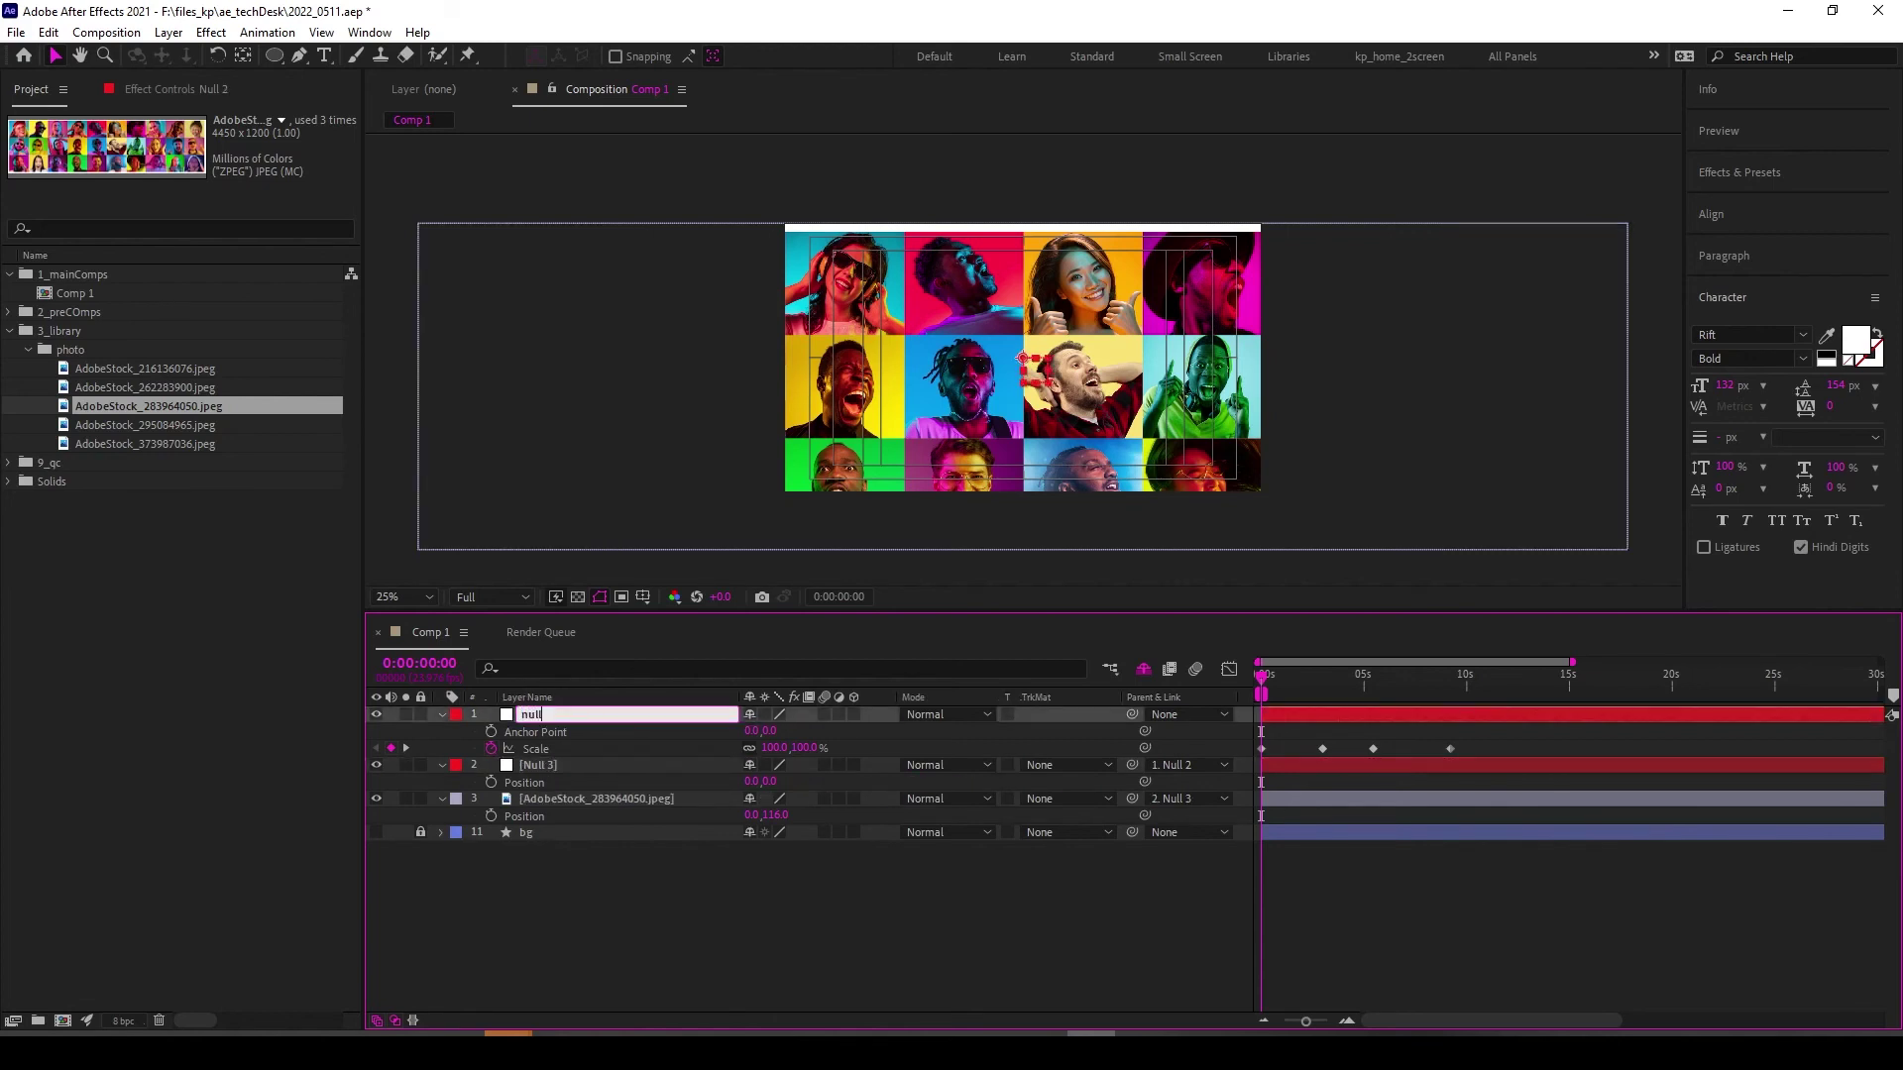
pyautogui.write('_scale')
pyautogui.press('Return')
pyautogui.hotkey('ctrl', 'Down')
pyautogui.press('Return')
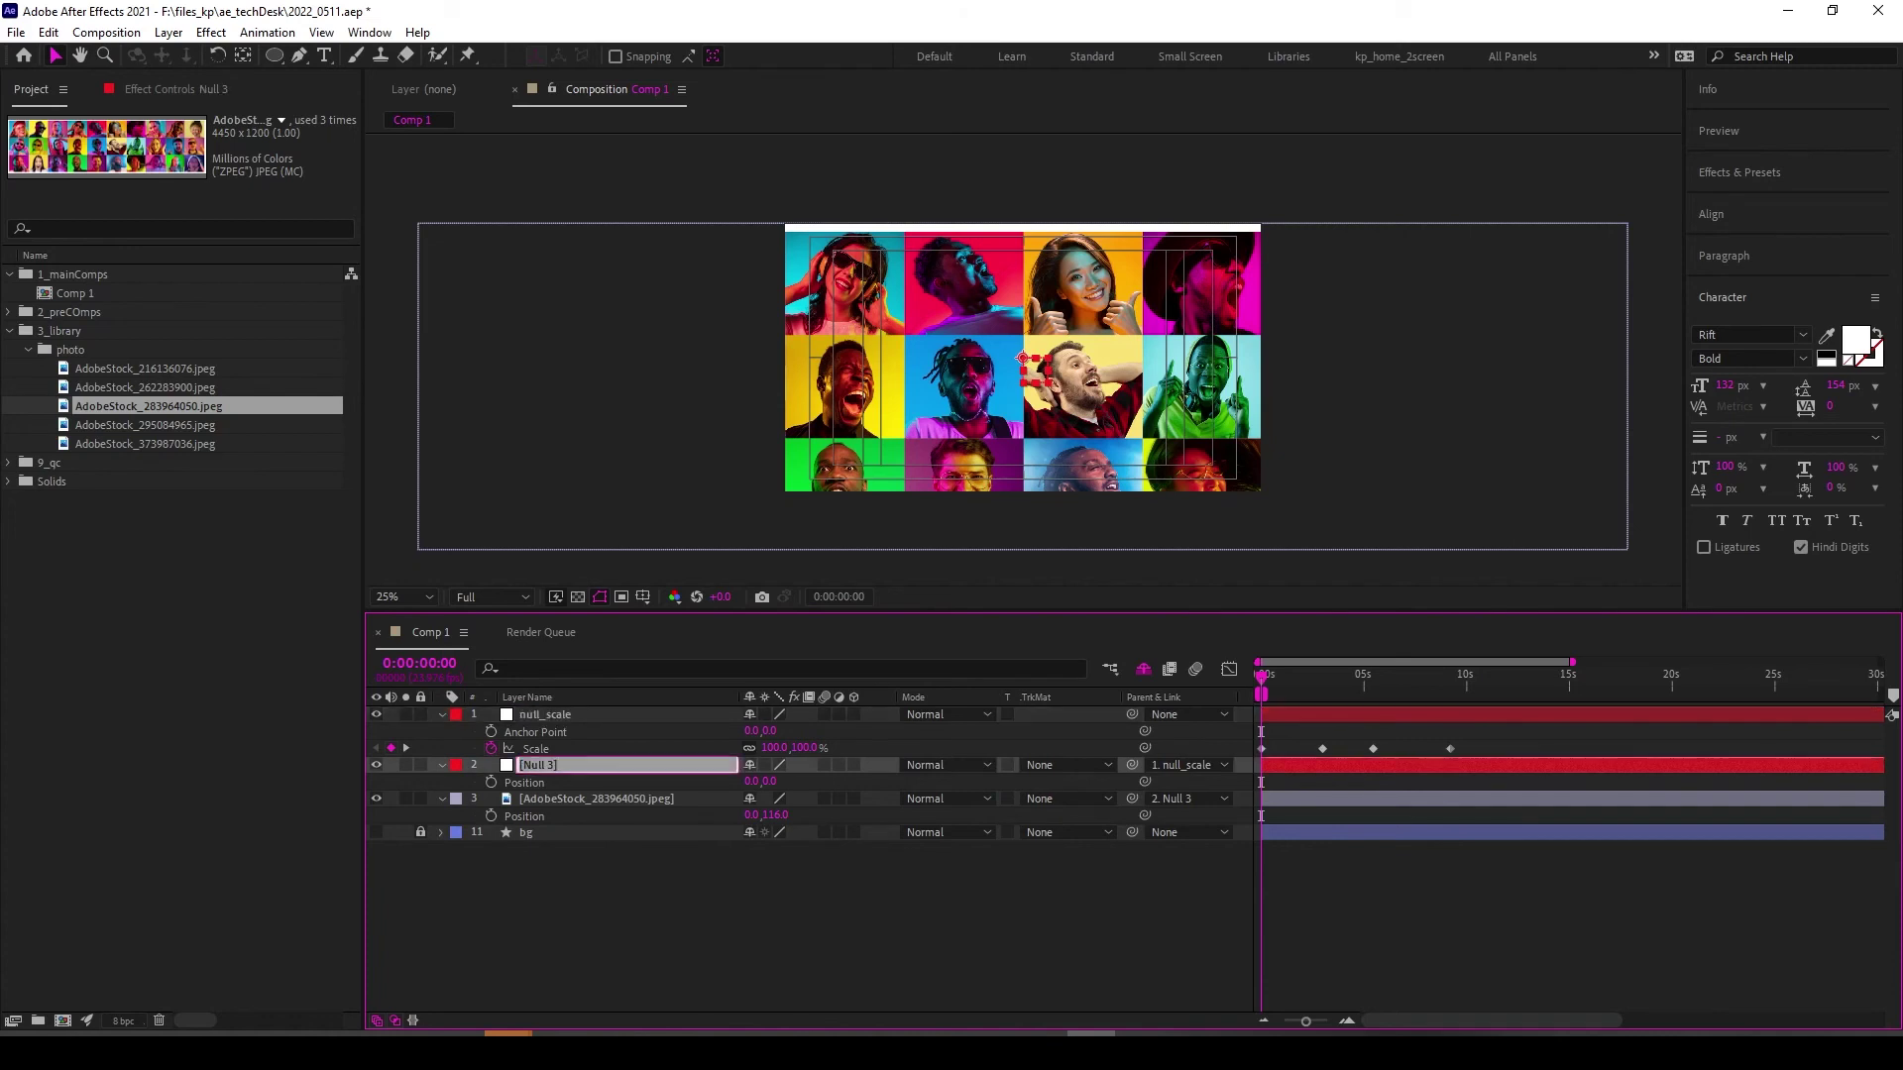
pyautogui.write('null')
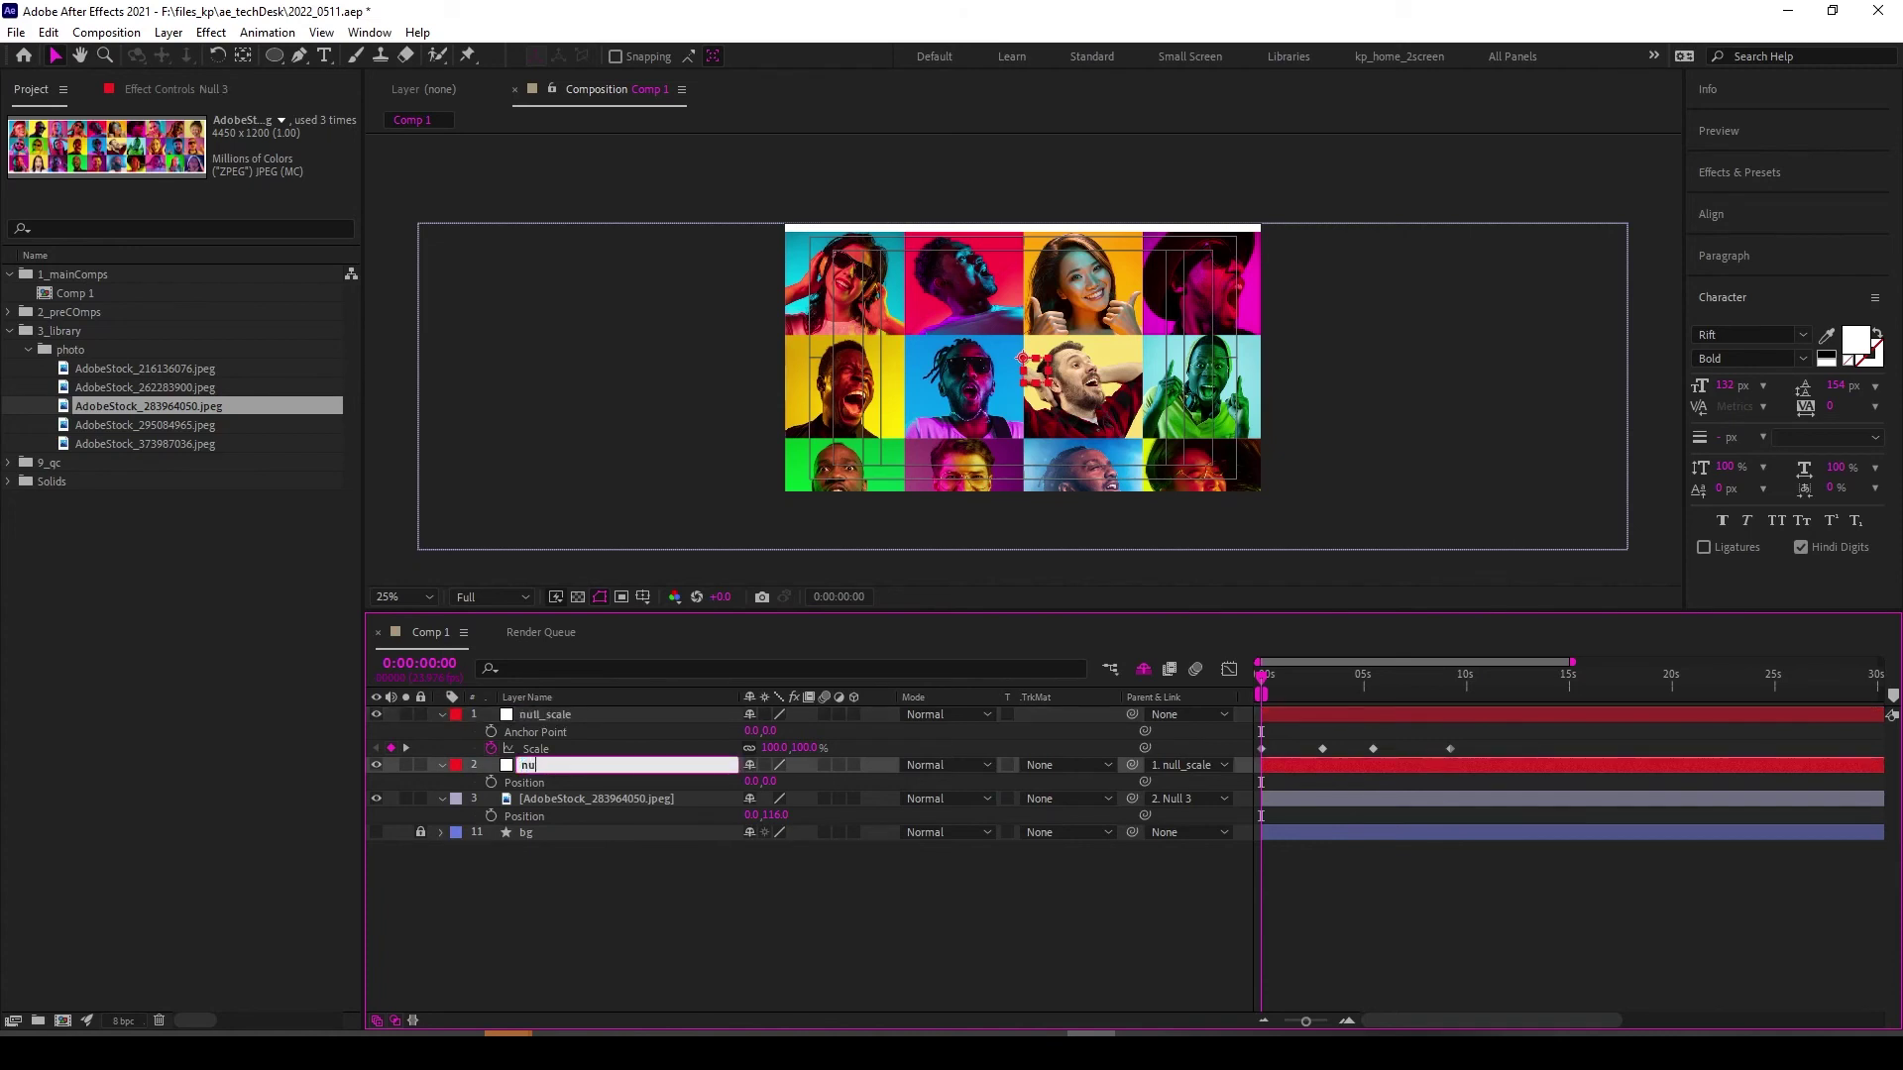
pyautogui.write('_position')
pyautogui.press('Return')
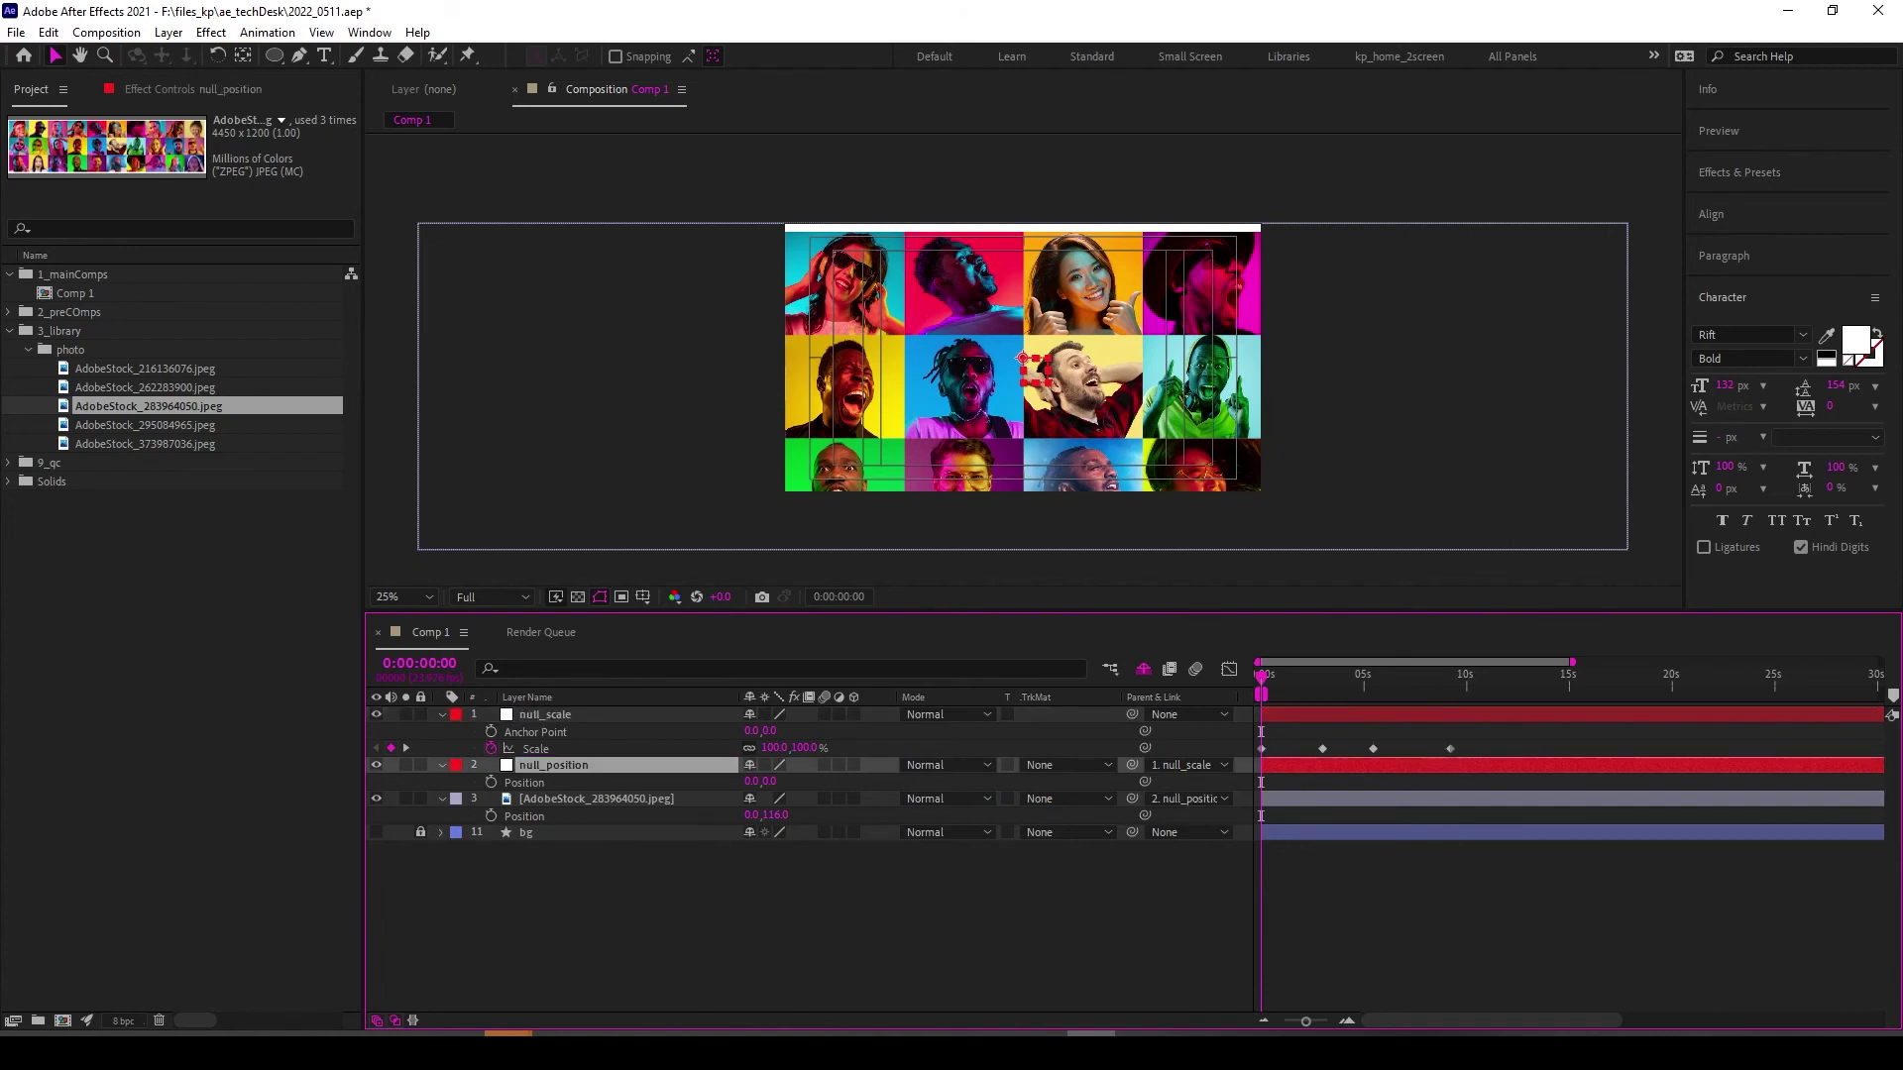
pyautogui.hotkey('ctrl', 'Down')
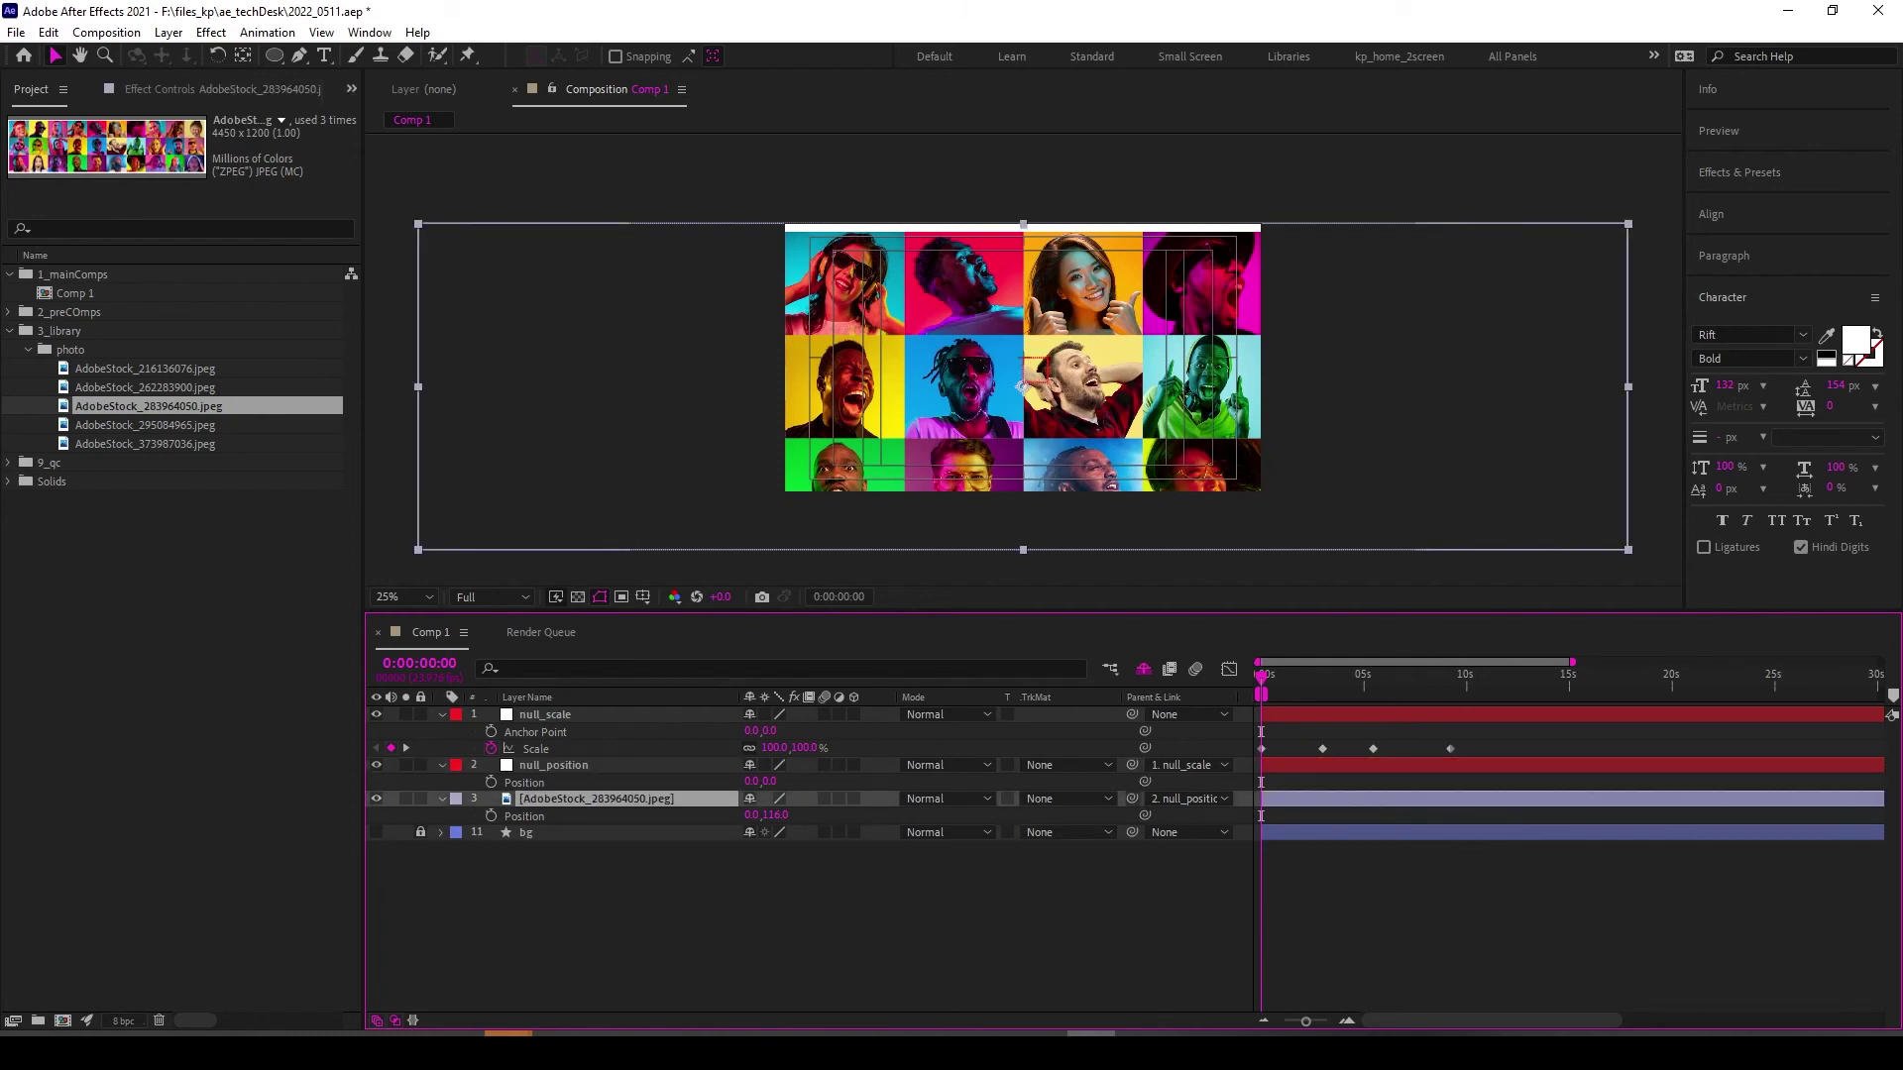
pyautogui.hotkey('ctrl', 'Up')
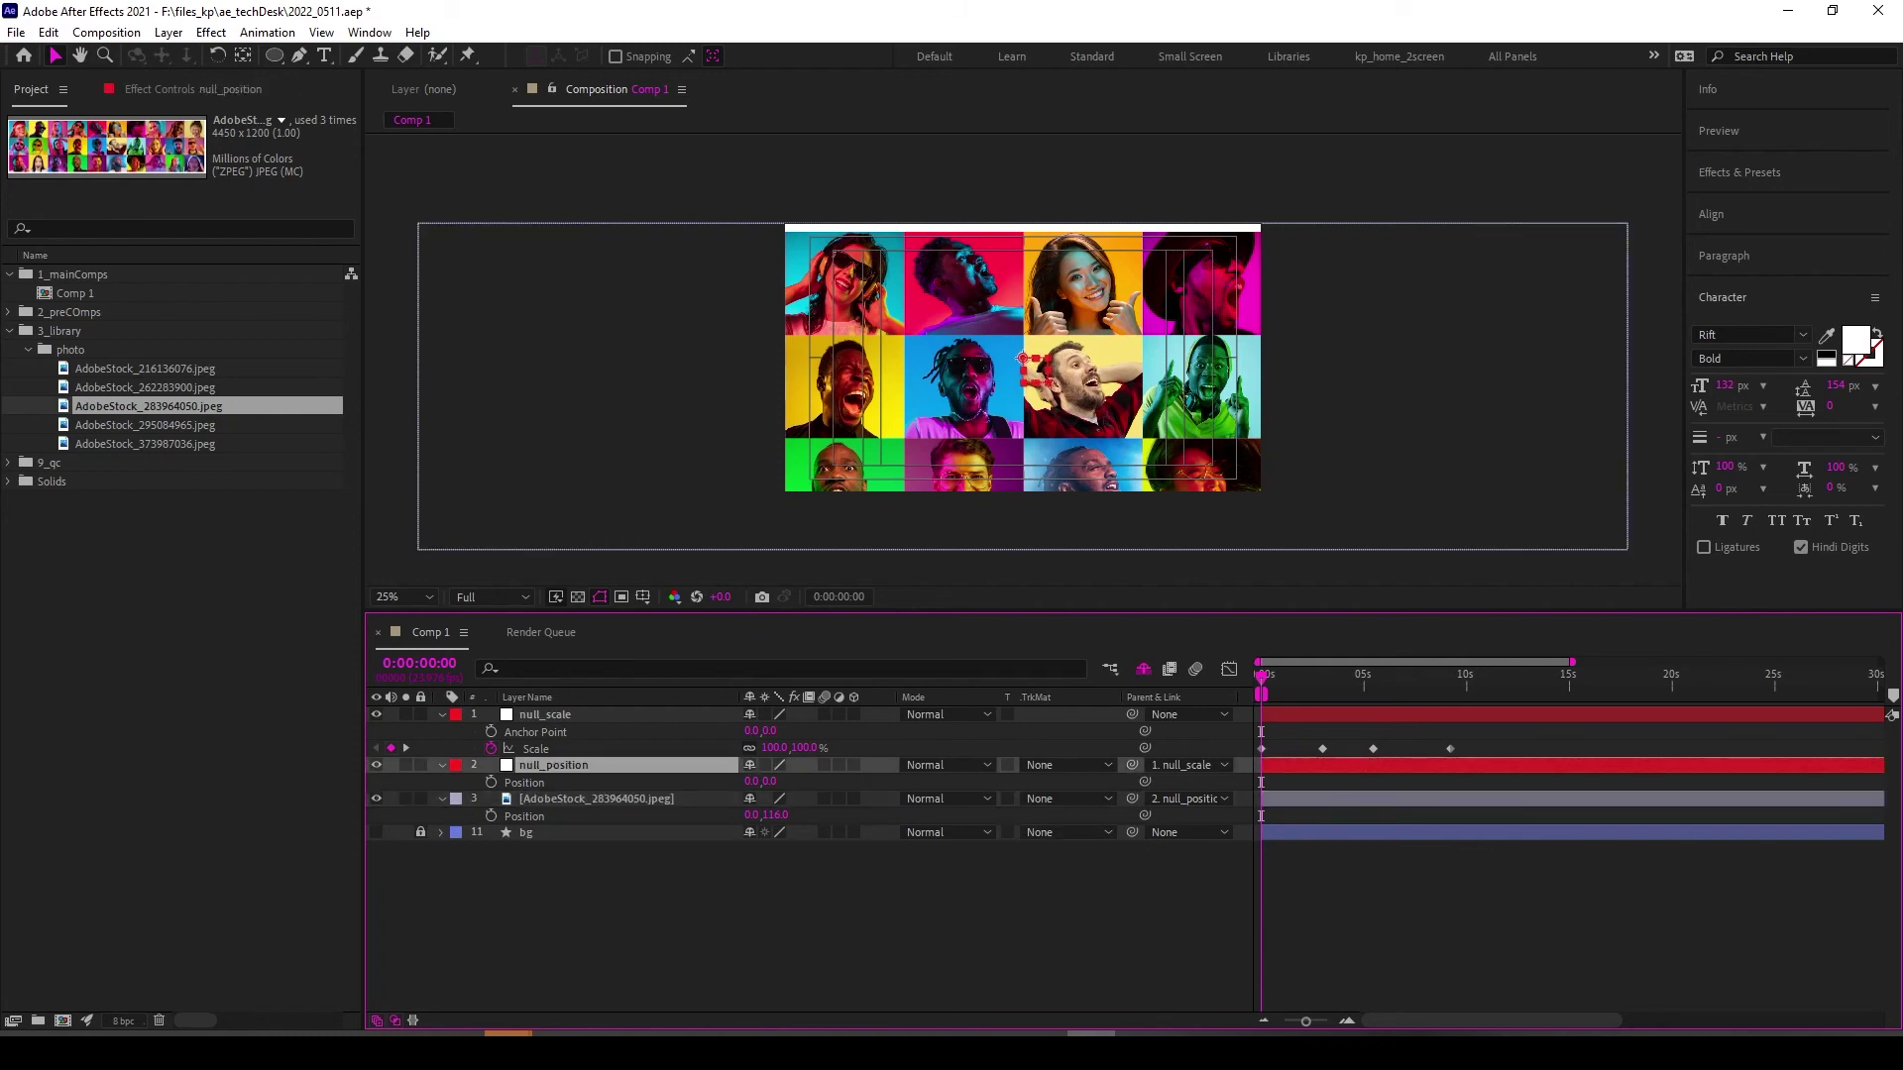
# Keyframe null_position's Position at 1:23, then pan the photo toward -717, 283 at the next zoom keyframe.
pyautogui.press('space')
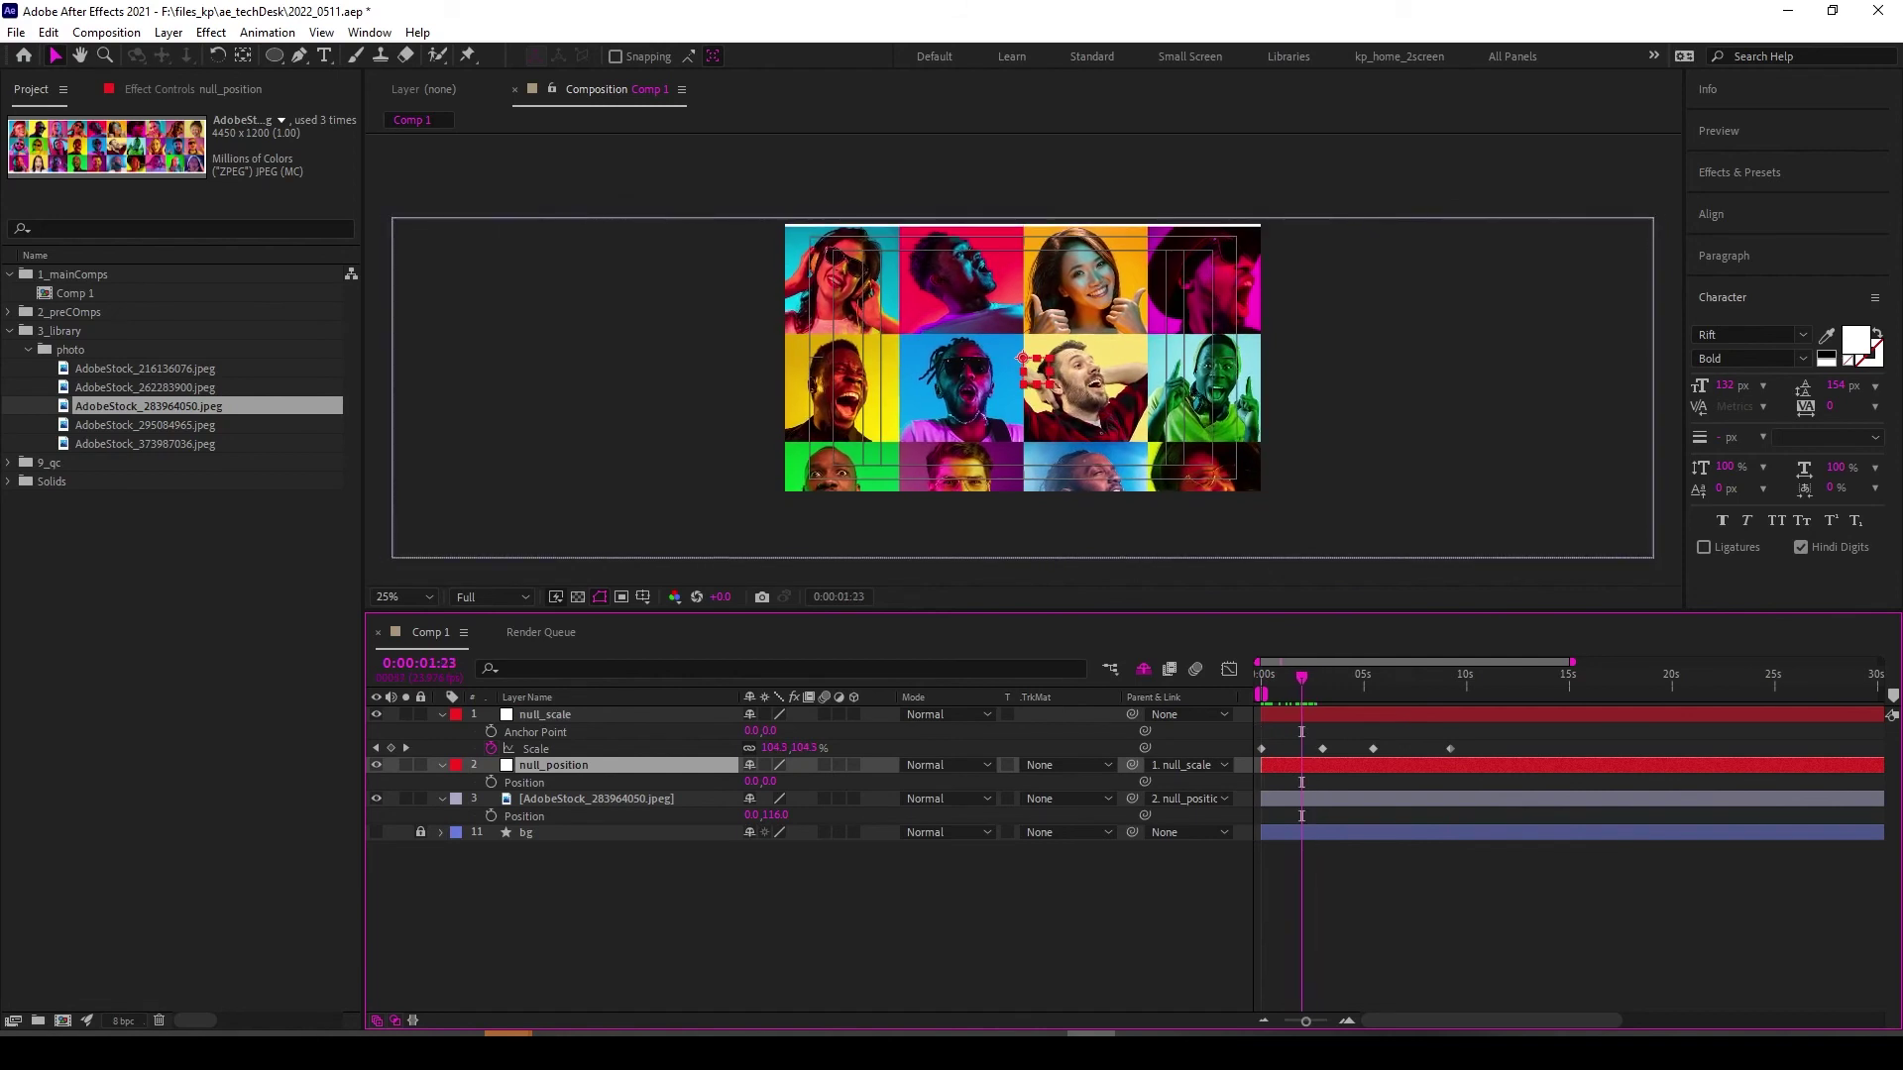
pyautogui.hotkey('alt', 'shift', 'p')
pyautogui.press('space')
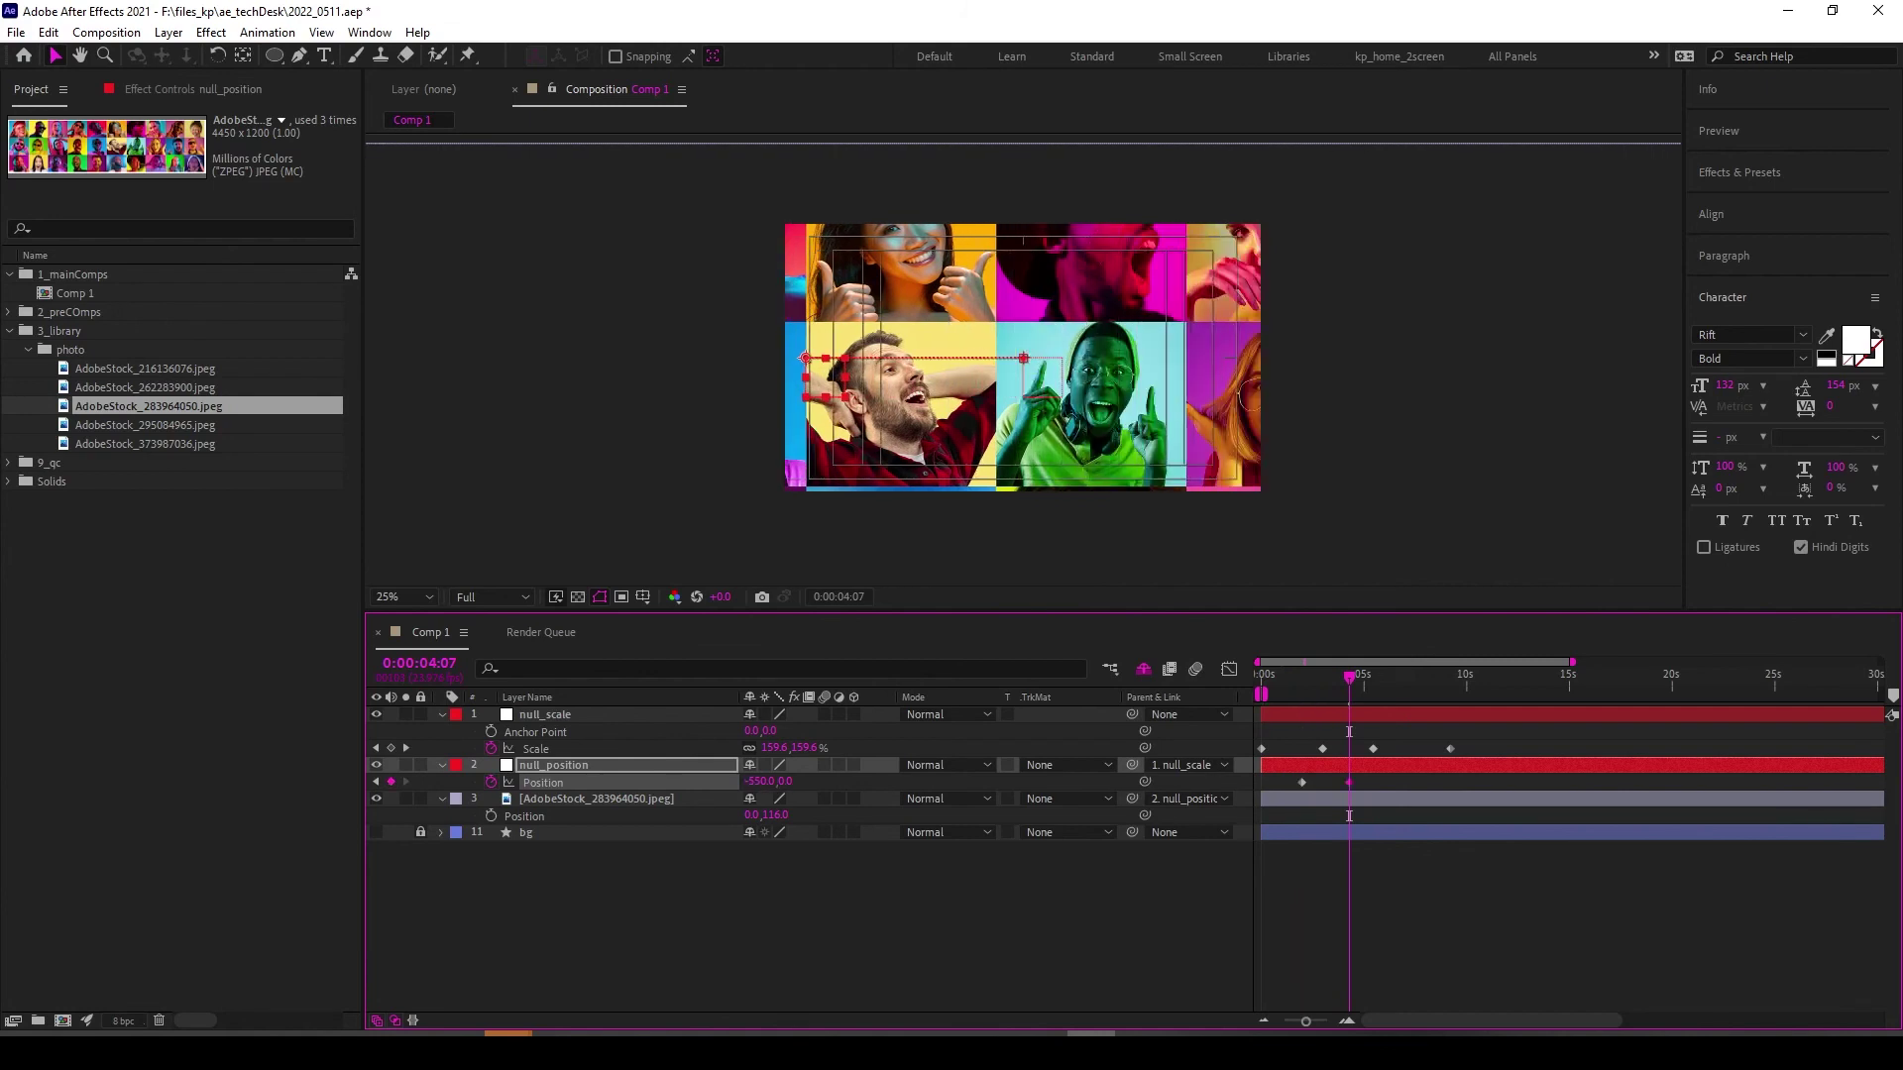
pyautogui.moveTo(753, 781); pyautogui.dragTo(711, 781)
pyautogui.moveTo(852, 358); pyautogui.dragTo(740, 470)
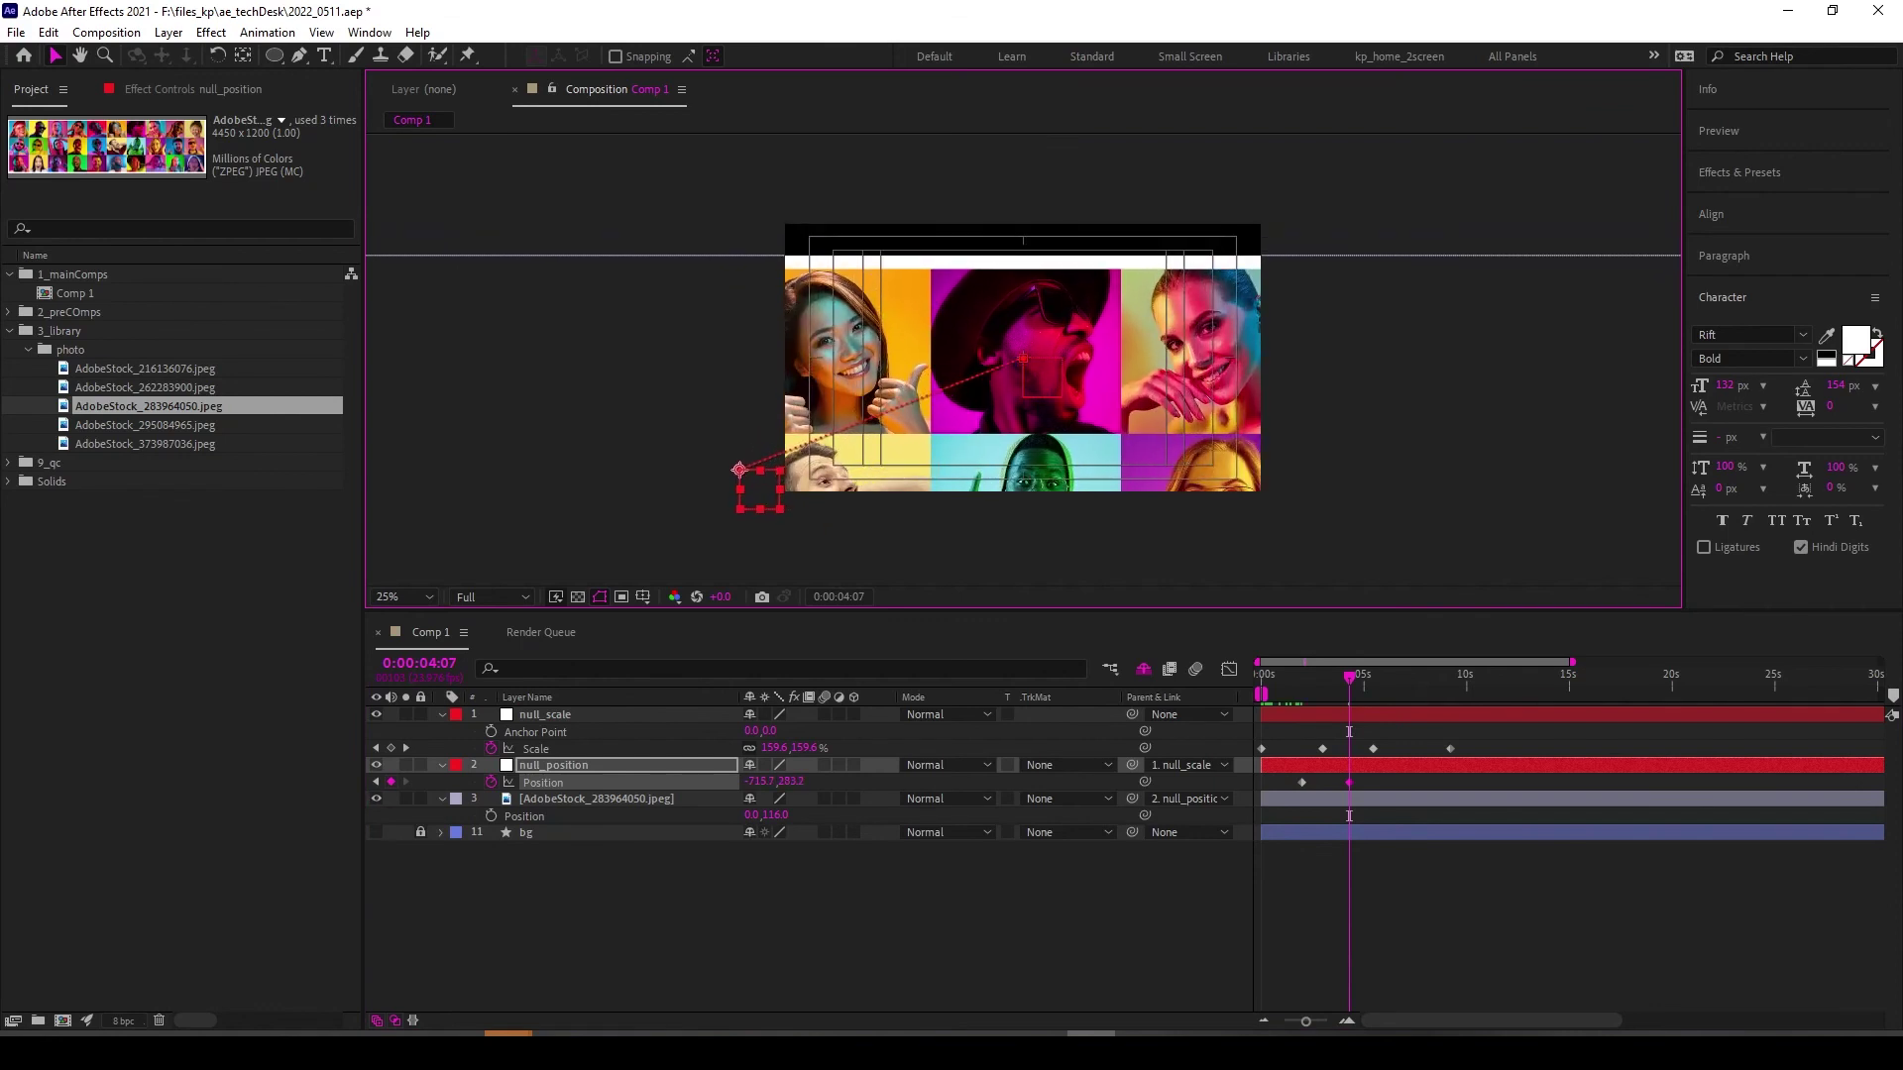
# Bend the pan's motion path into a Bezier curve and check the result.
pyautogui.press('g')
pyautogui.moveTo(1023, 359); pyautogui.dragTo(904, 372)
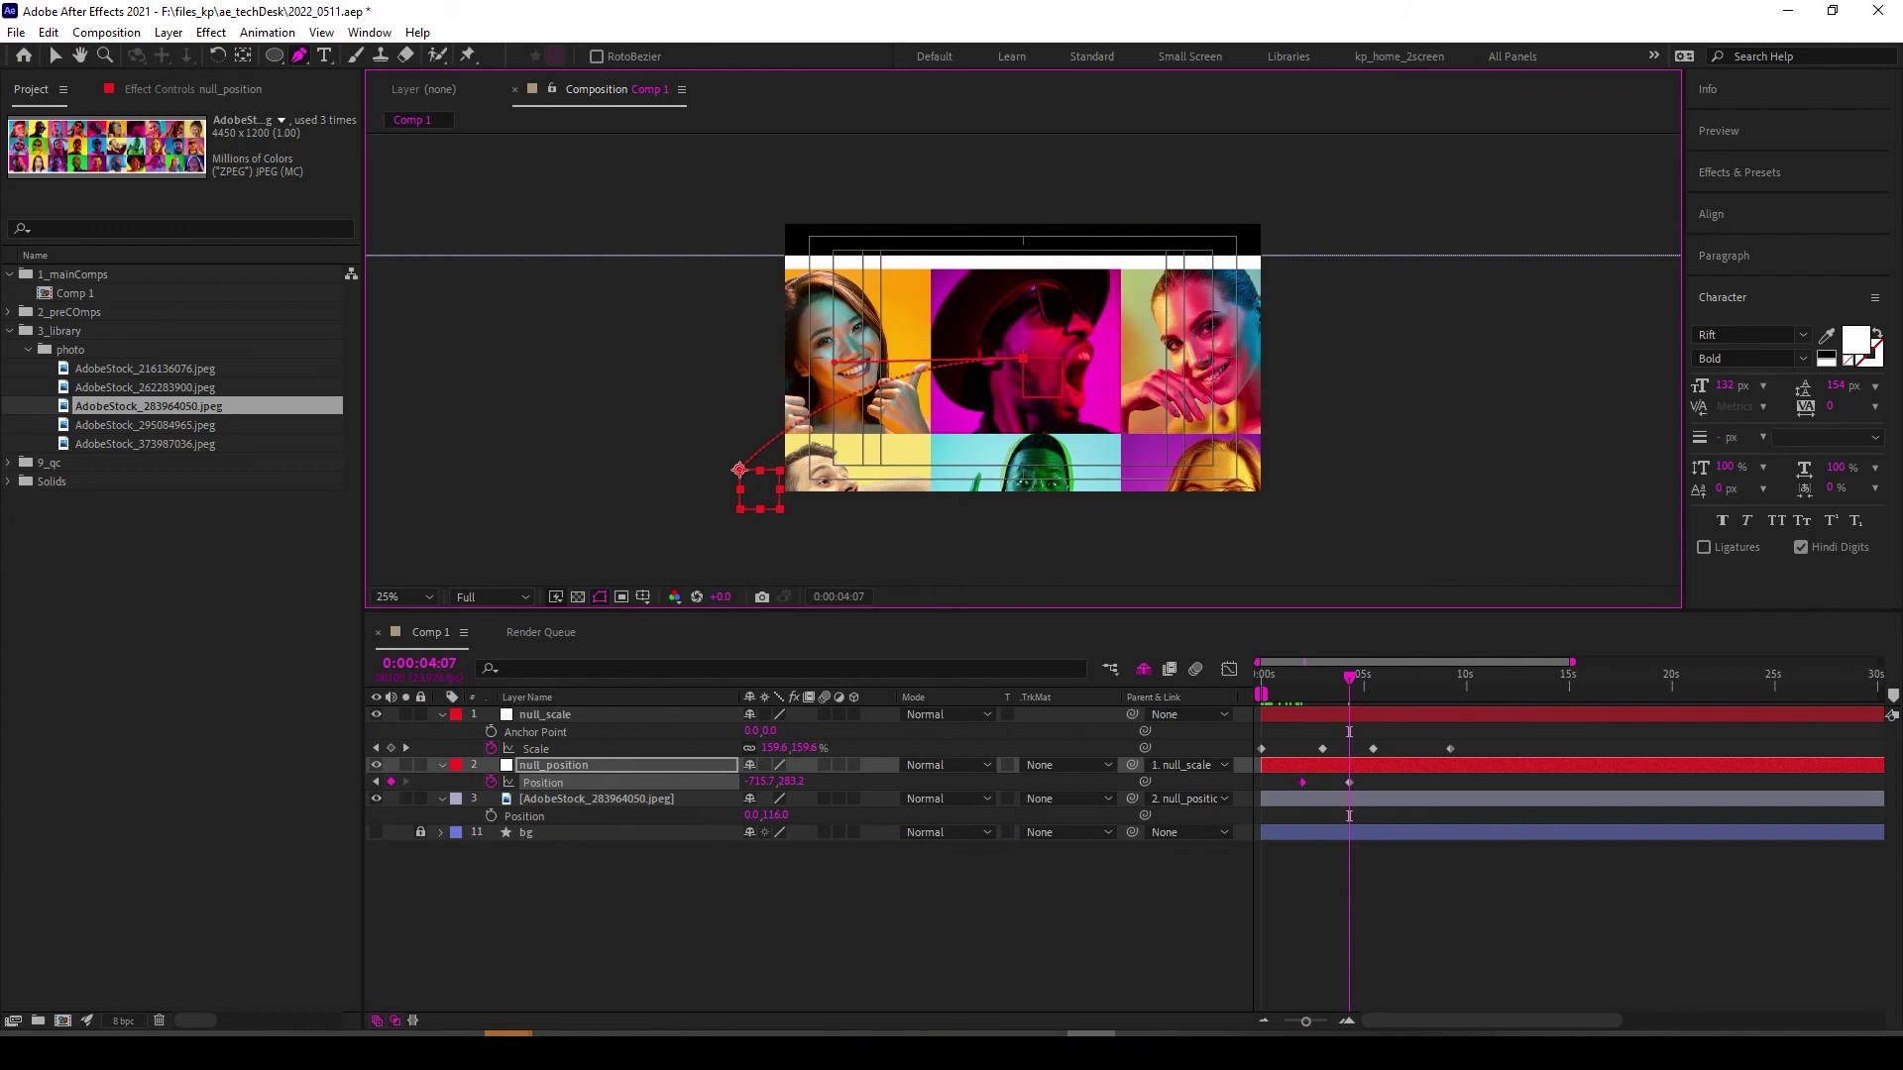
pyautogui.press('space')
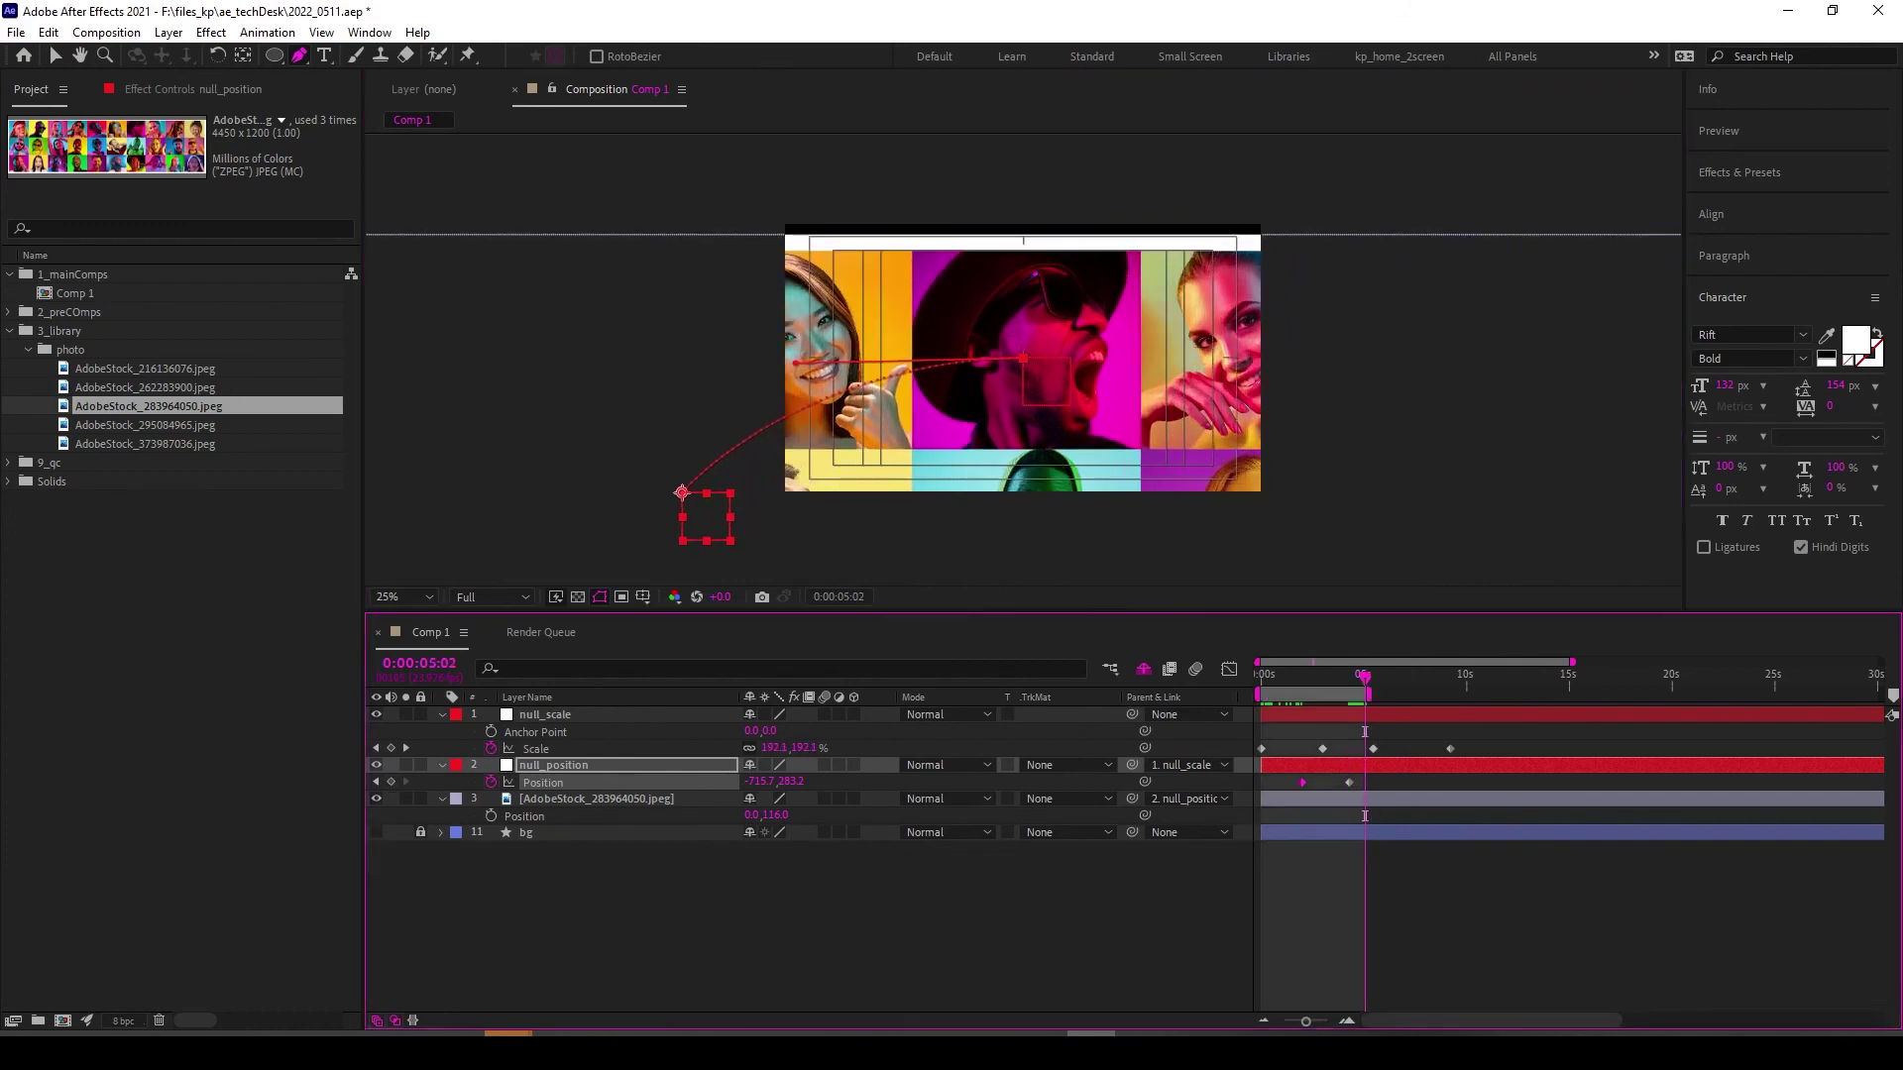